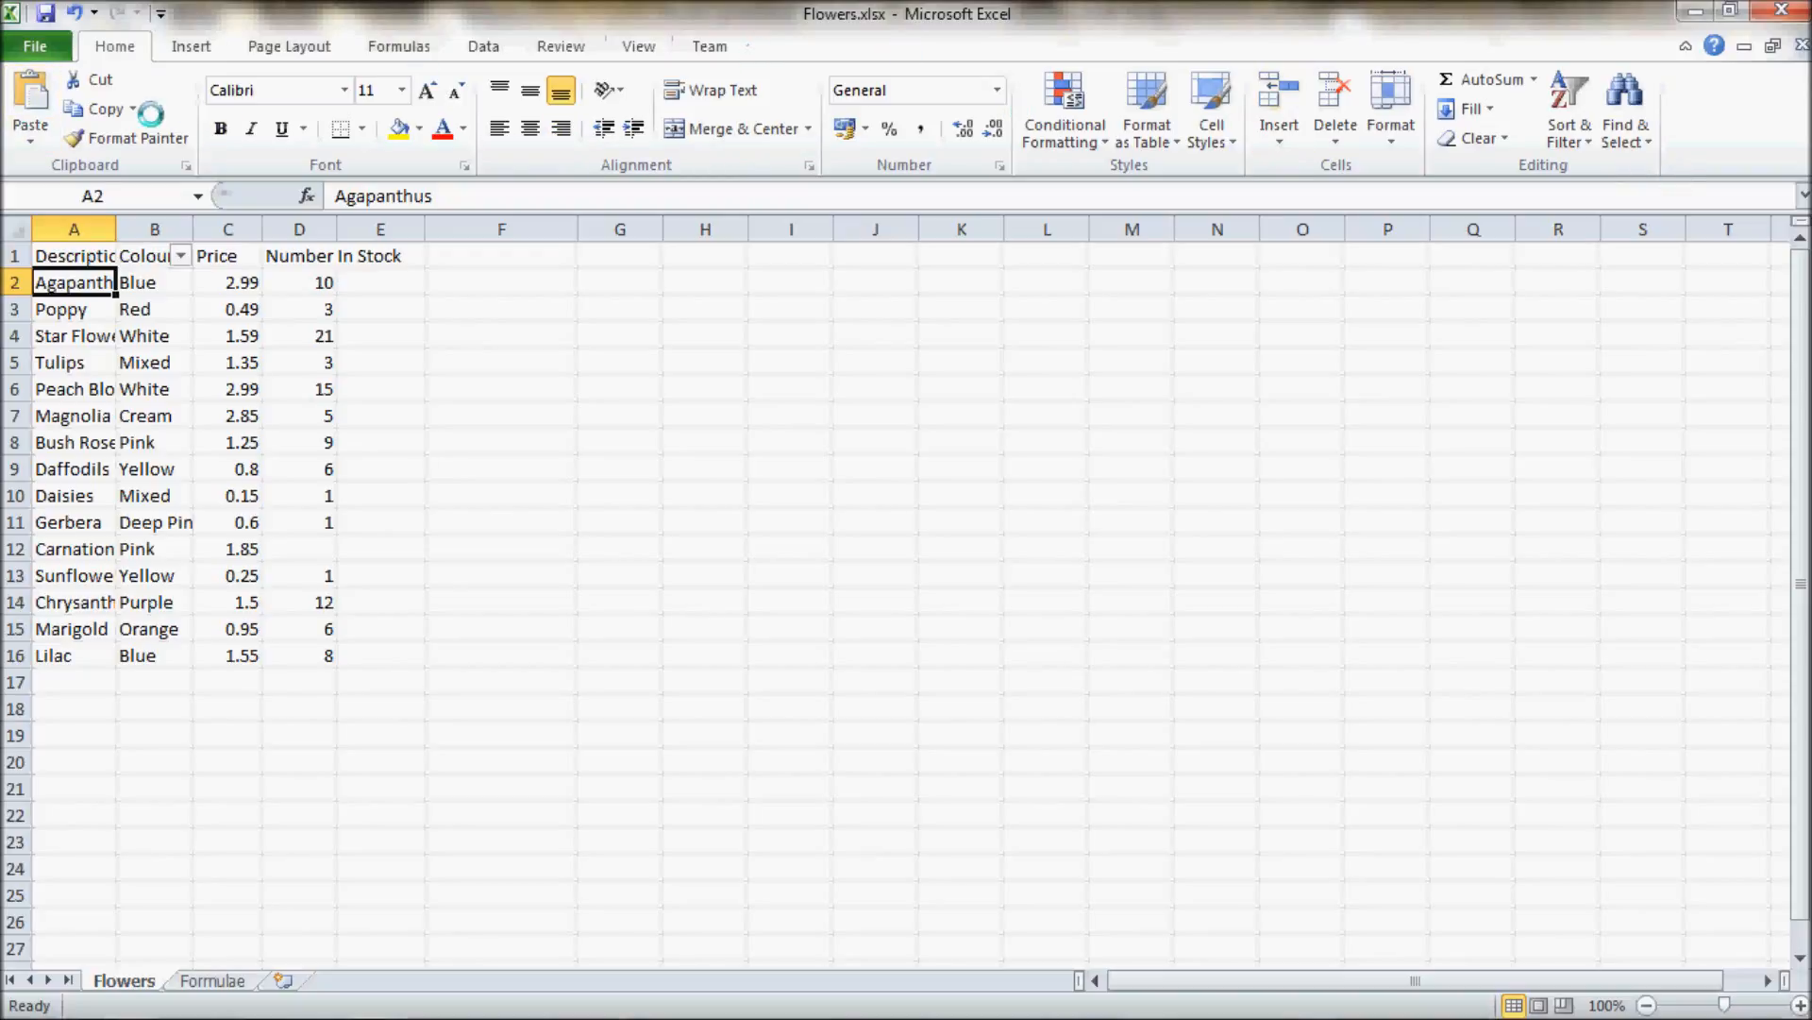
click(33, 47)
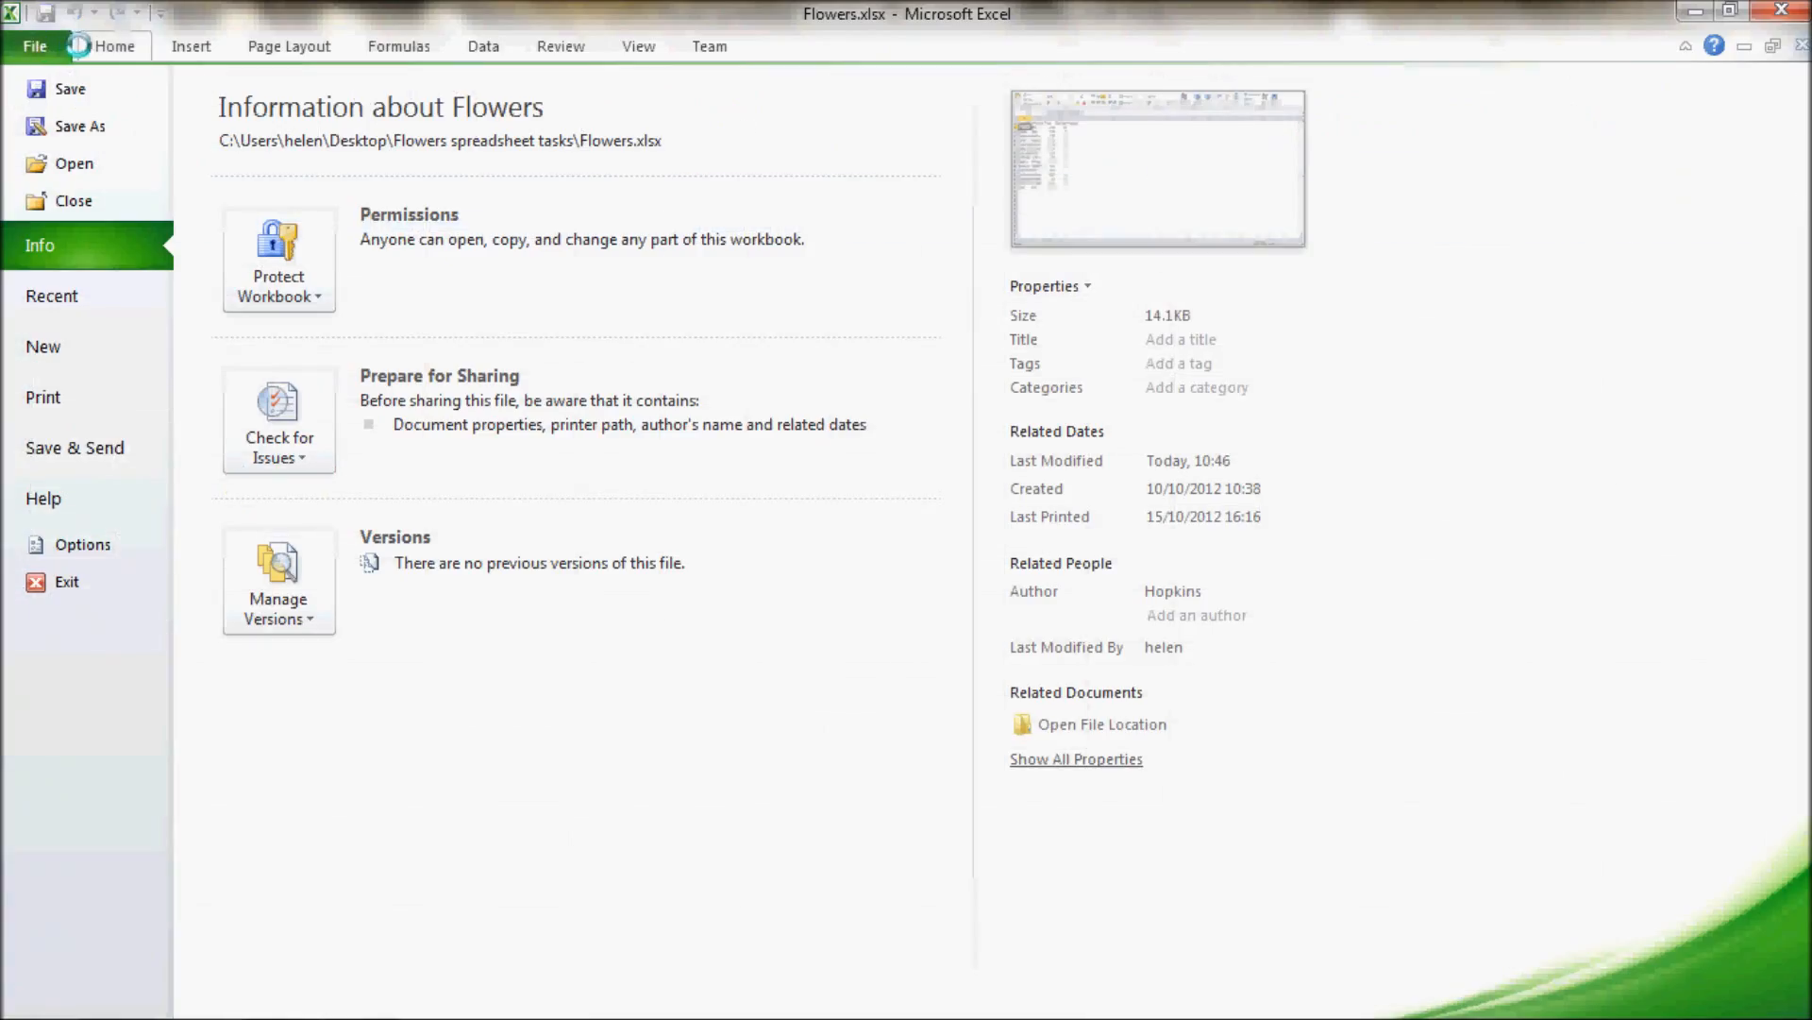
click(141, 45)
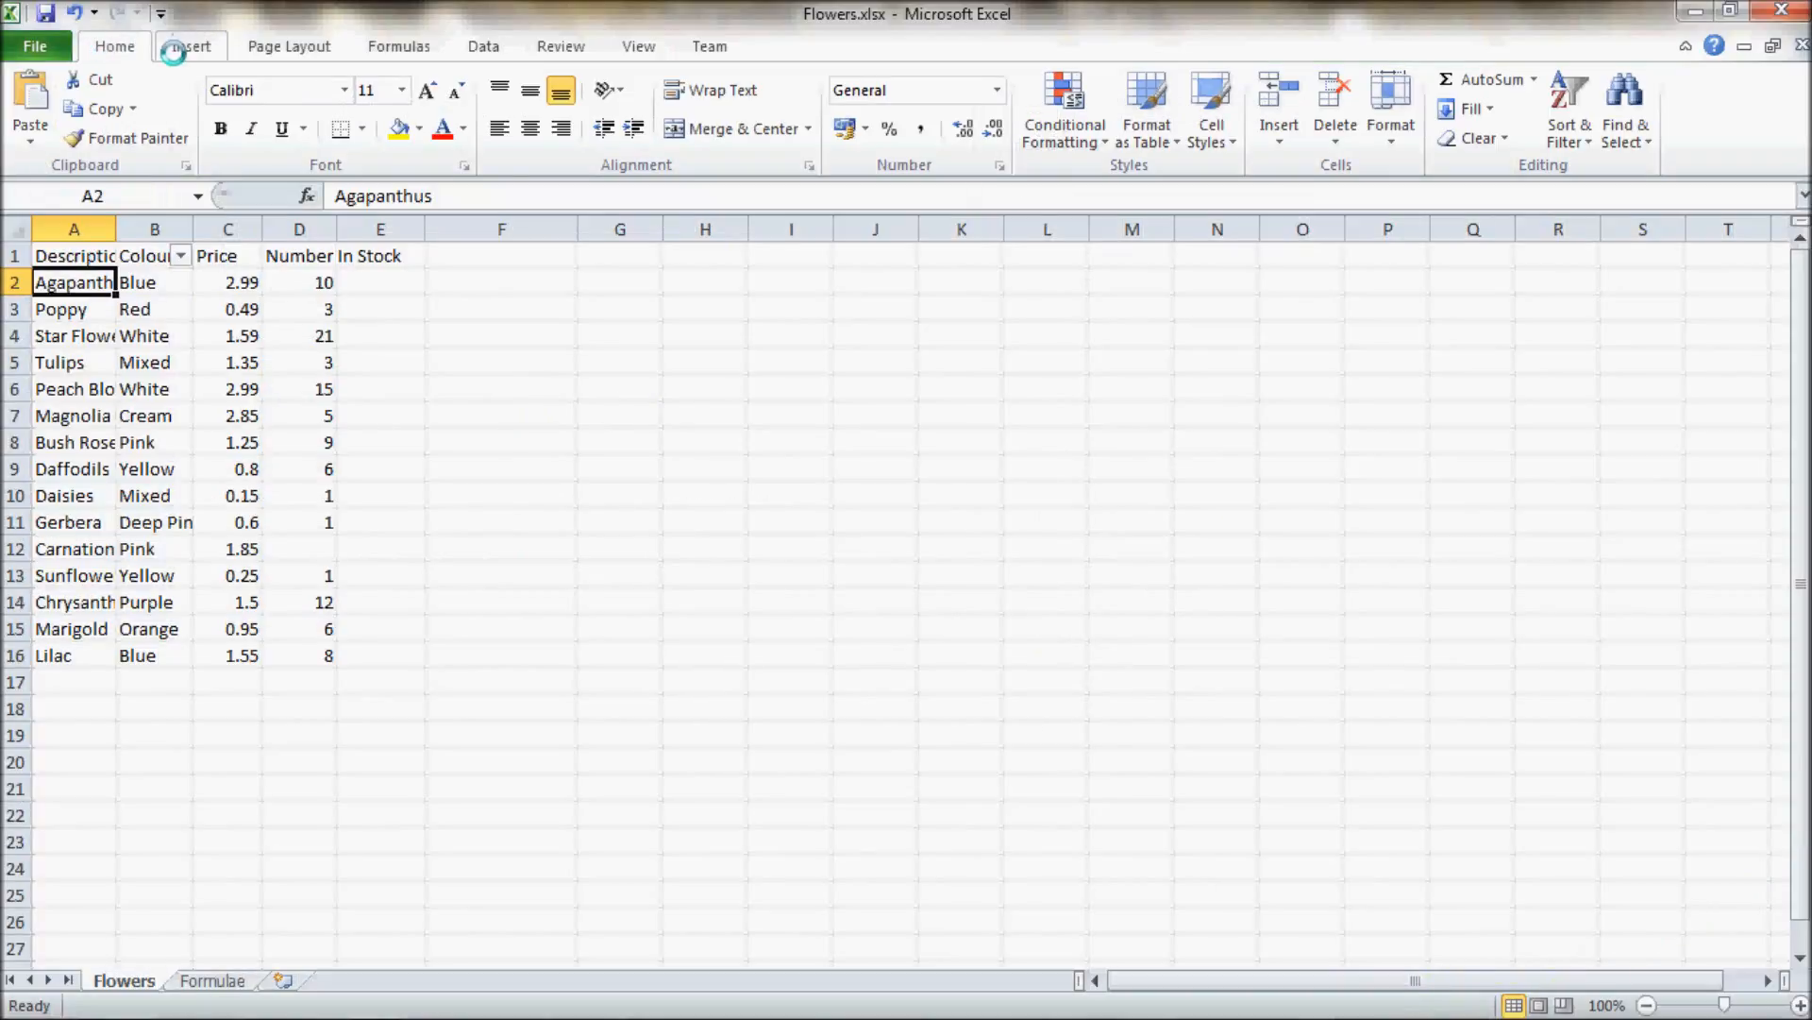
click(170, 51)
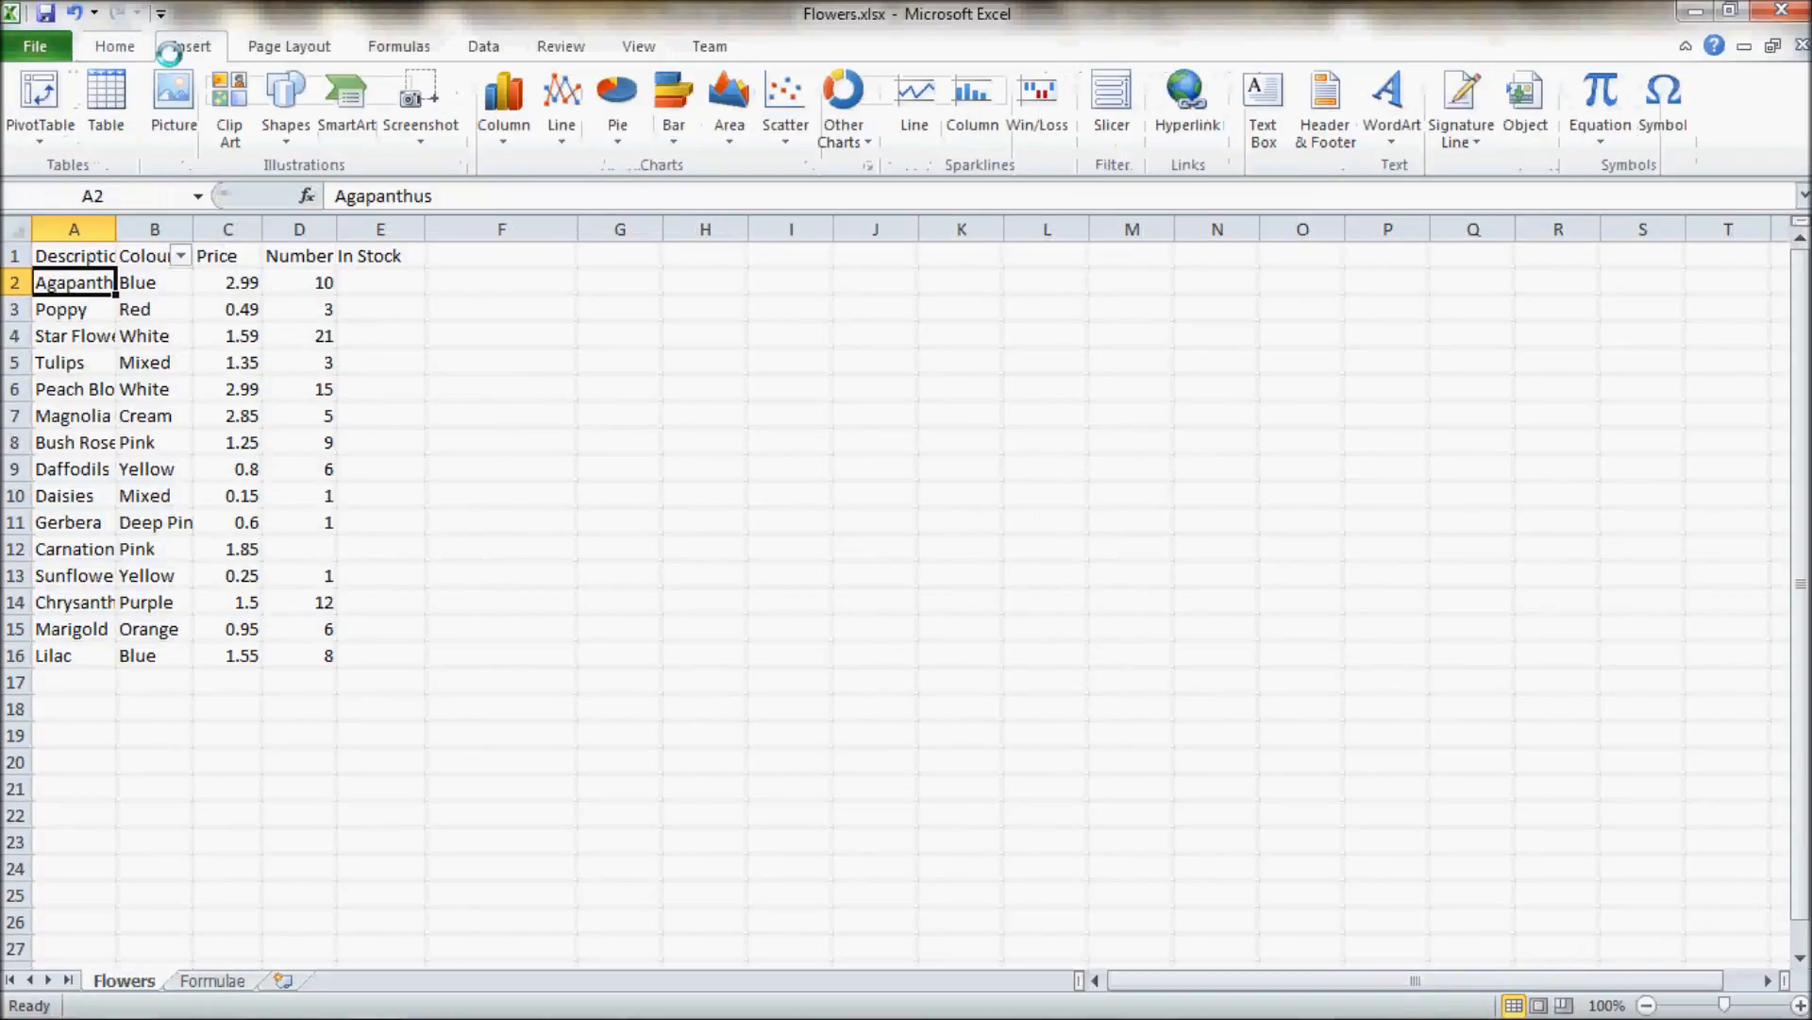
click(269, 47)
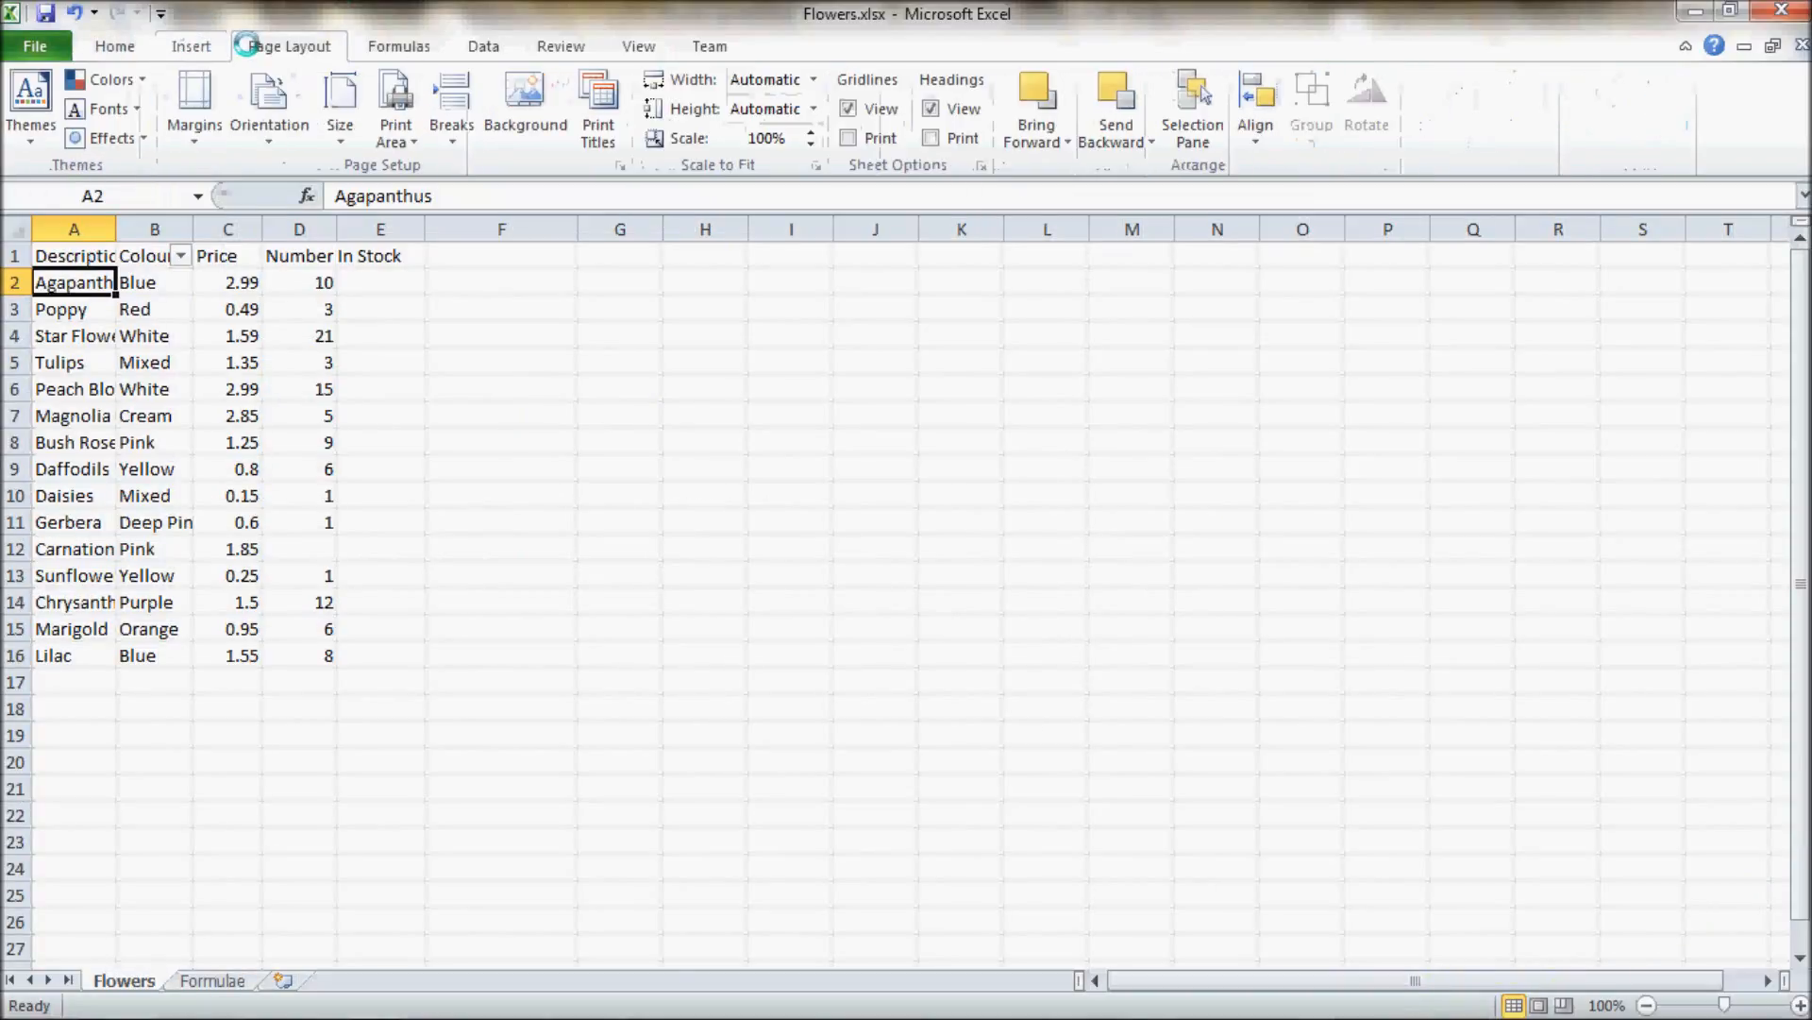
click(395, 45)
click(484, 46)
click(561, 46)
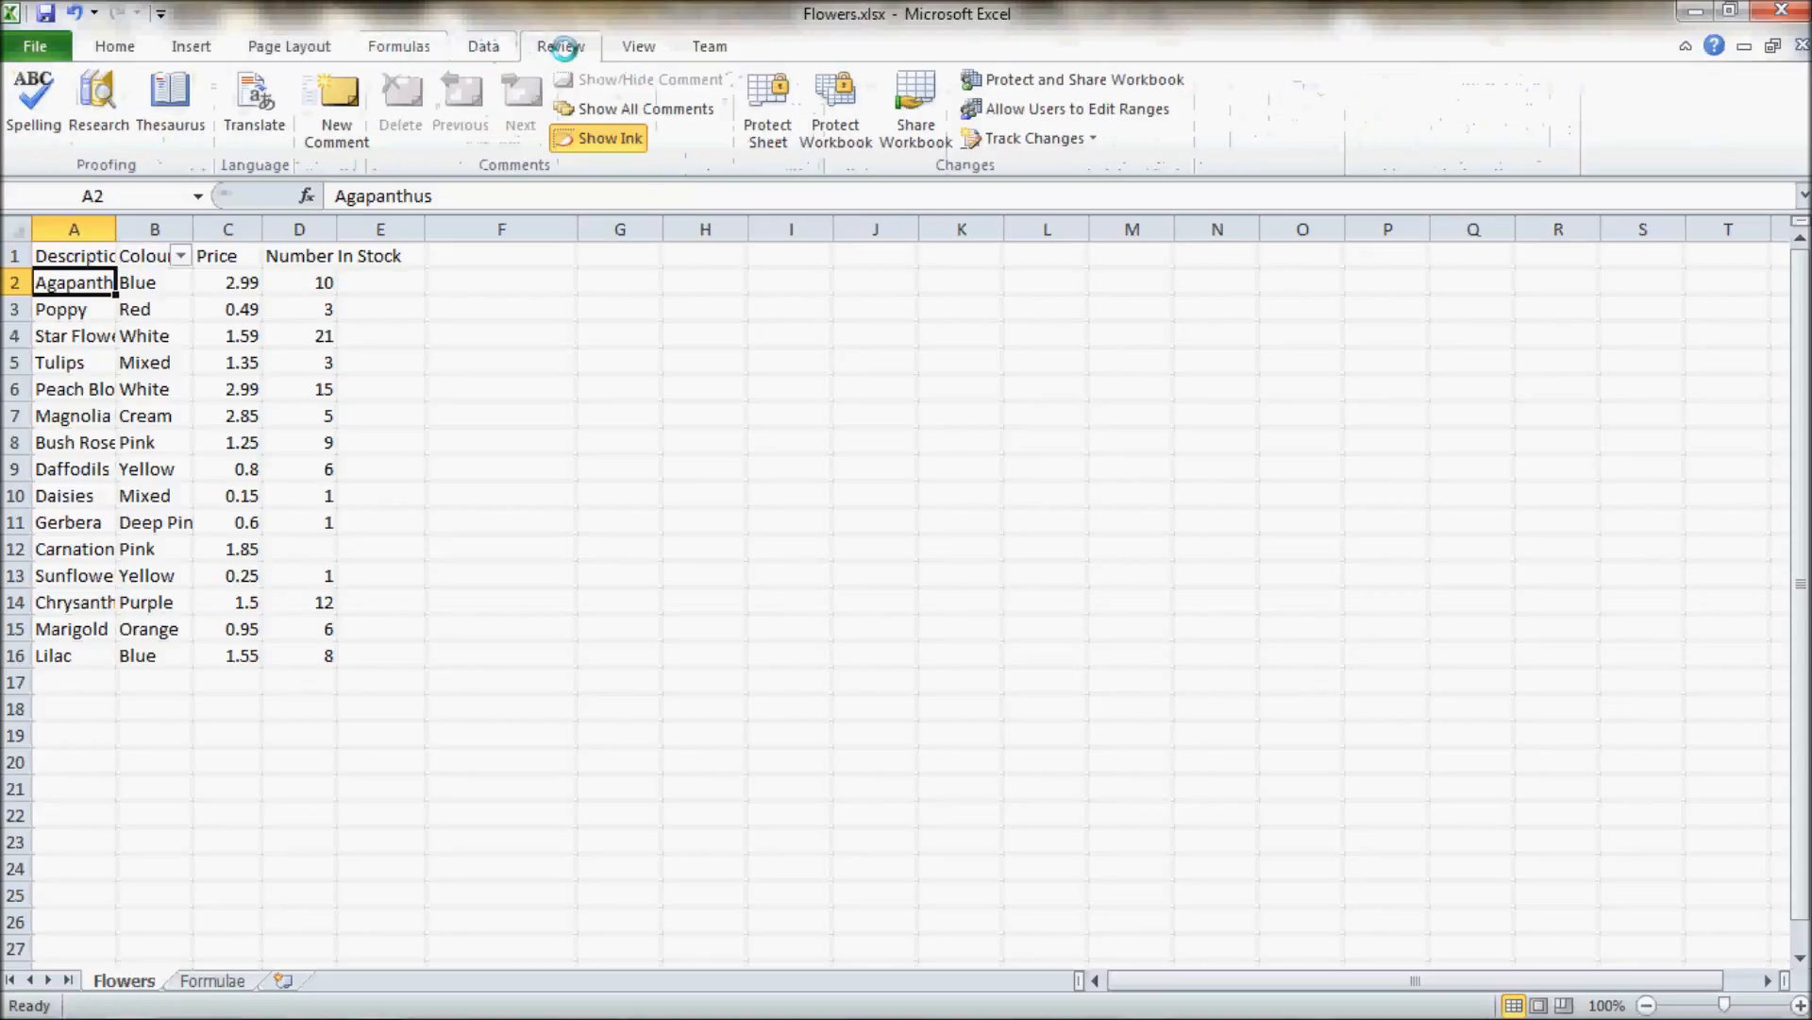
click(638, 46)
click(715, 46)
click(114, 46)
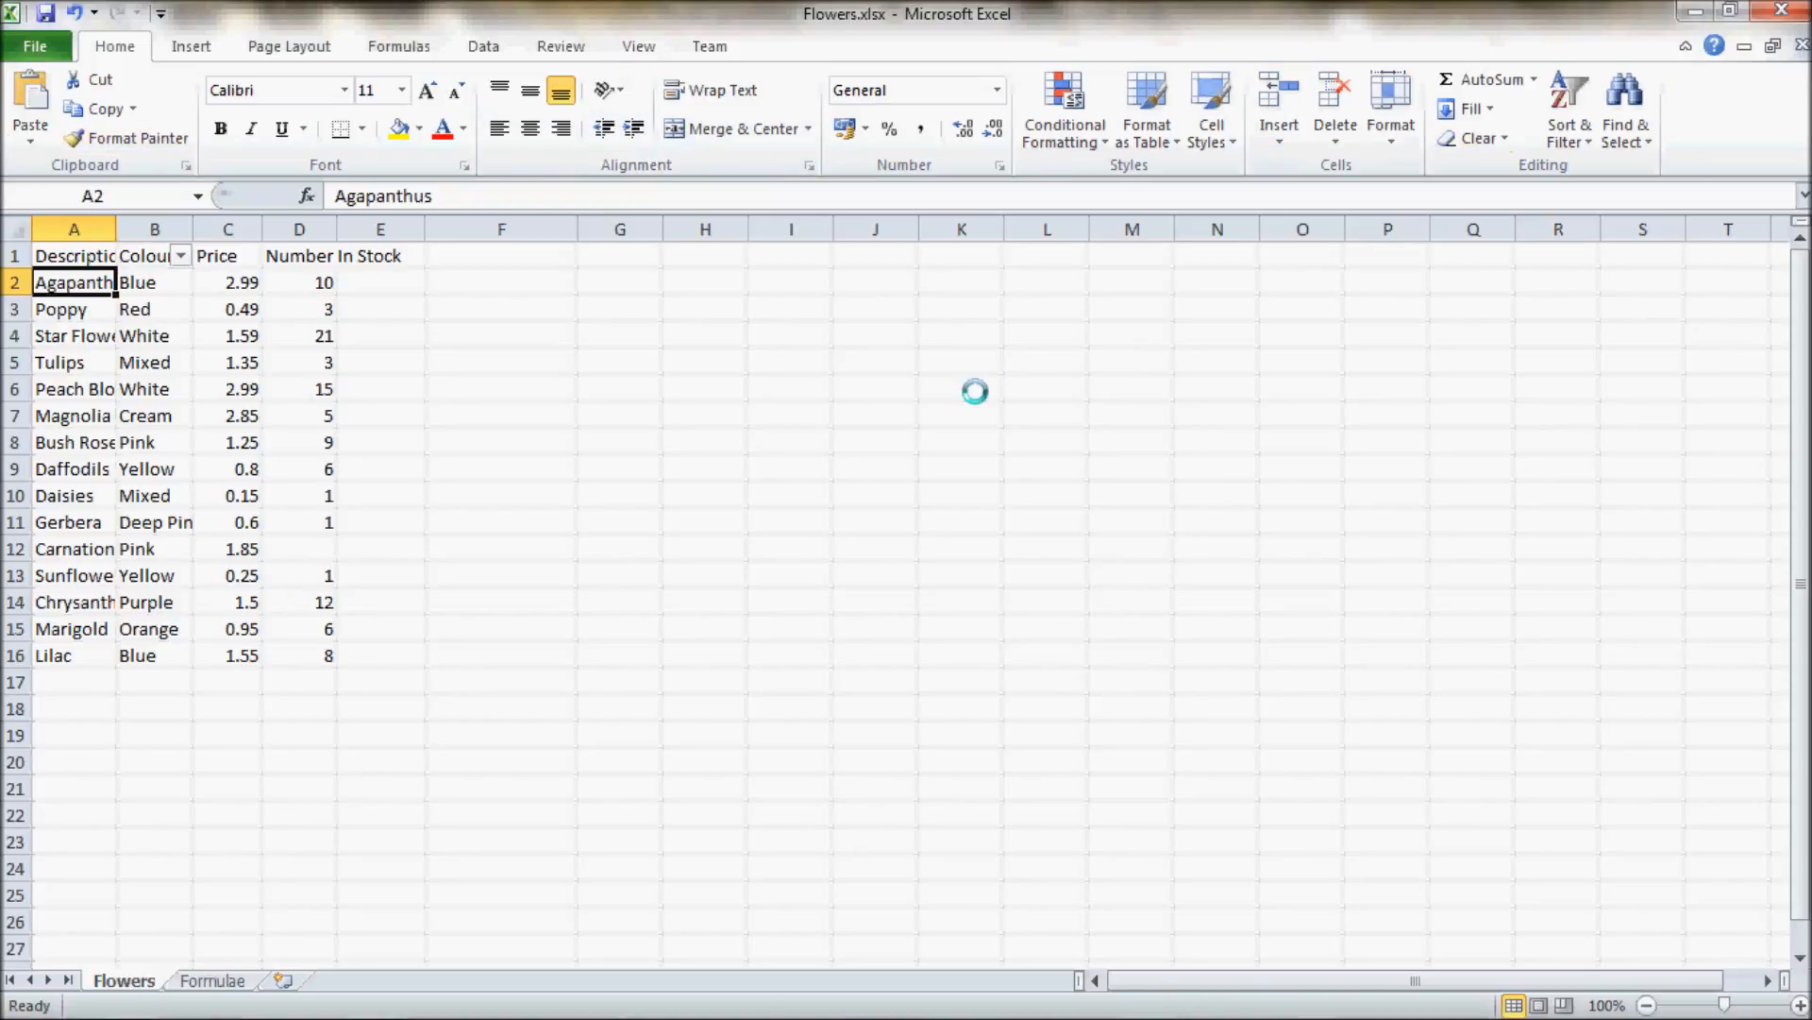
Add the new flower English rose in cell A17, directly below the last description
key(alt+Tab)
click(78, 674)
text(E)
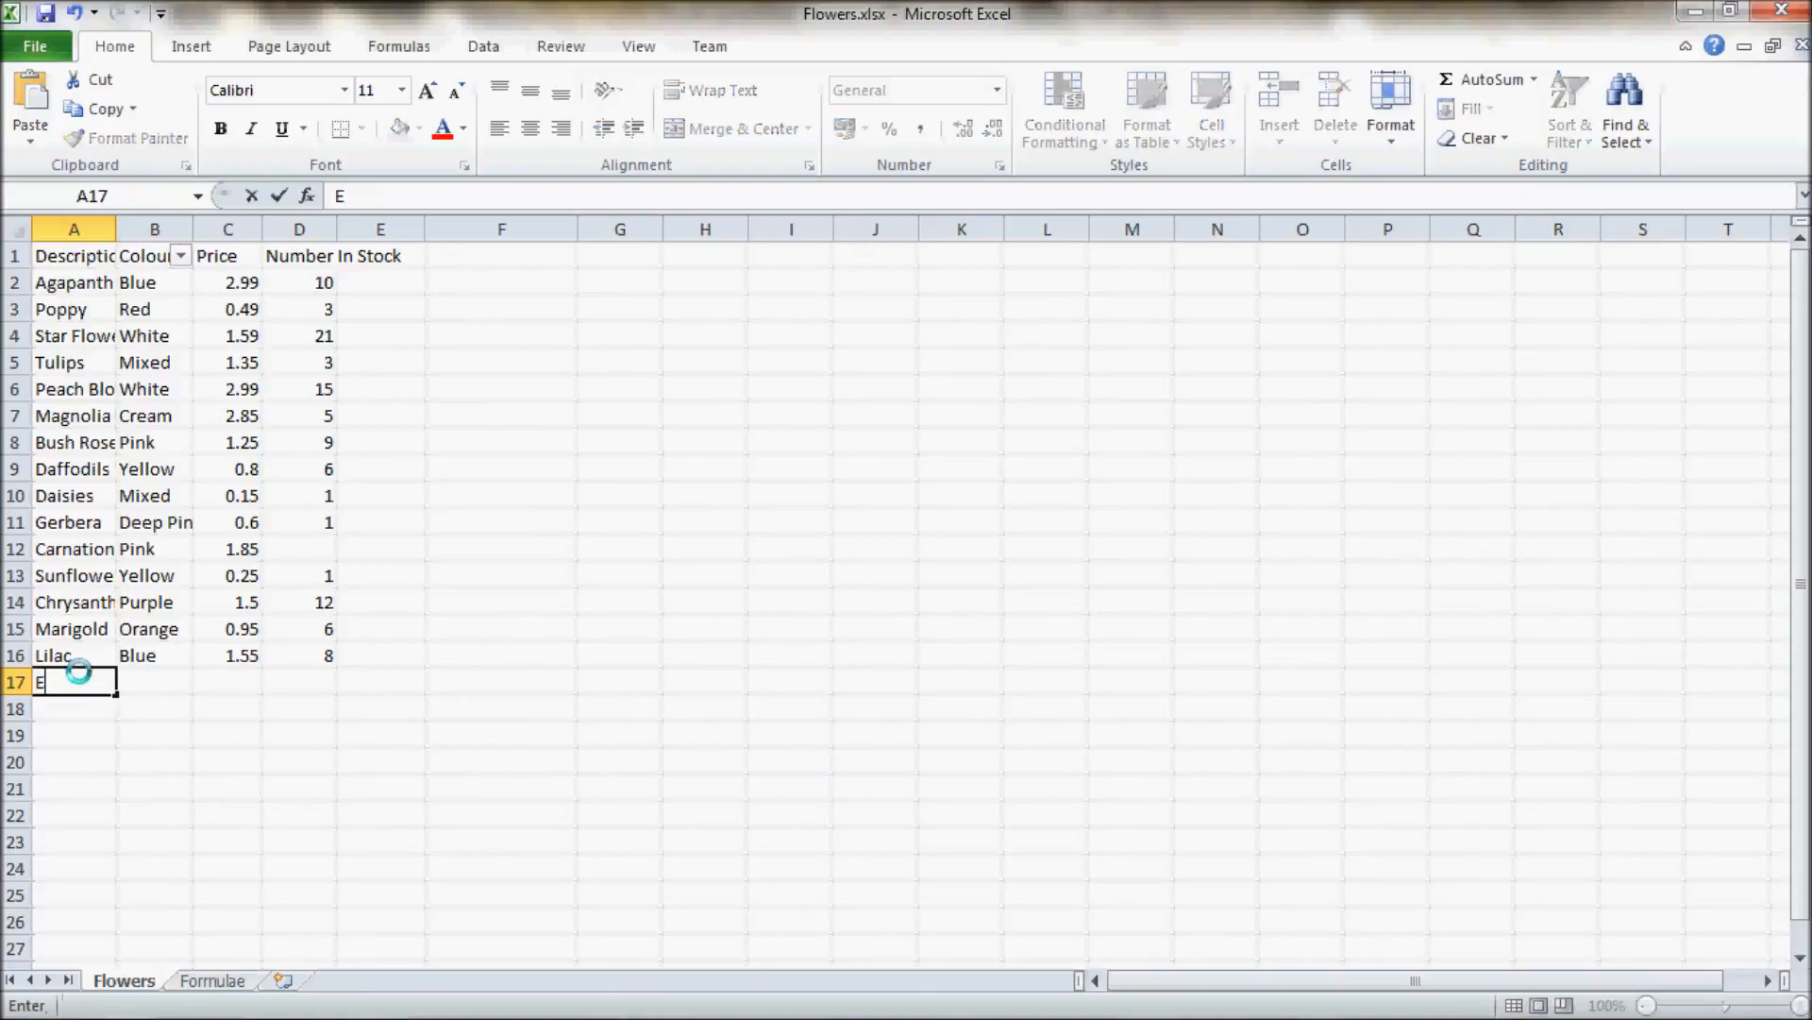
text(nglish rose)
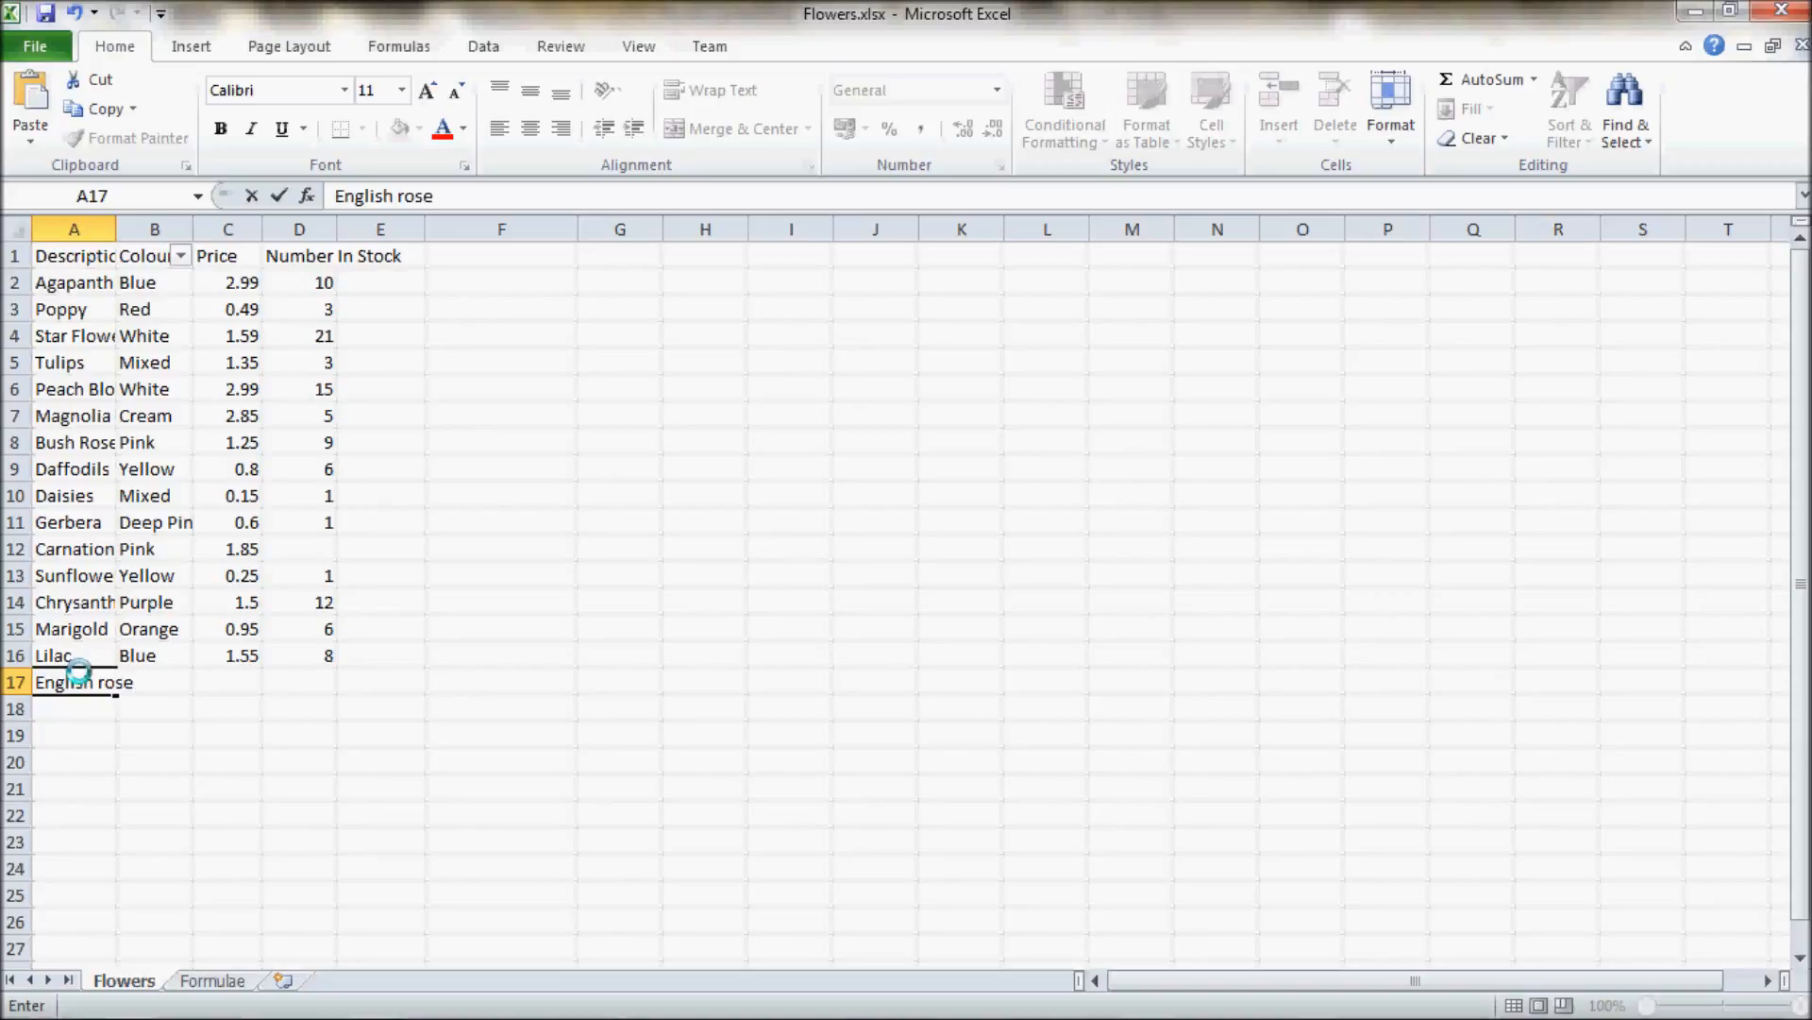
key(F2)
key(ctrl+shift+Left)
key(Right)
click(206, 681)
click(177, 681)
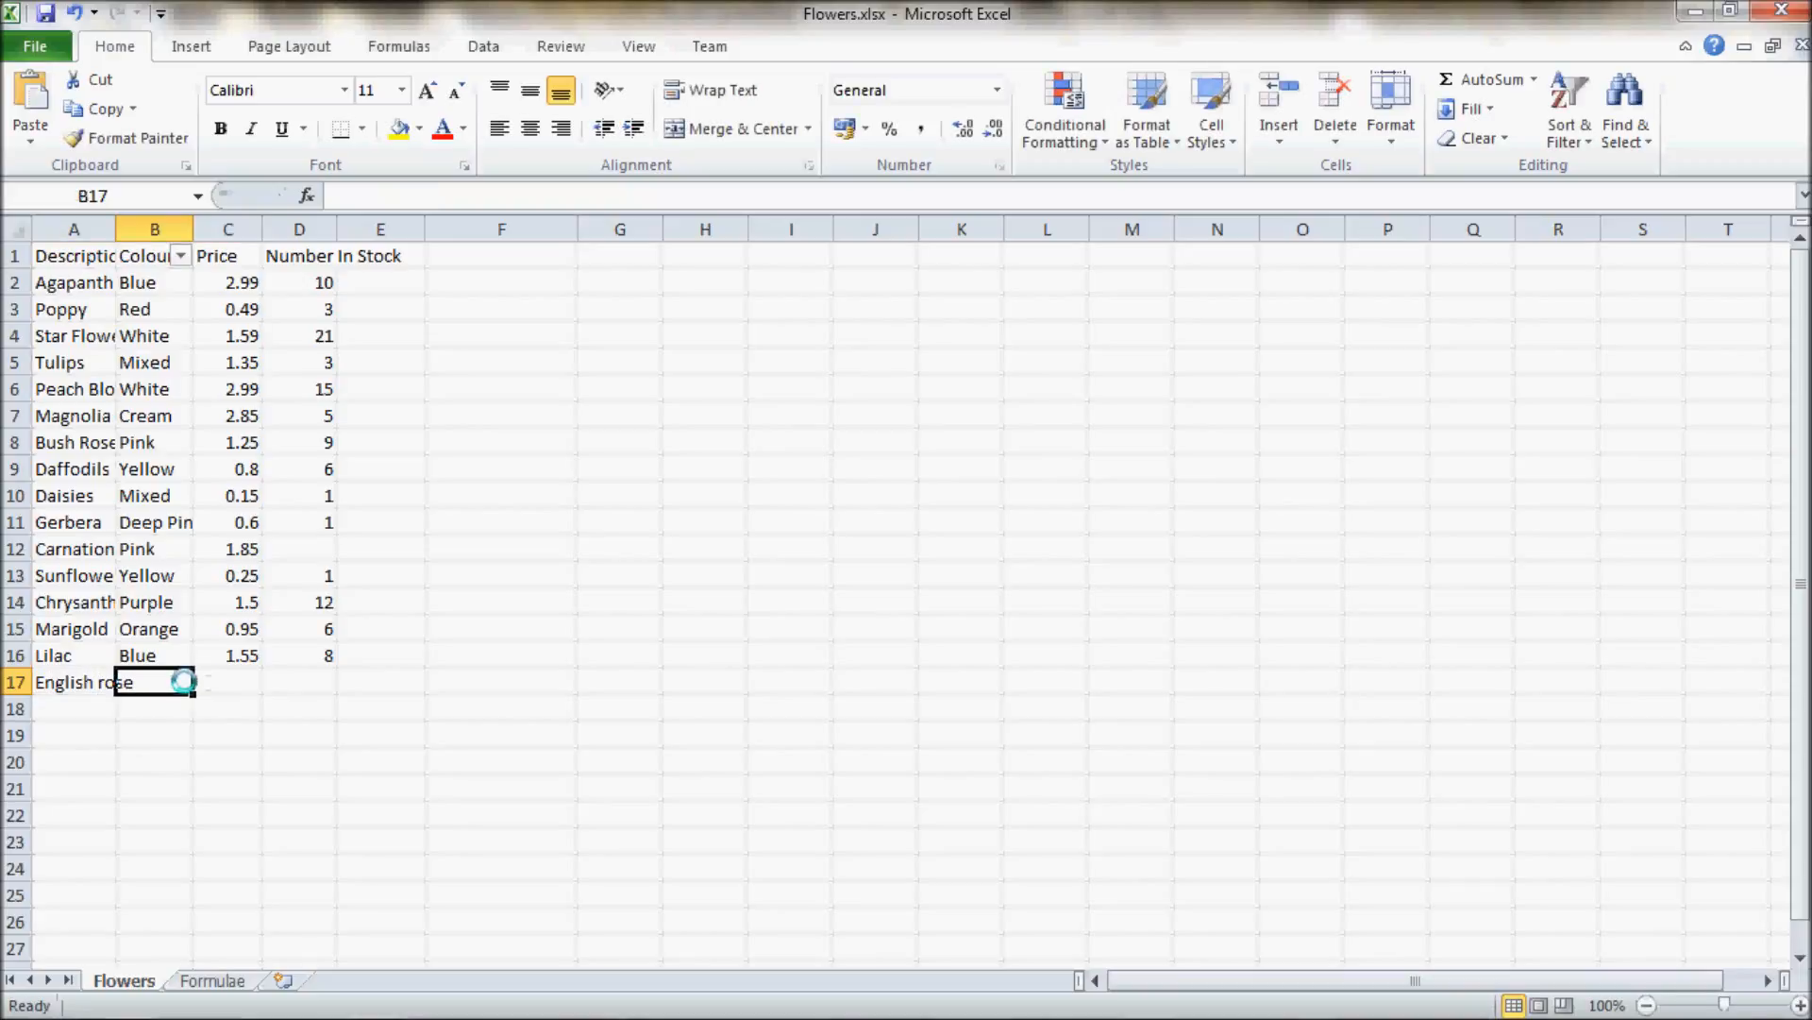
Choose cell B17 as the destination, switch to the Word tasks document and copy the English rose's colour, Red
click(525, 689)
click(141, 681)
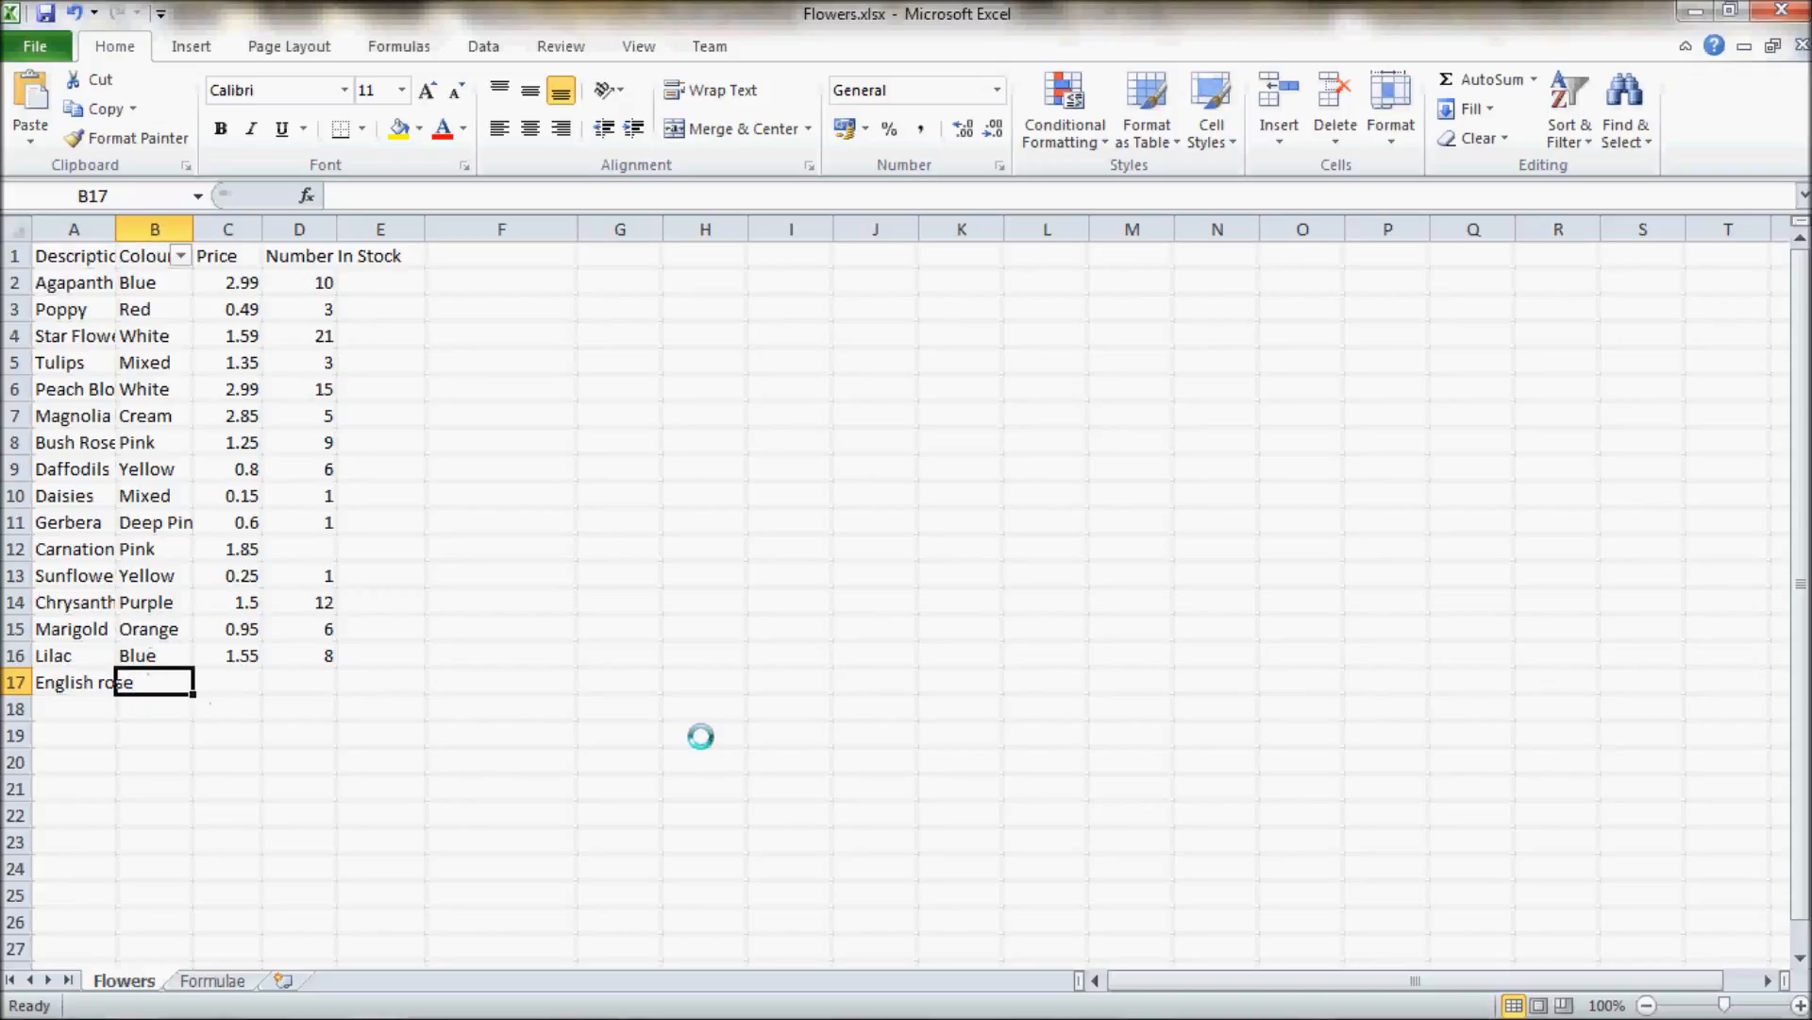
key(alt+Tab)
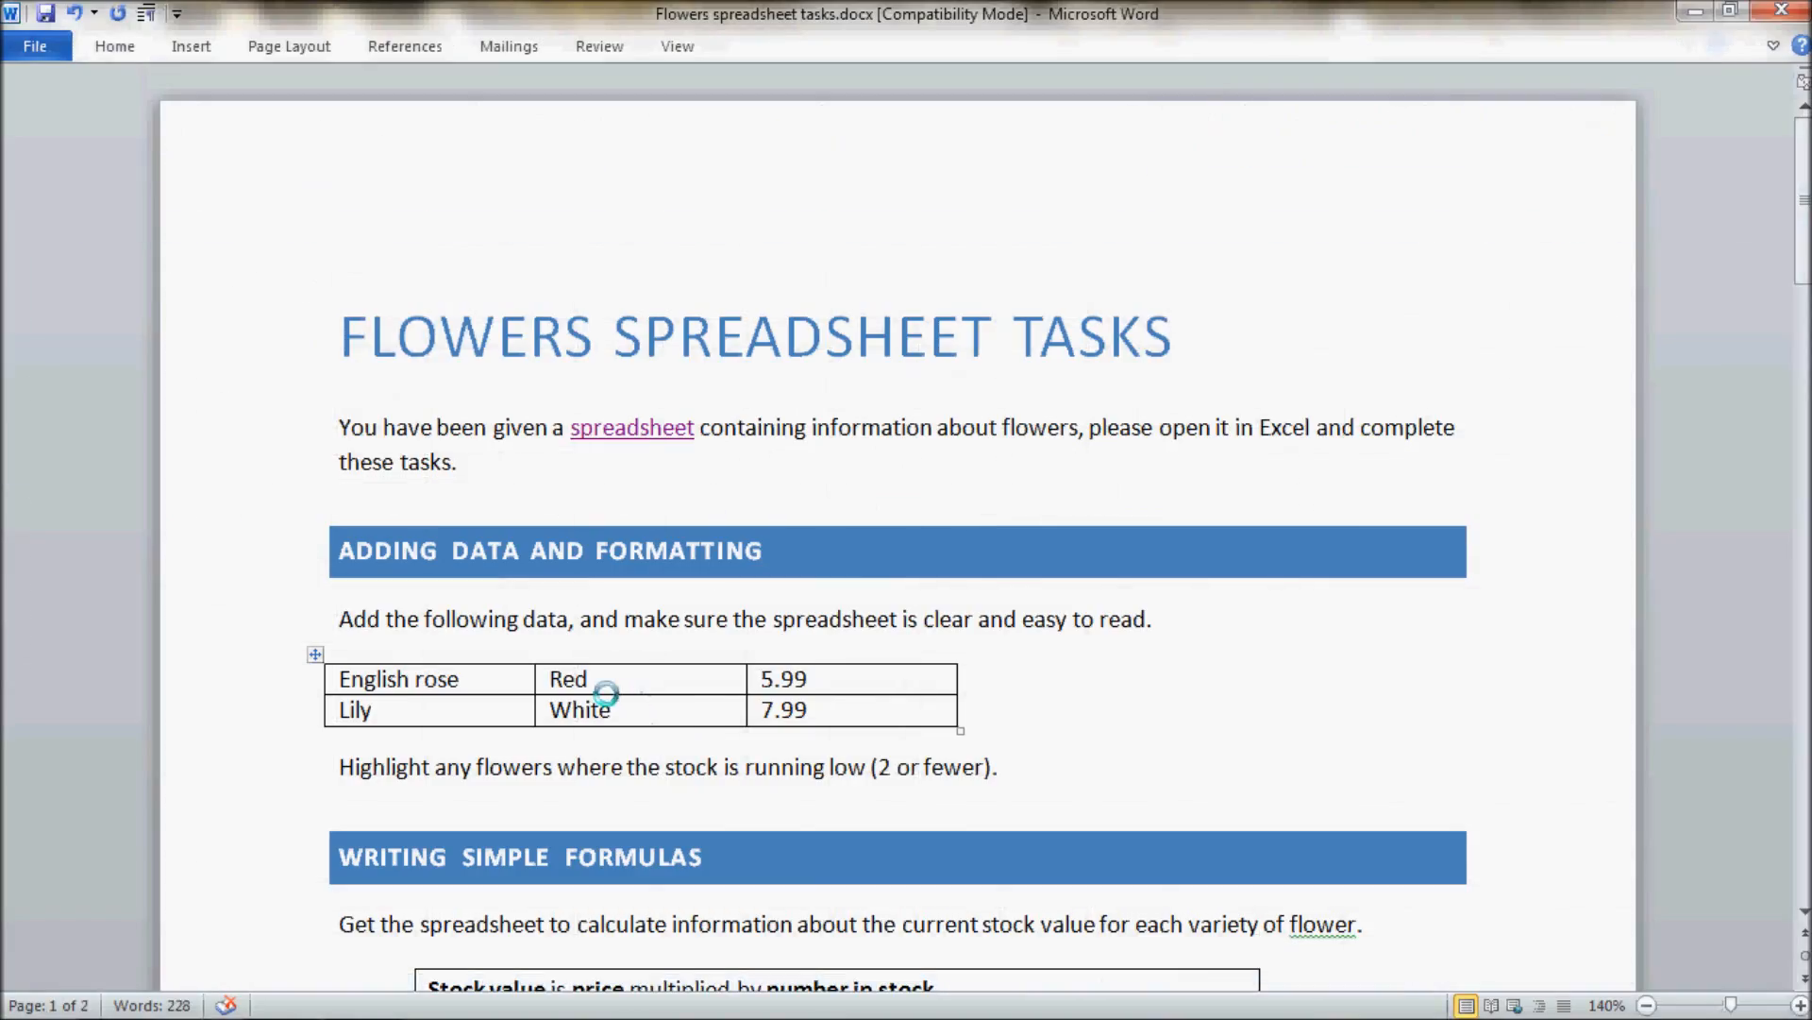
double_click(575, 682)
key(ctrl+c)
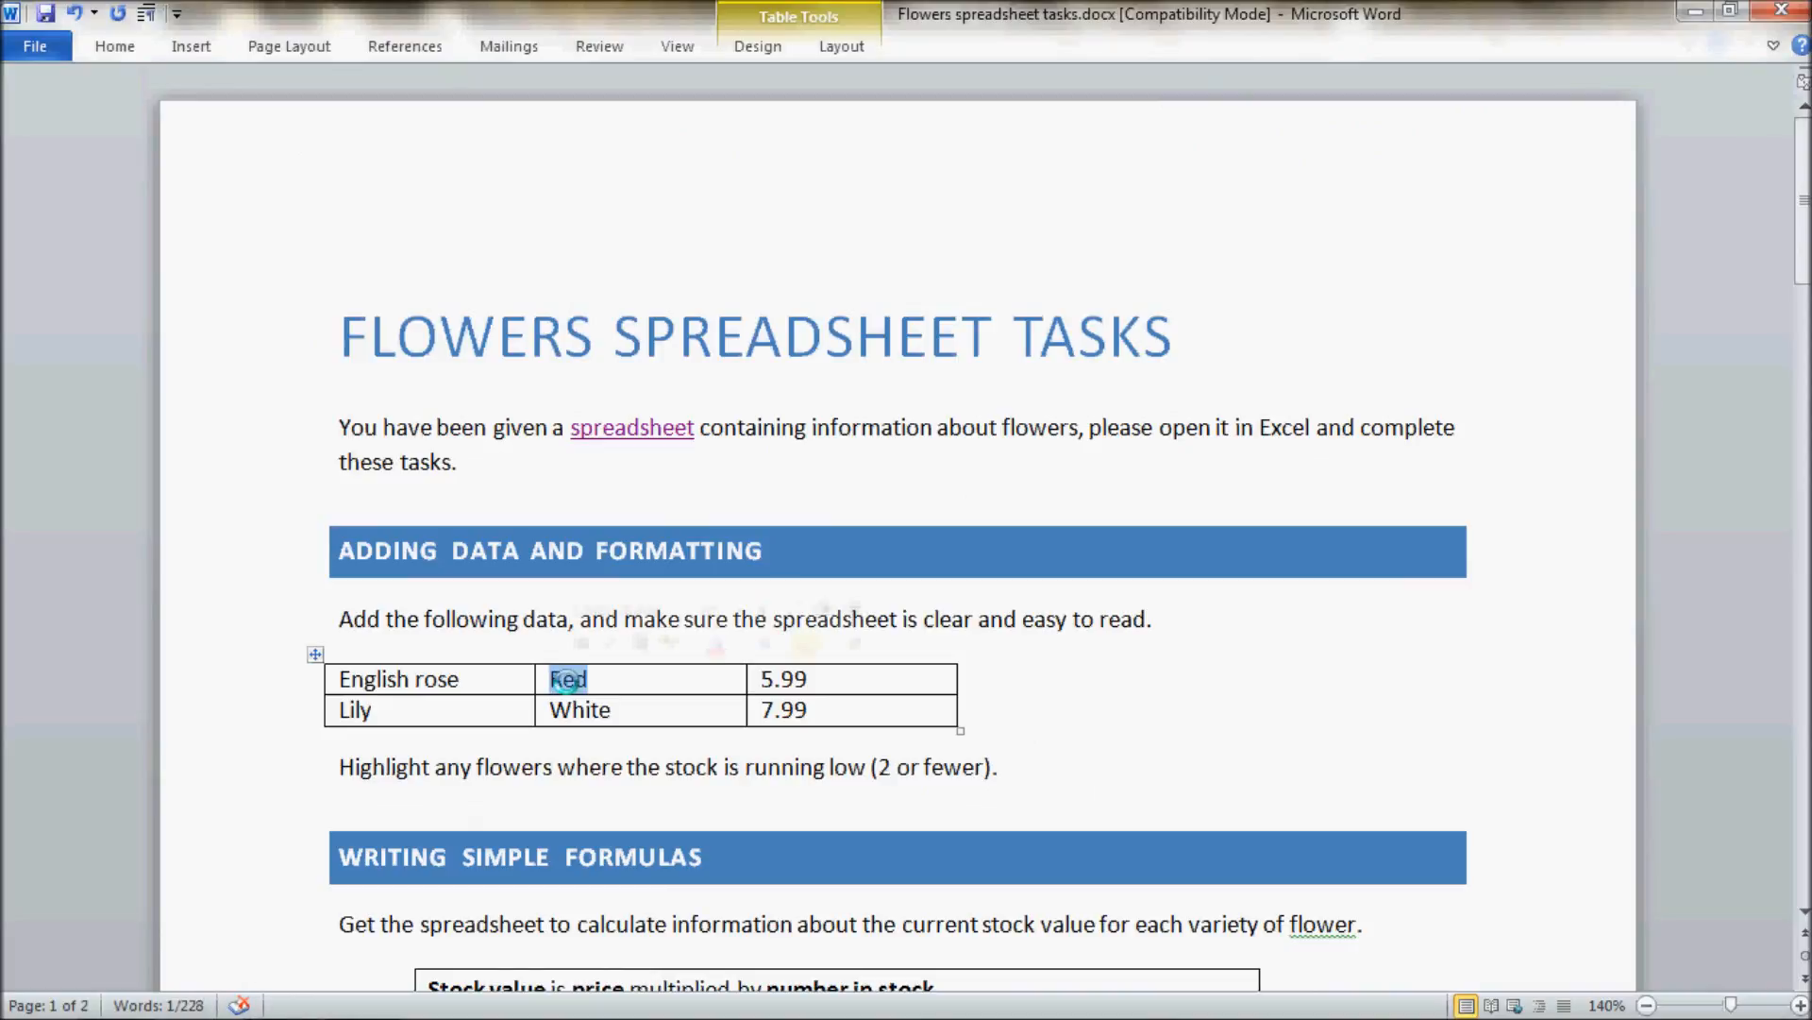
right_click(567, 680)
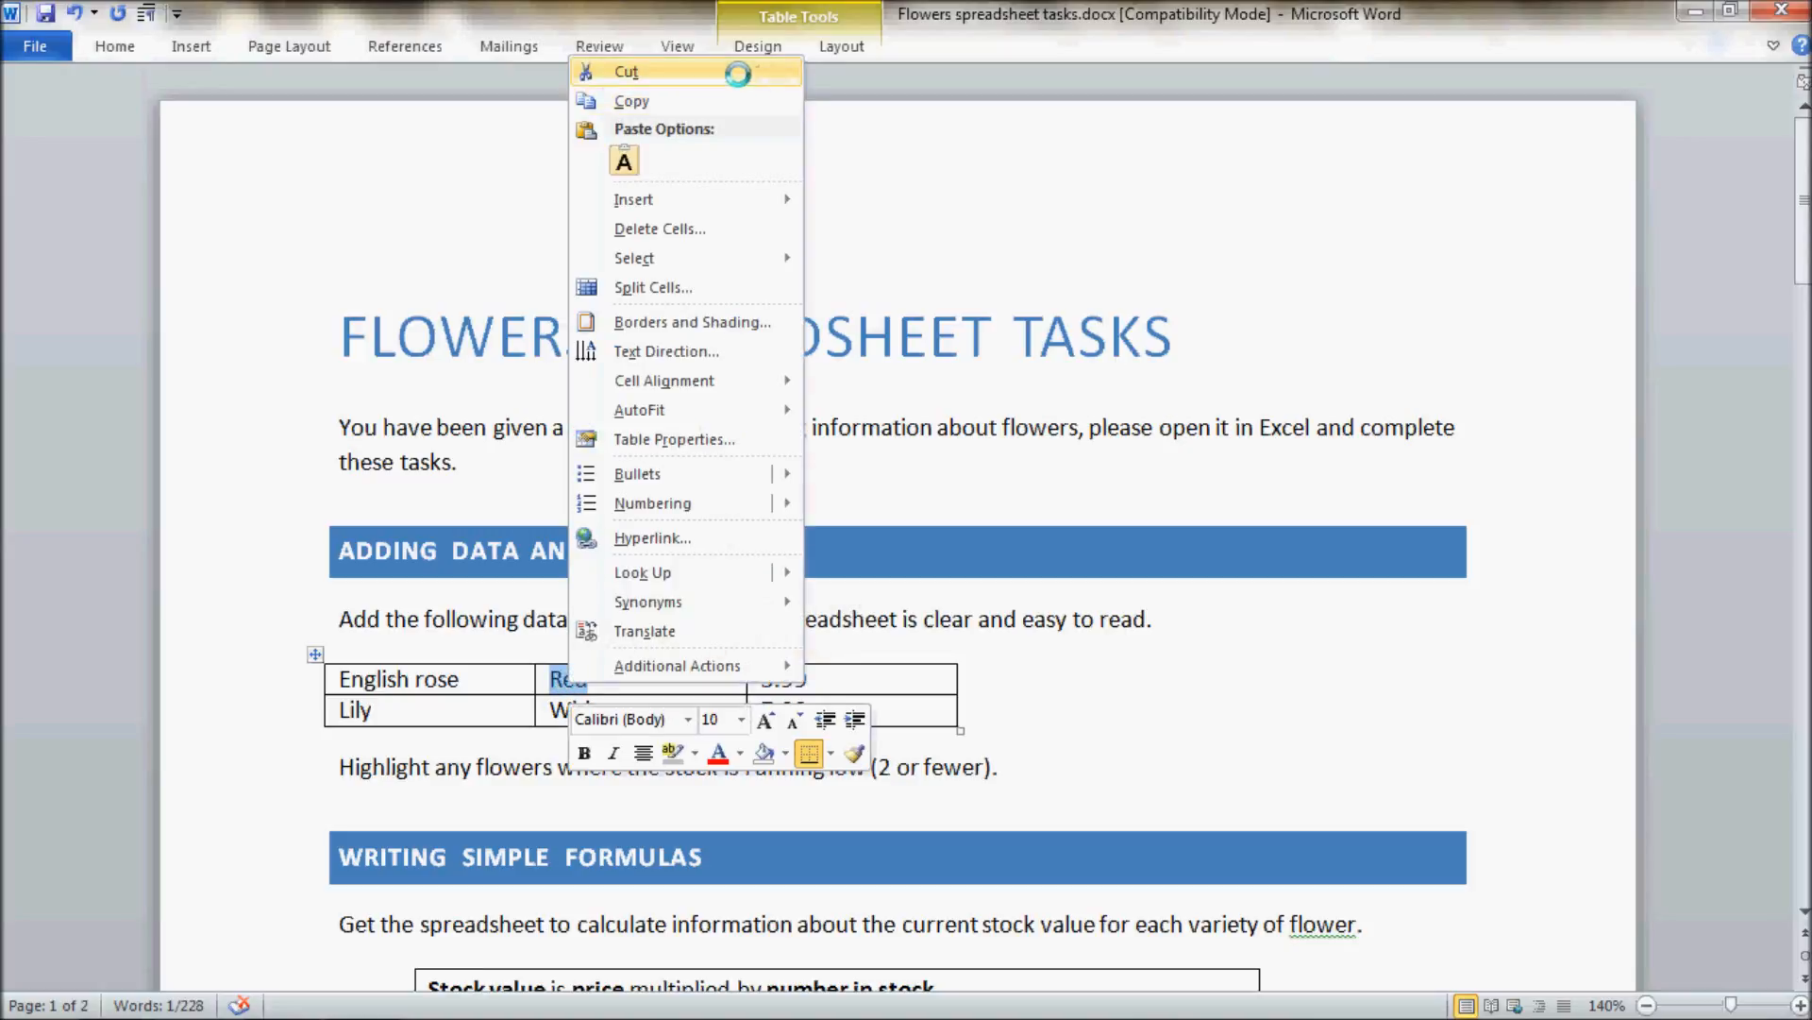
click(698, 89)
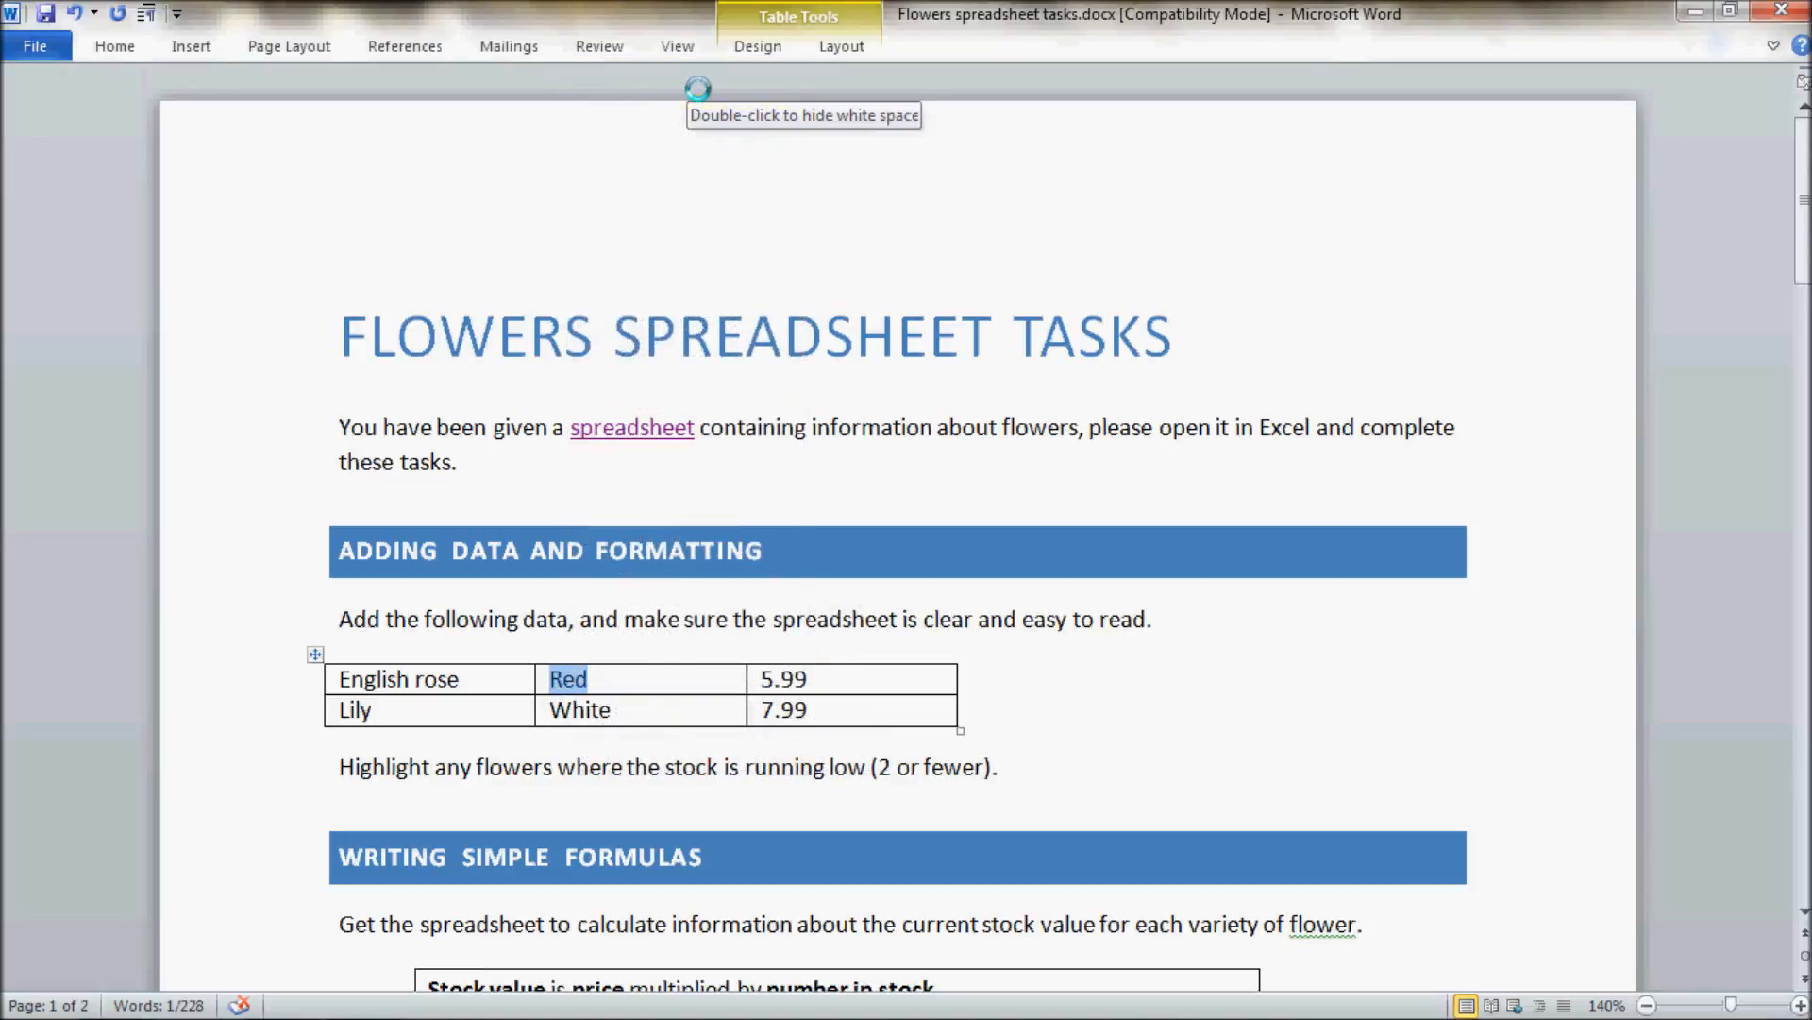
Switch back to Excel and paste Red into cell B17, matching the destination formatting
key(alt+Tab)
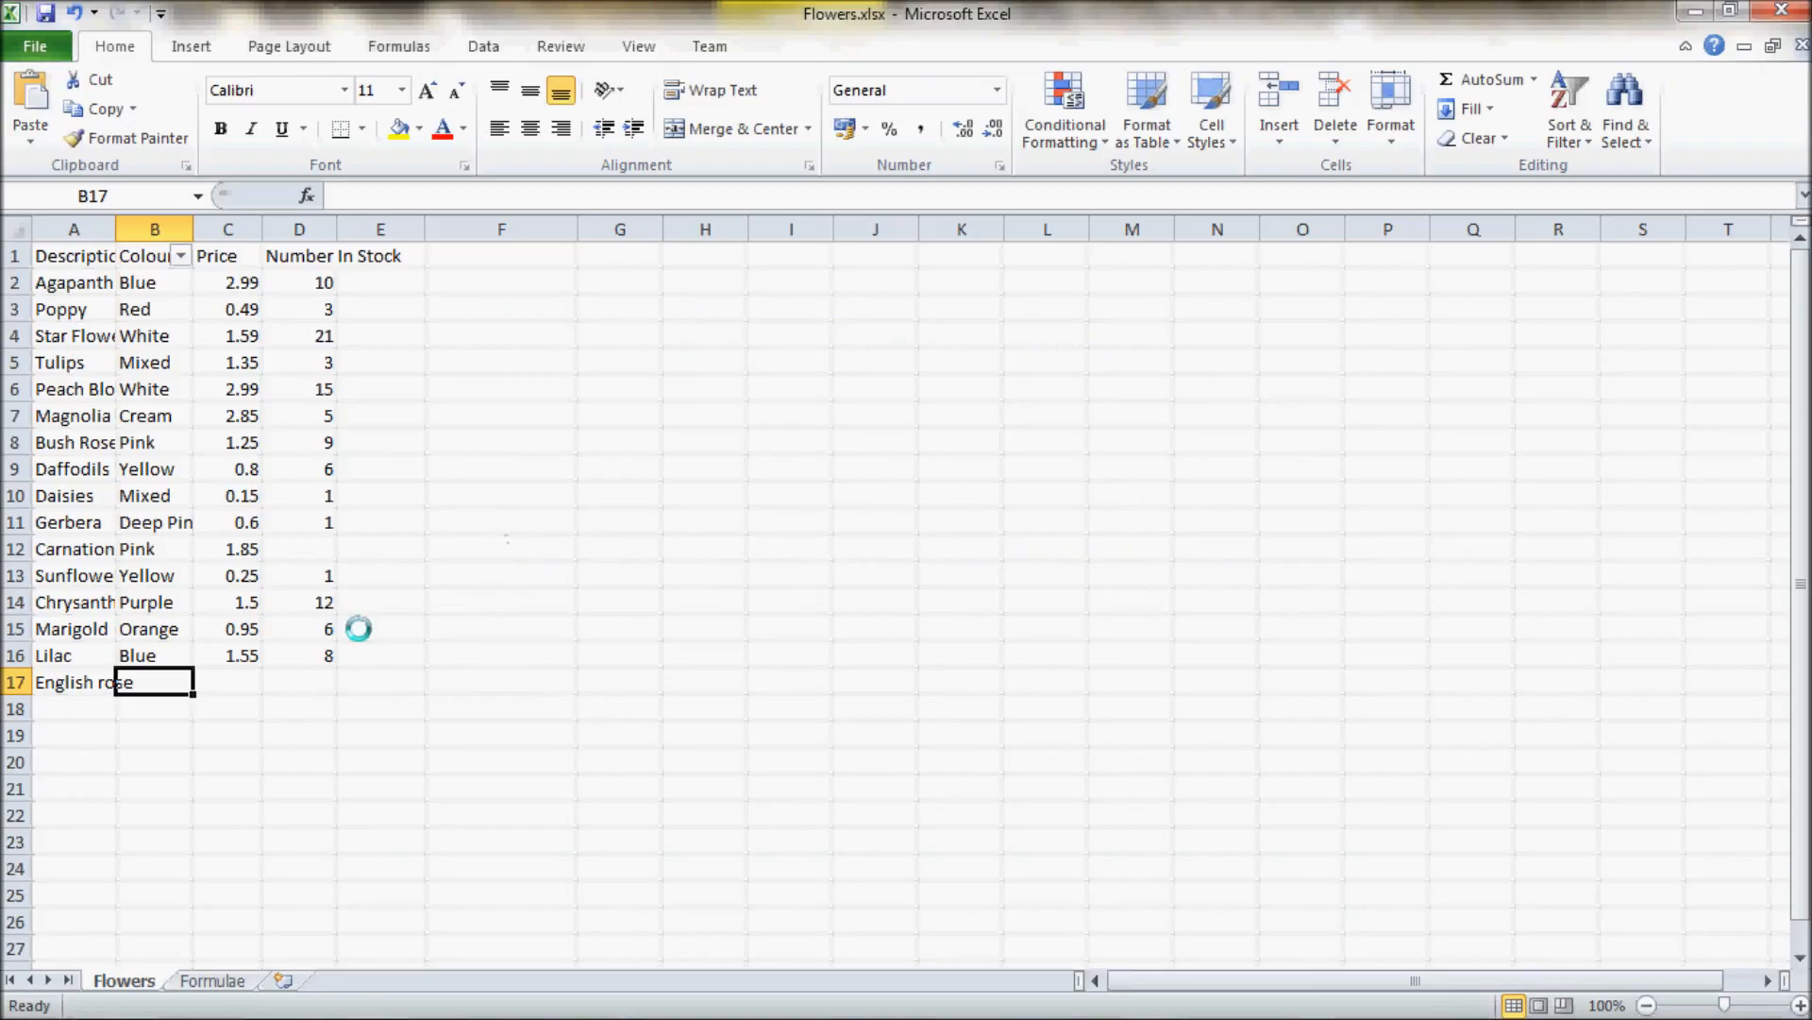
right_click(136, 681)
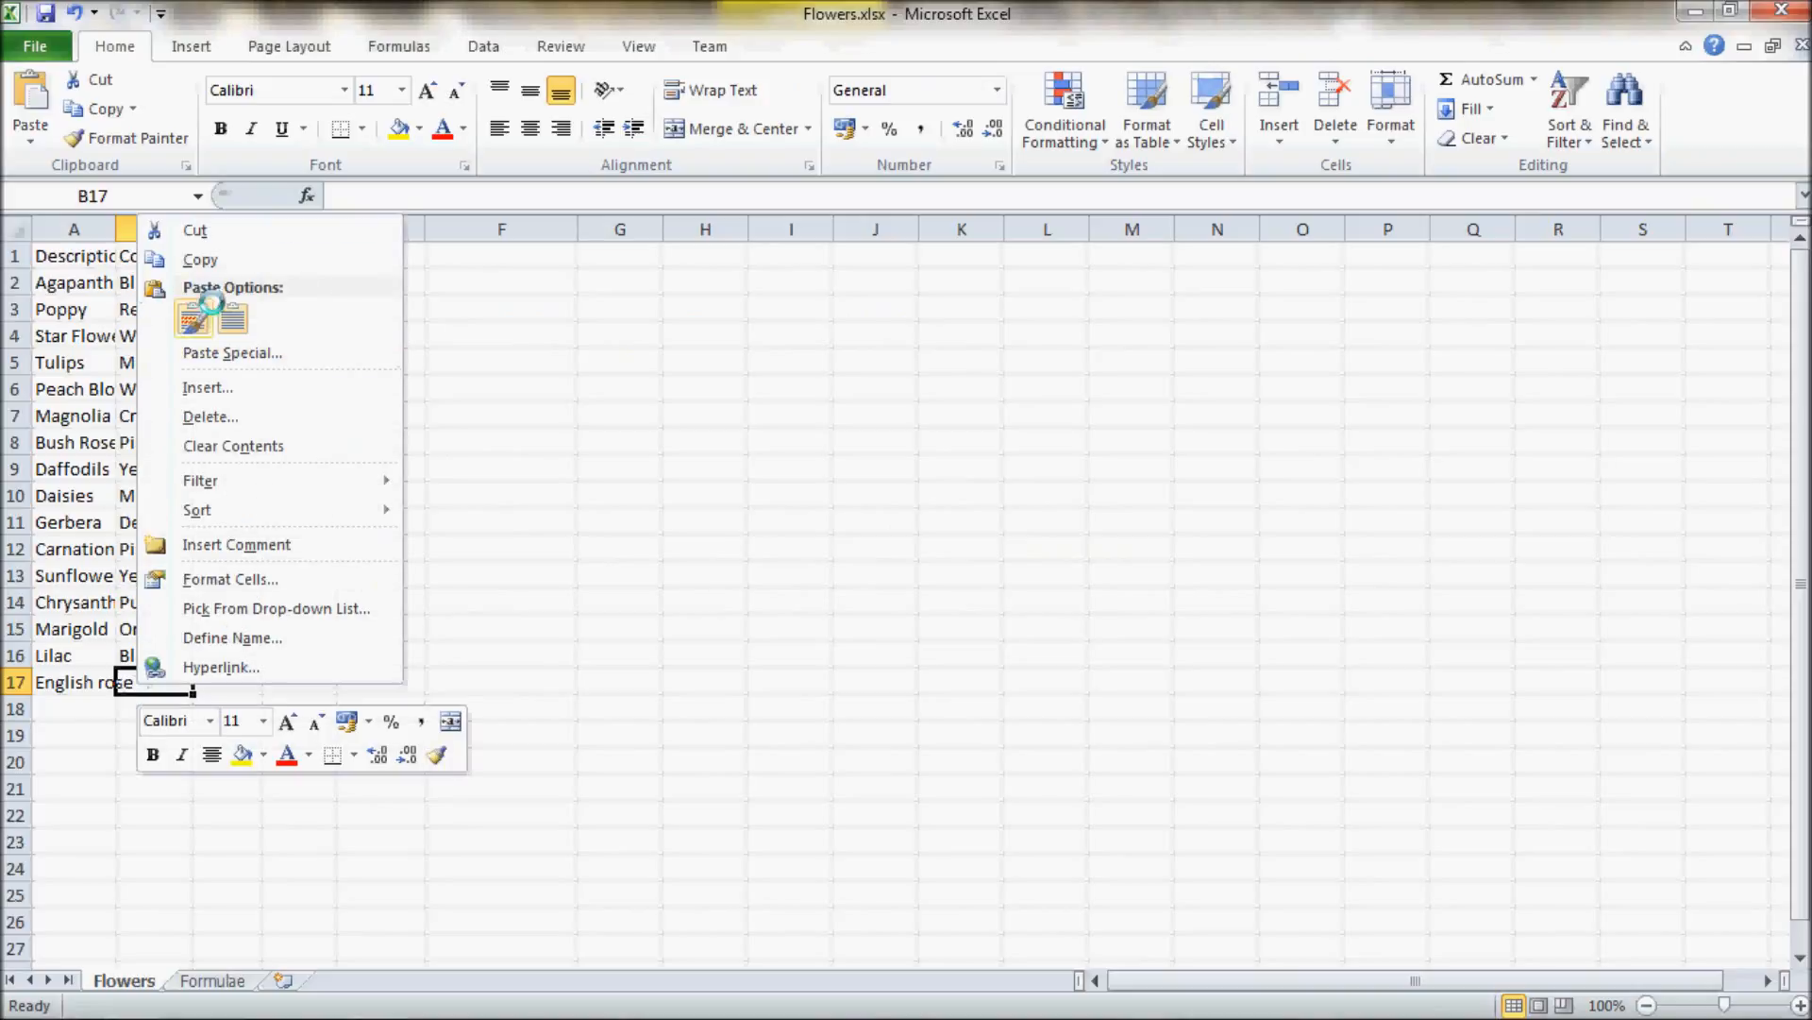
click(193, 319)
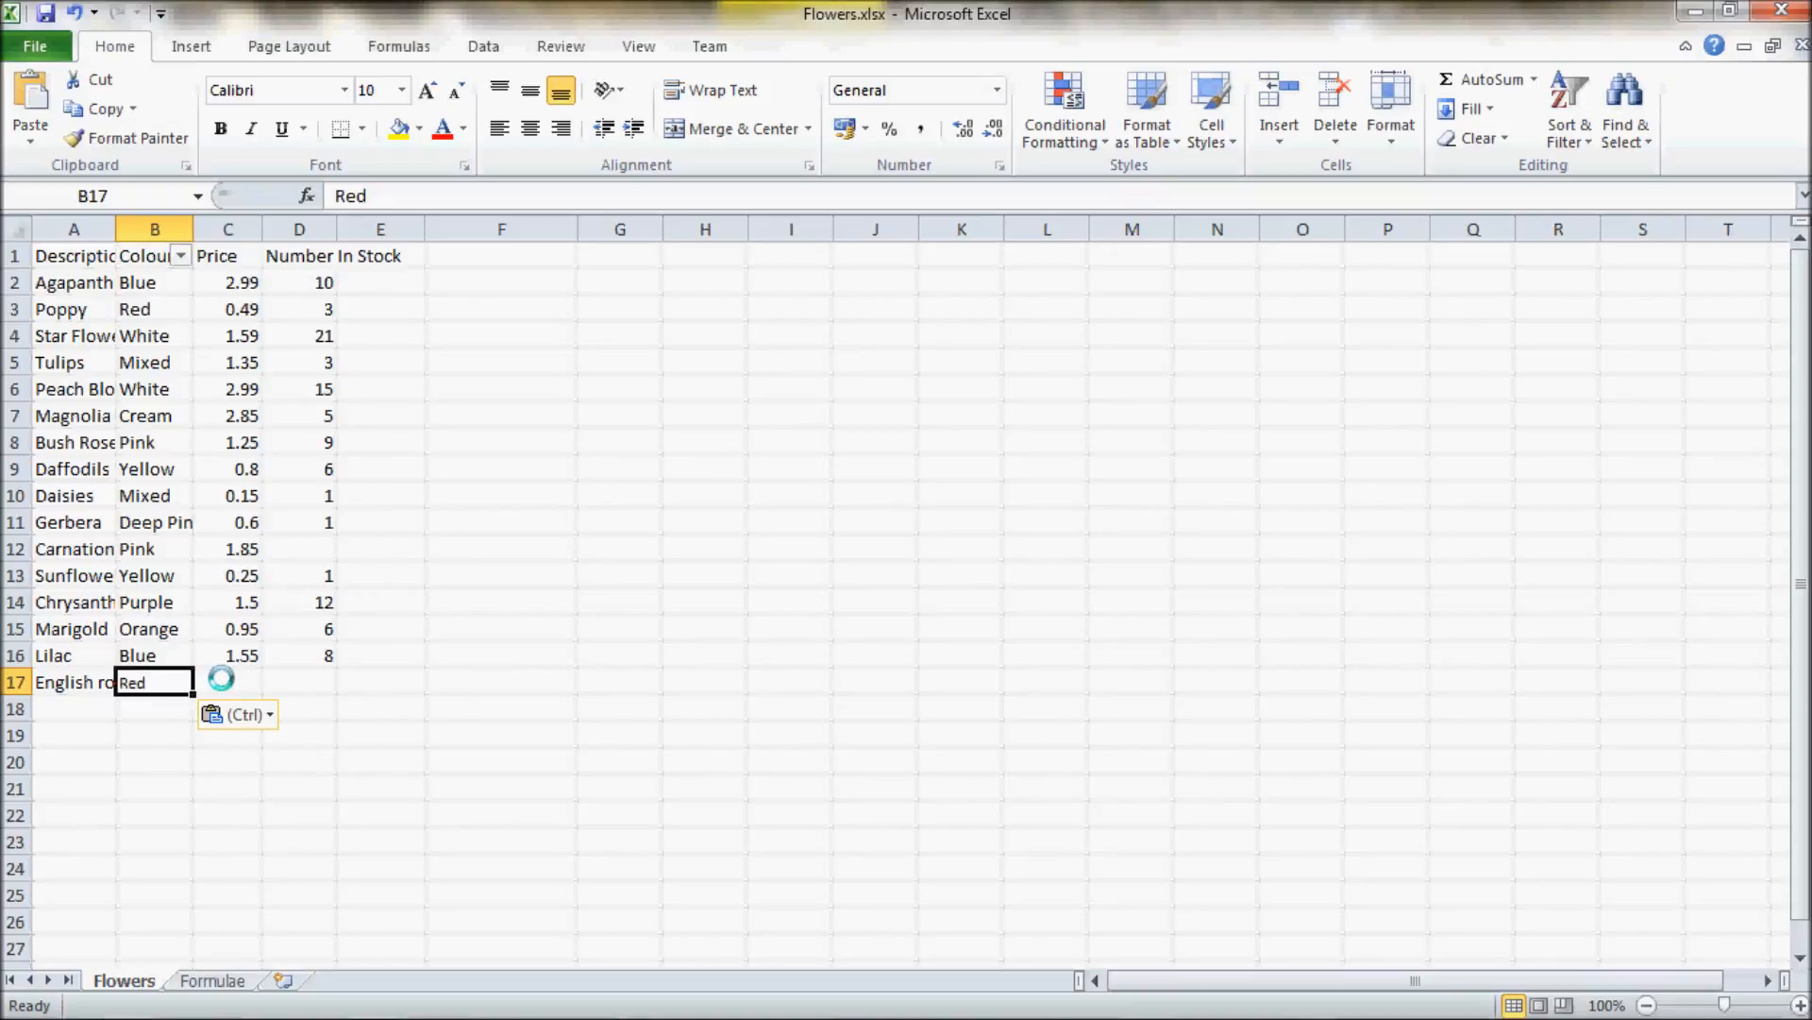
click(271, 714)
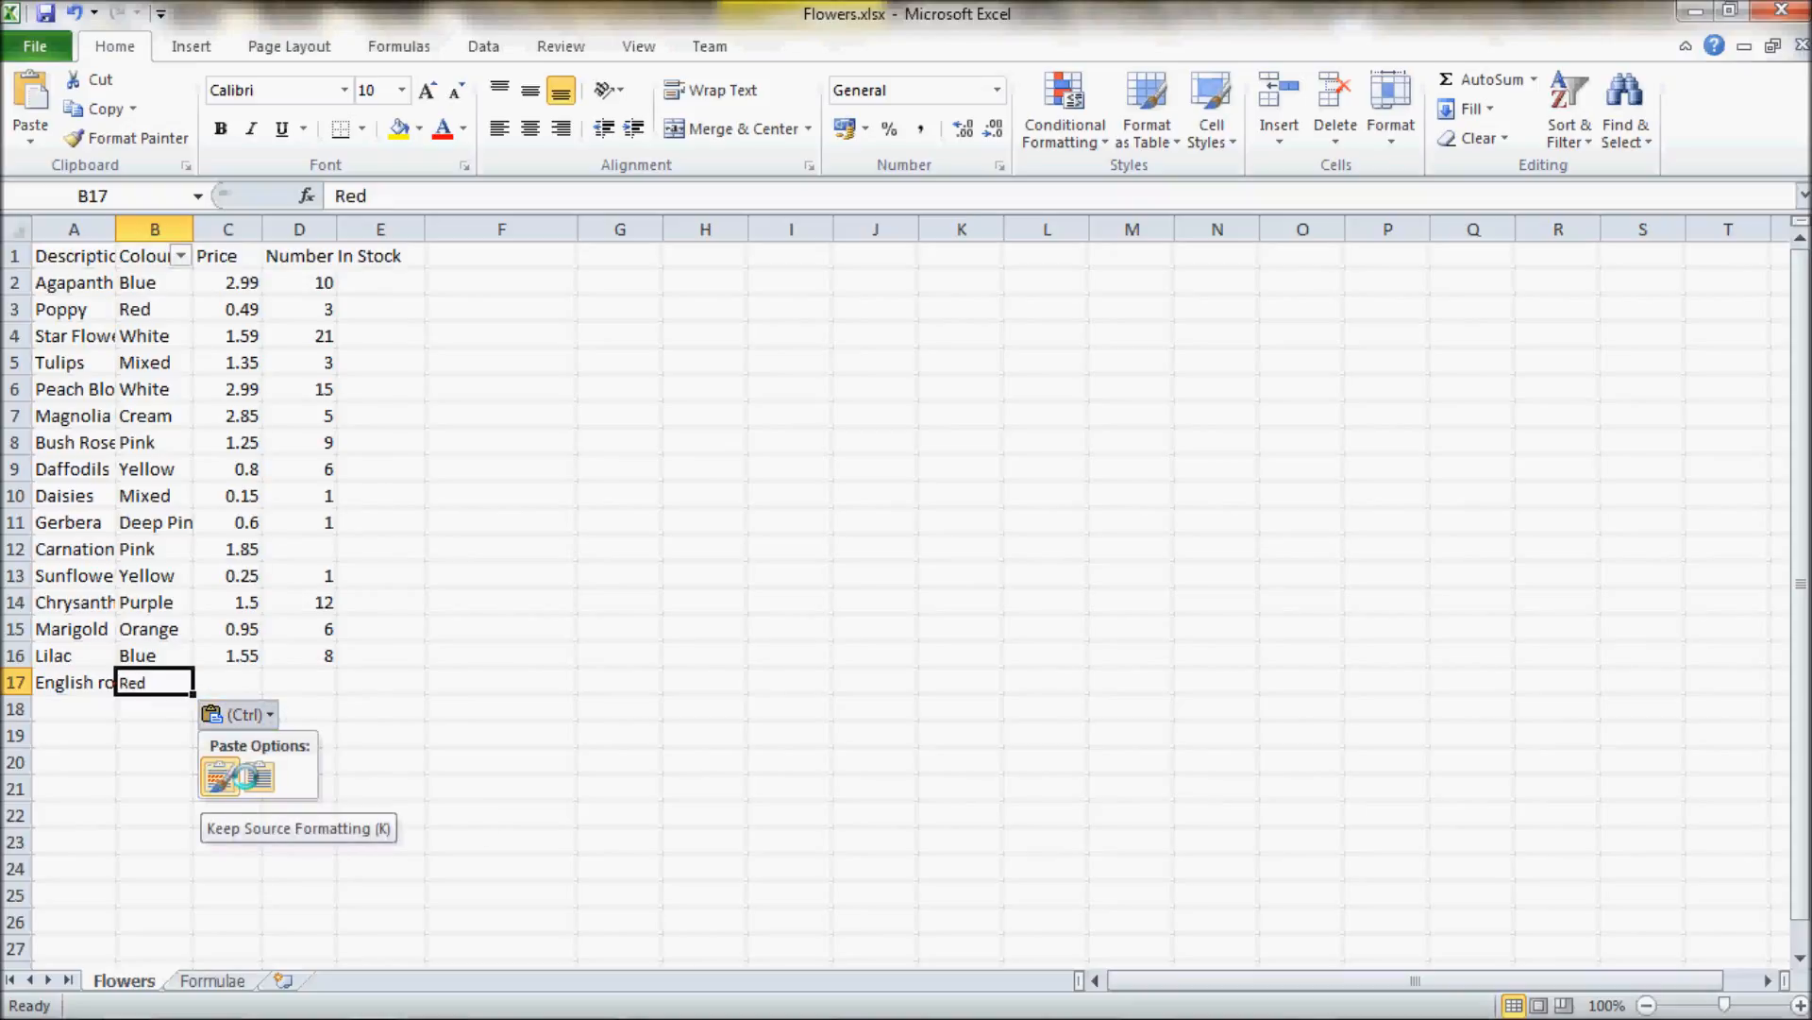
click(260, 776)
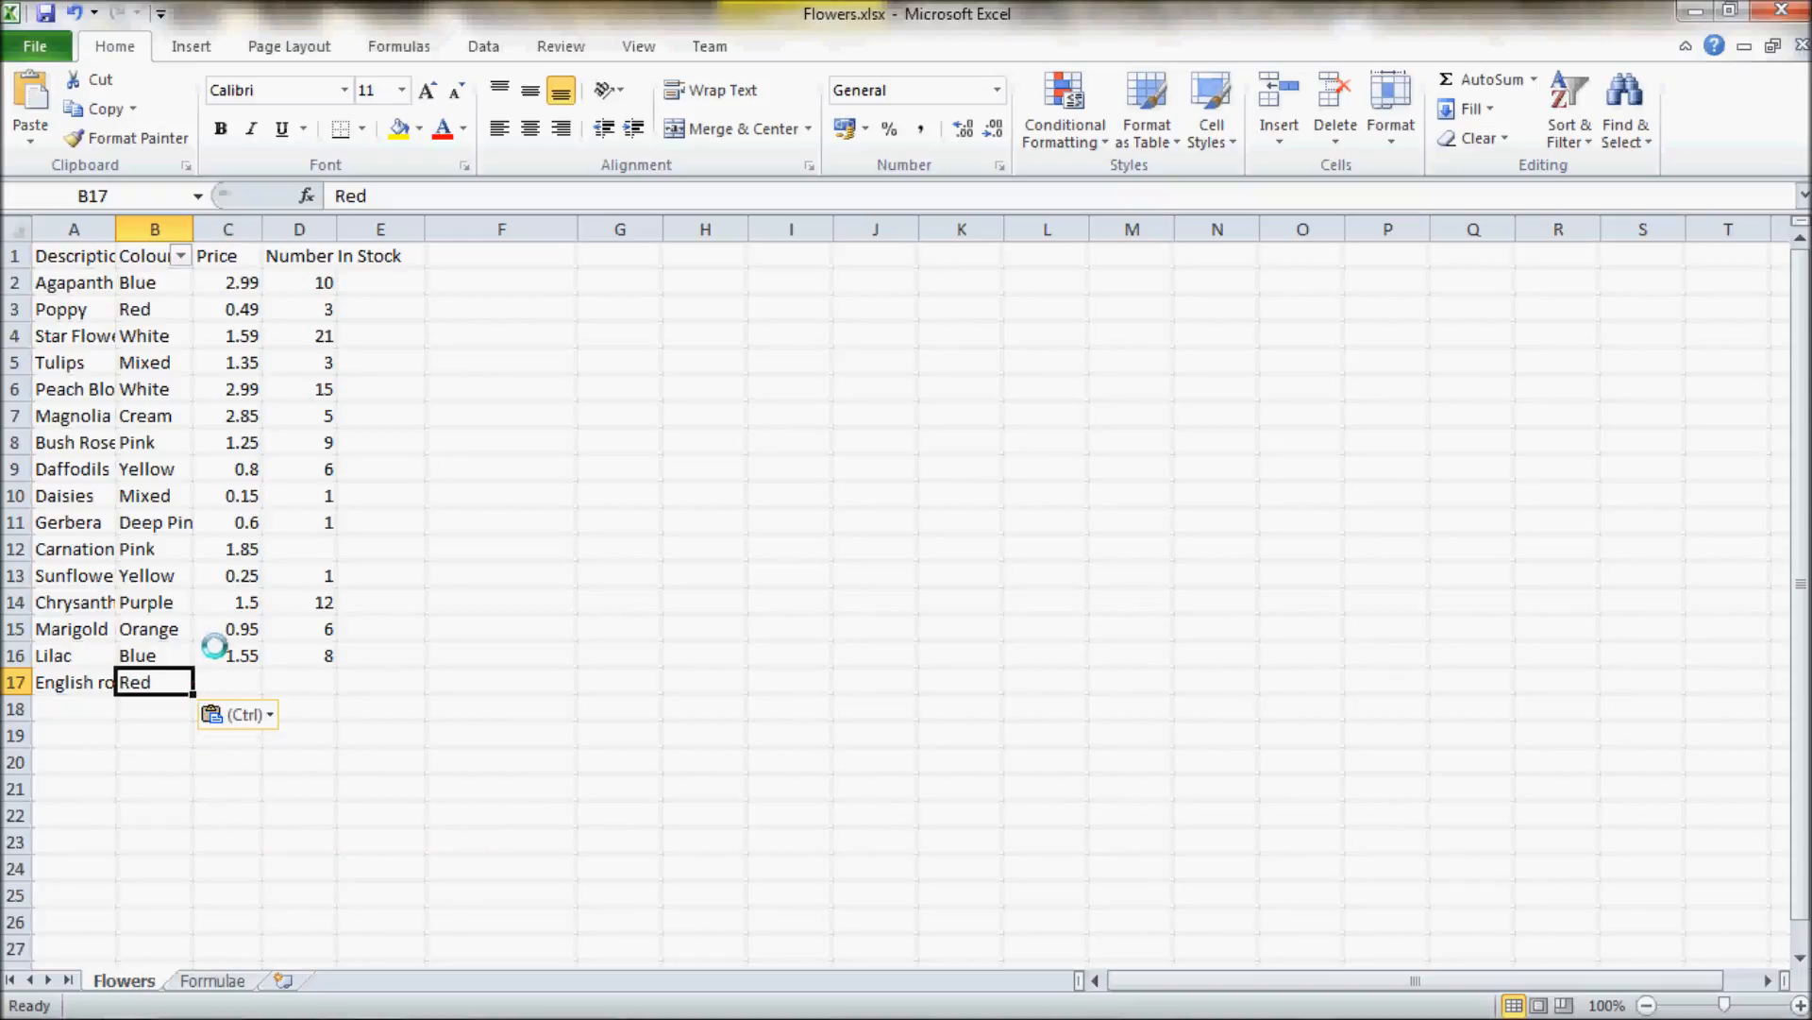
Copy the English rose's price, 5.99, from the Word tasks document into cell C17 of the Excel sheet
click(223, 672)
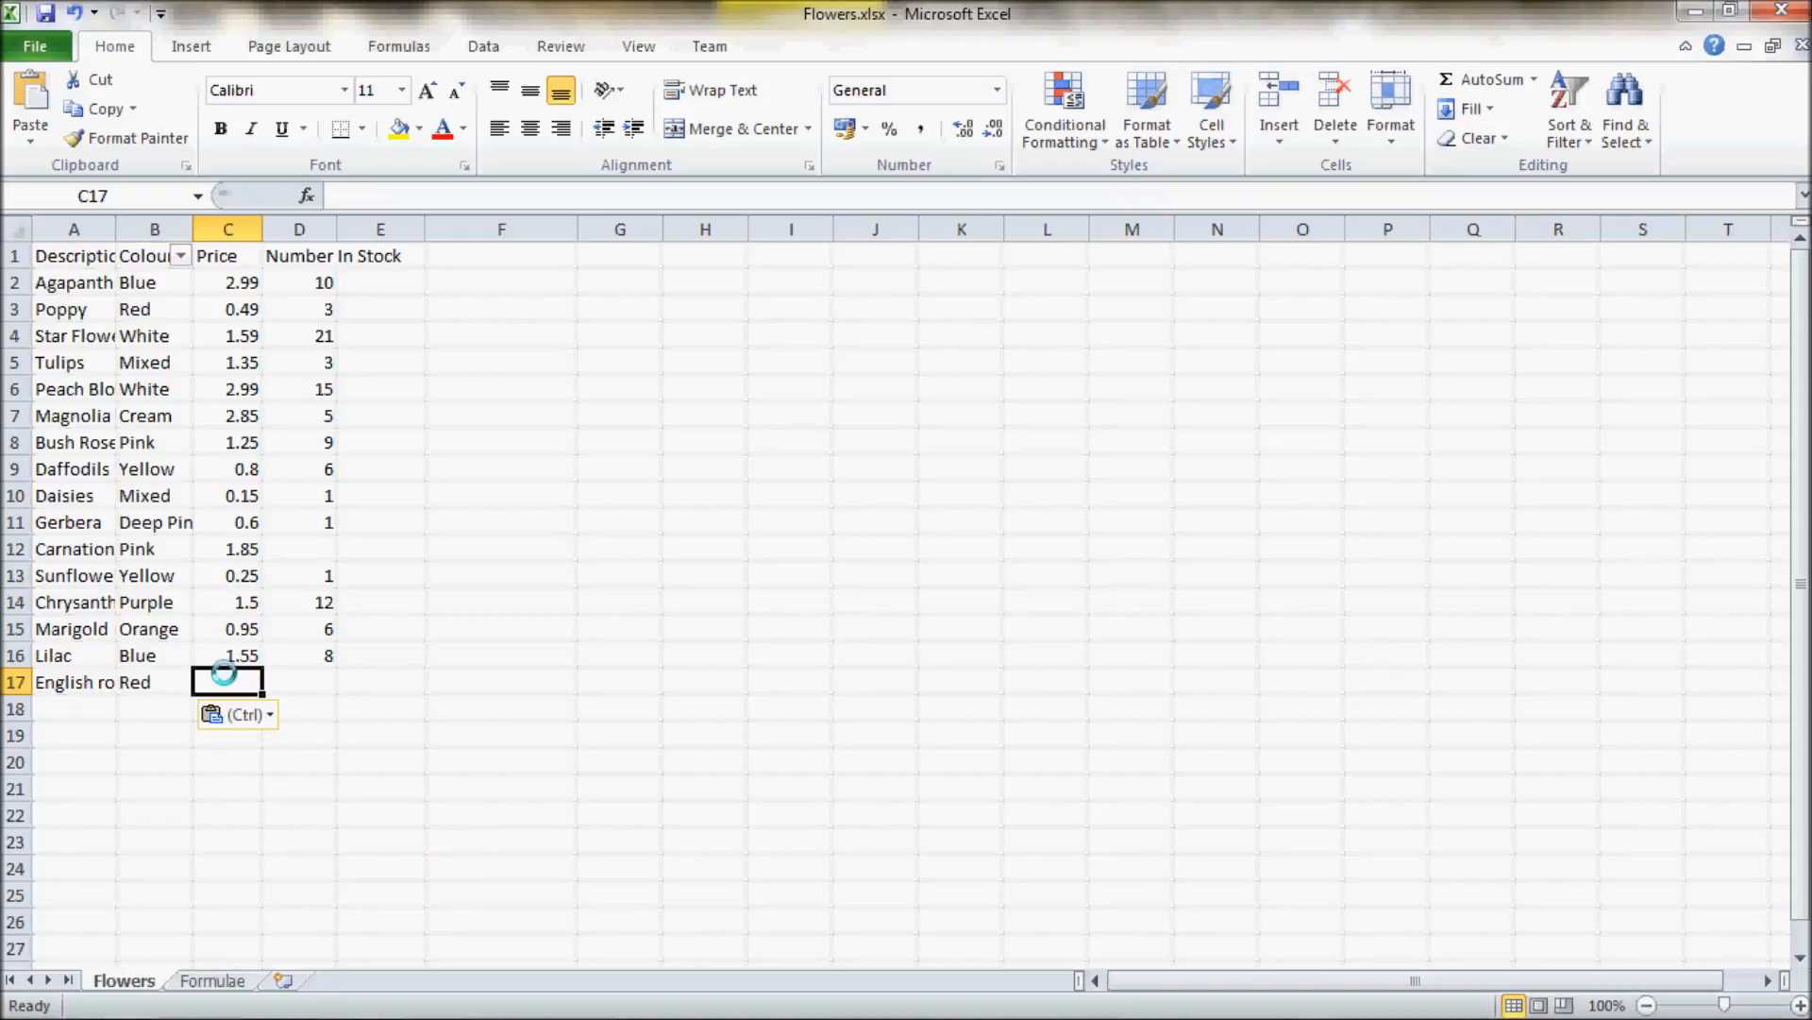
key(alt+Tab)
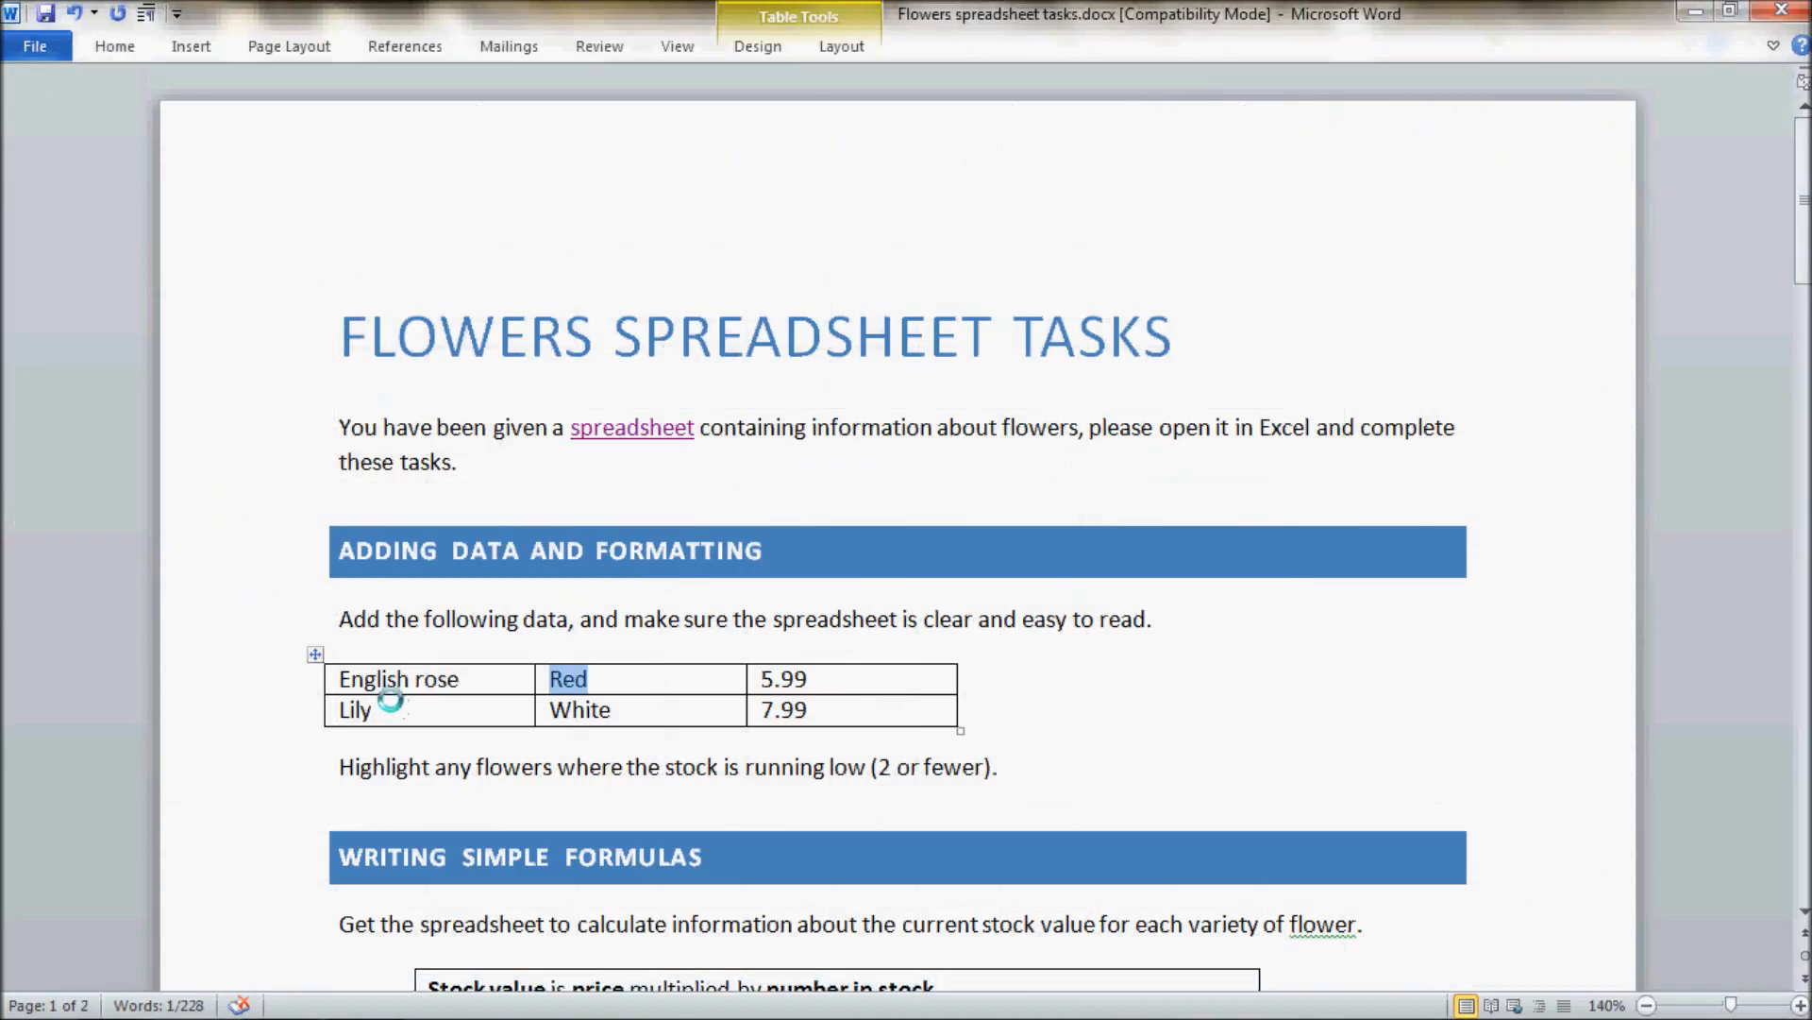
drag(810, 678, 765, 677)
key(ctrl+c)
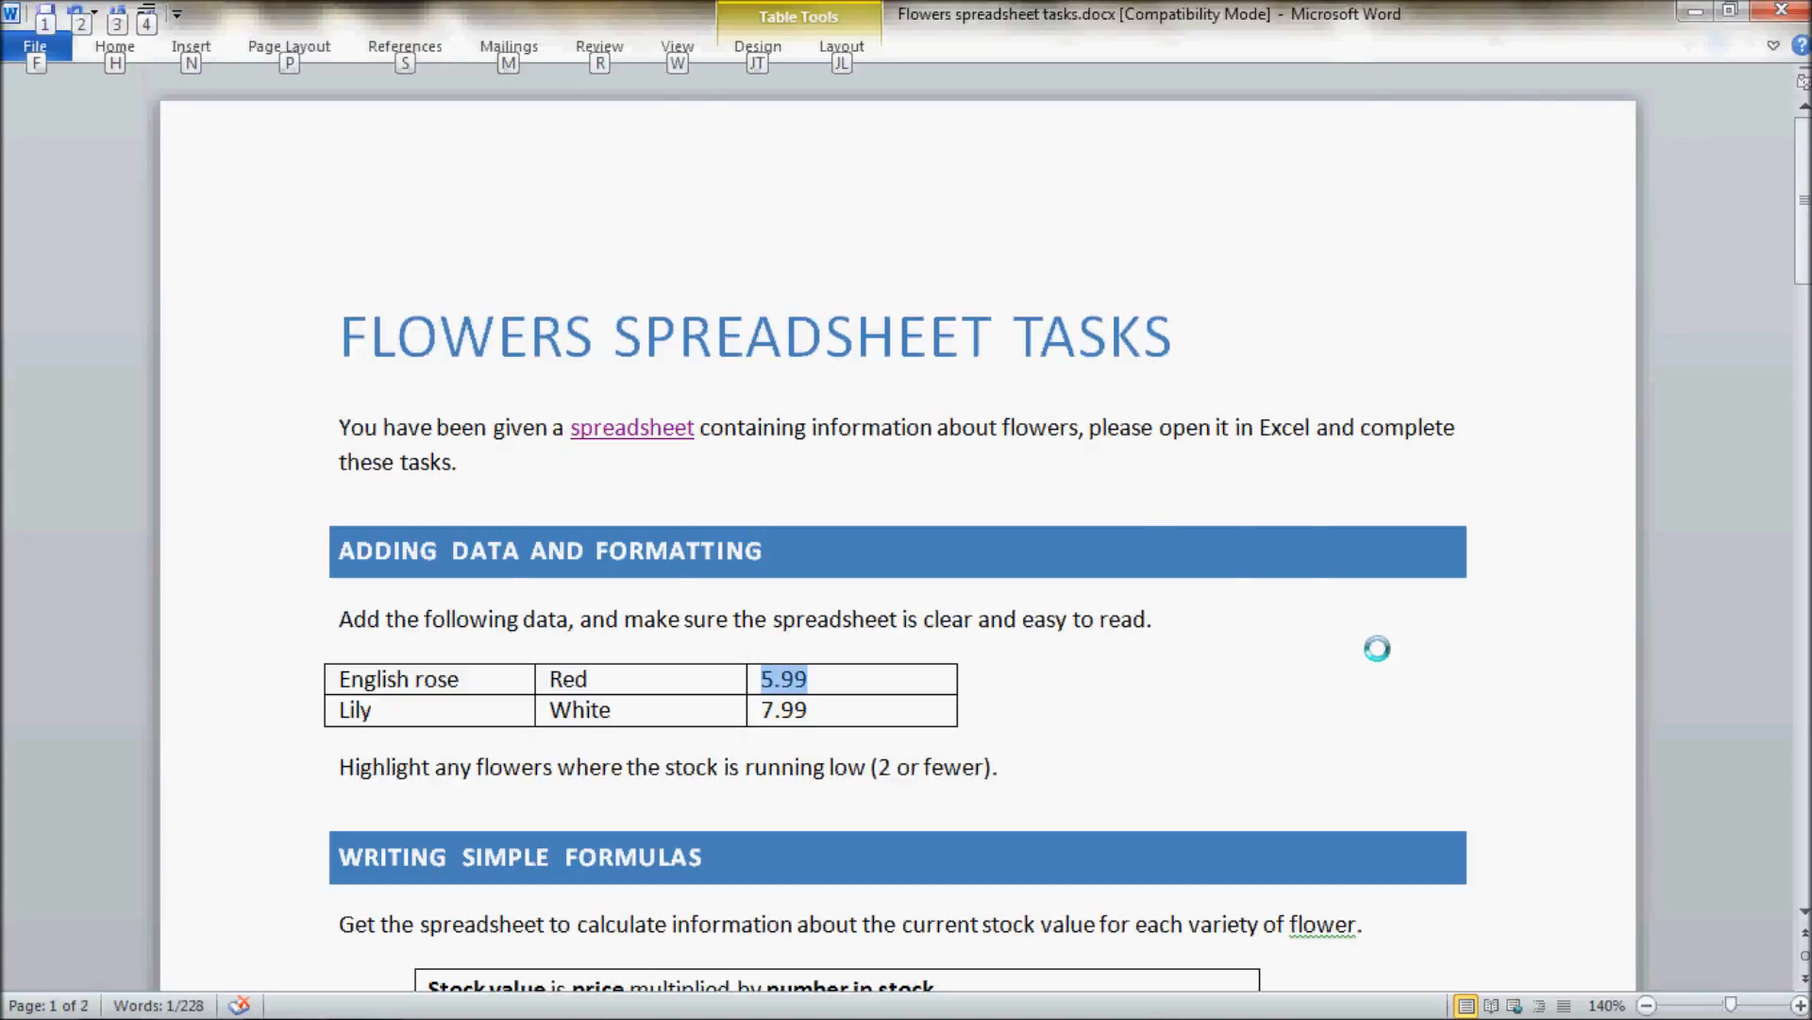
key(alt+Tab)
key(ctrl+v)
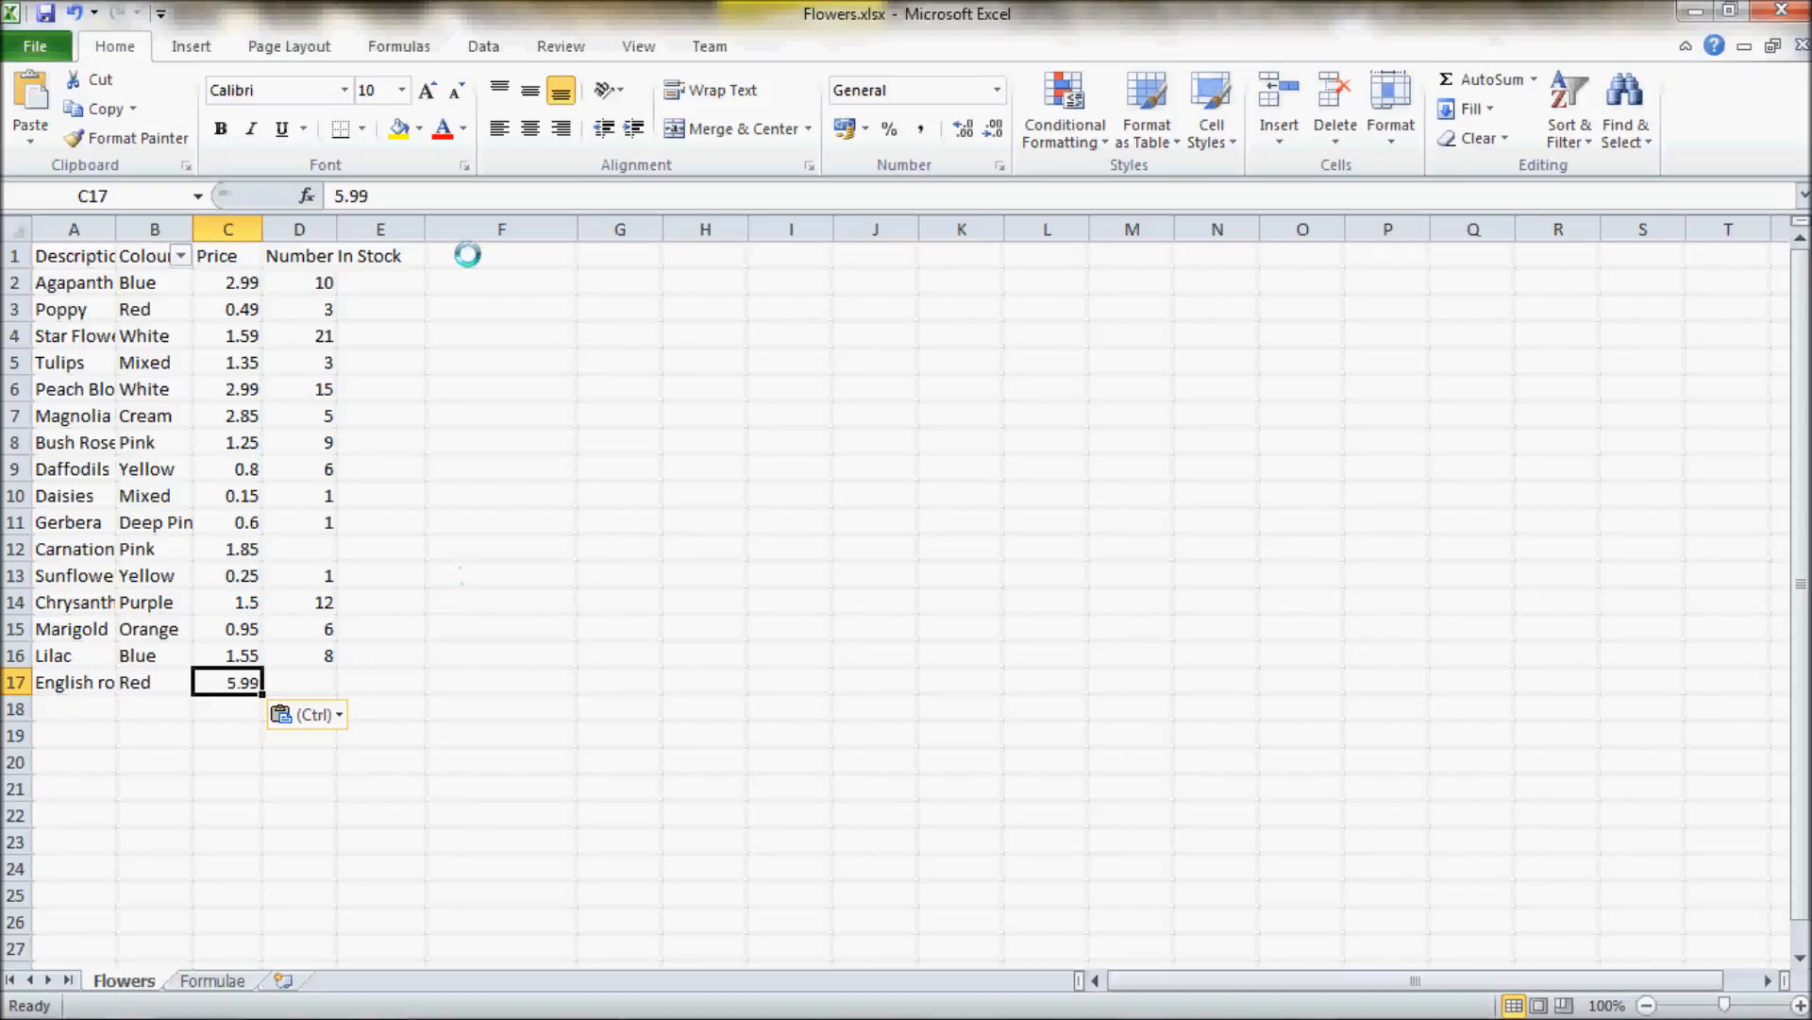
Copy the flower name Lily from the Word tasks document into cell A18 of the Excel sheet
click(290, 680)
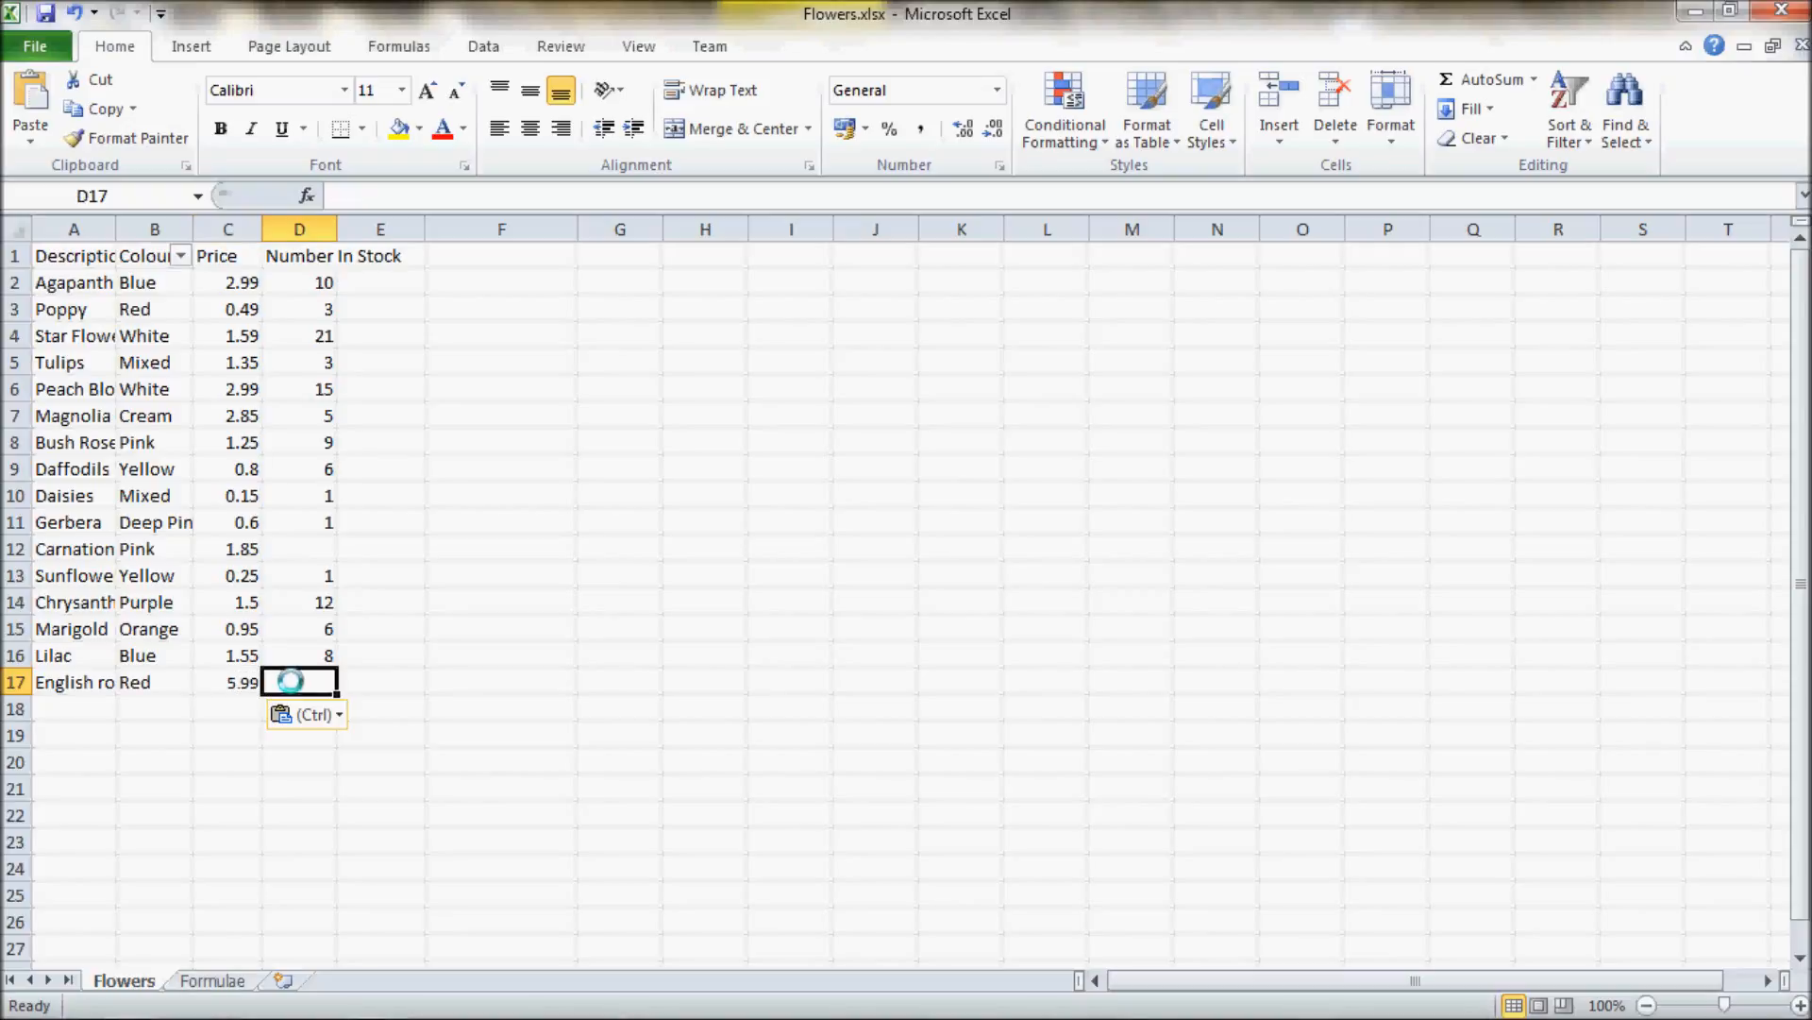
key(alt+Tab)
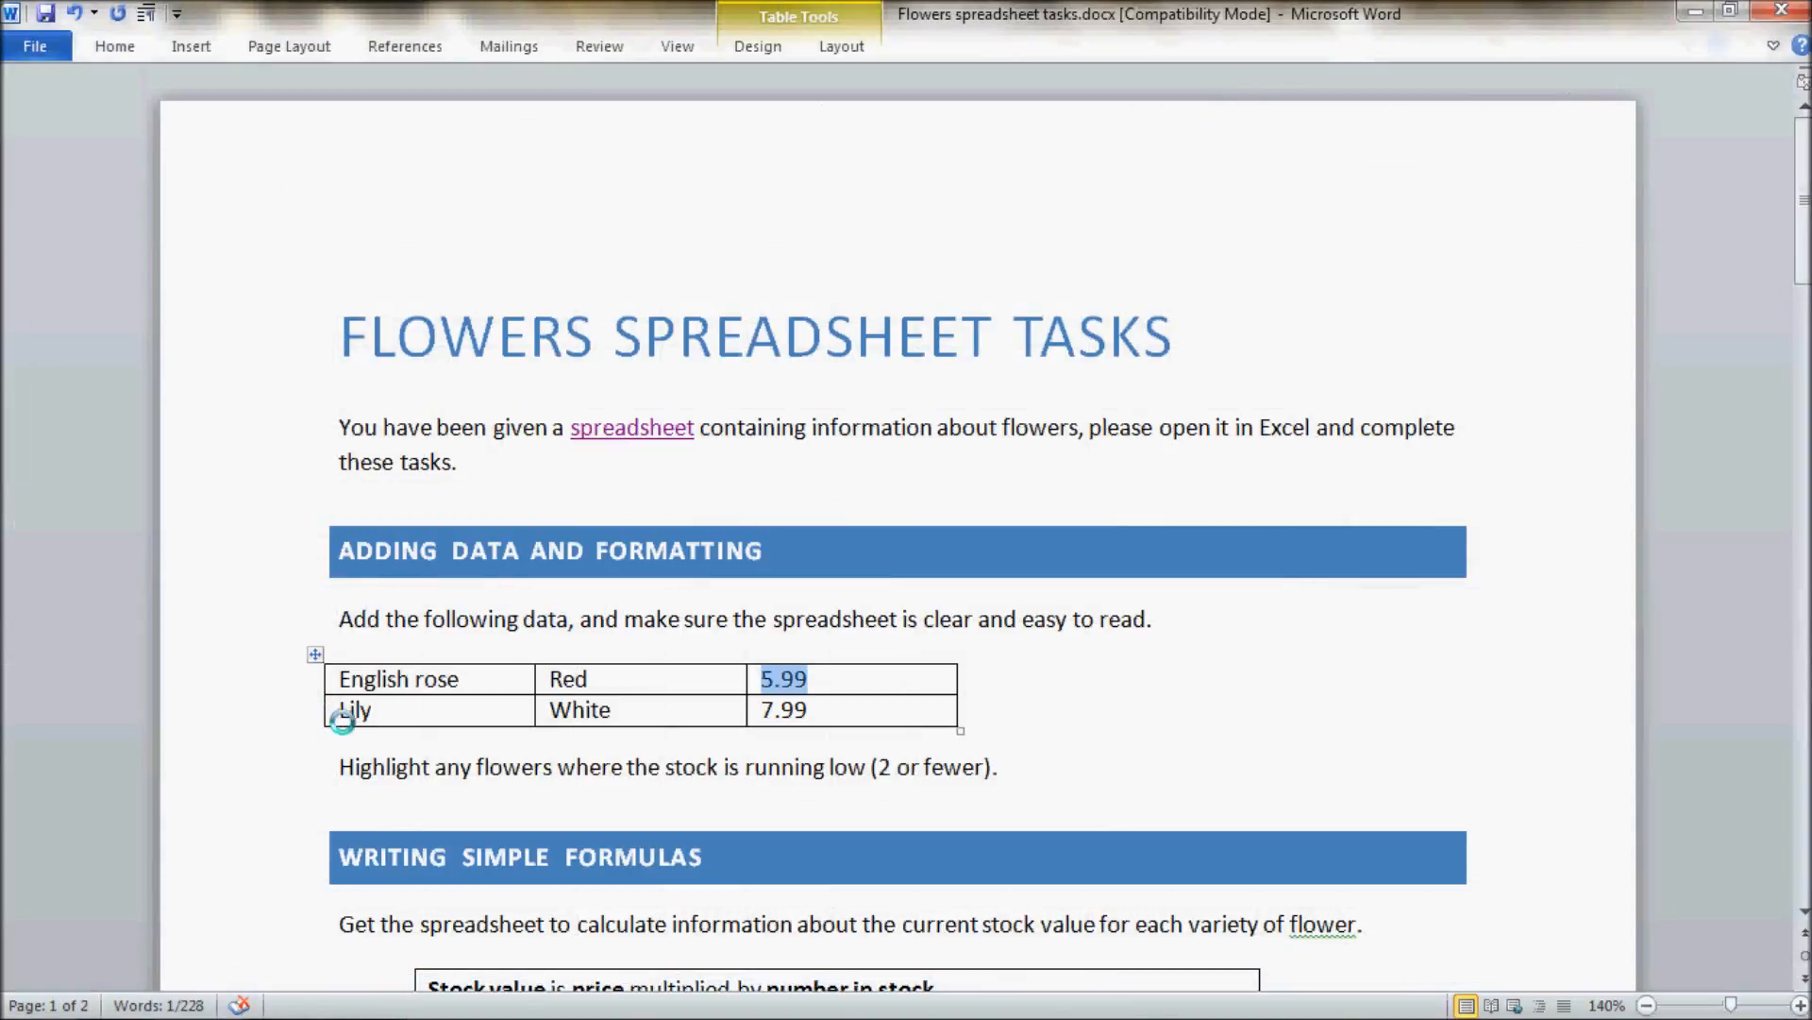
double_click(343, 710)
key(ctrl+c)
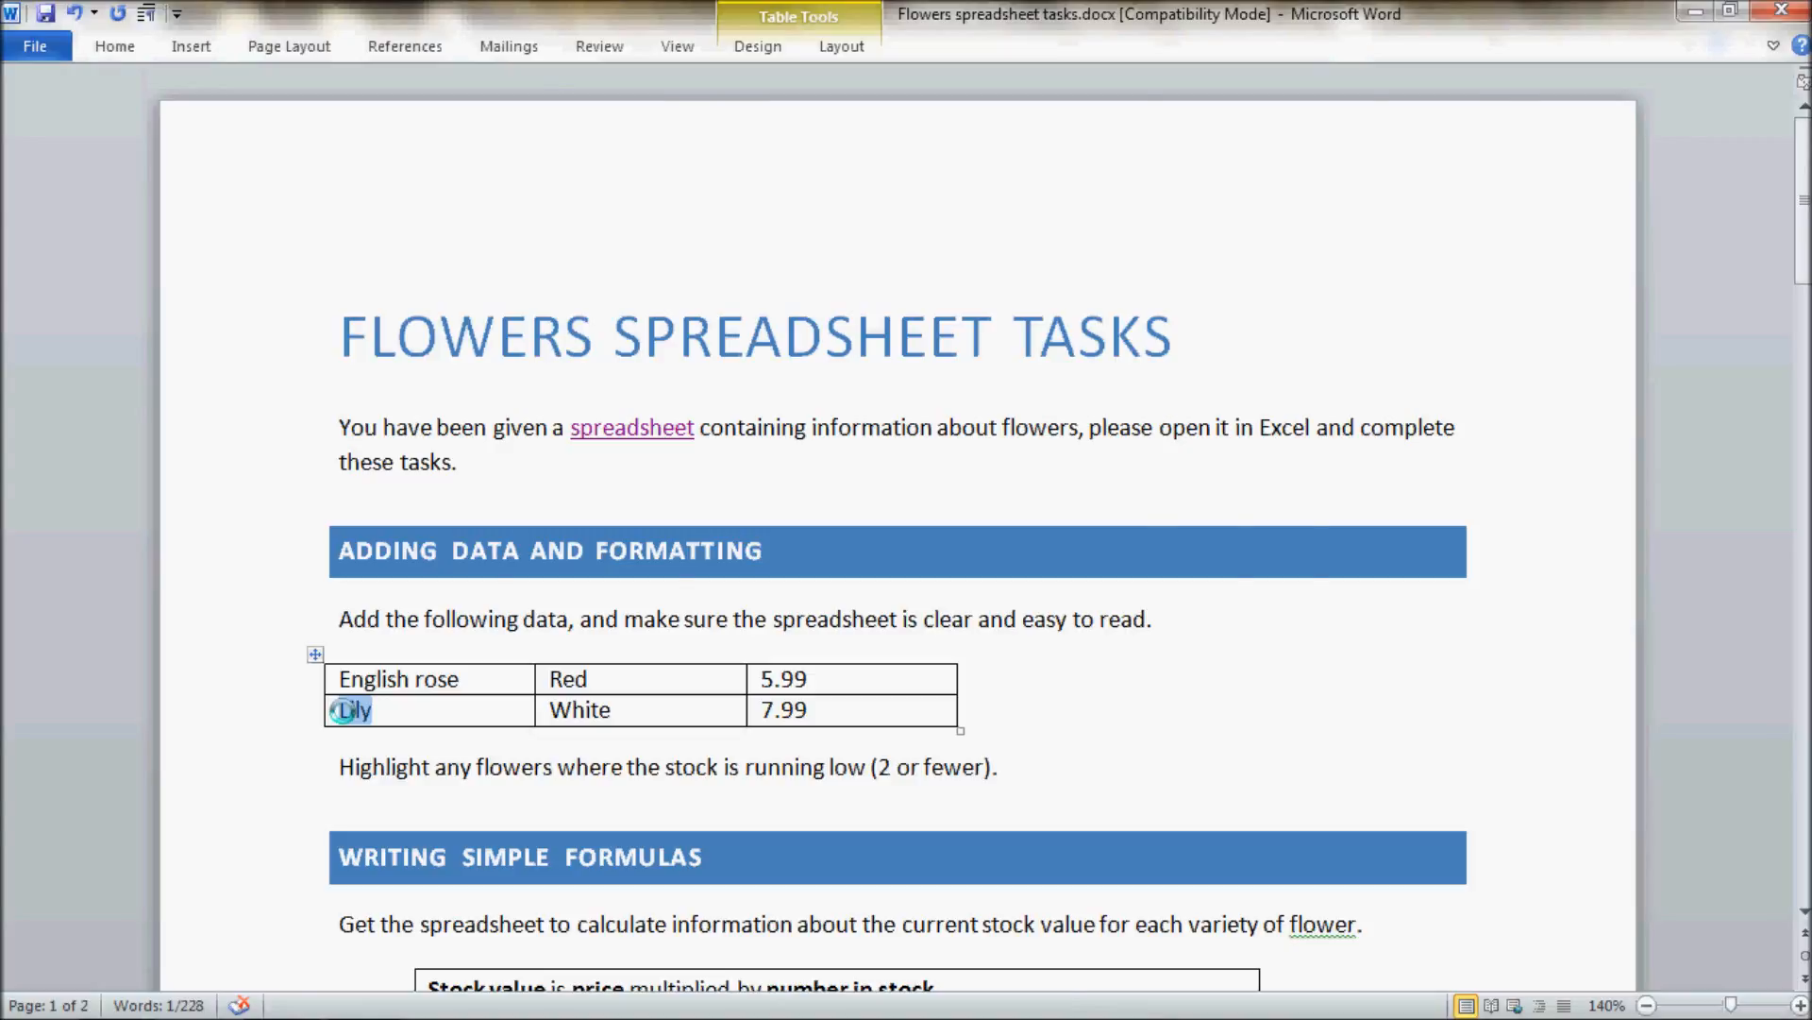
key(alt+Tab)
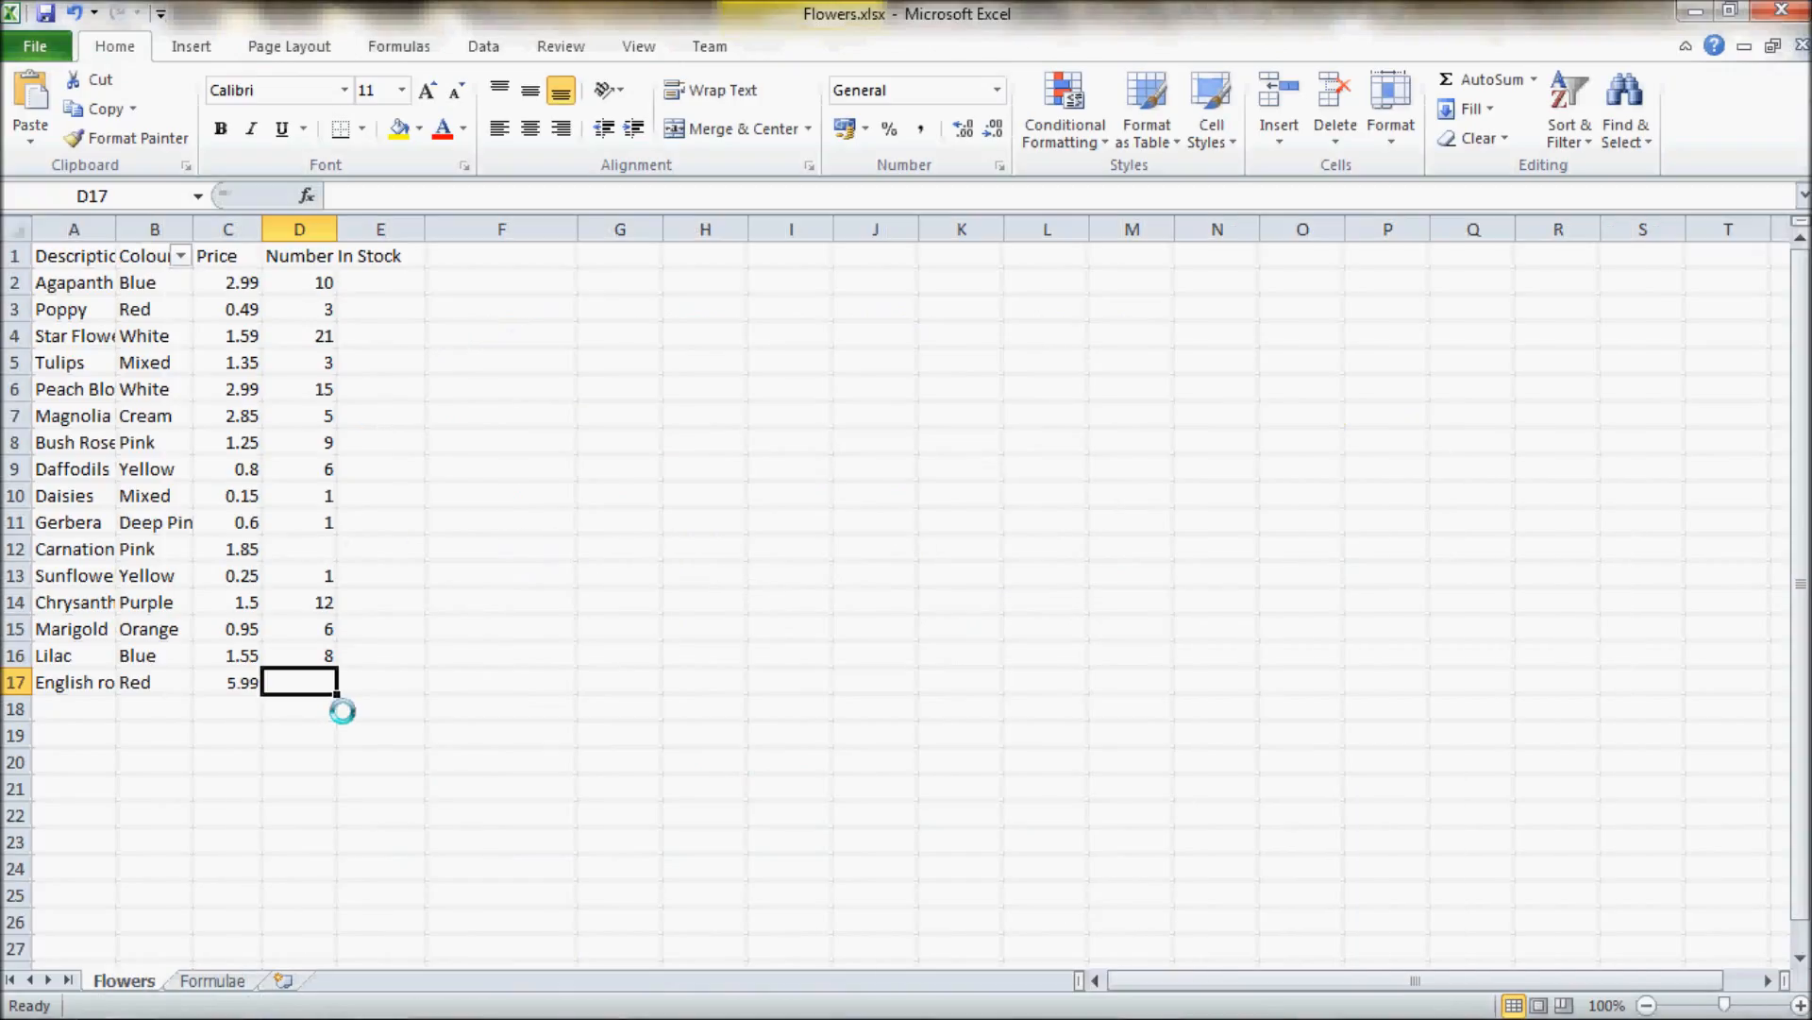
click(92, 710)
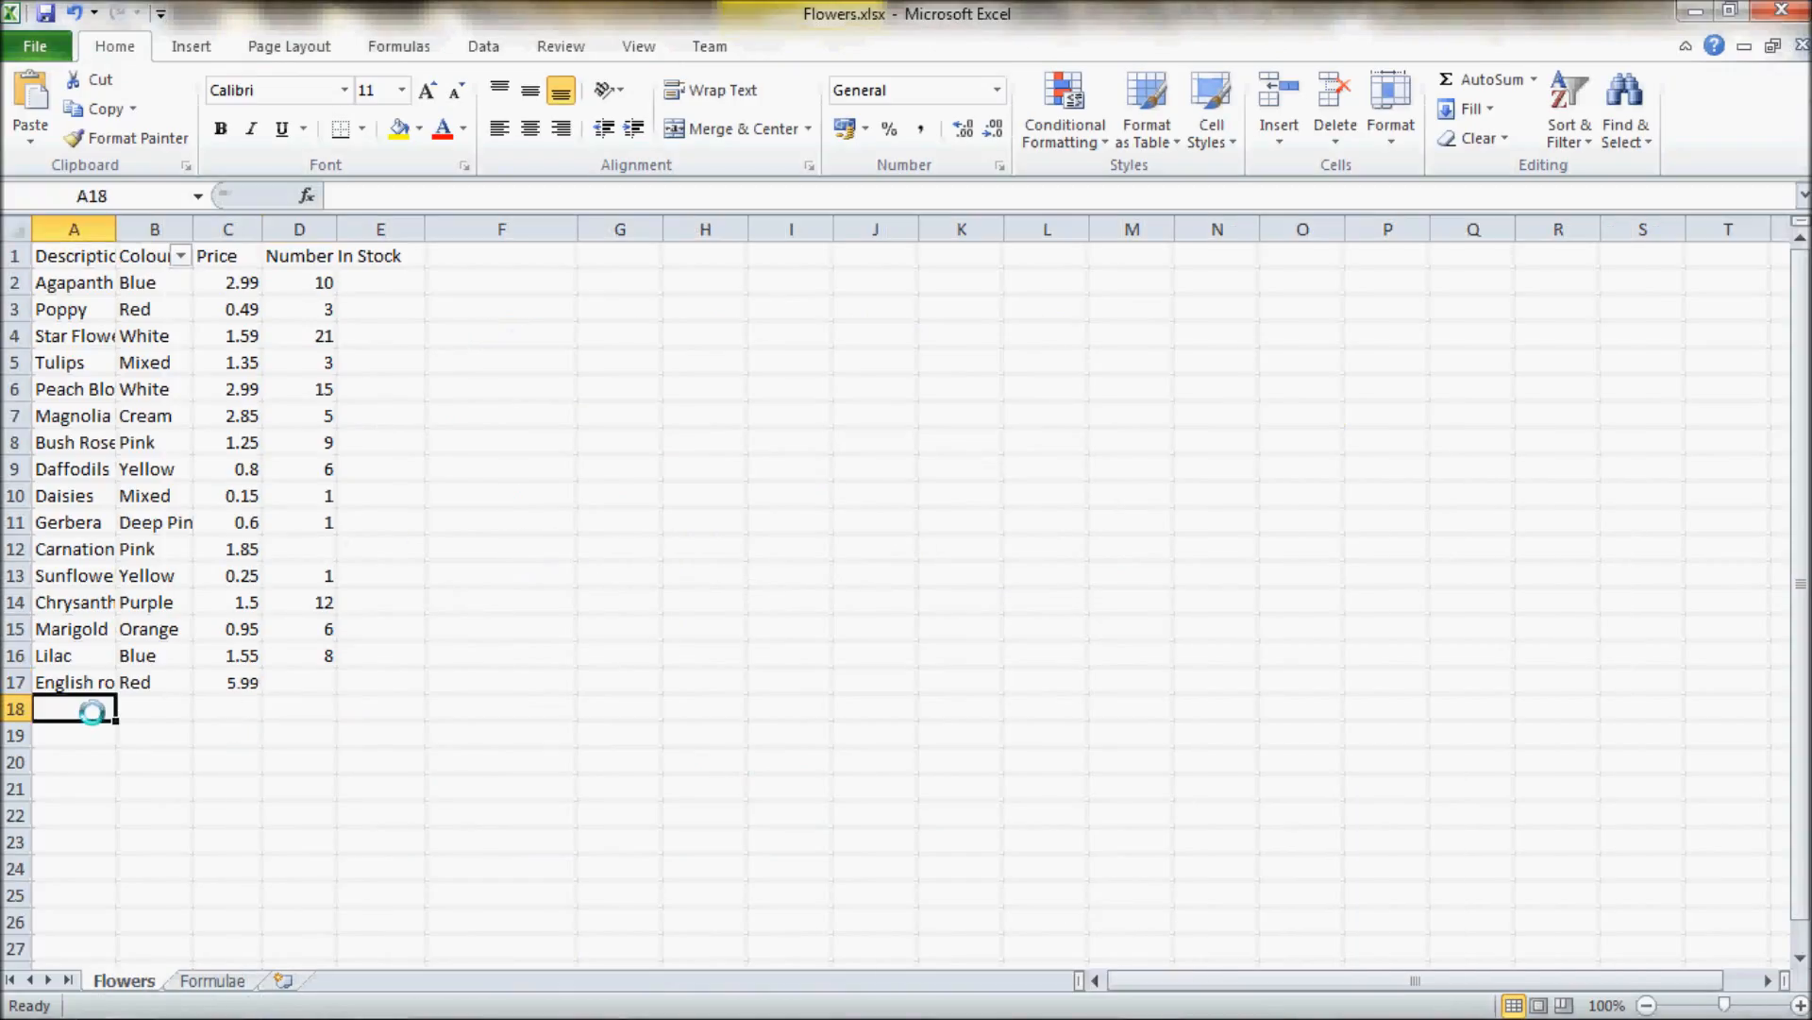
key(ctrl+v)
Switch to the Word tasks document and select Lily's colour, White, in the flower data table
key(alt+Tab)
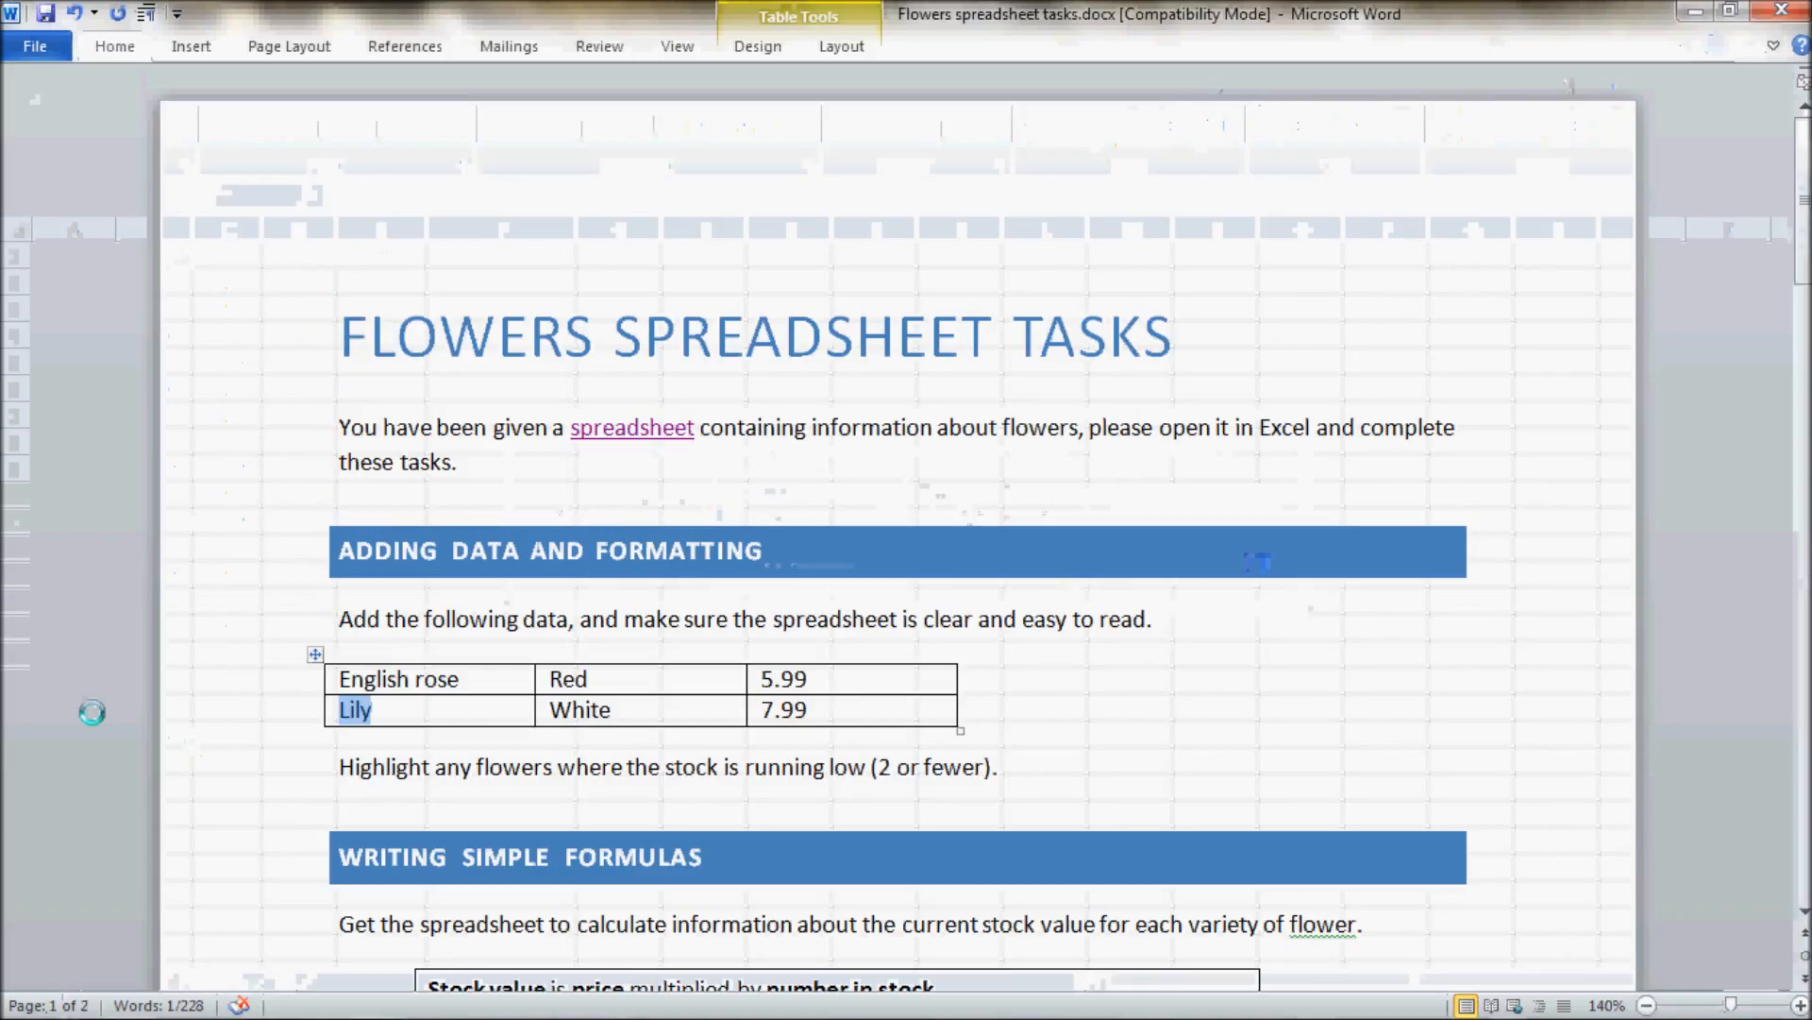
click(552, 709)
double_click(552, 709)
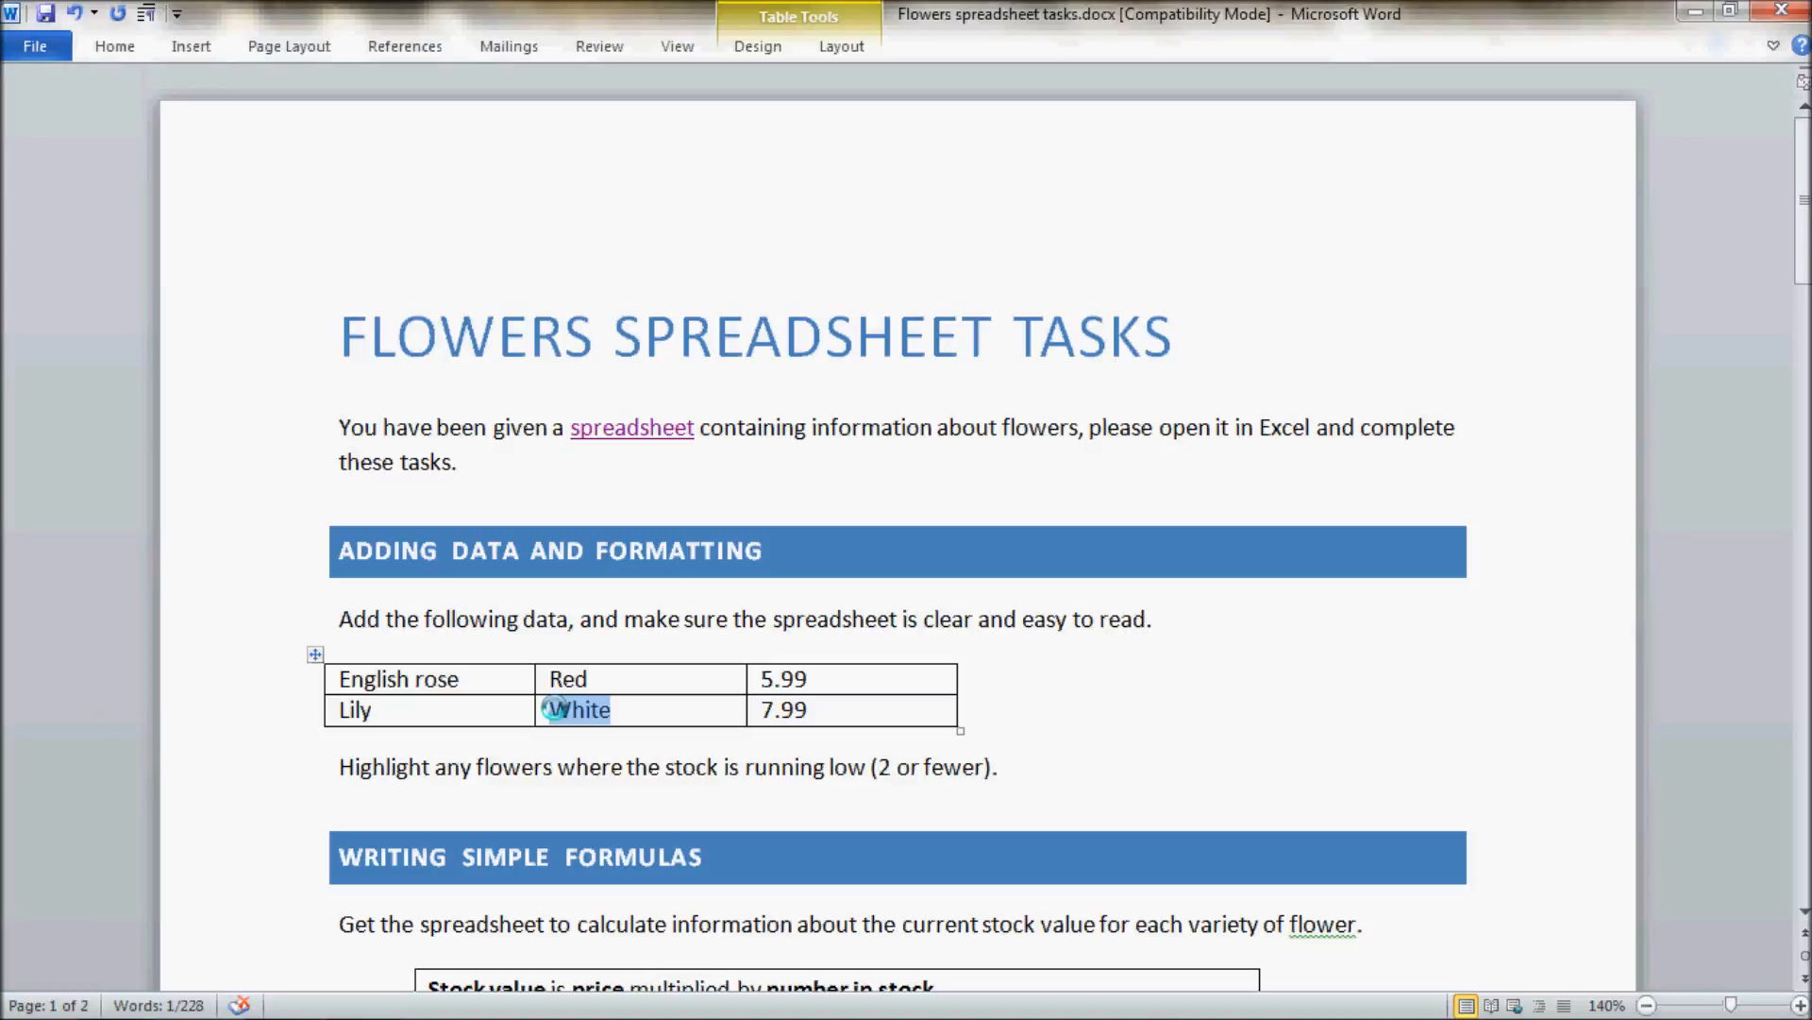
key(alt)
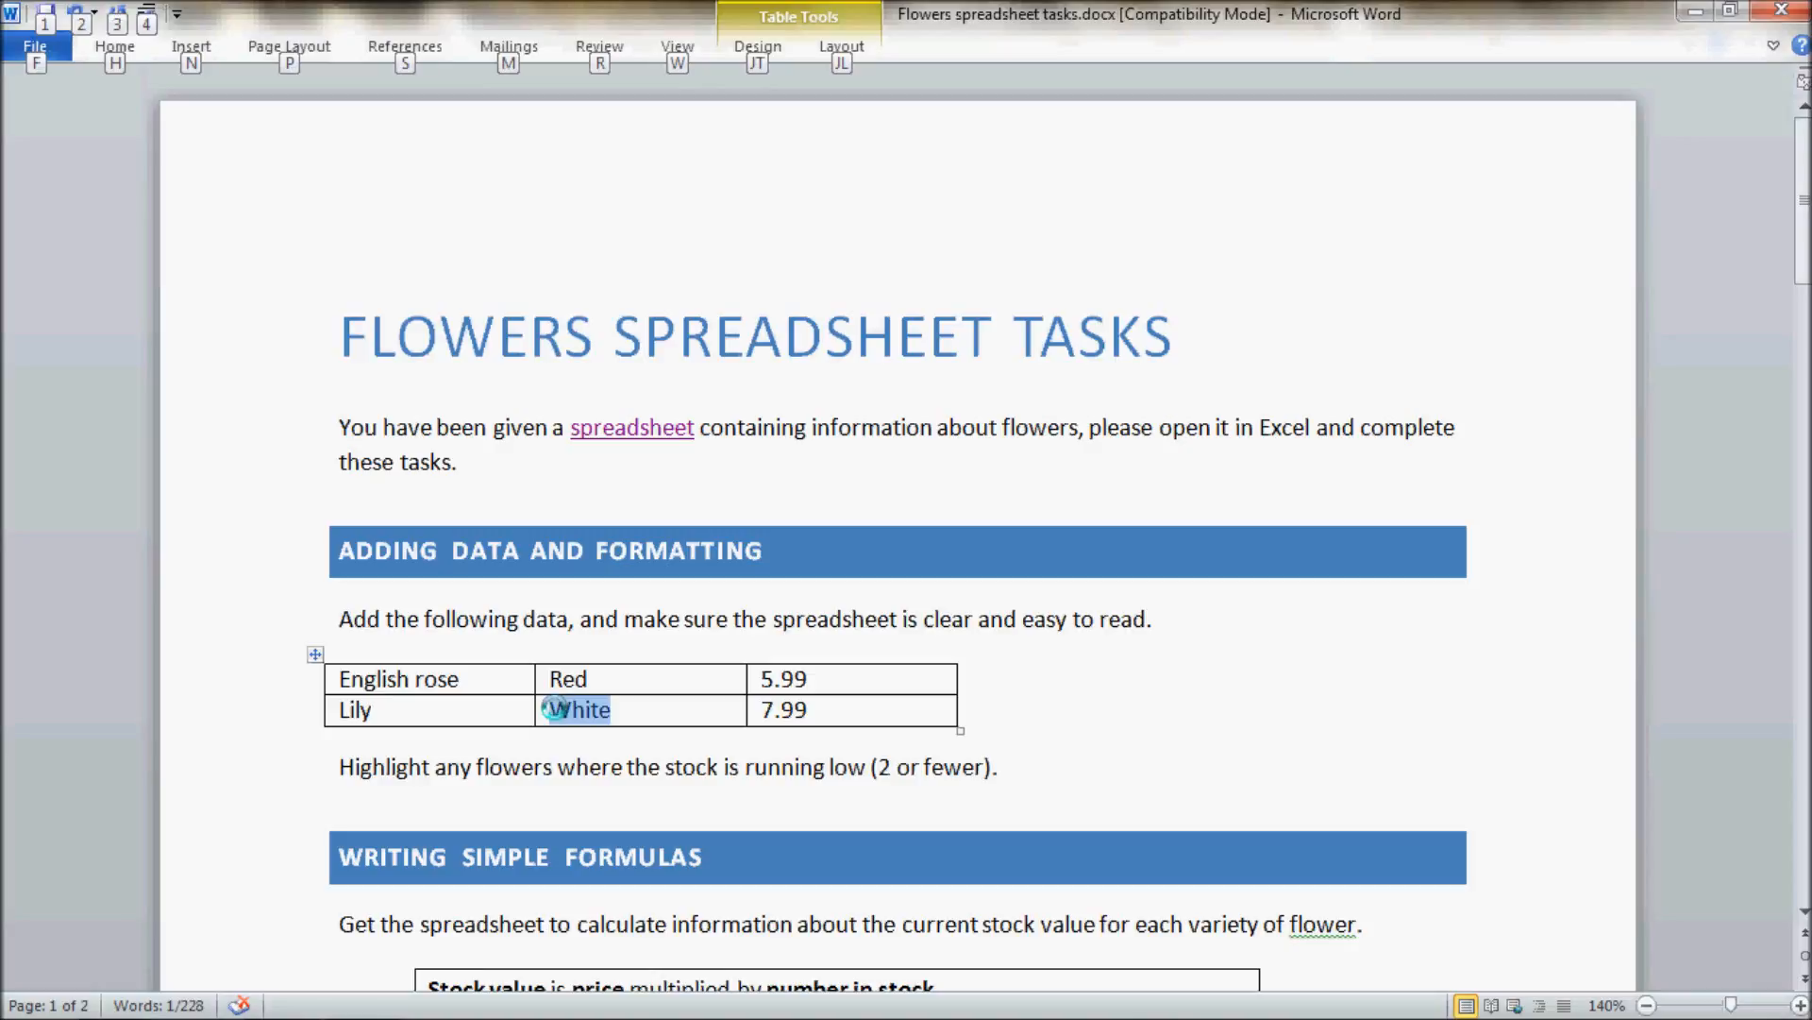
key(alt+Tab)
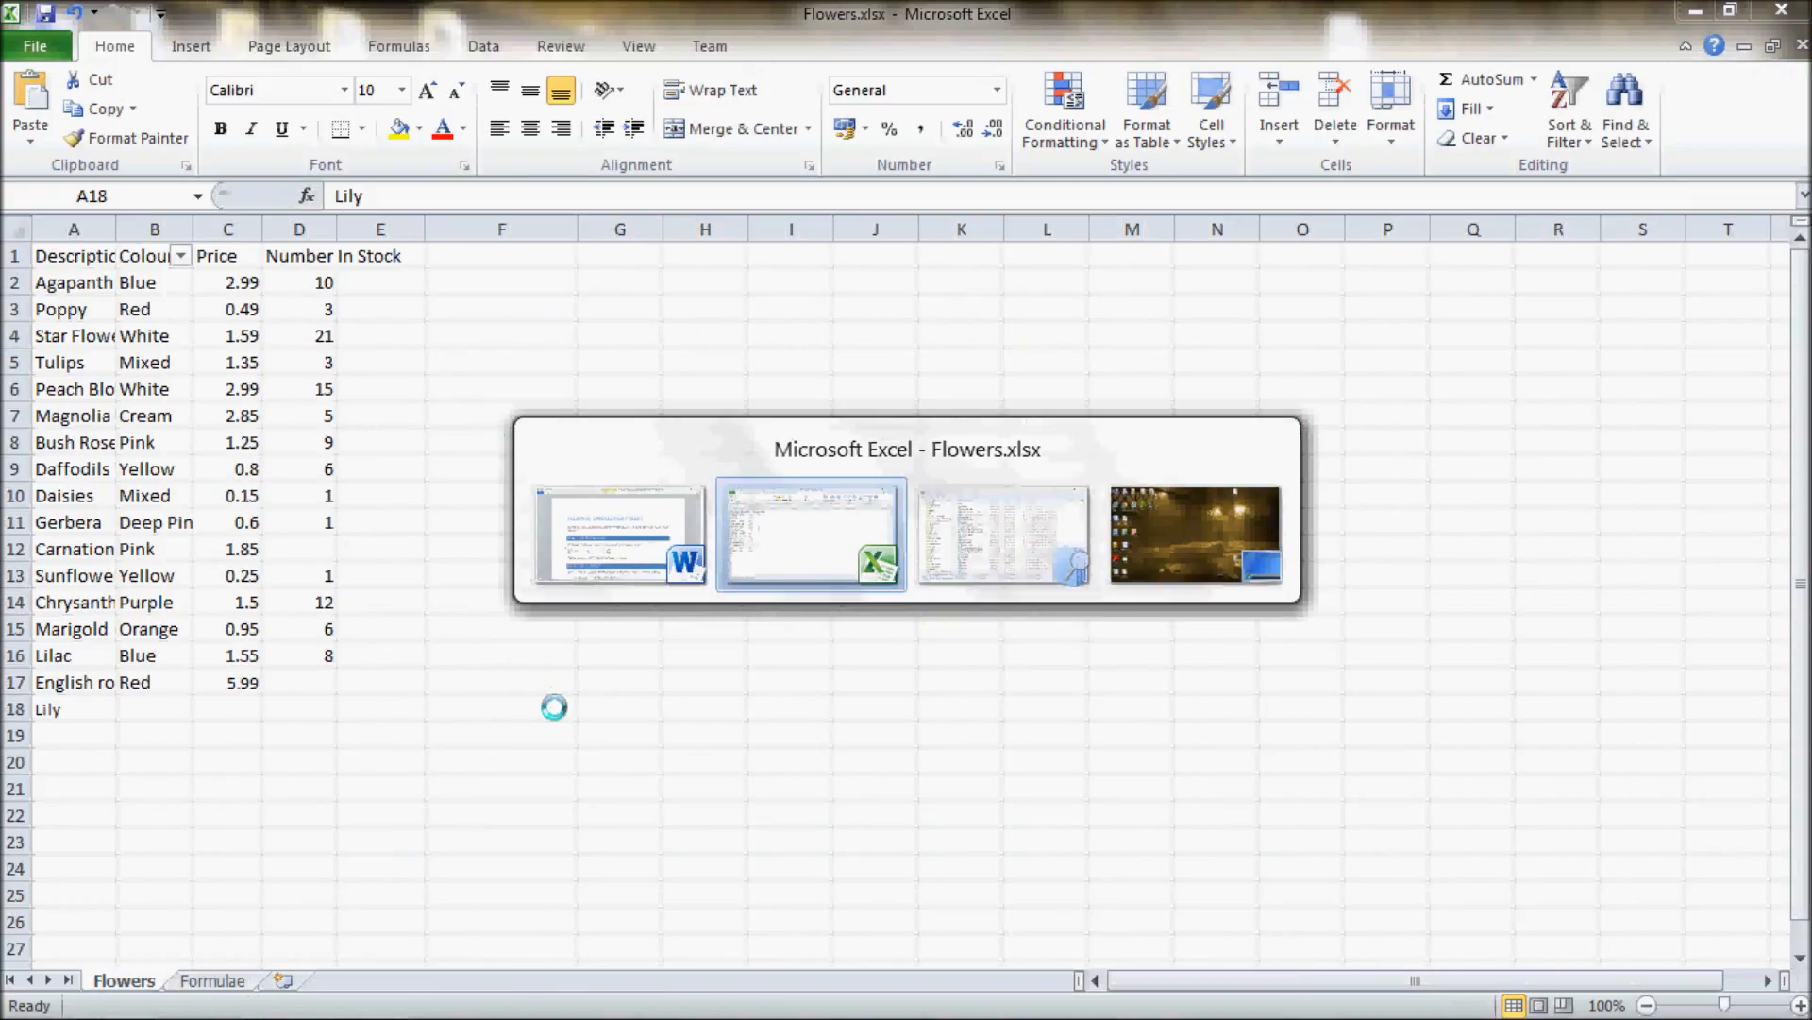
key(alt+Tab)
key(alt+Tab)
key(alt+Tab)
key(alt+Tab)
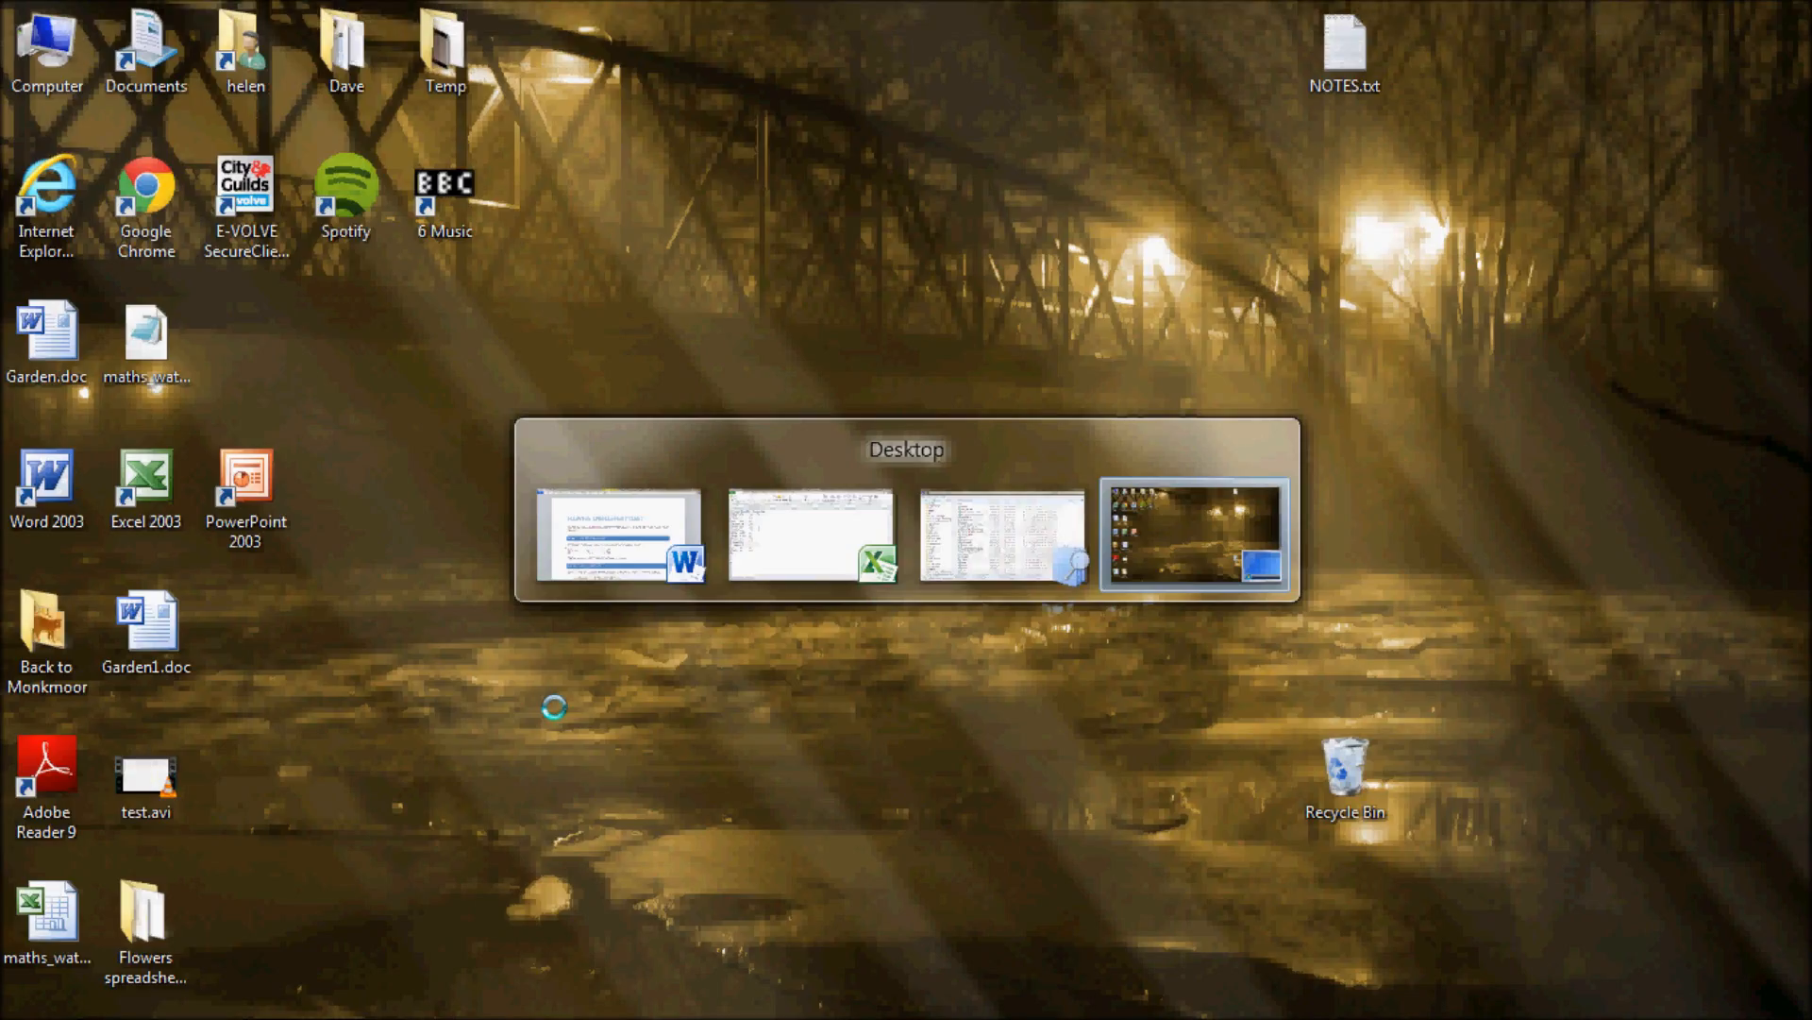
key(alt+Tab)
key(alt+Tab)
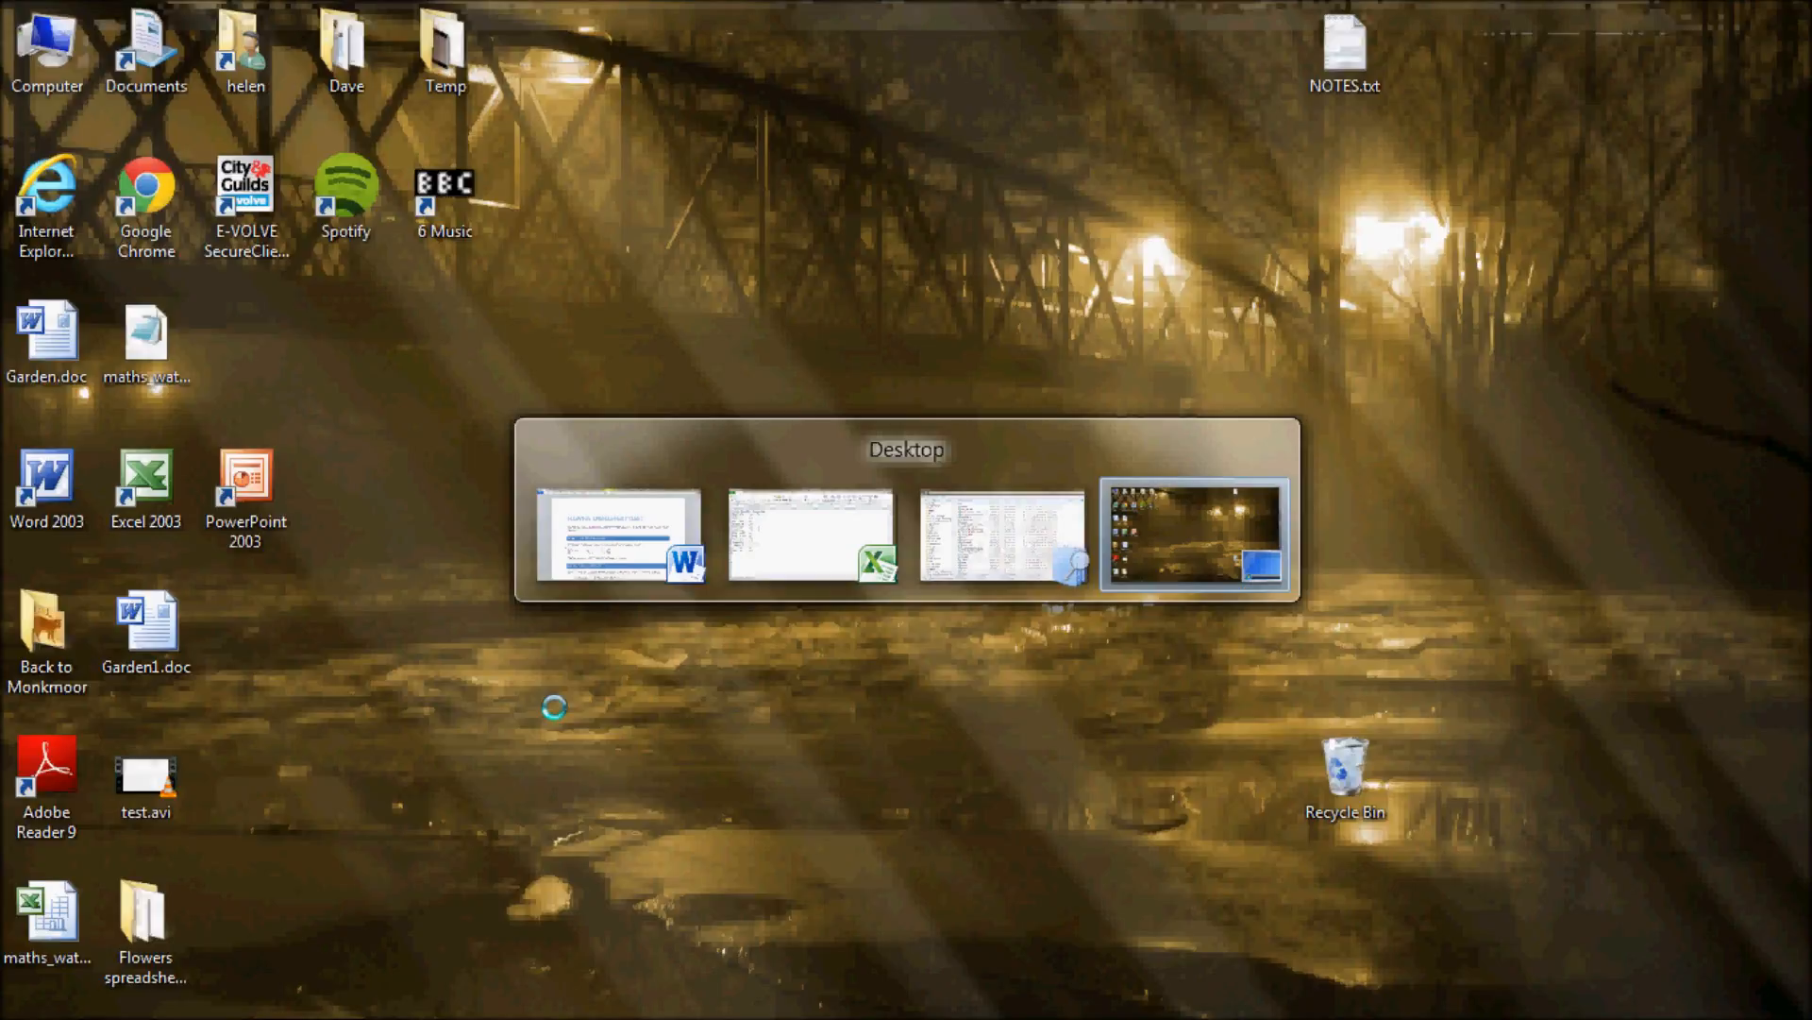
key(alt+Tab)
key(alt+Tab)
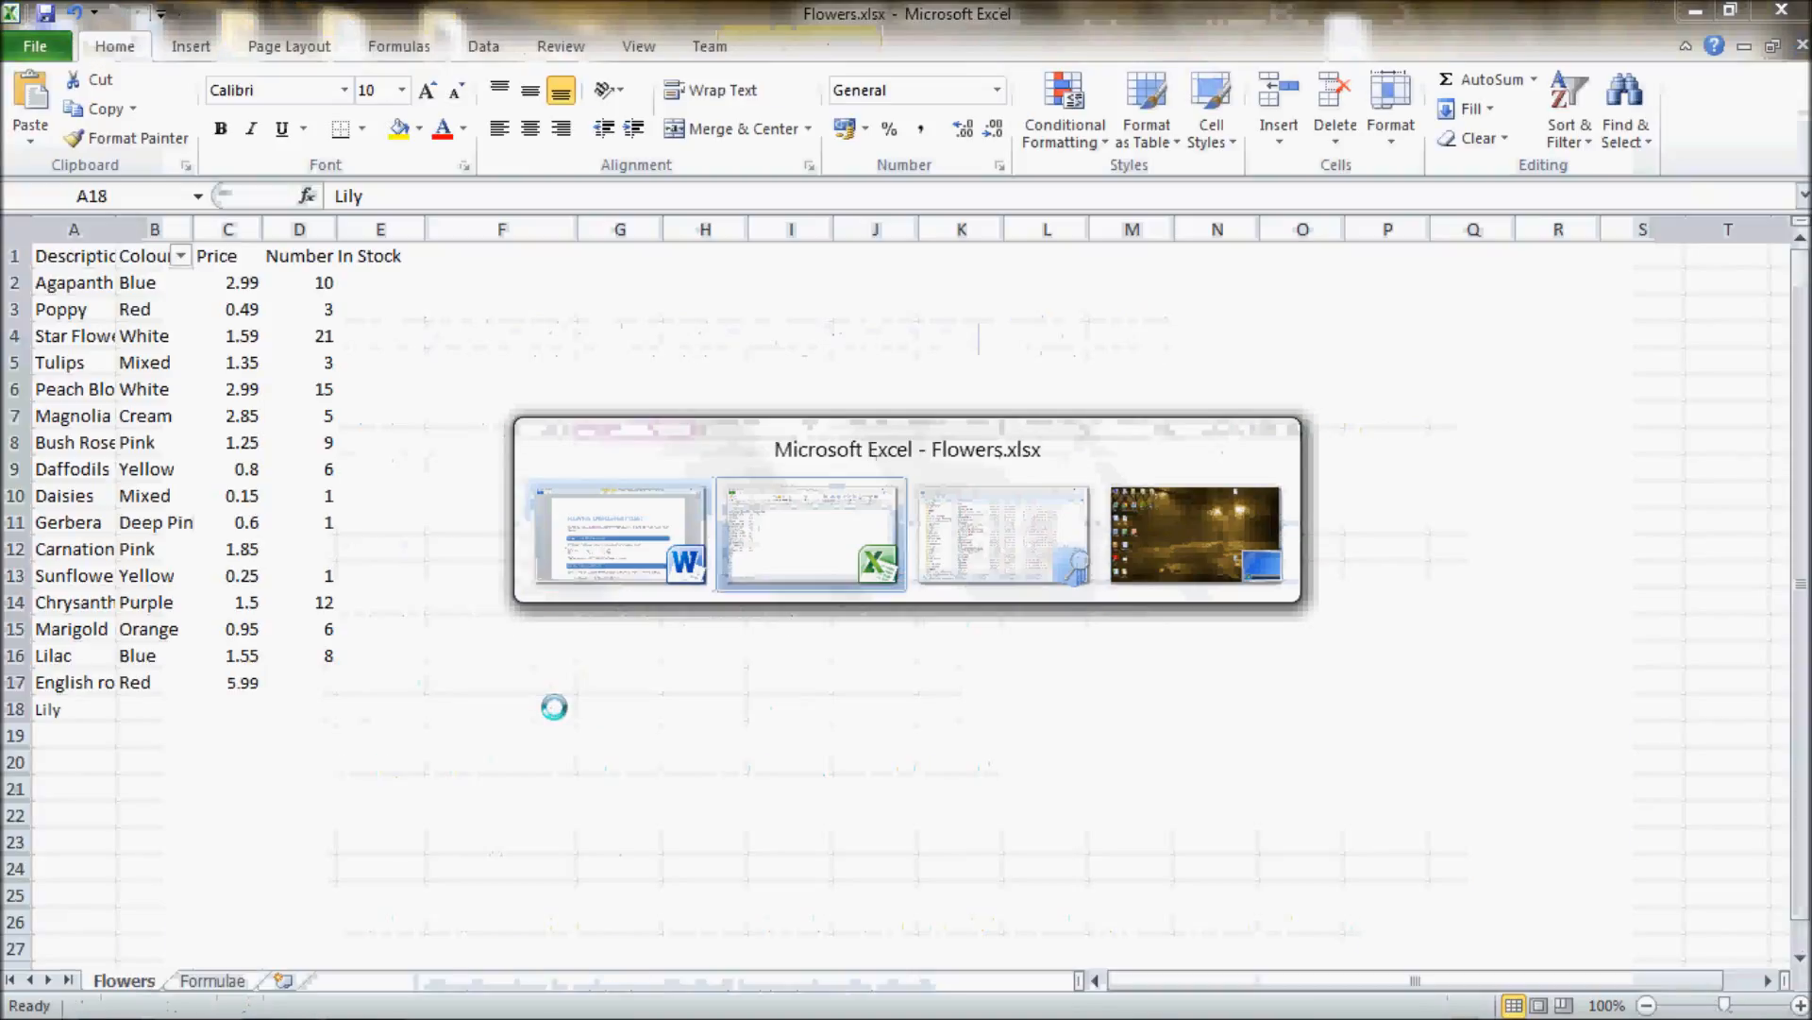
key(alt+Tab)
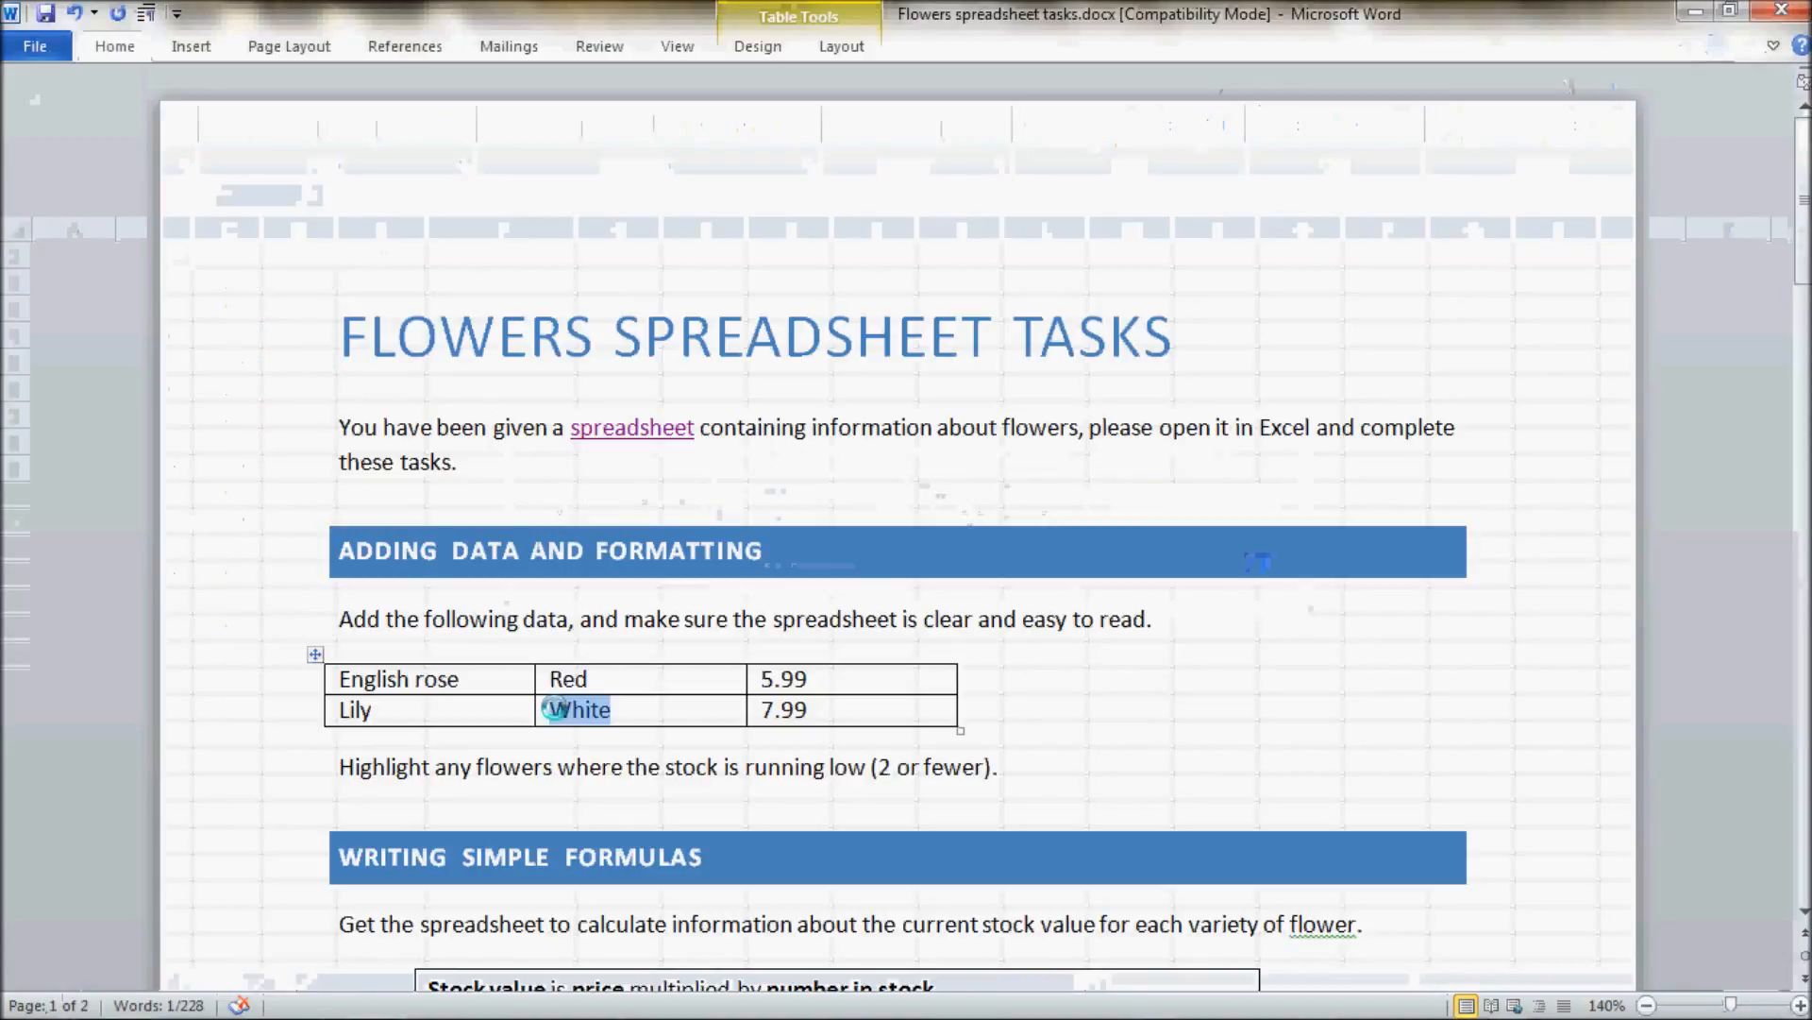
key(alt+Tab)
key(alt+Tab)
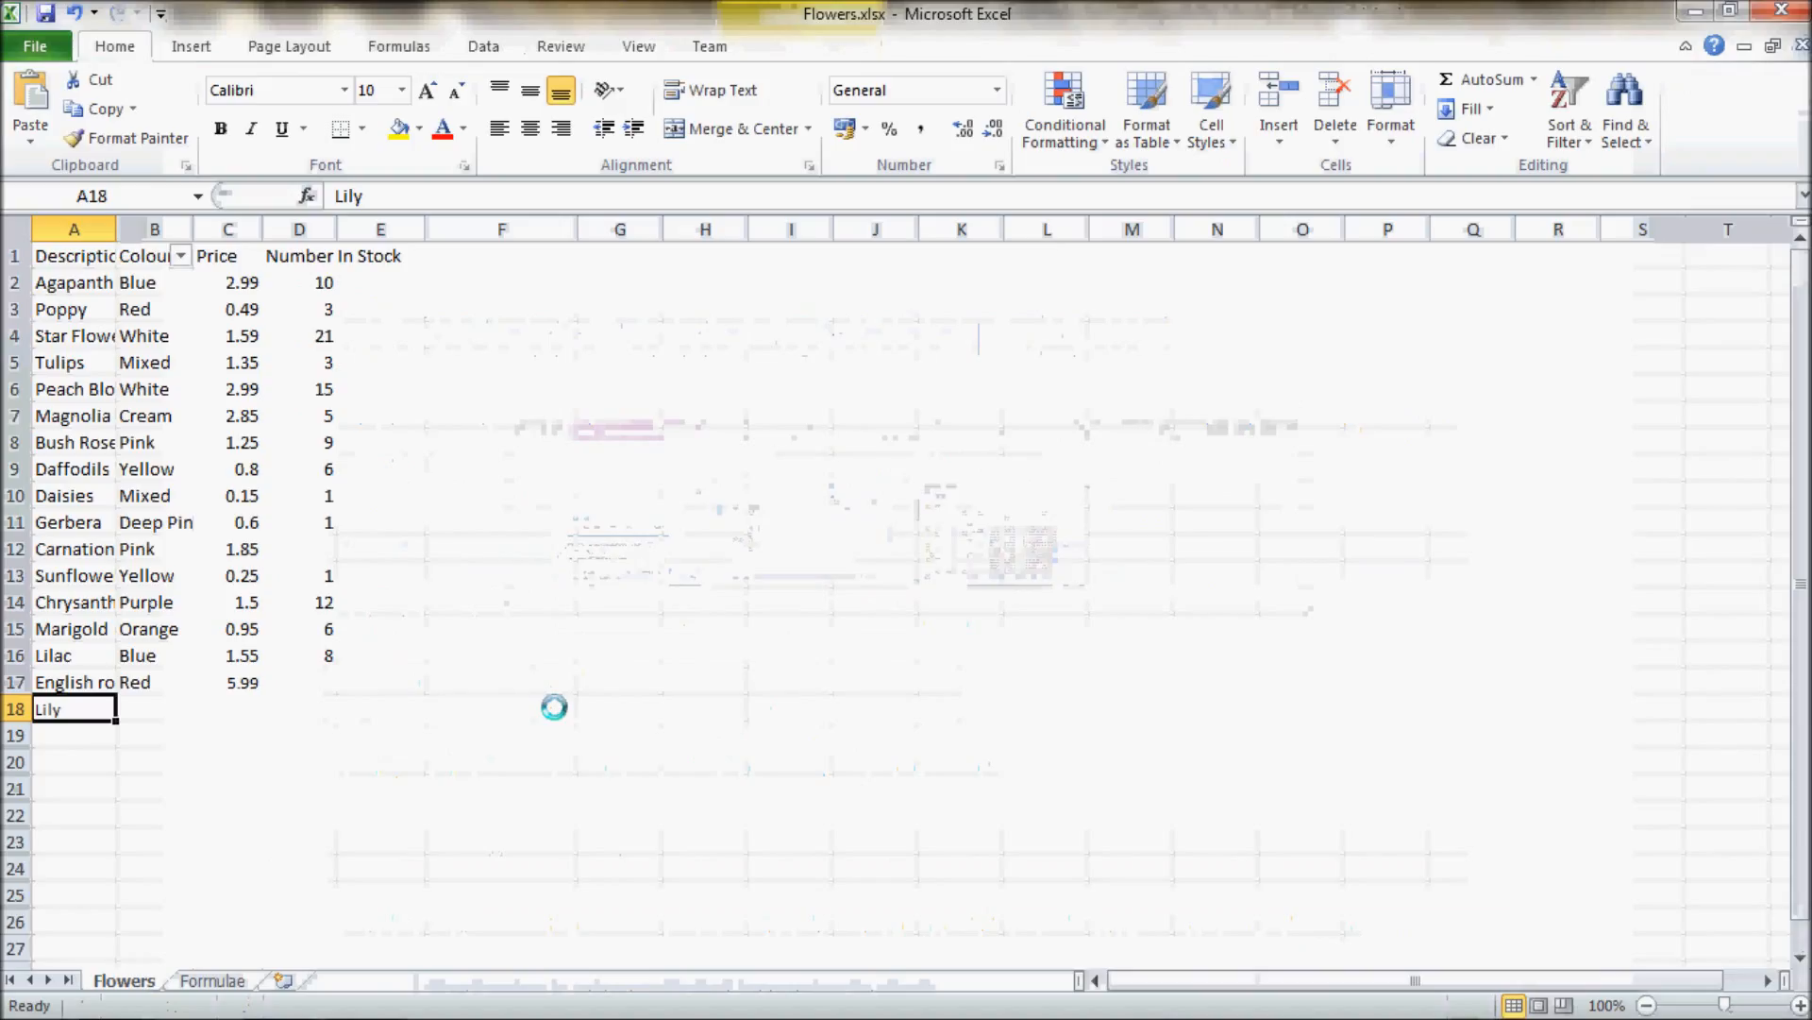
key(alt+Tab)
key(alt+Tab)
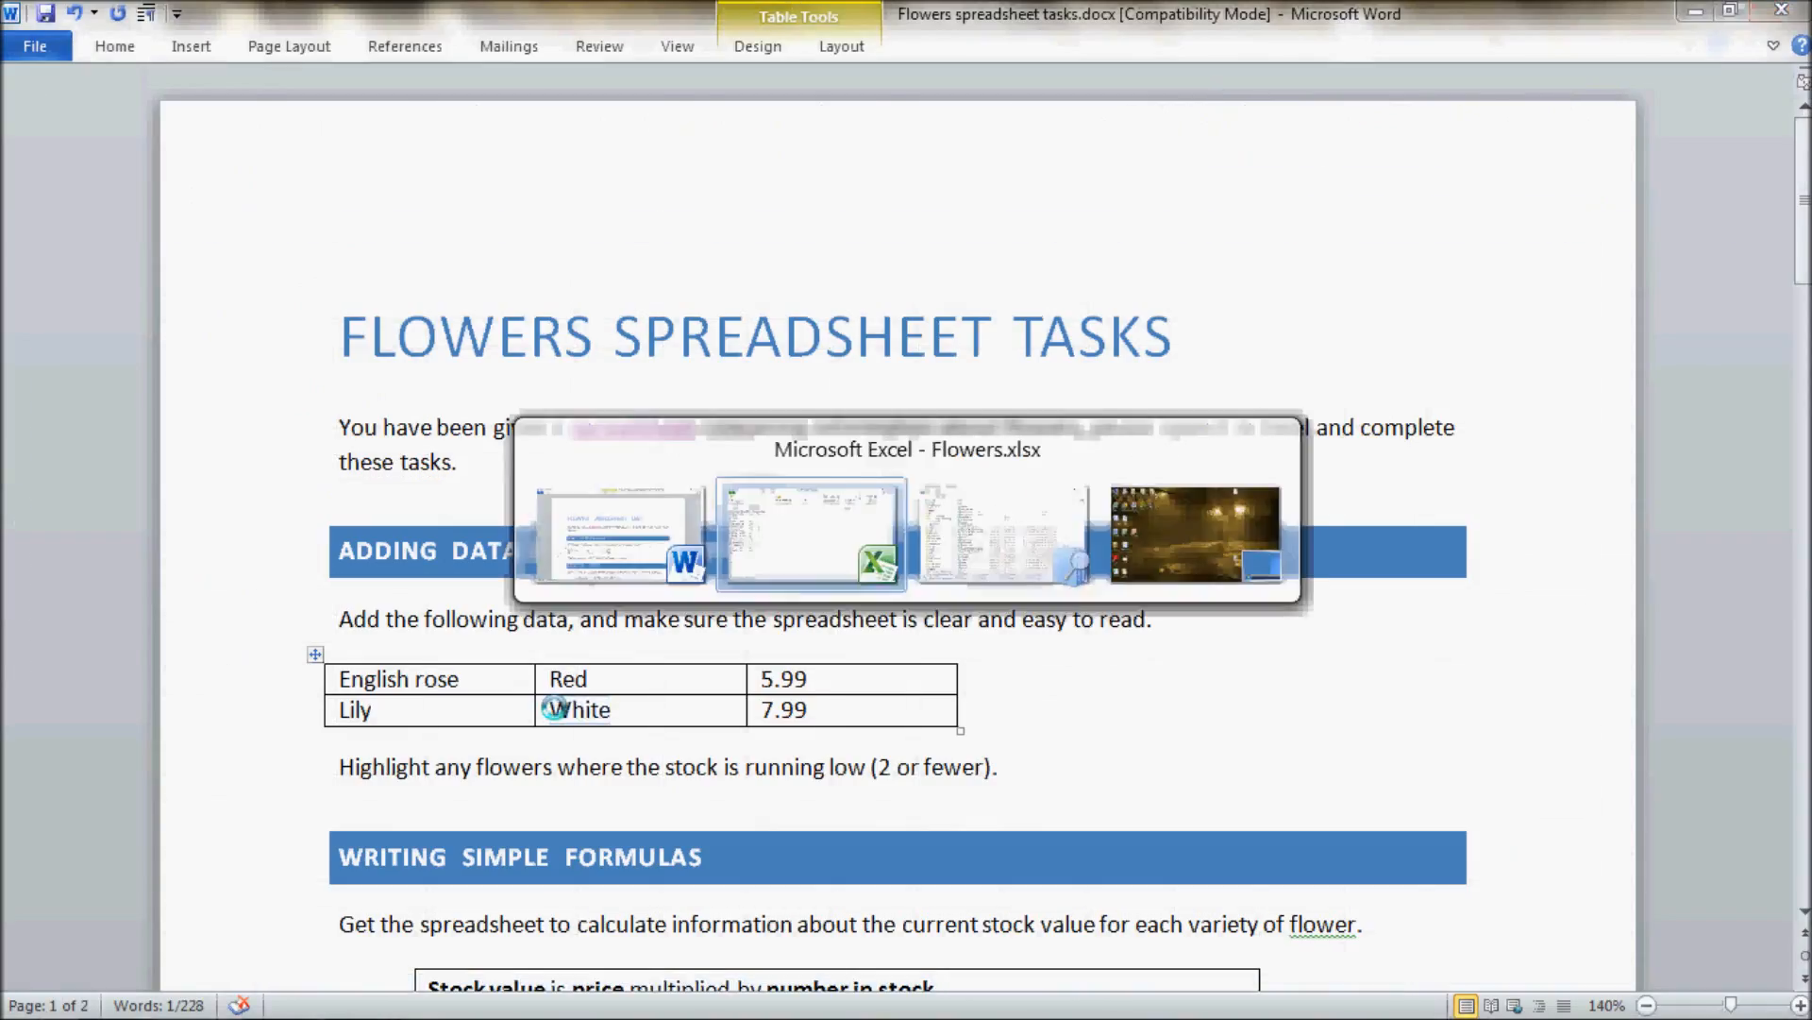
key(alt+Tab)
key(alt+Tab)
key(alt+Tab)
key(alt+Tab)
key(alt+Tab)
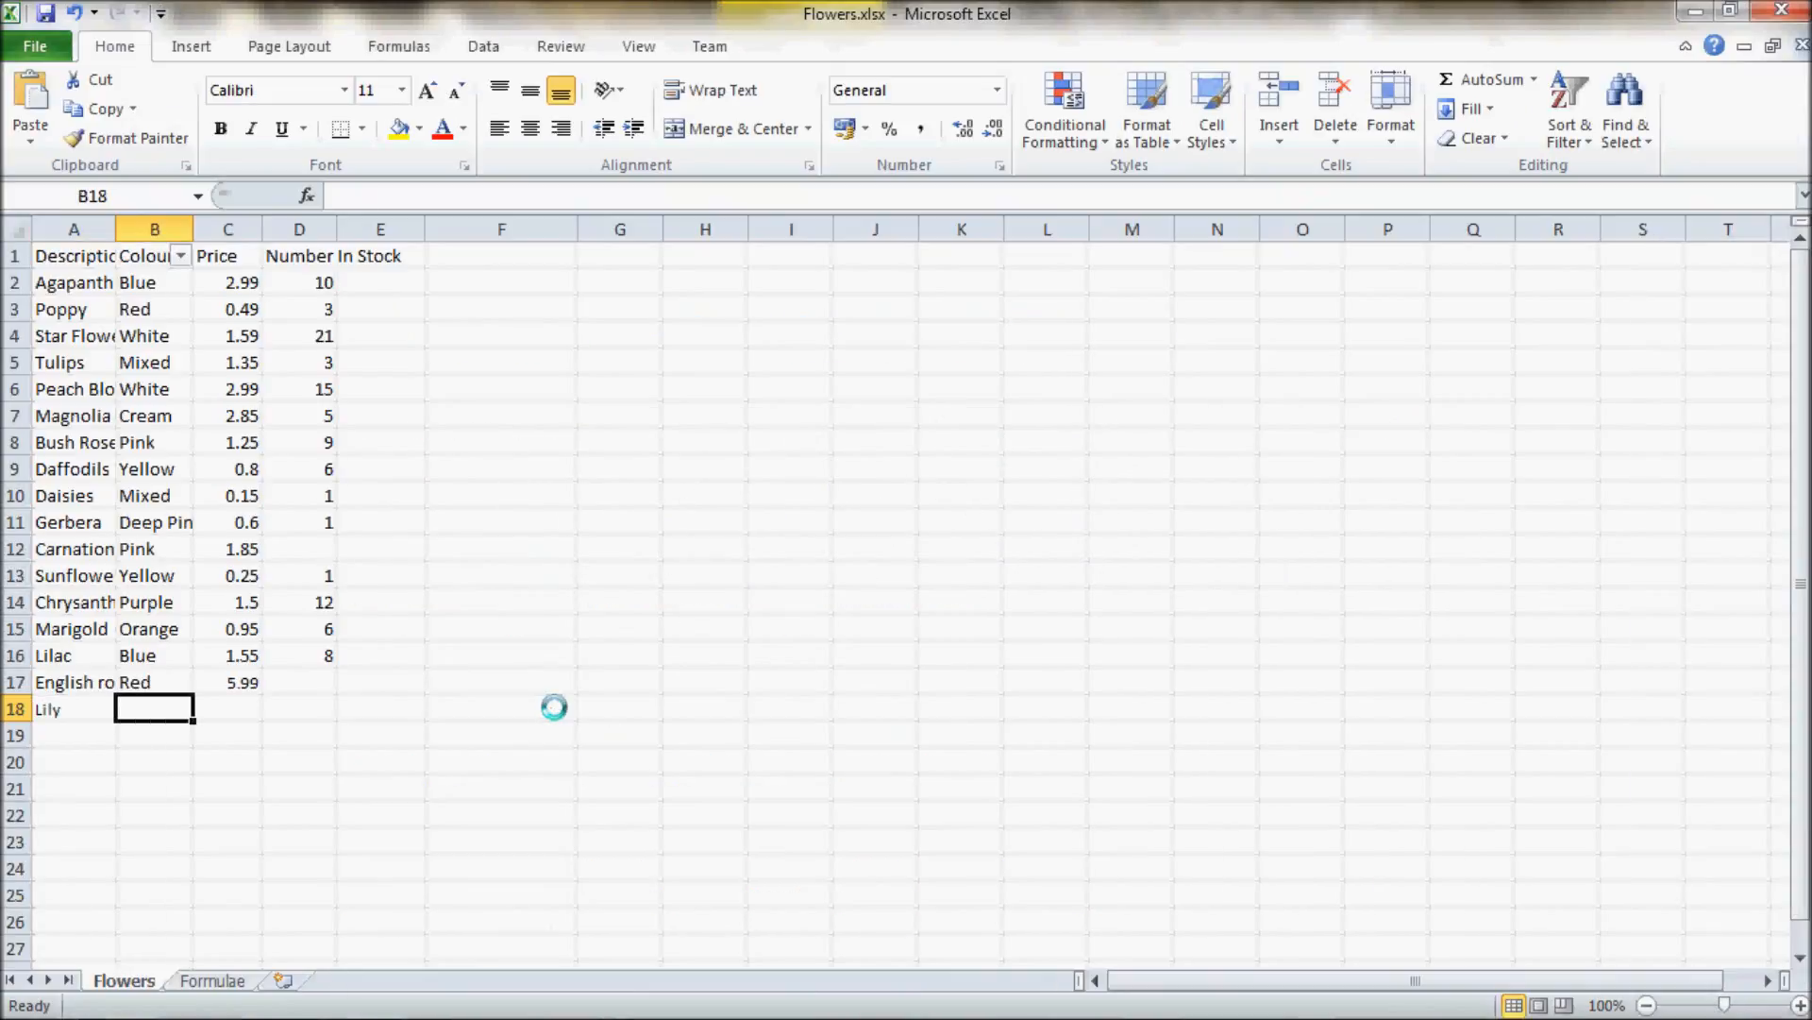
Copy Lily's colour, White, from the Word tasks document into cell B18 of the Excel sheet
key(alt+Tab)
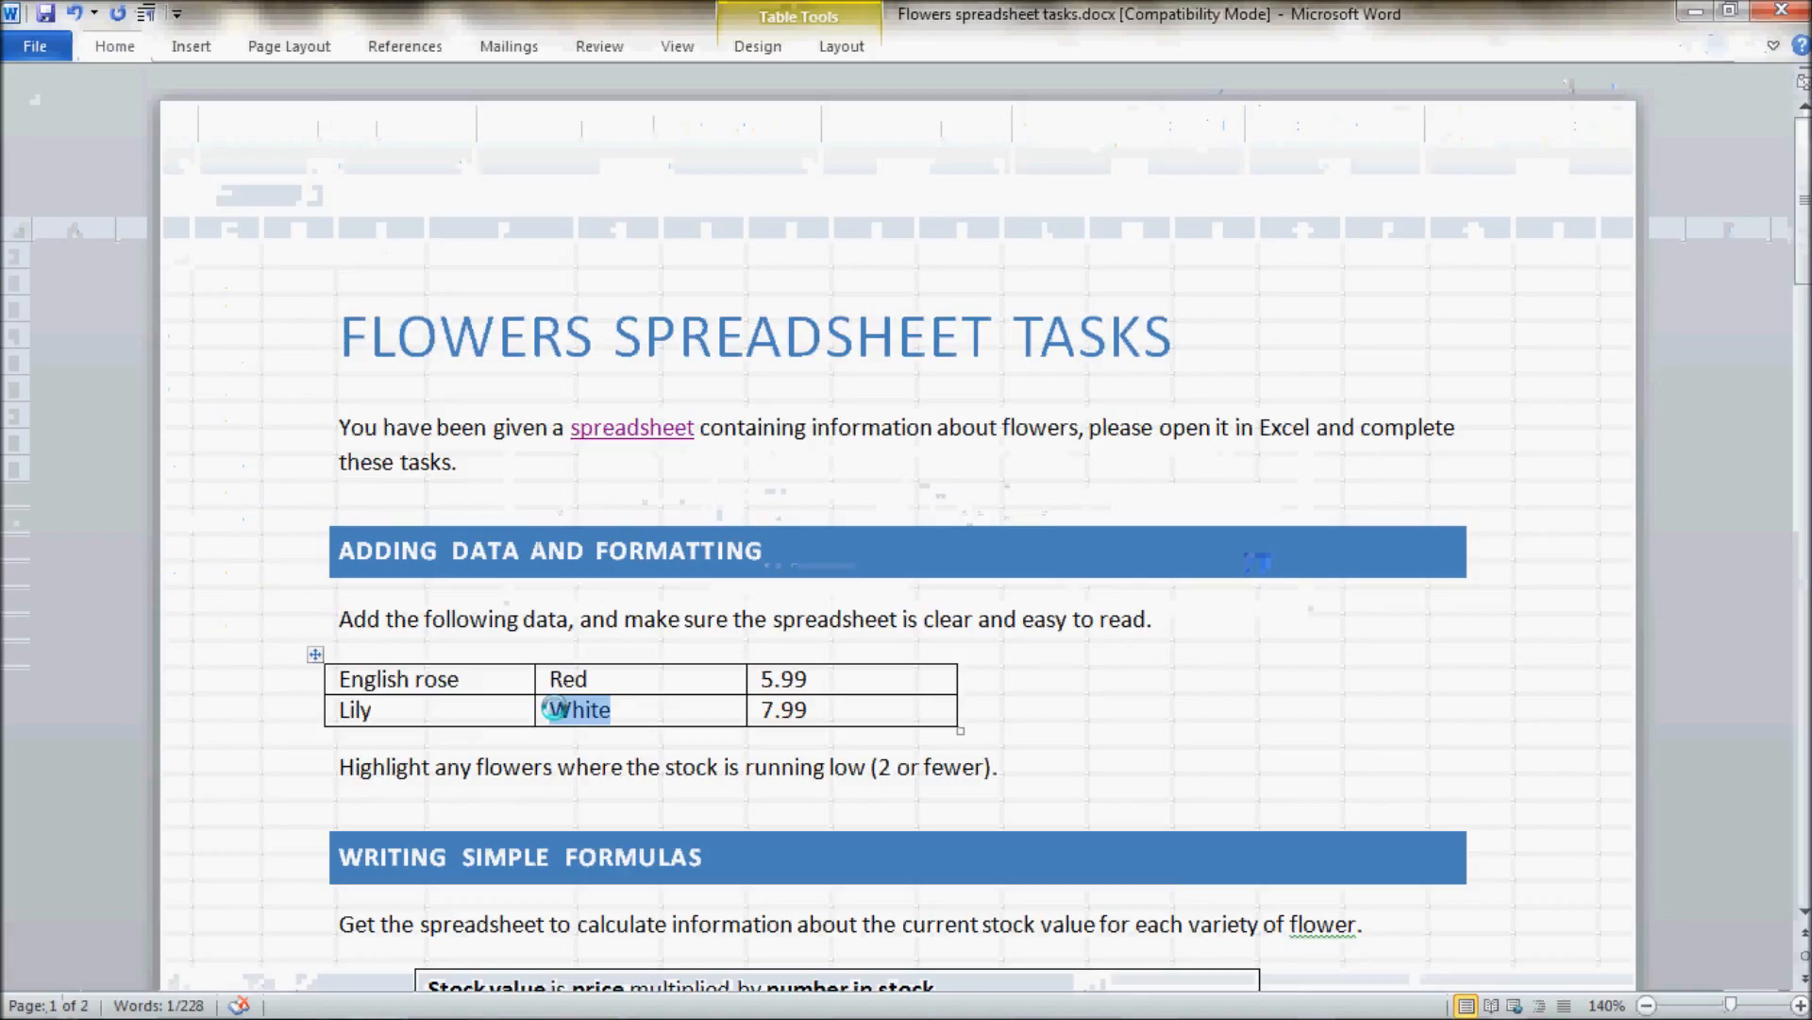
key(alt+Tab)
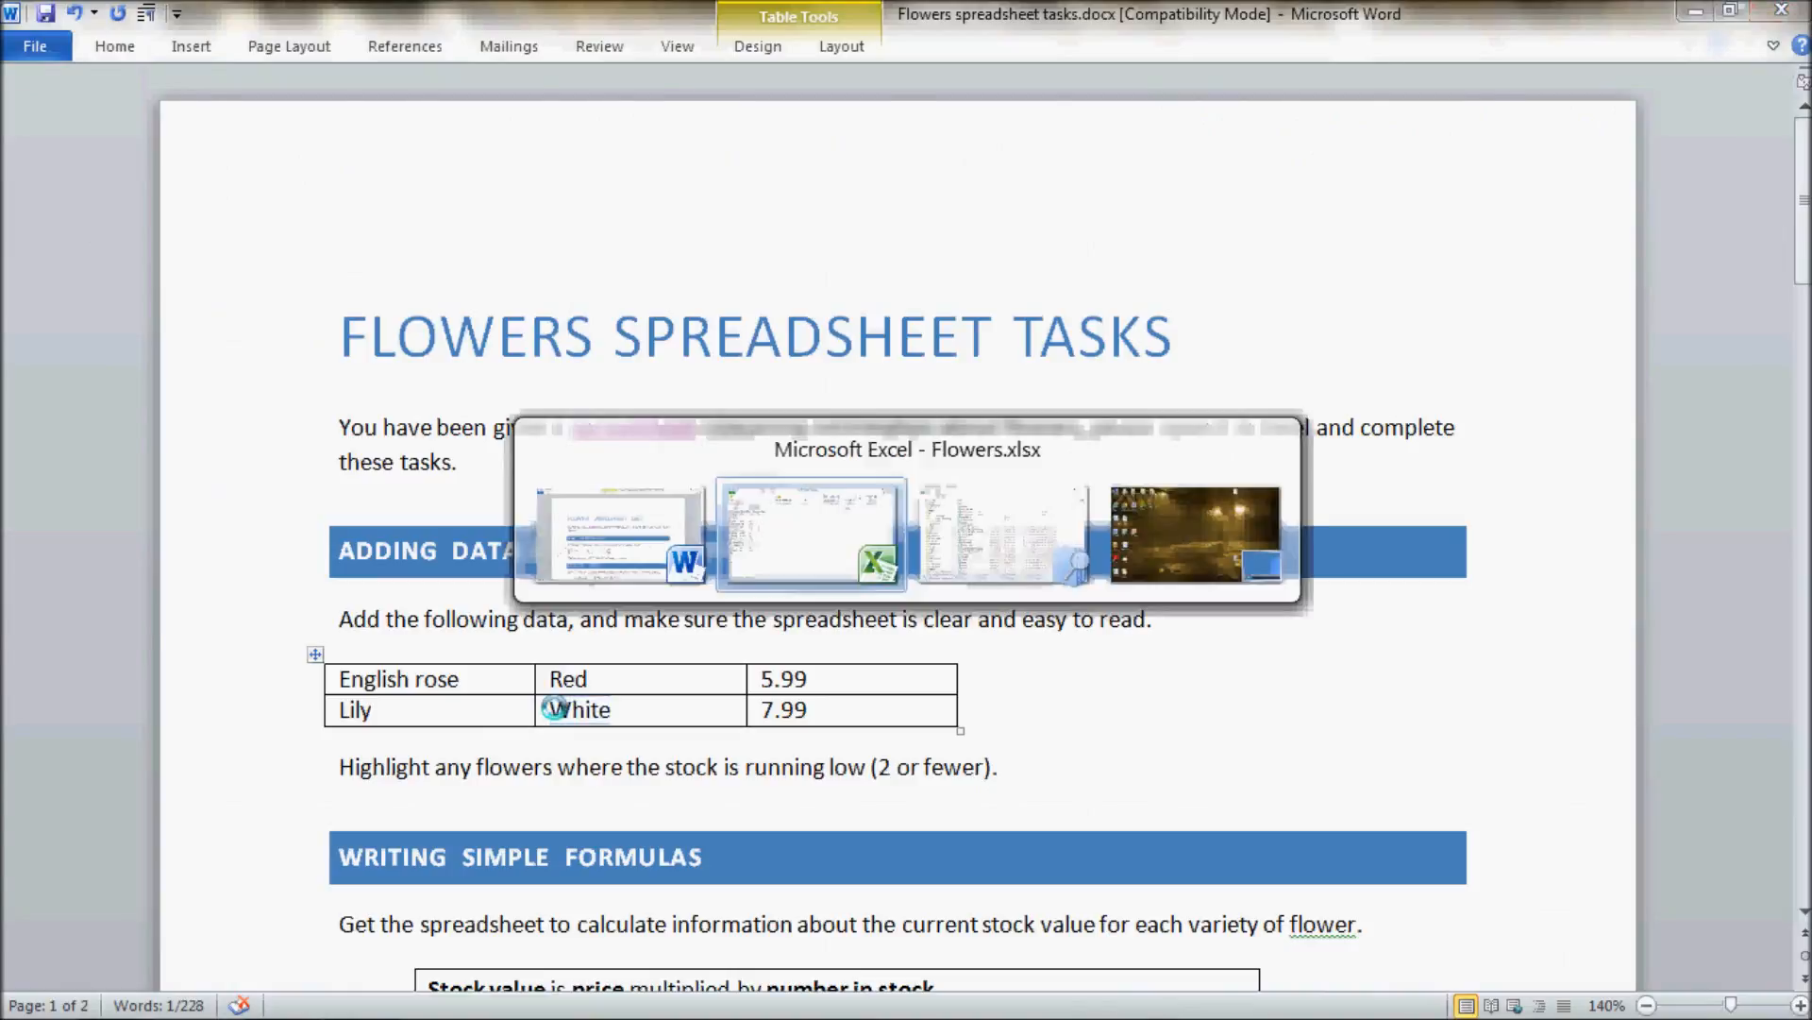
key(alt+Tab)
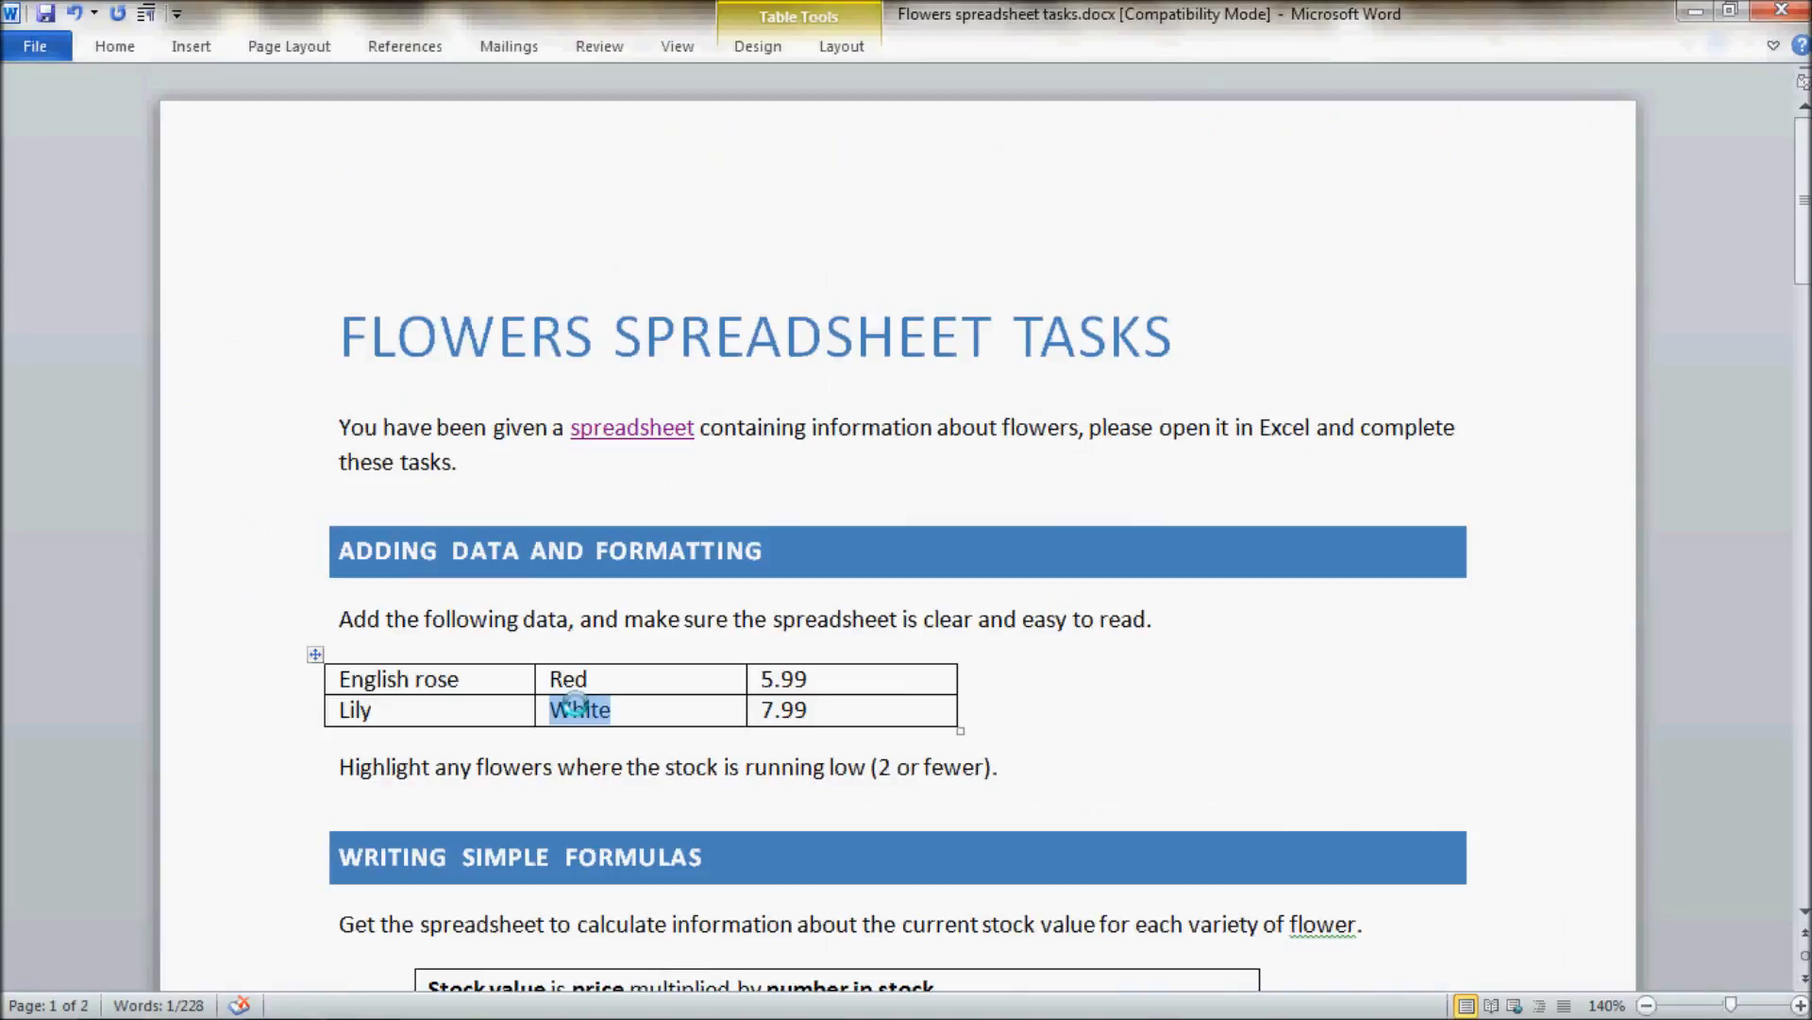
key(ctrl+c)
key(alt+Tab)
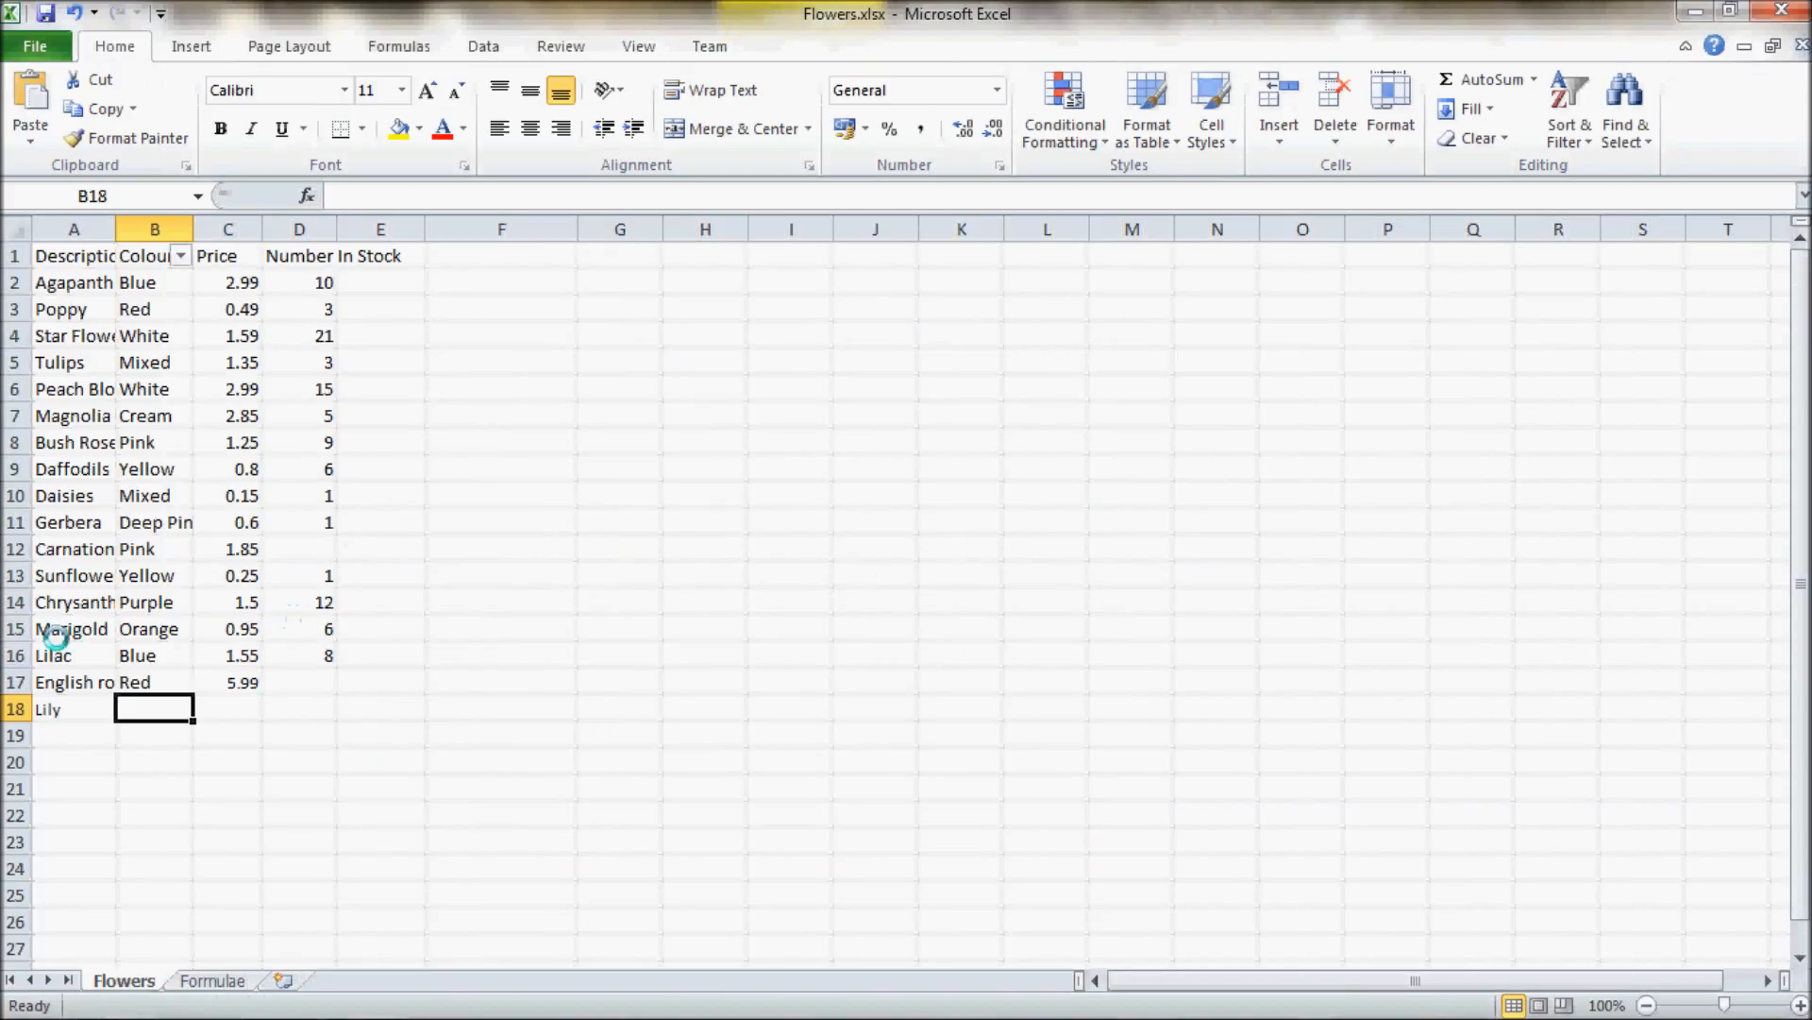
key(ctrl+v)
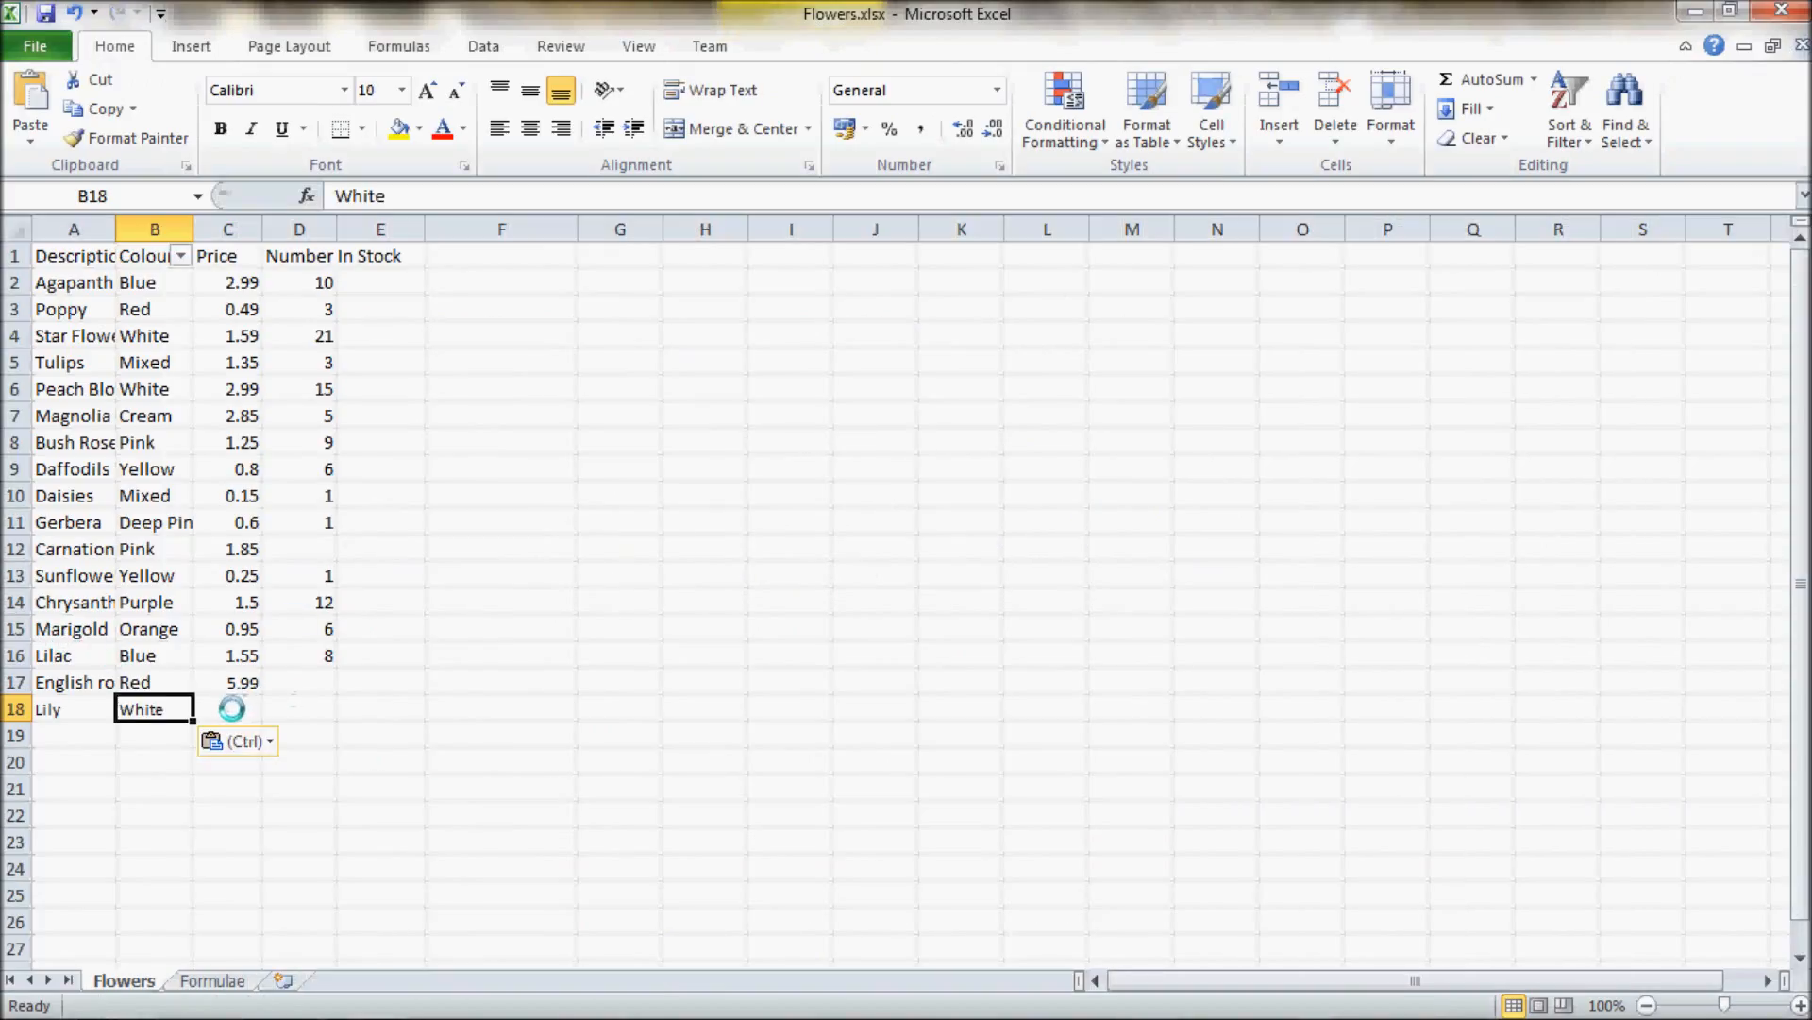
Copy Lily's price, 7.99, from the Word tasks document into cell C18 of the Excel sheet
key(alt+Tab)
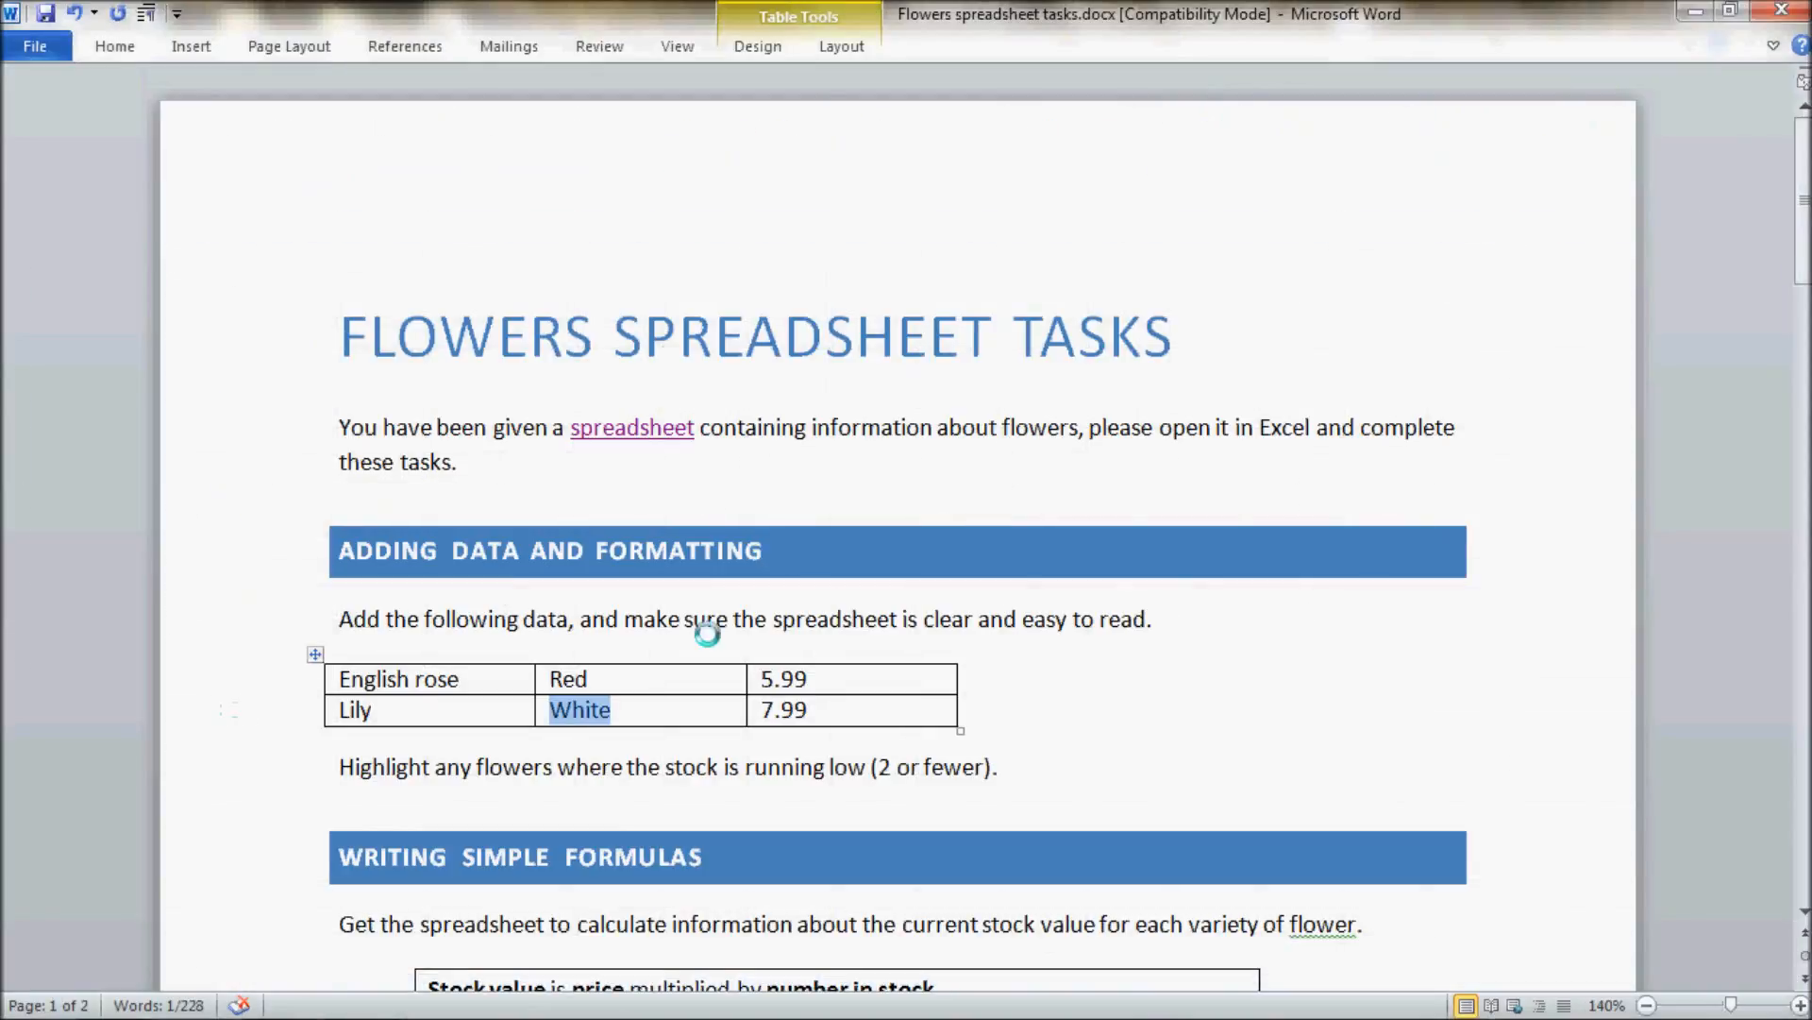
mouse_move(778, 713)
mouse_down()
mouse_move(825, 713)
mouse_move(758, 715)
mouse_up()
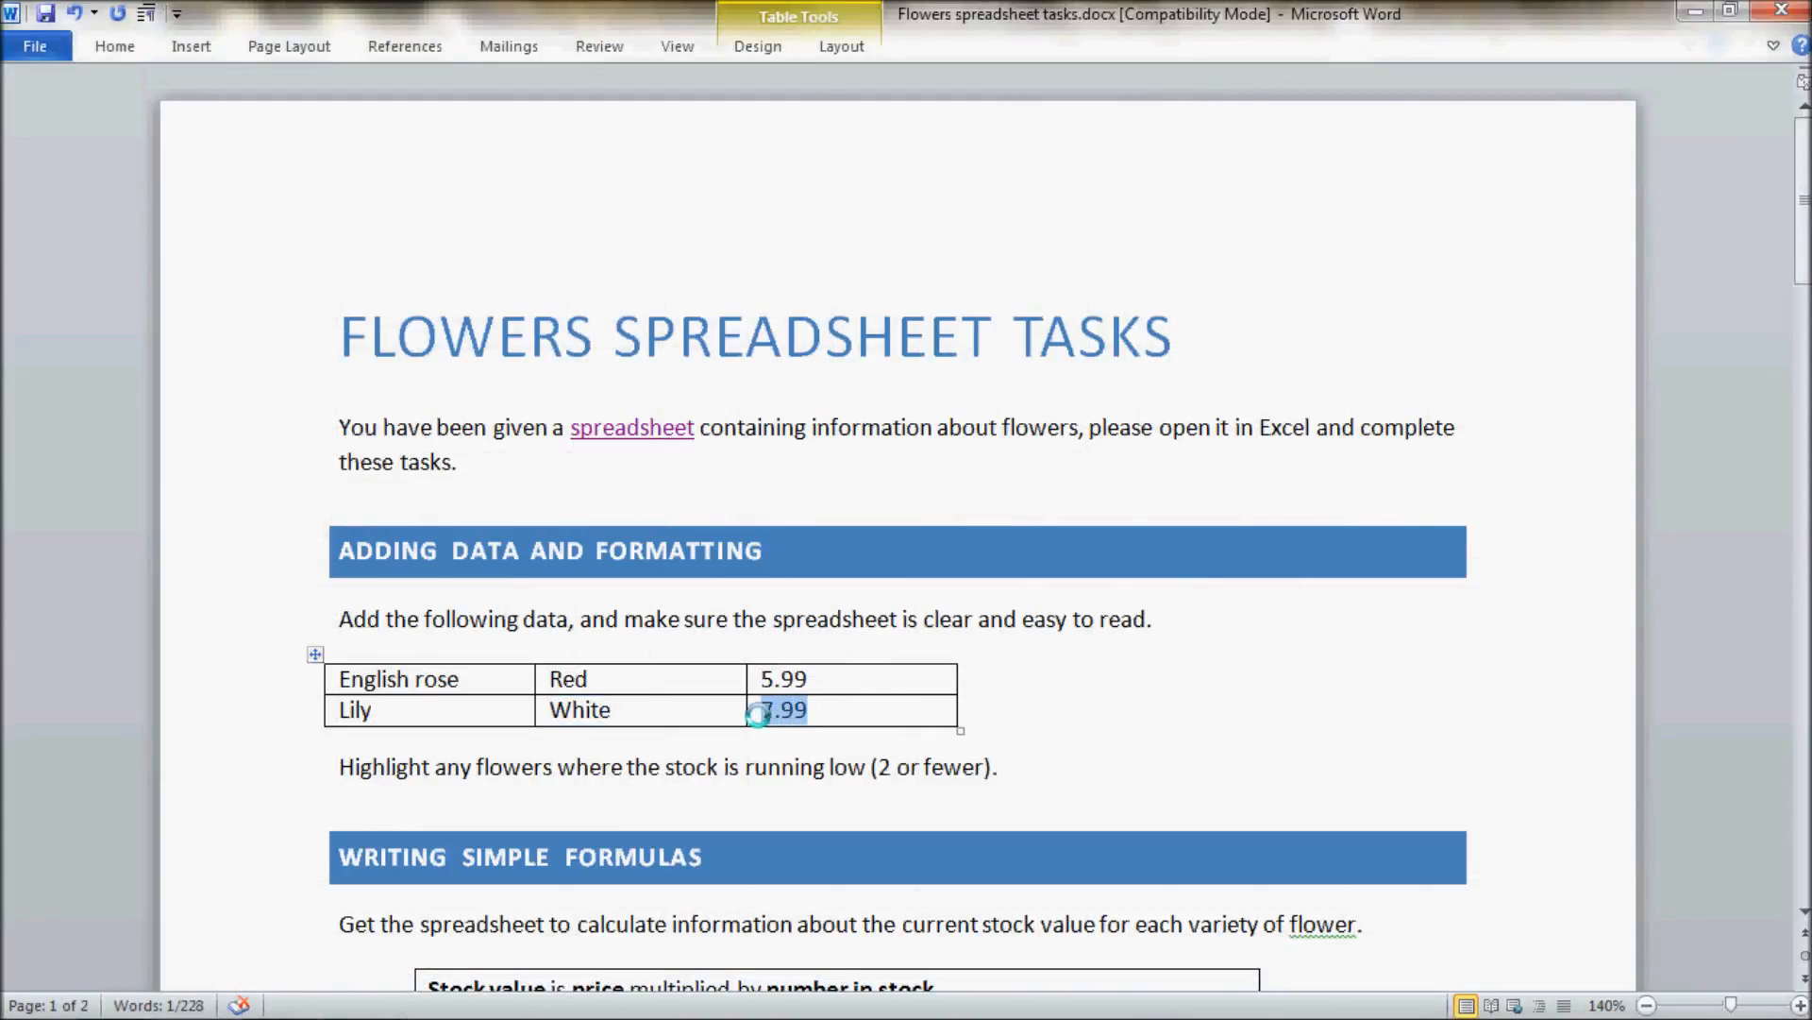
key(alt+Tab)
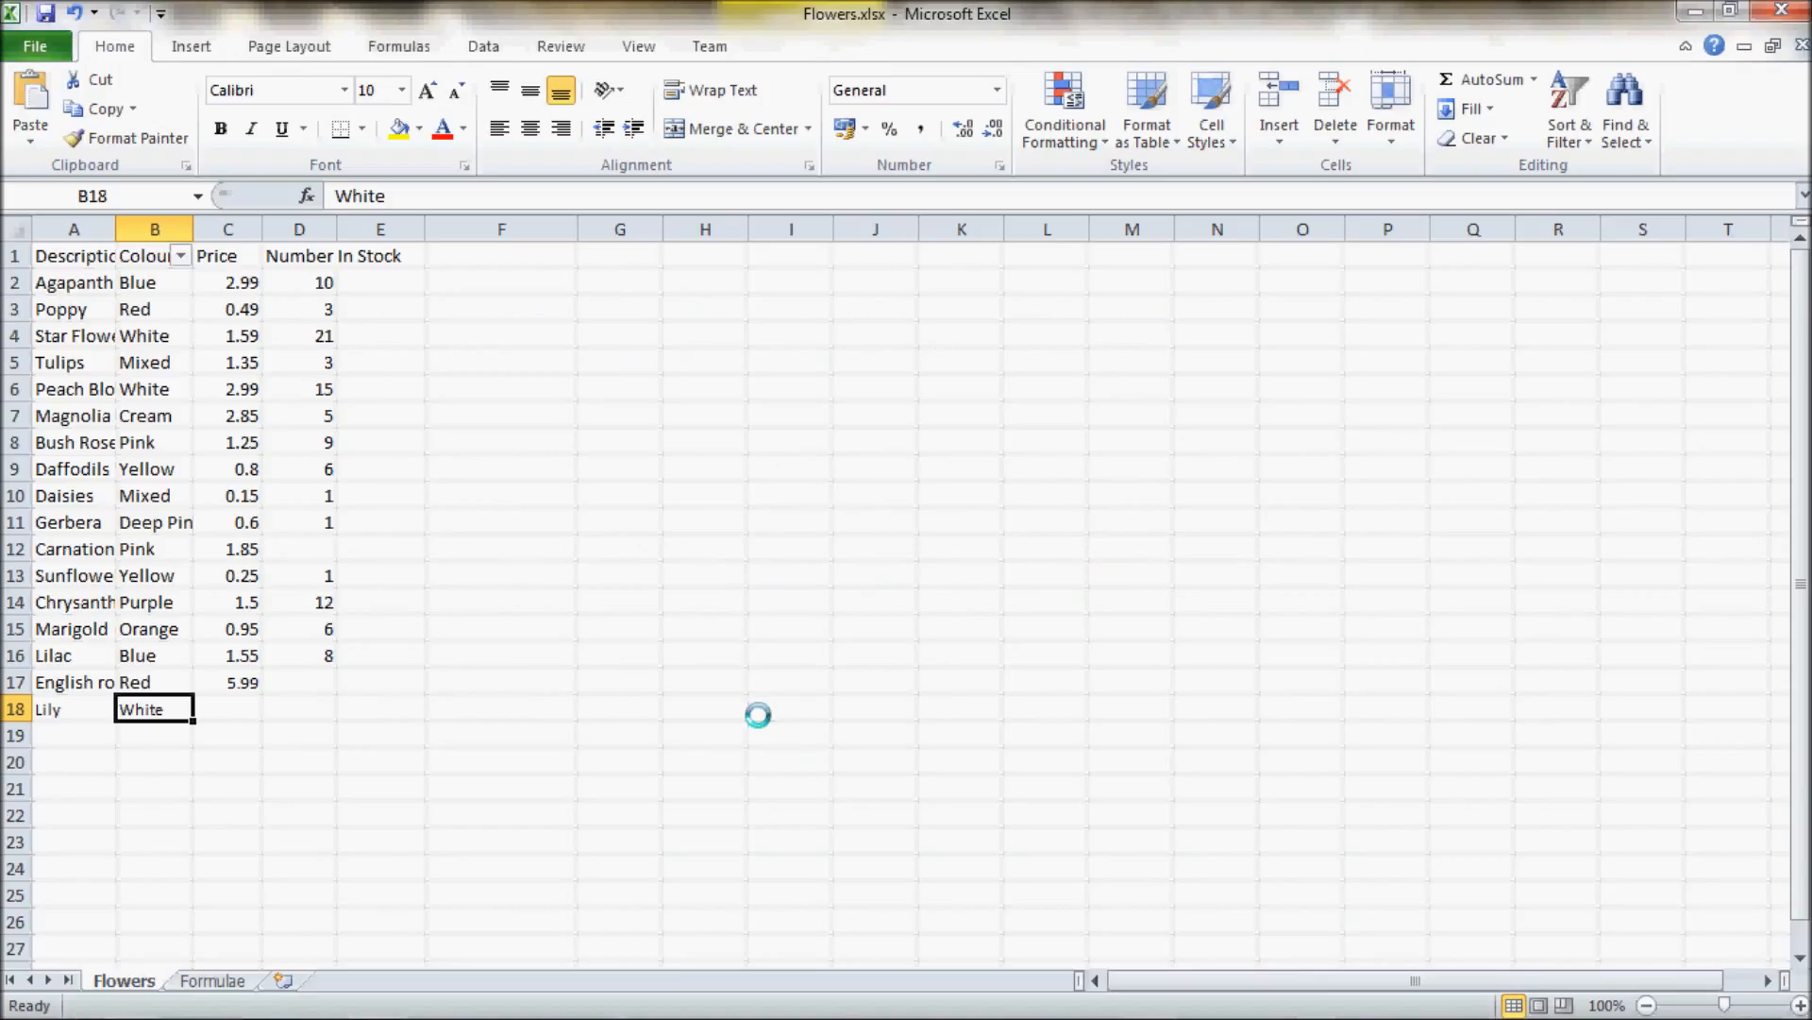
click(224, 710)
key(ctrl+v)
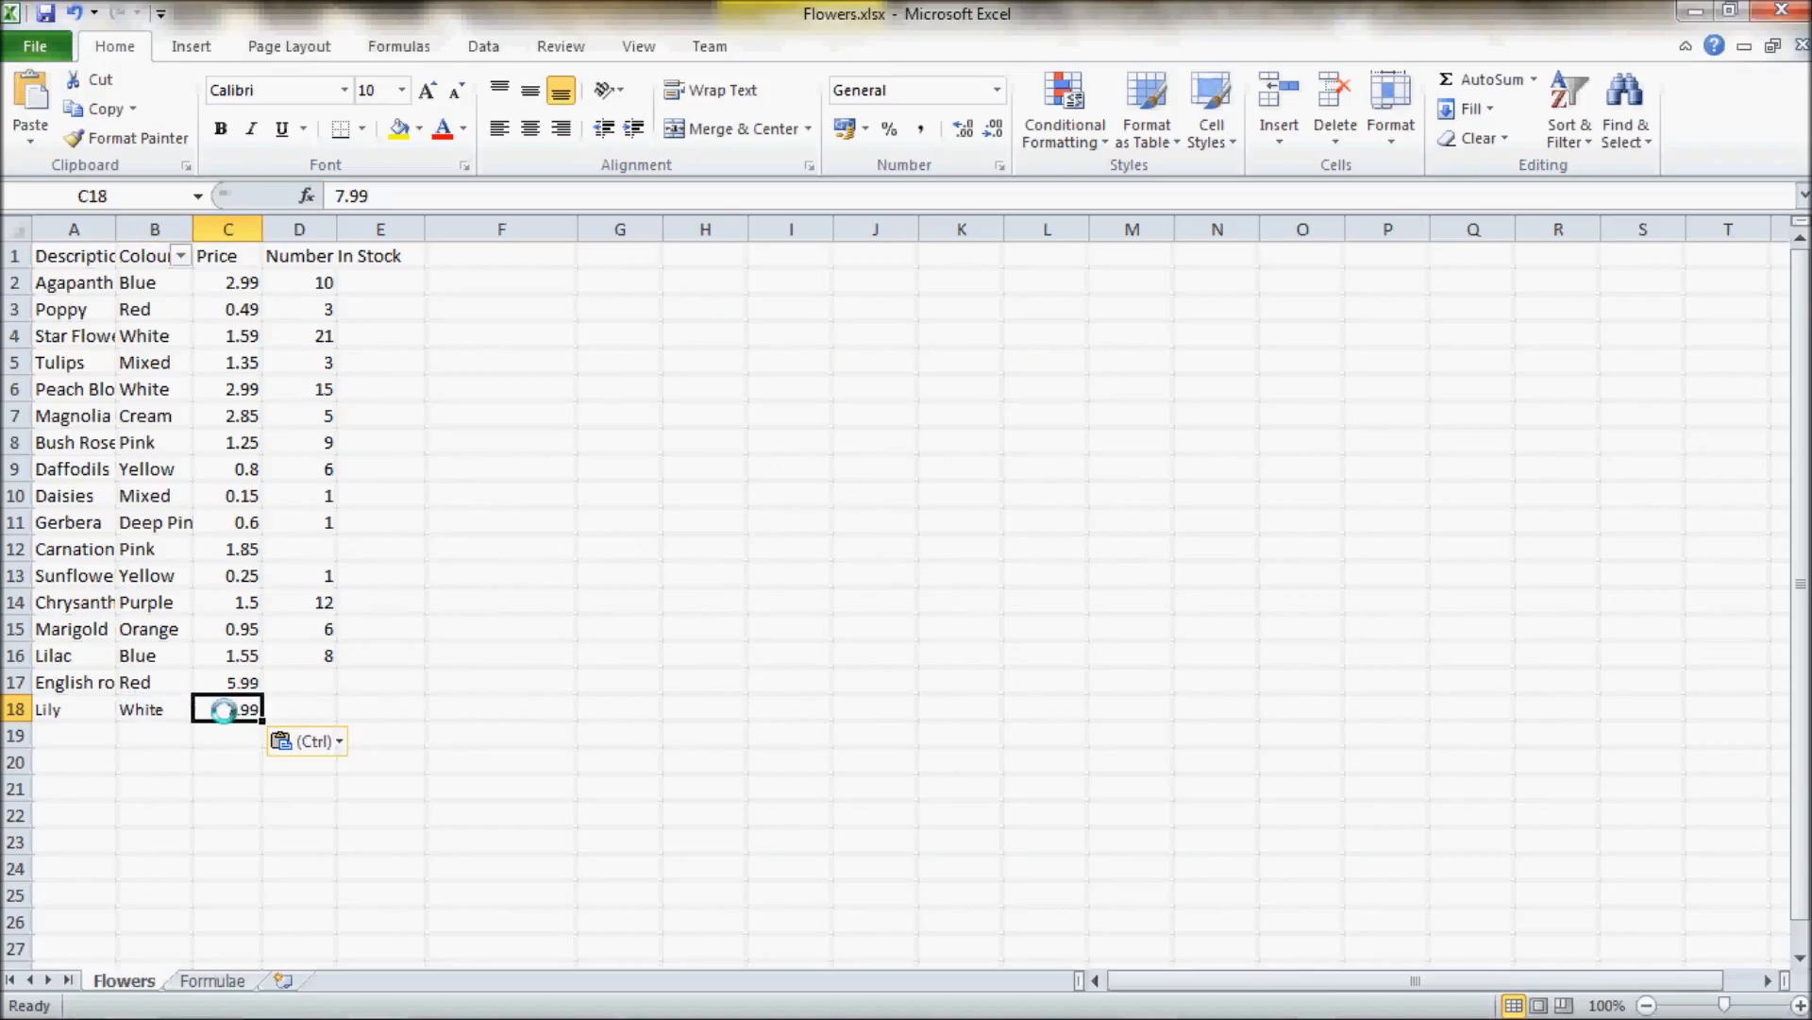
click(415, 734)
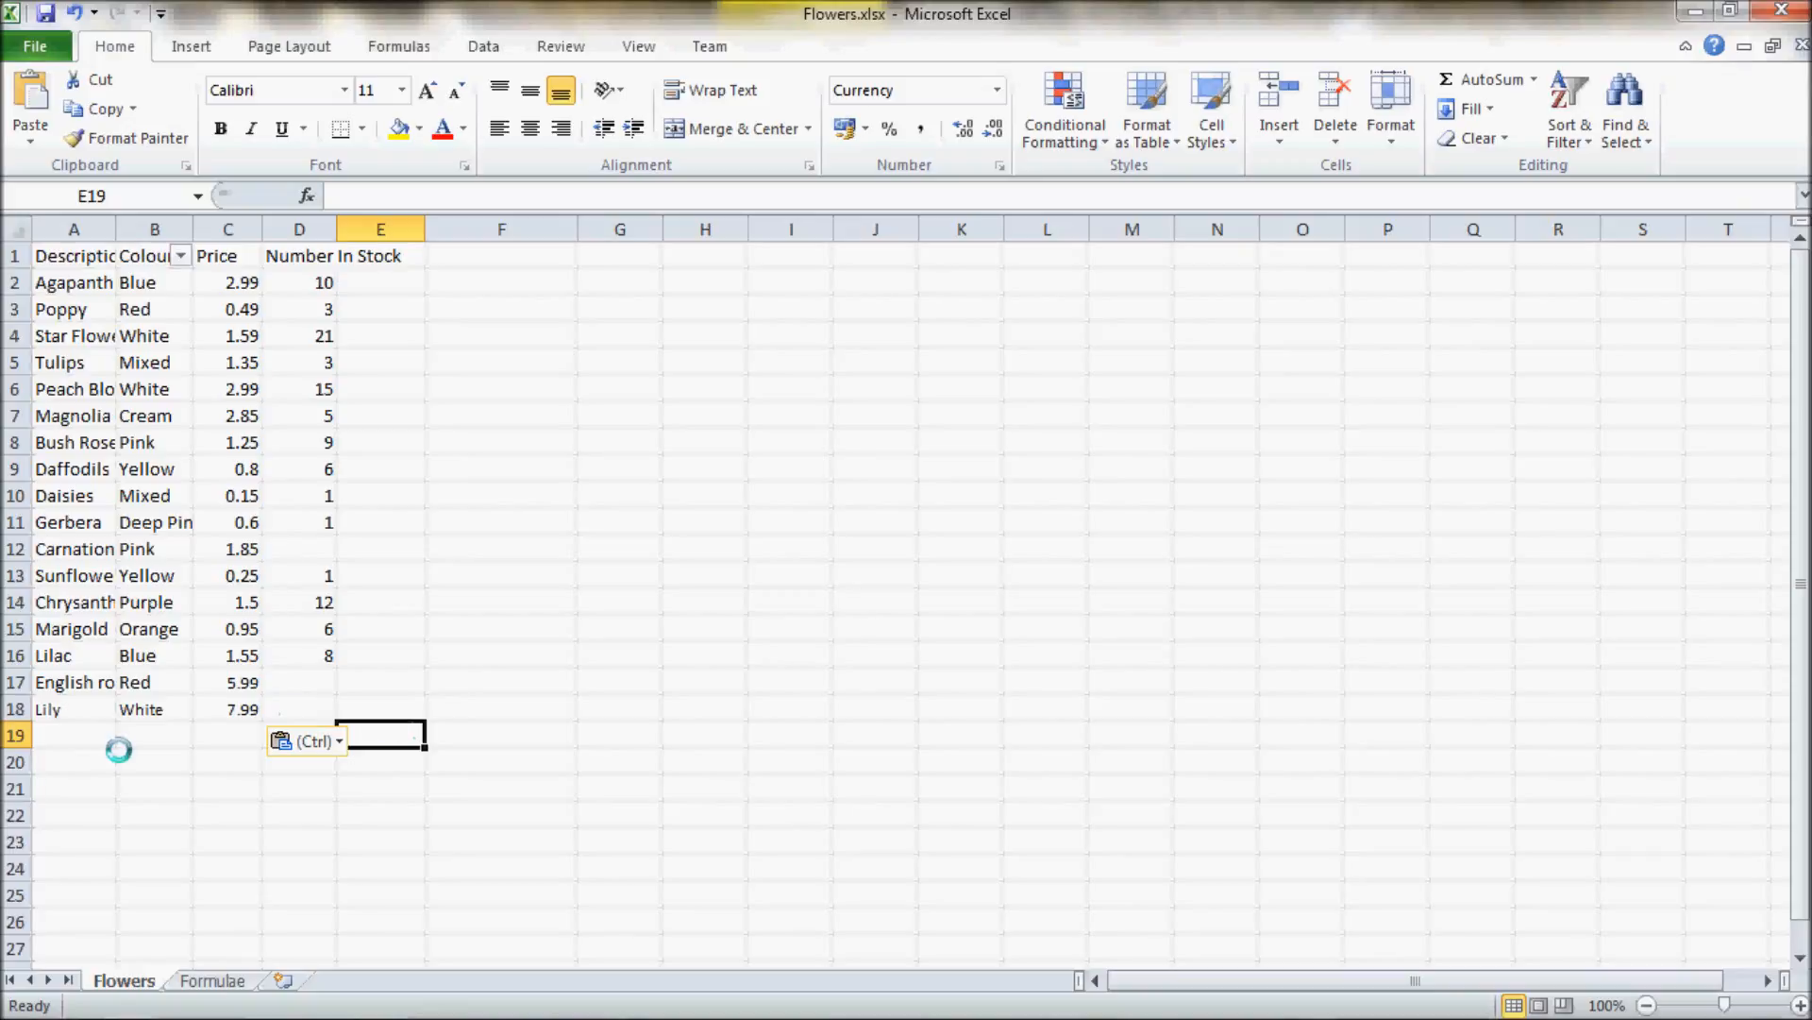
click(79, 727)
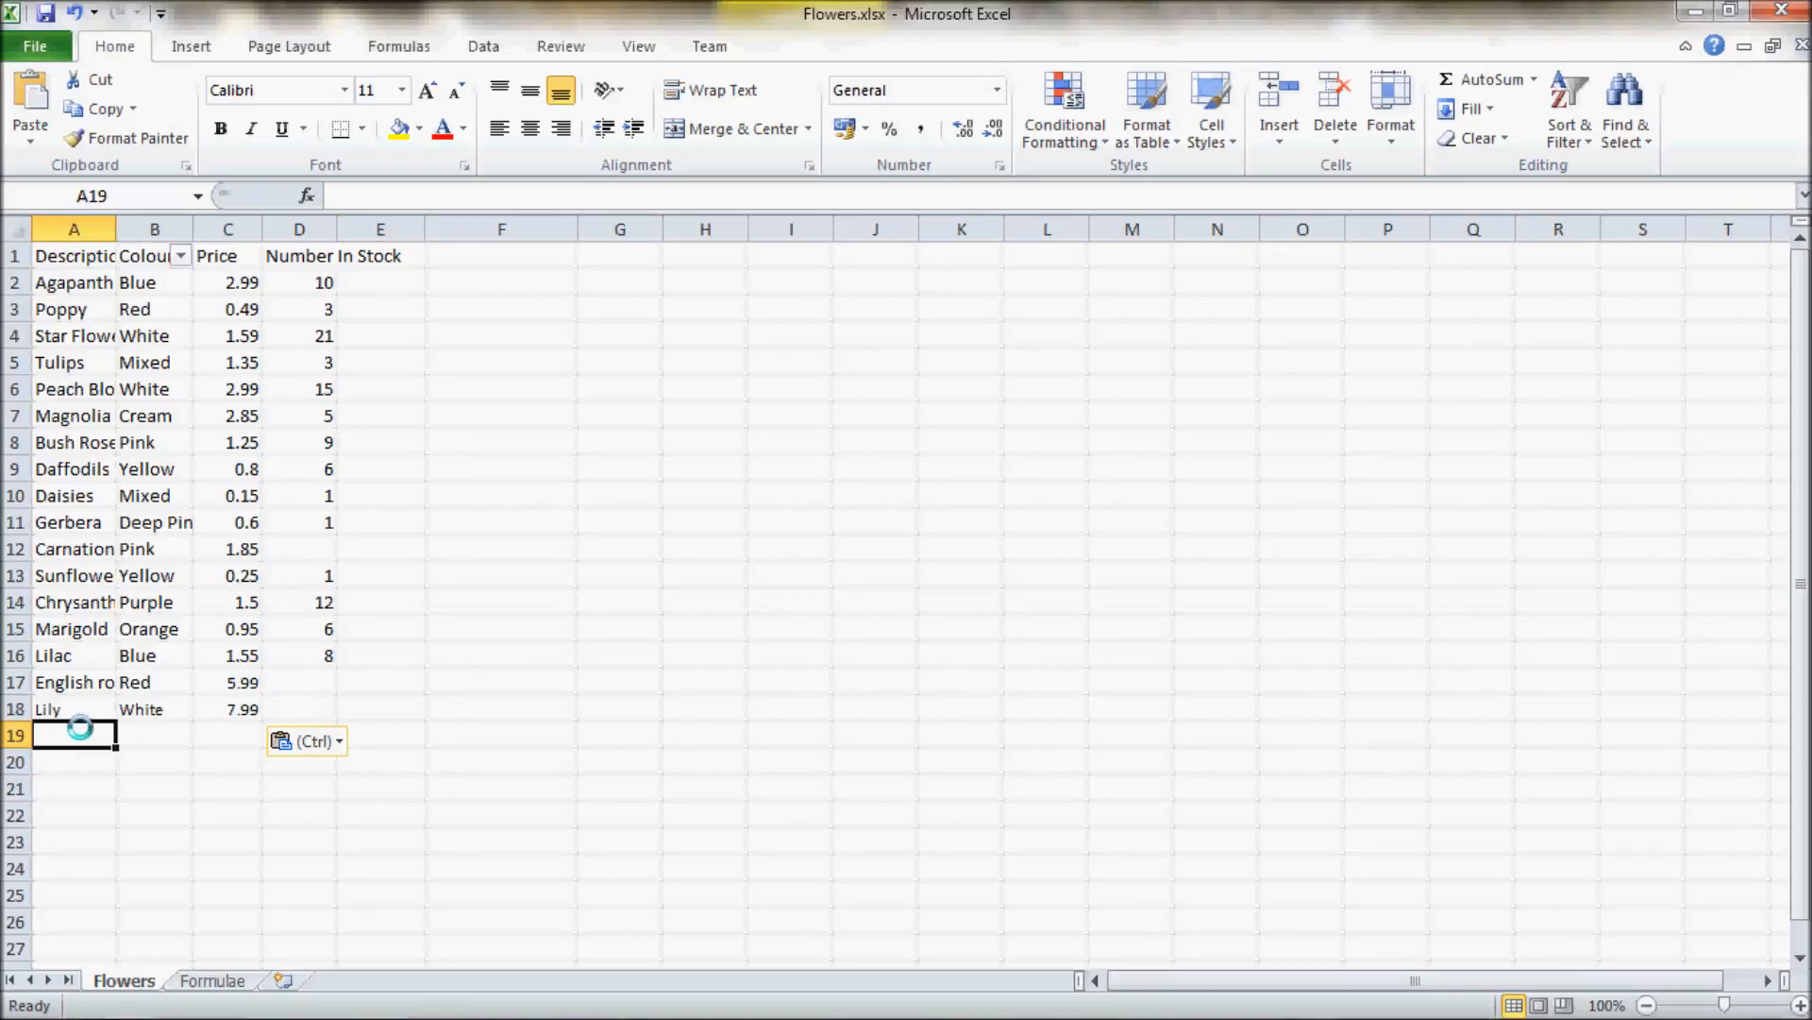
Enter 0 as the number in stock for English rose in D17 and Lily in D18, consulting the Word tasks document
click(296, 681)
key(alt+Tab)
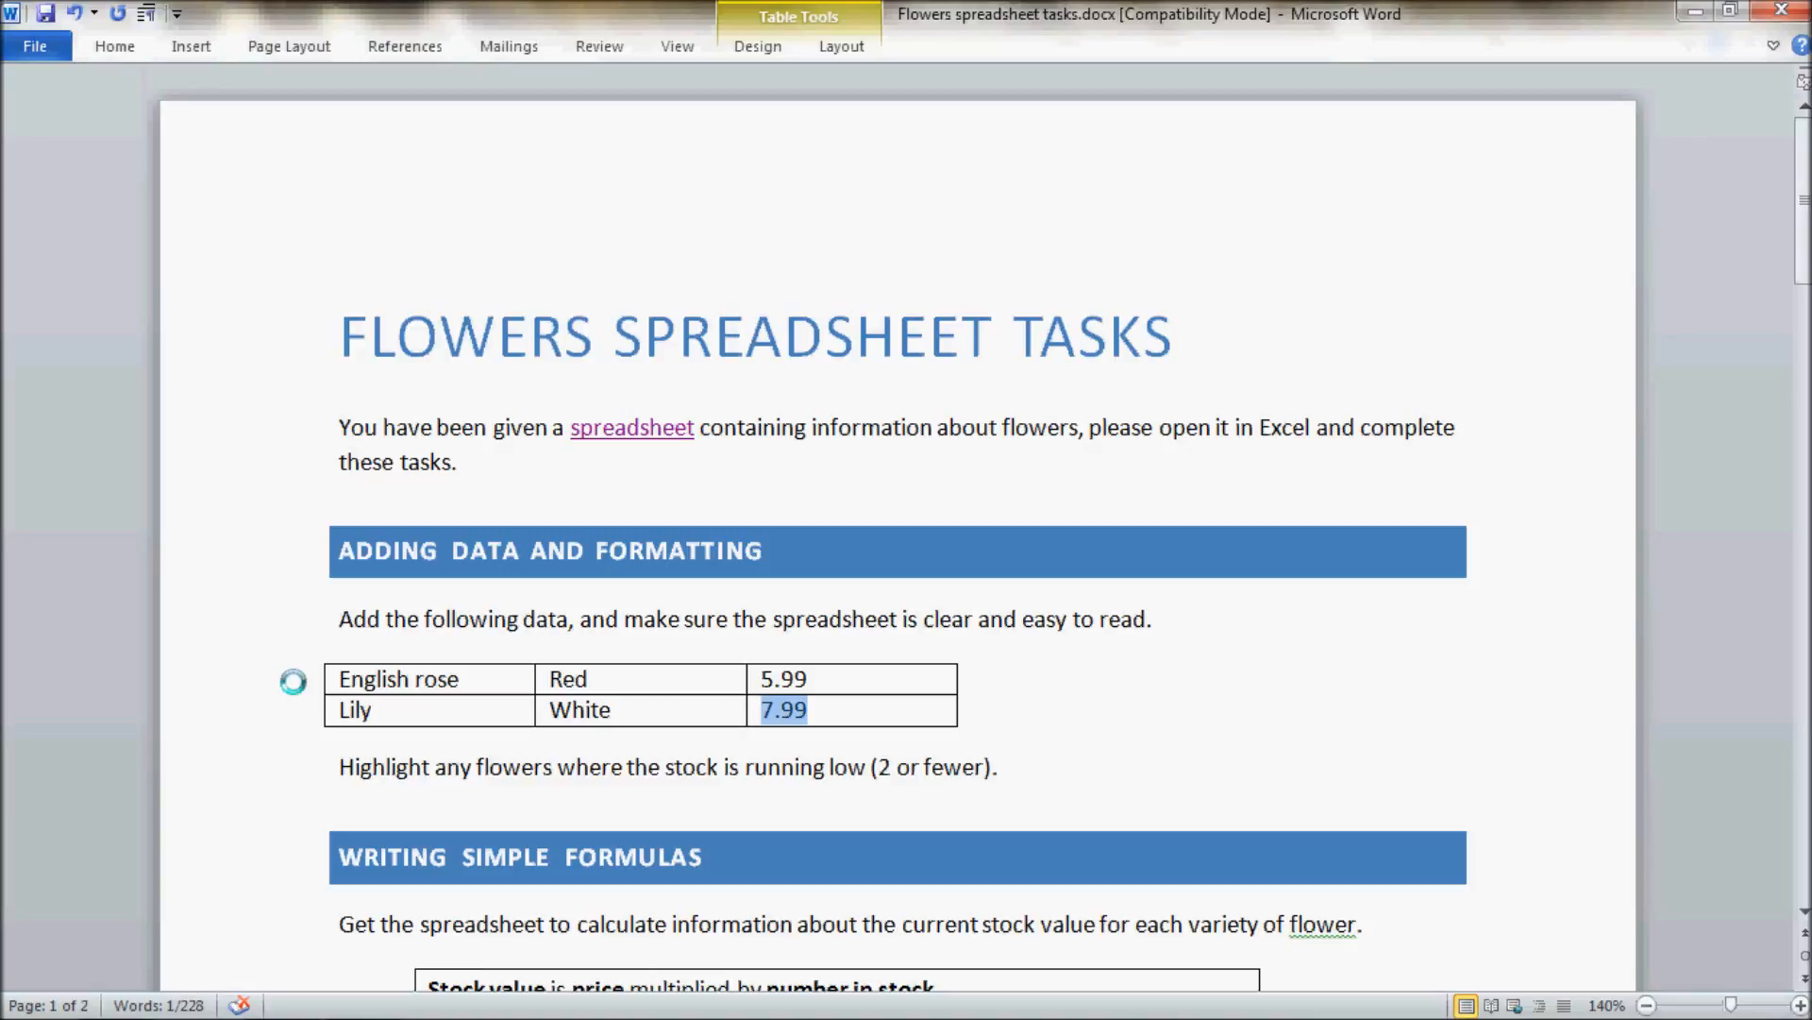
key(alt+Tab)
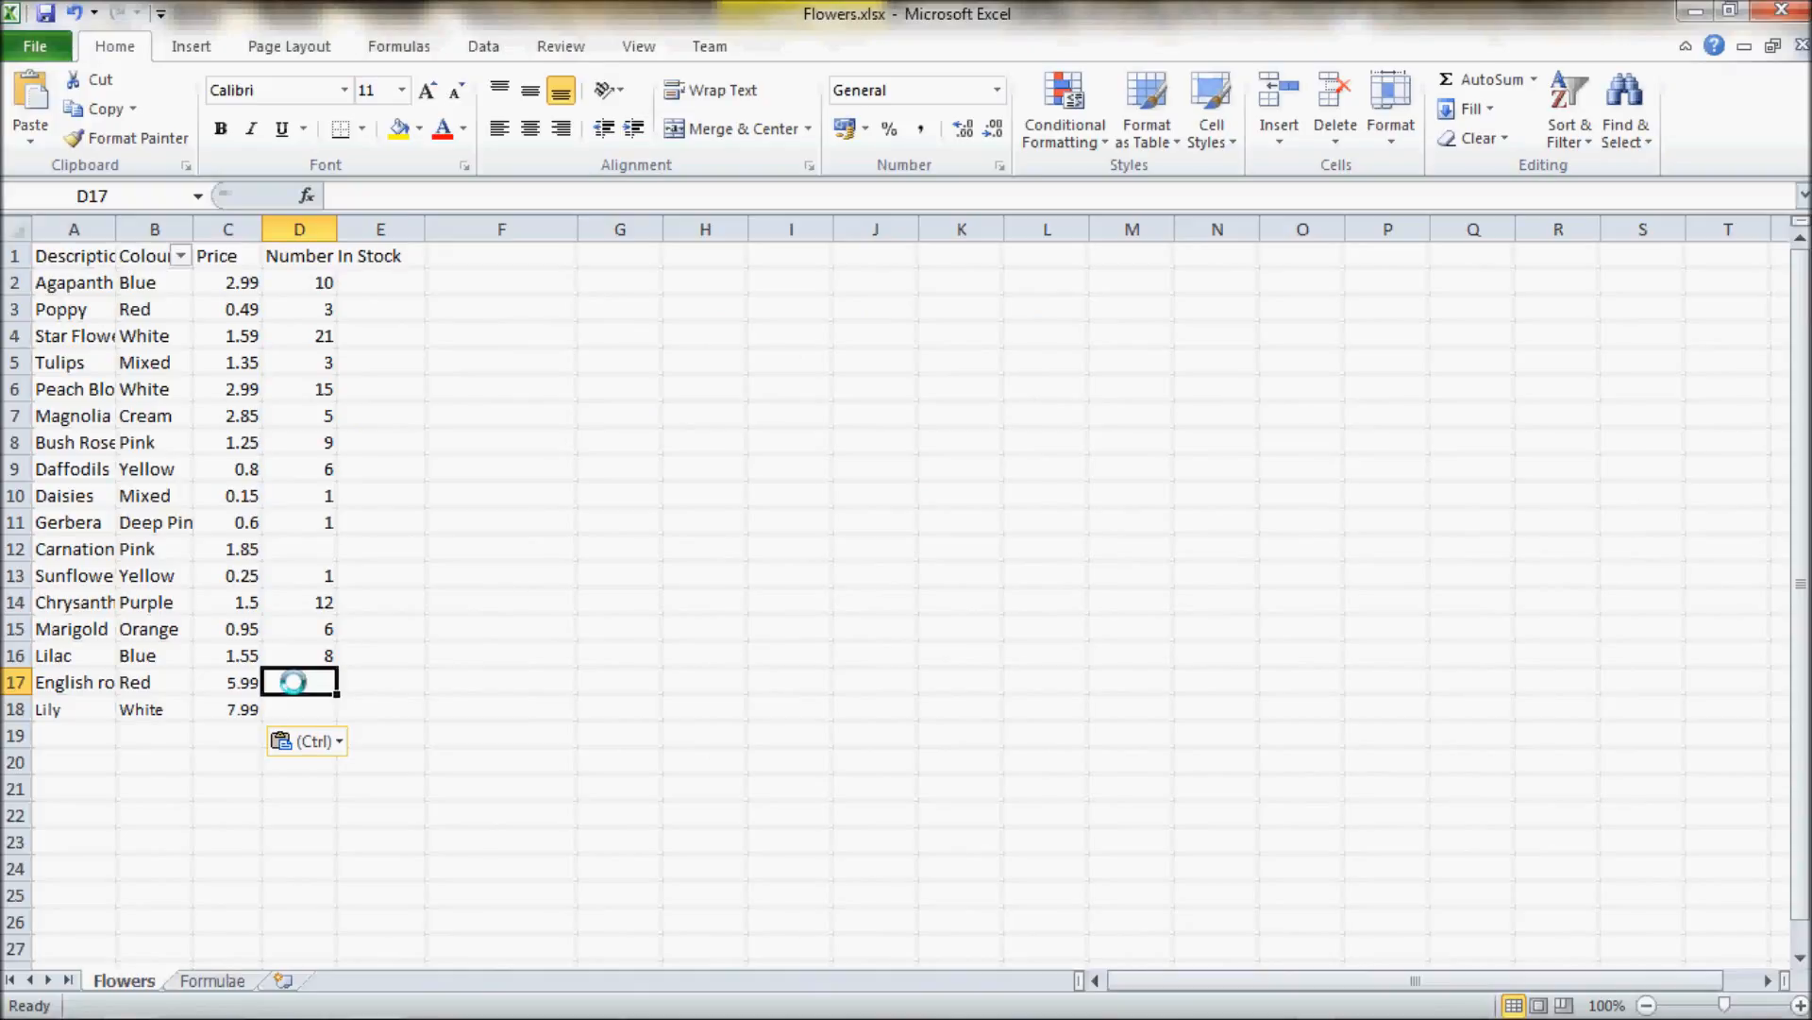
text(0)
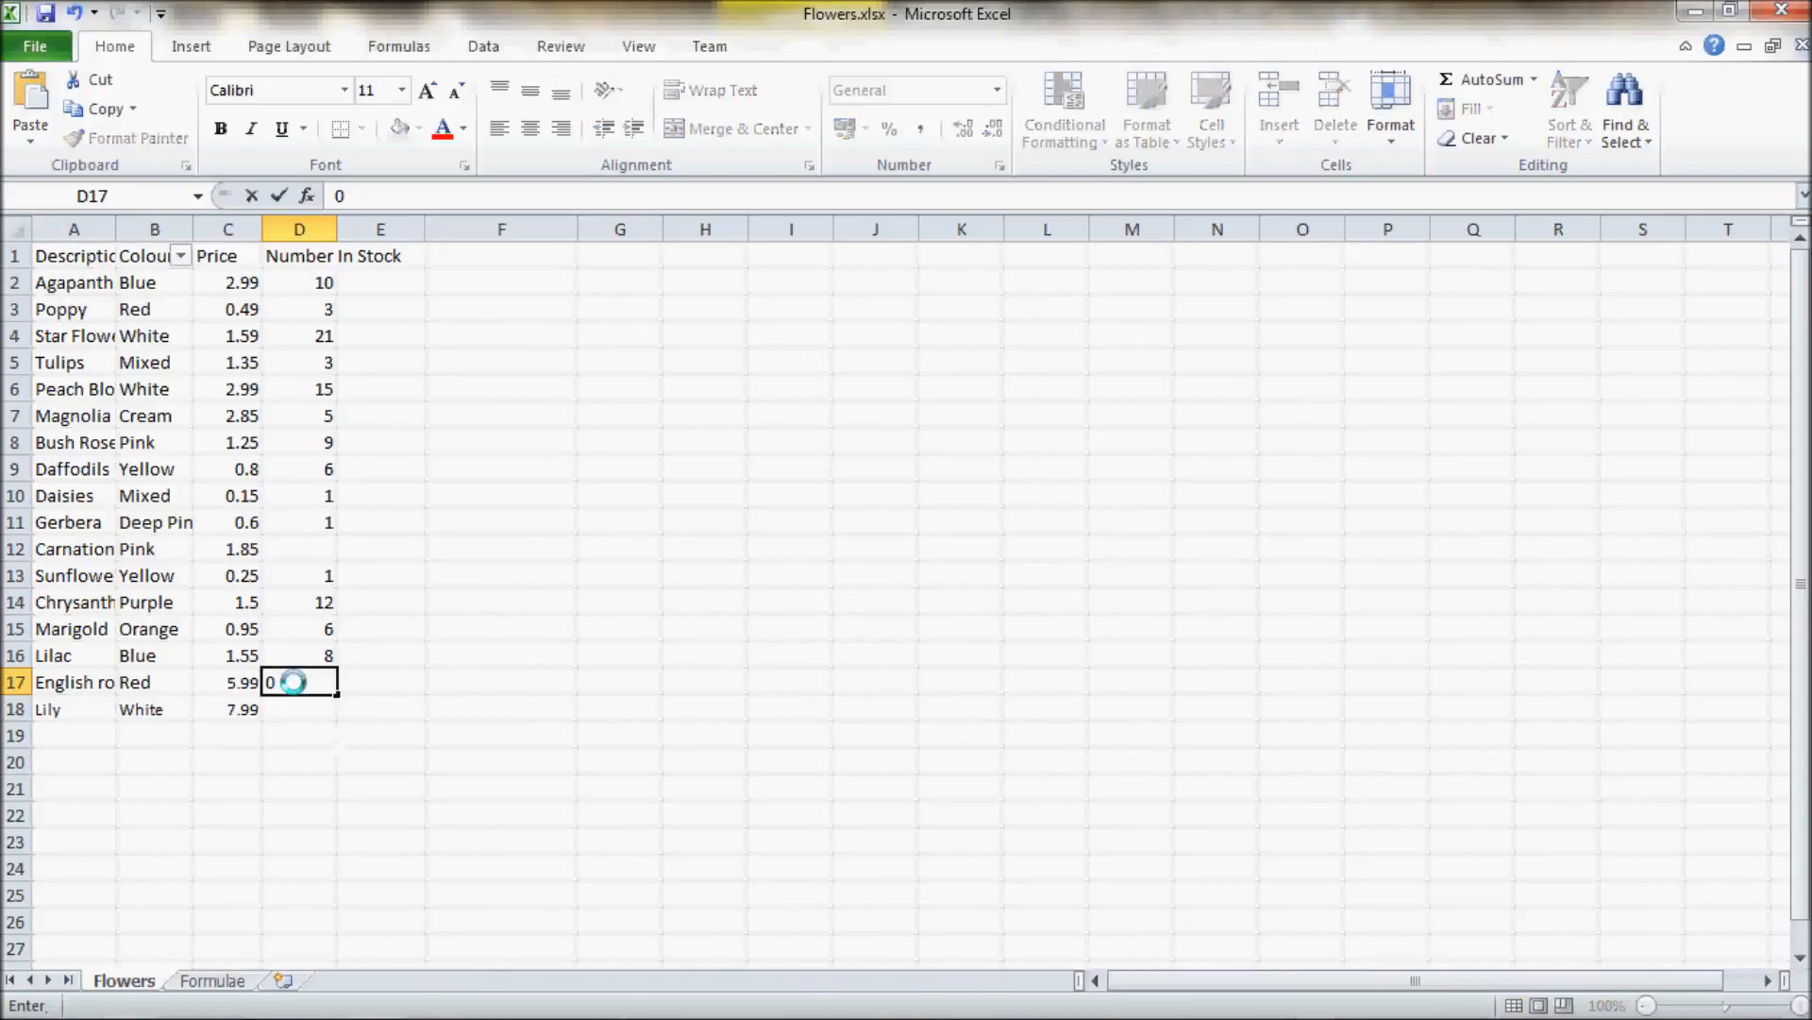
key(Return)
text(0)
key(Return)
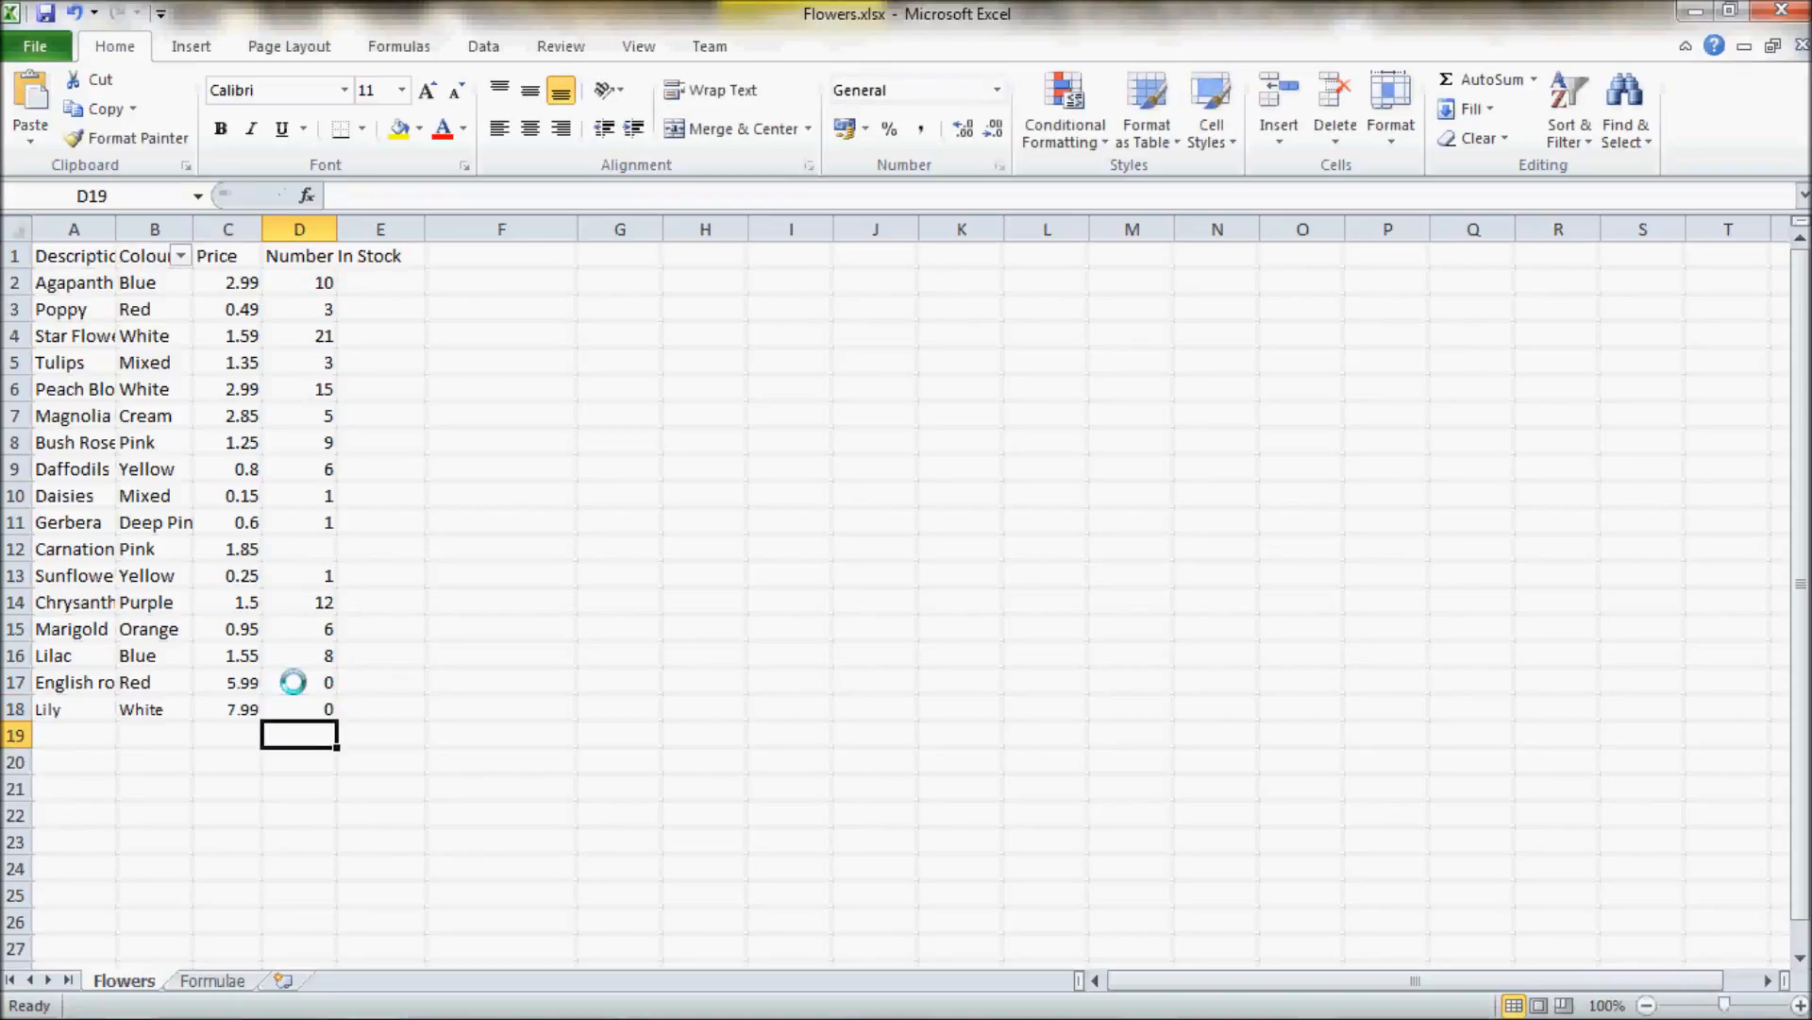
Fill in the missing Carnation stock figure in cell D12 with 0
click(277, 544)
text(0)
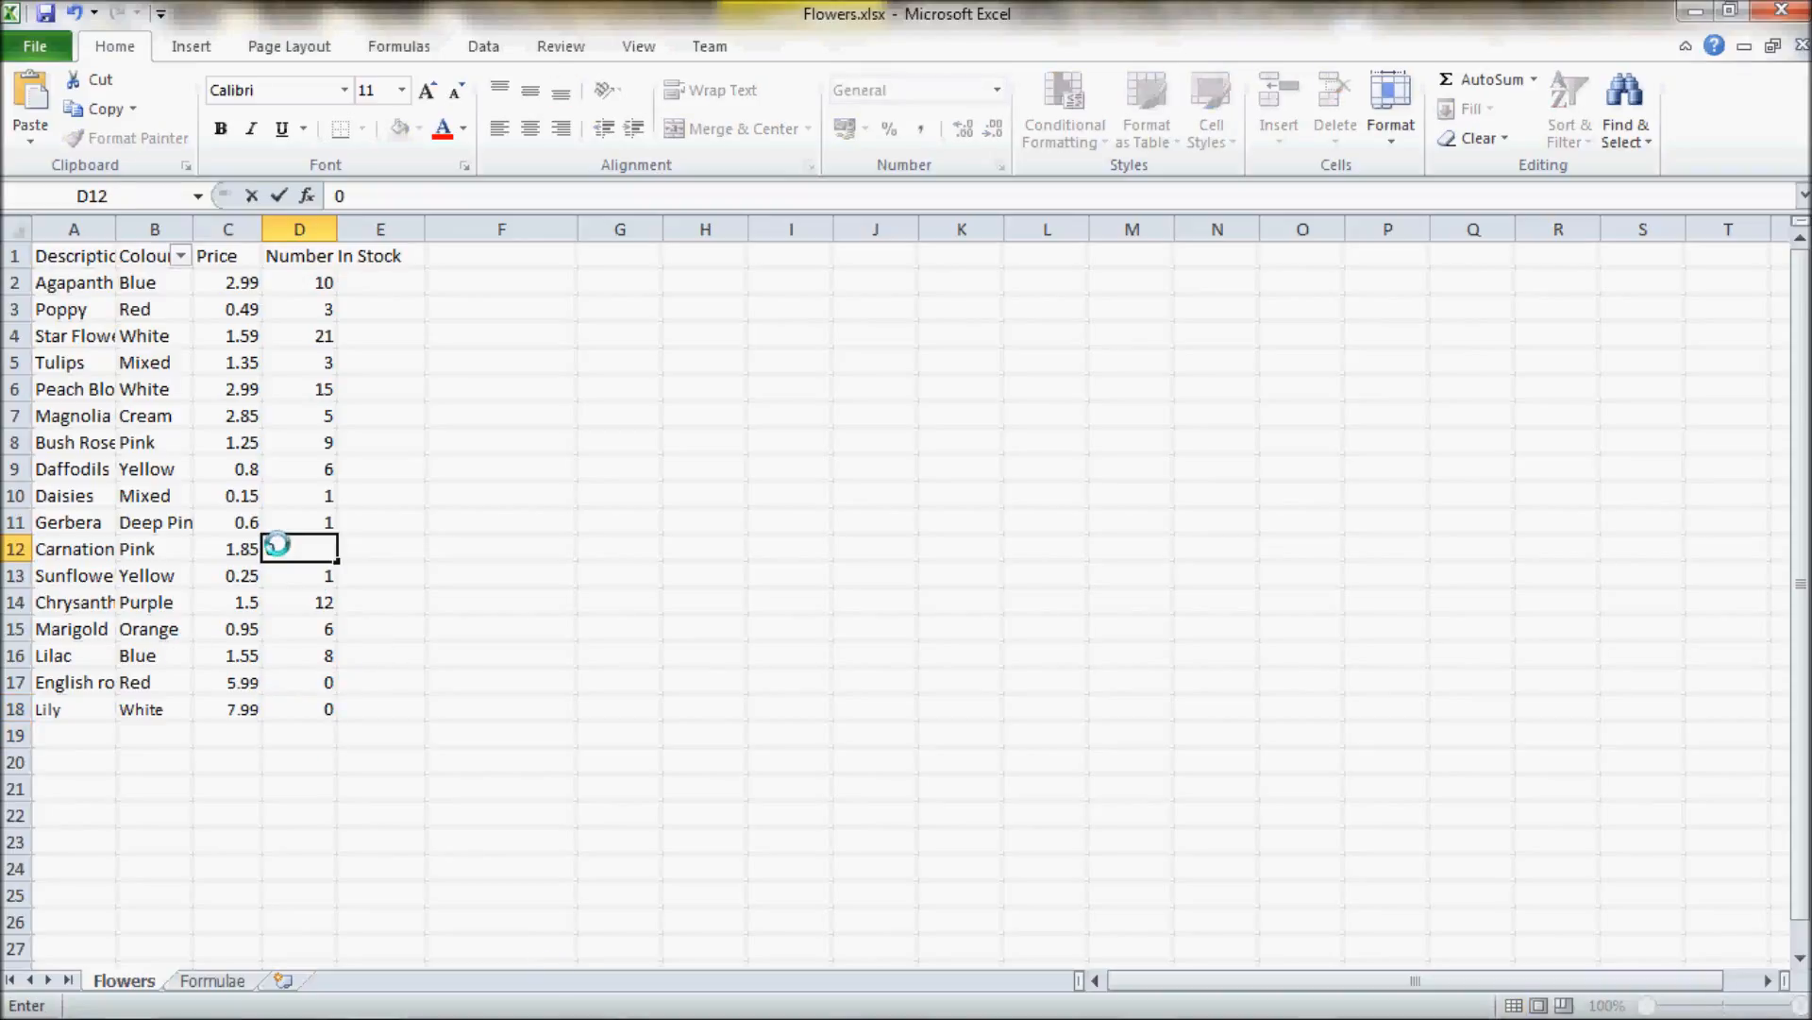
key(Return)
click(433, 791)
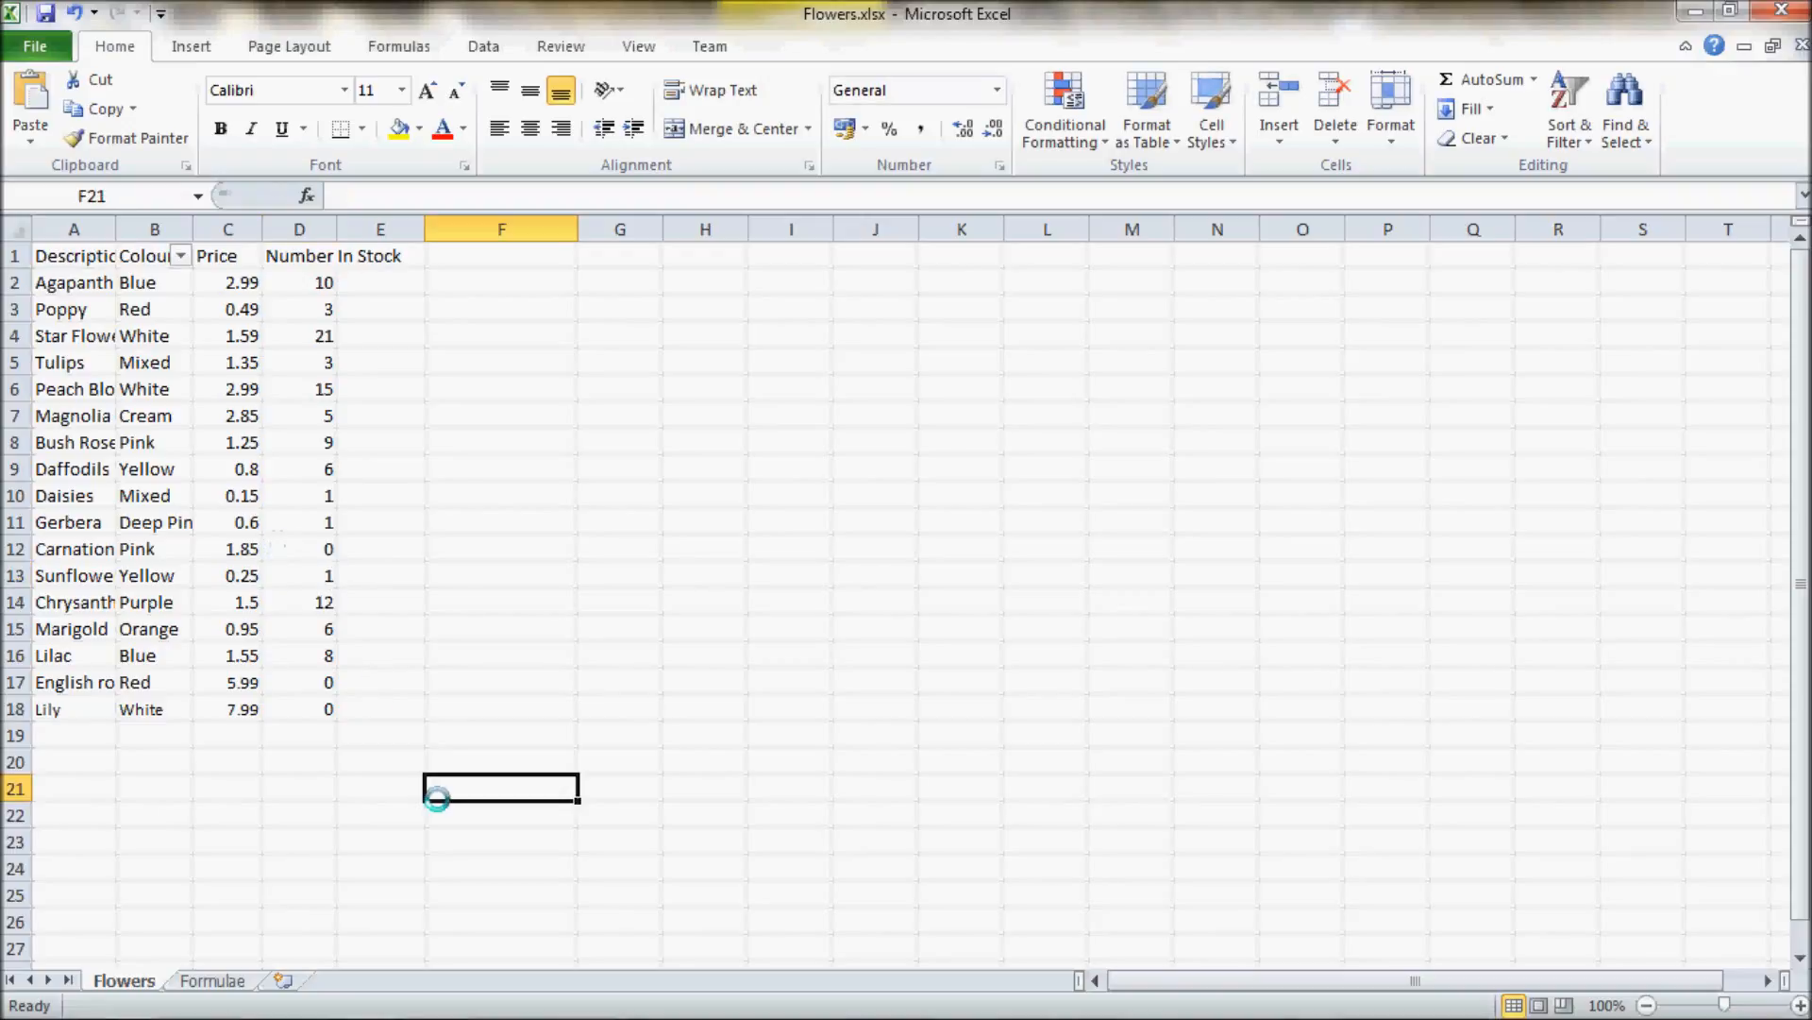
Check the new and existing rows for clarity against the Word task instructions, and dismiss the low battery notification
click(47, 709)
click(210, 763)
key(alt+Tab)
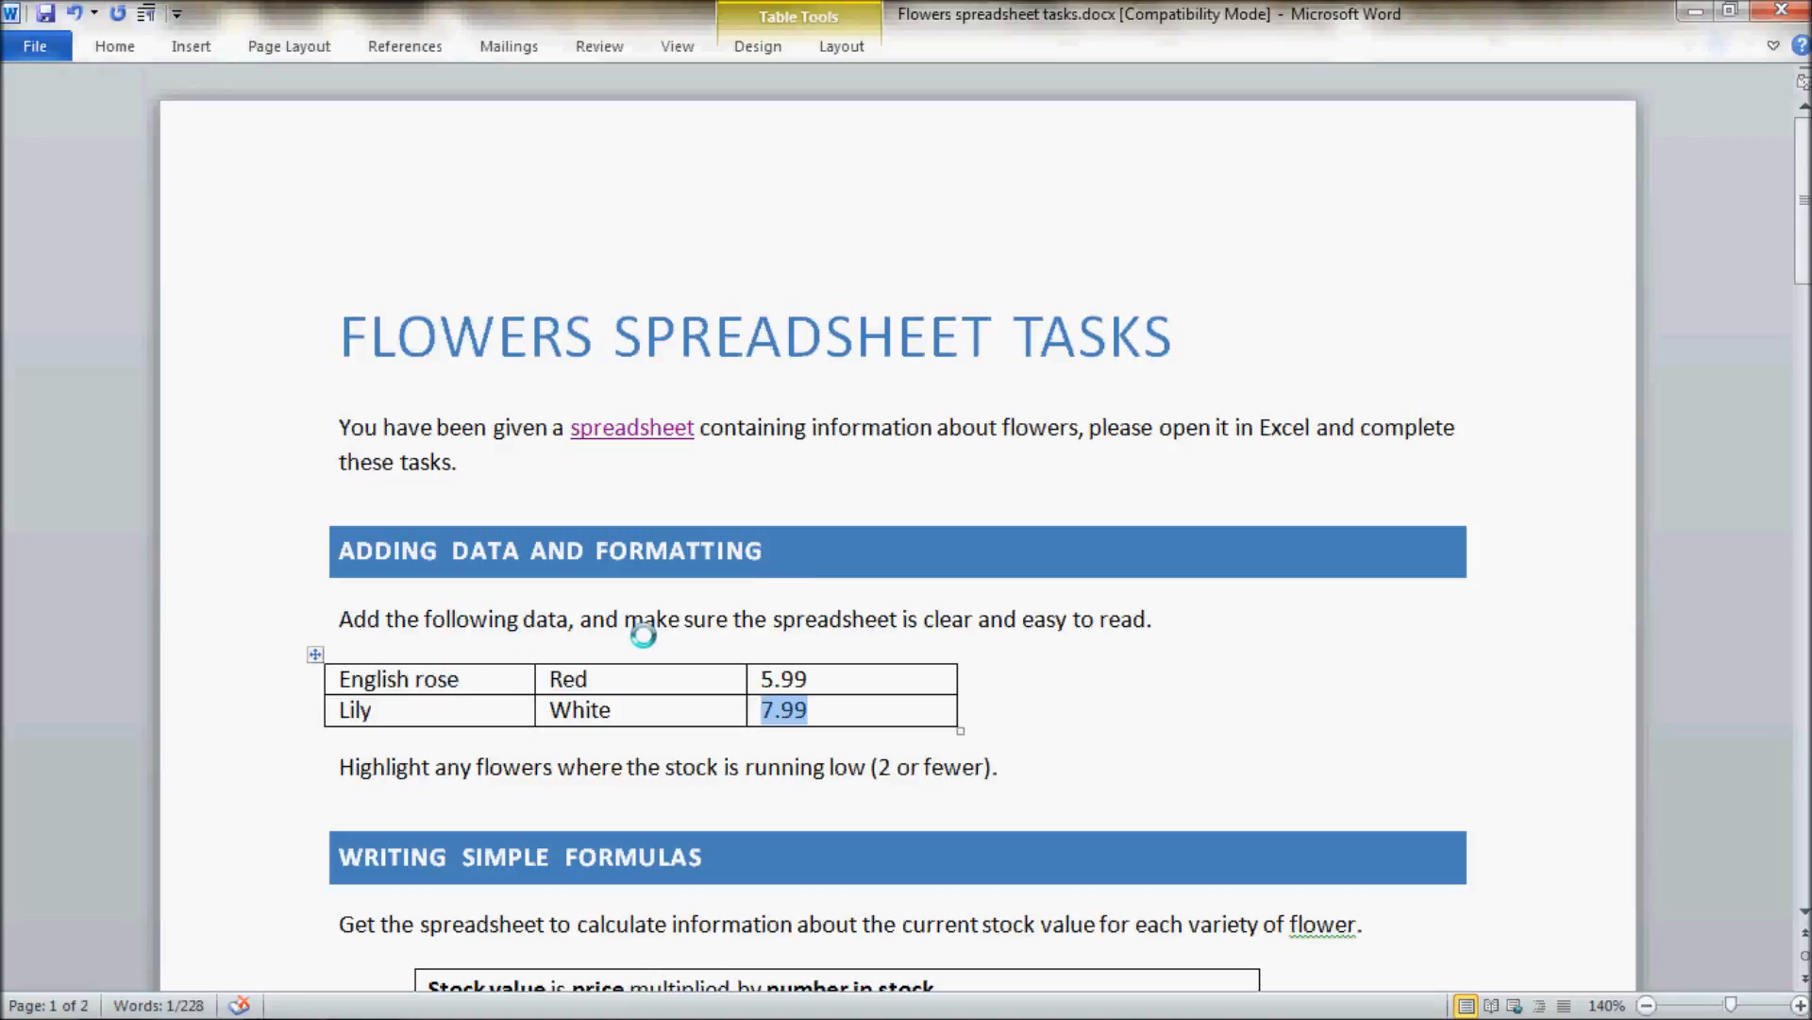
key(alt+Tab)
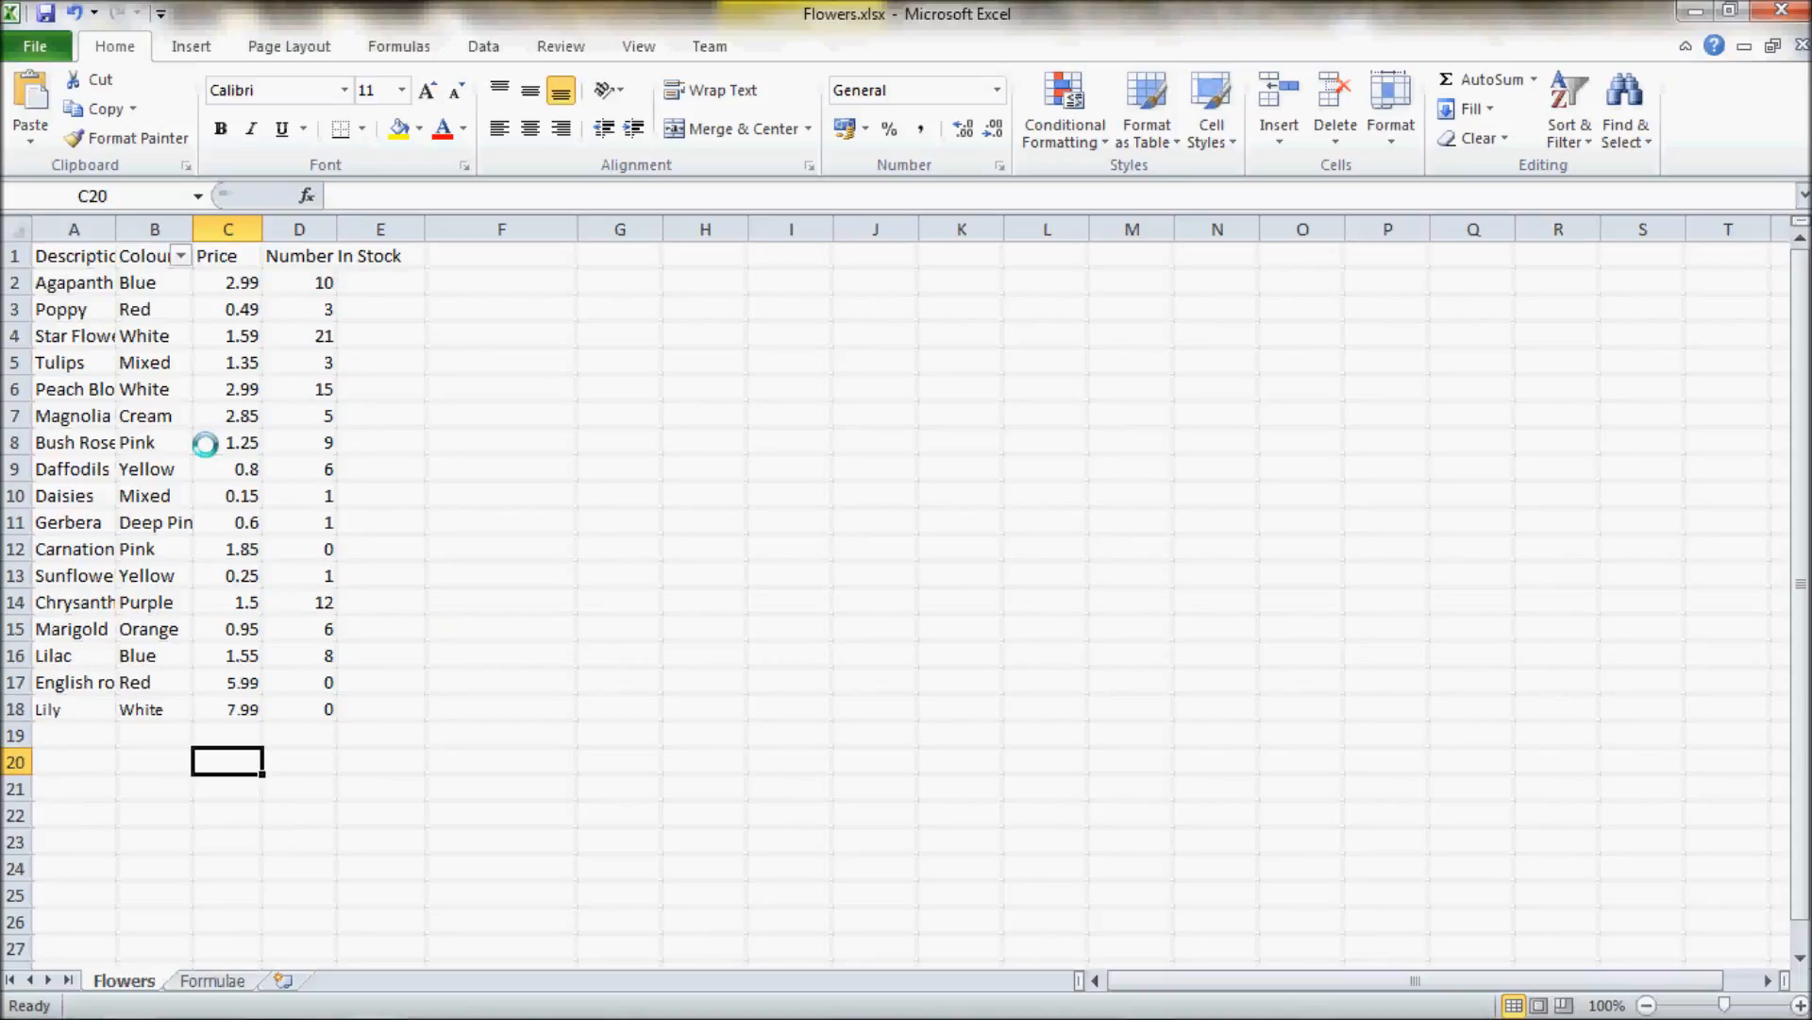
click(71, 709)
click(140, 708)
click(81, 709)
click(83, 595)
click(138, 597)
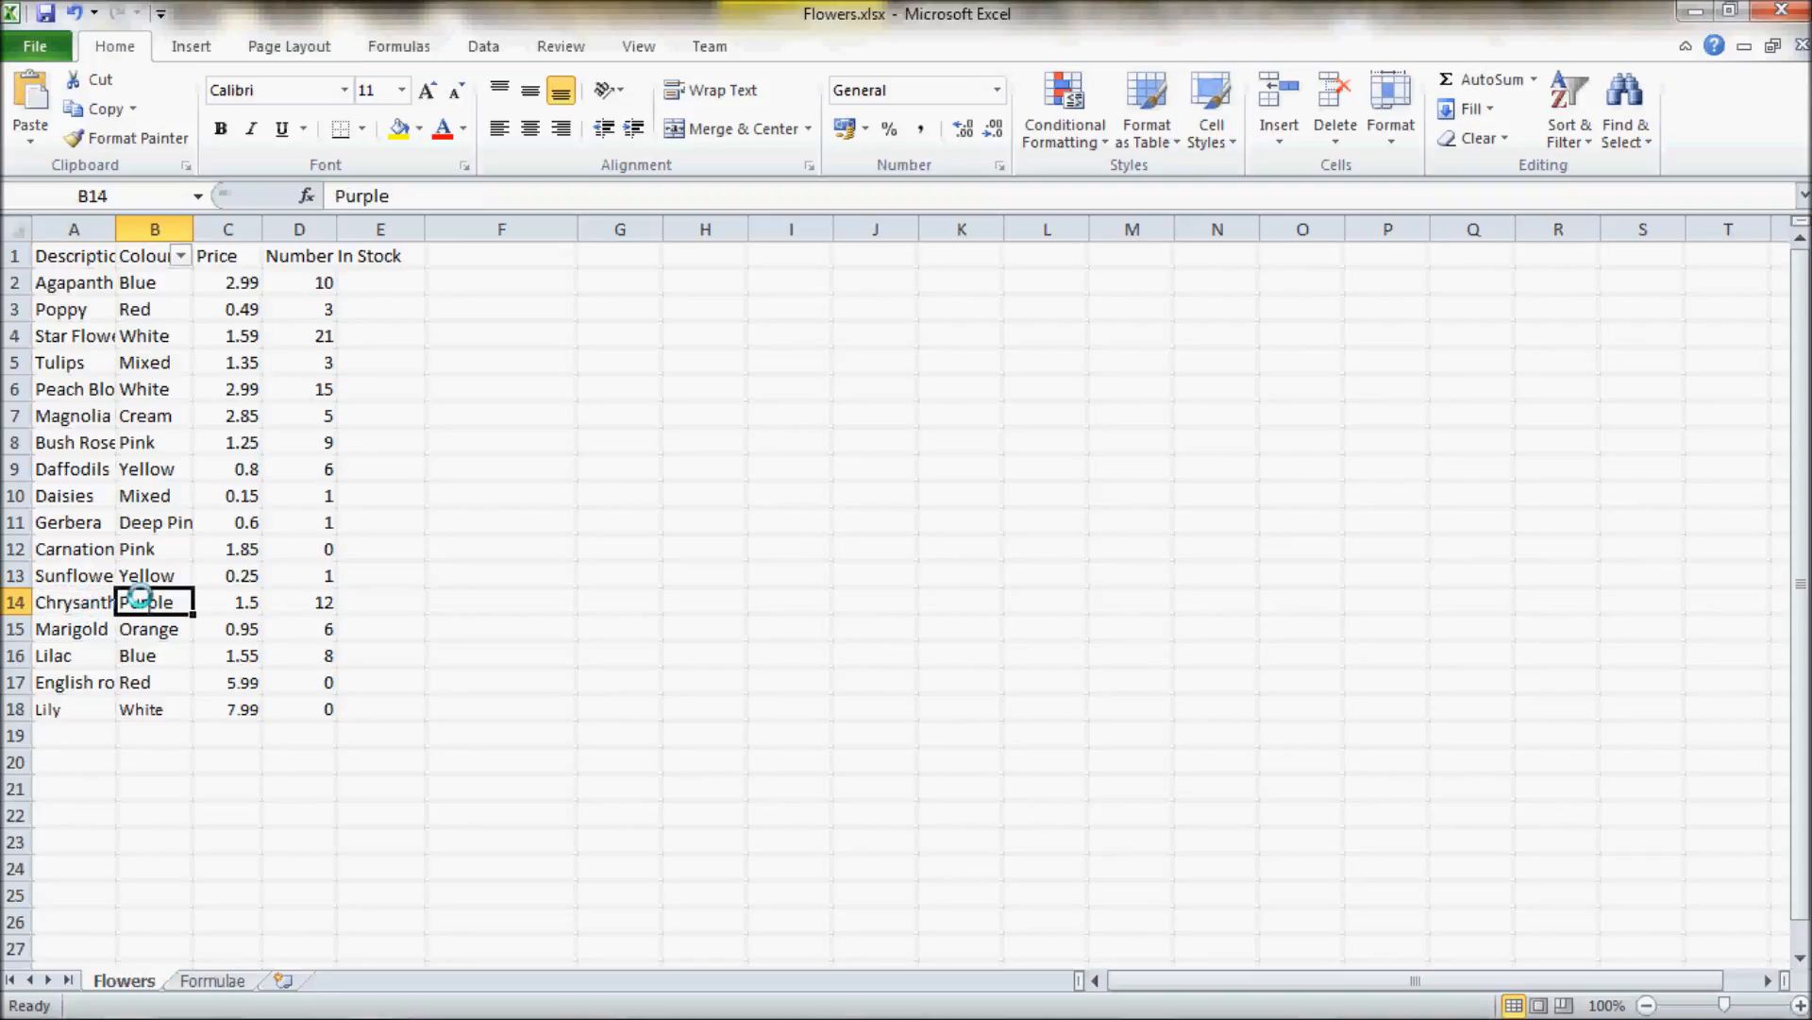
click(63, 436)
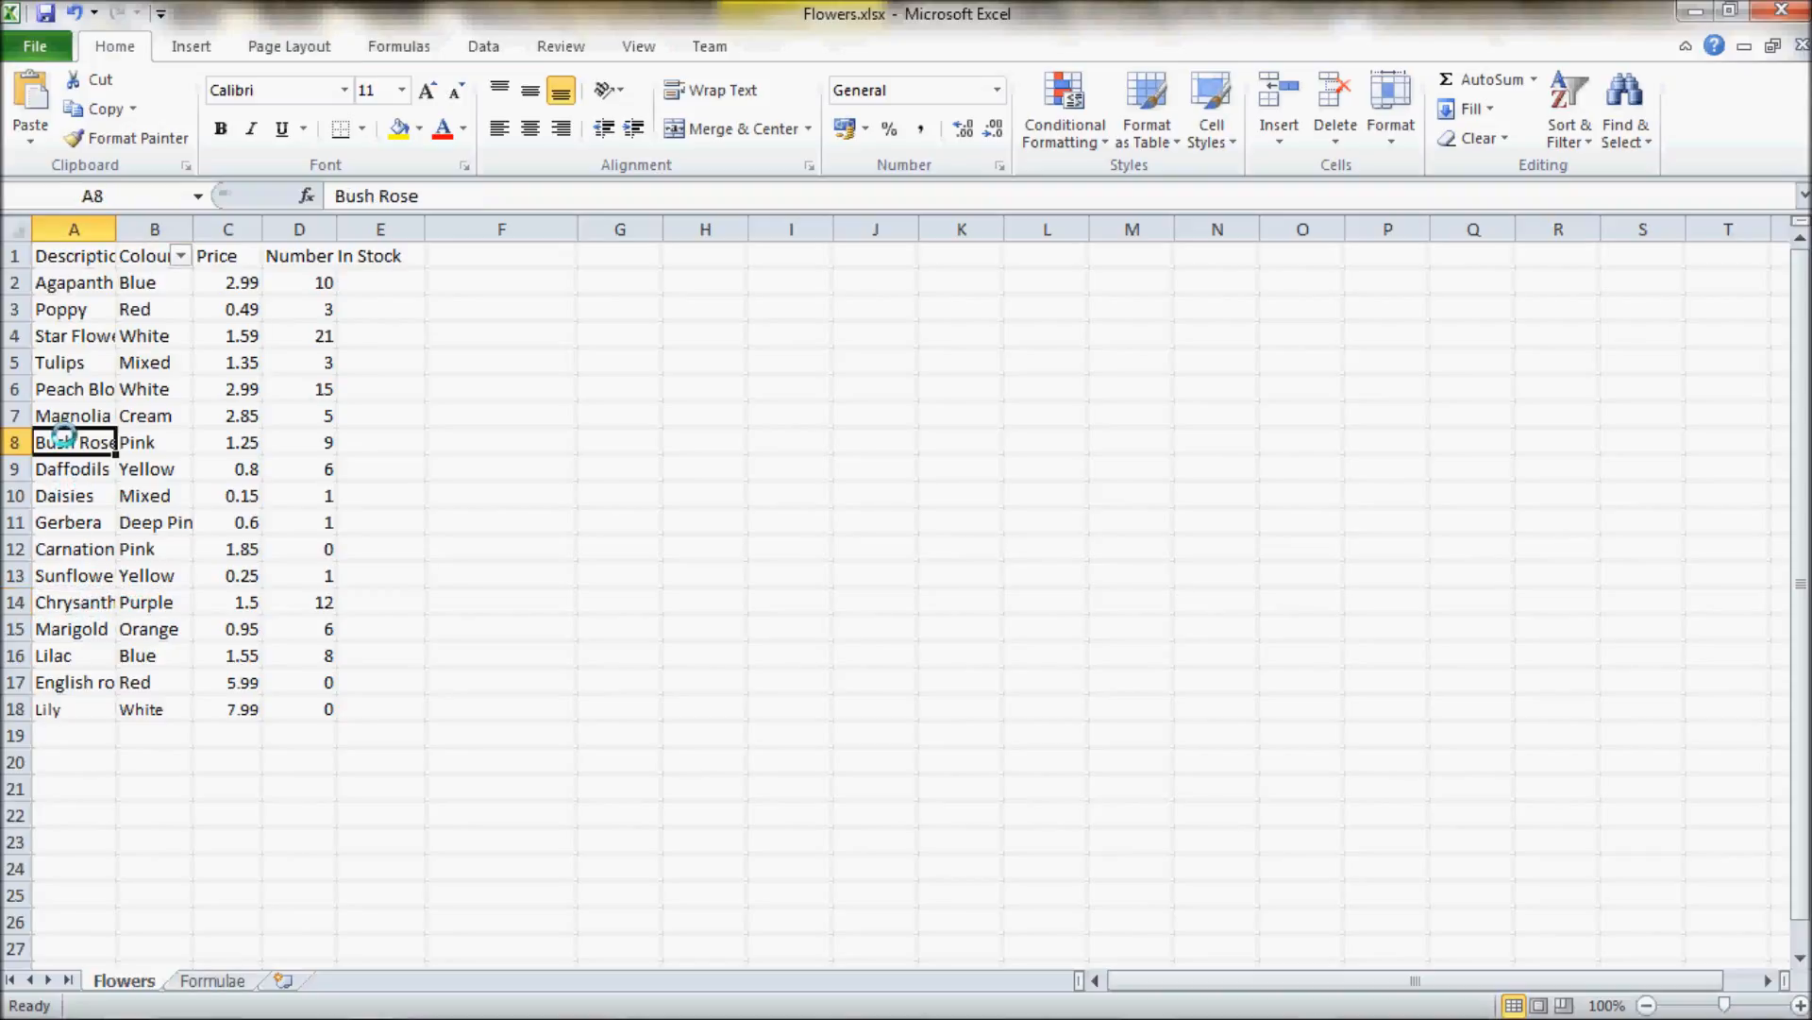
click(63, 571)
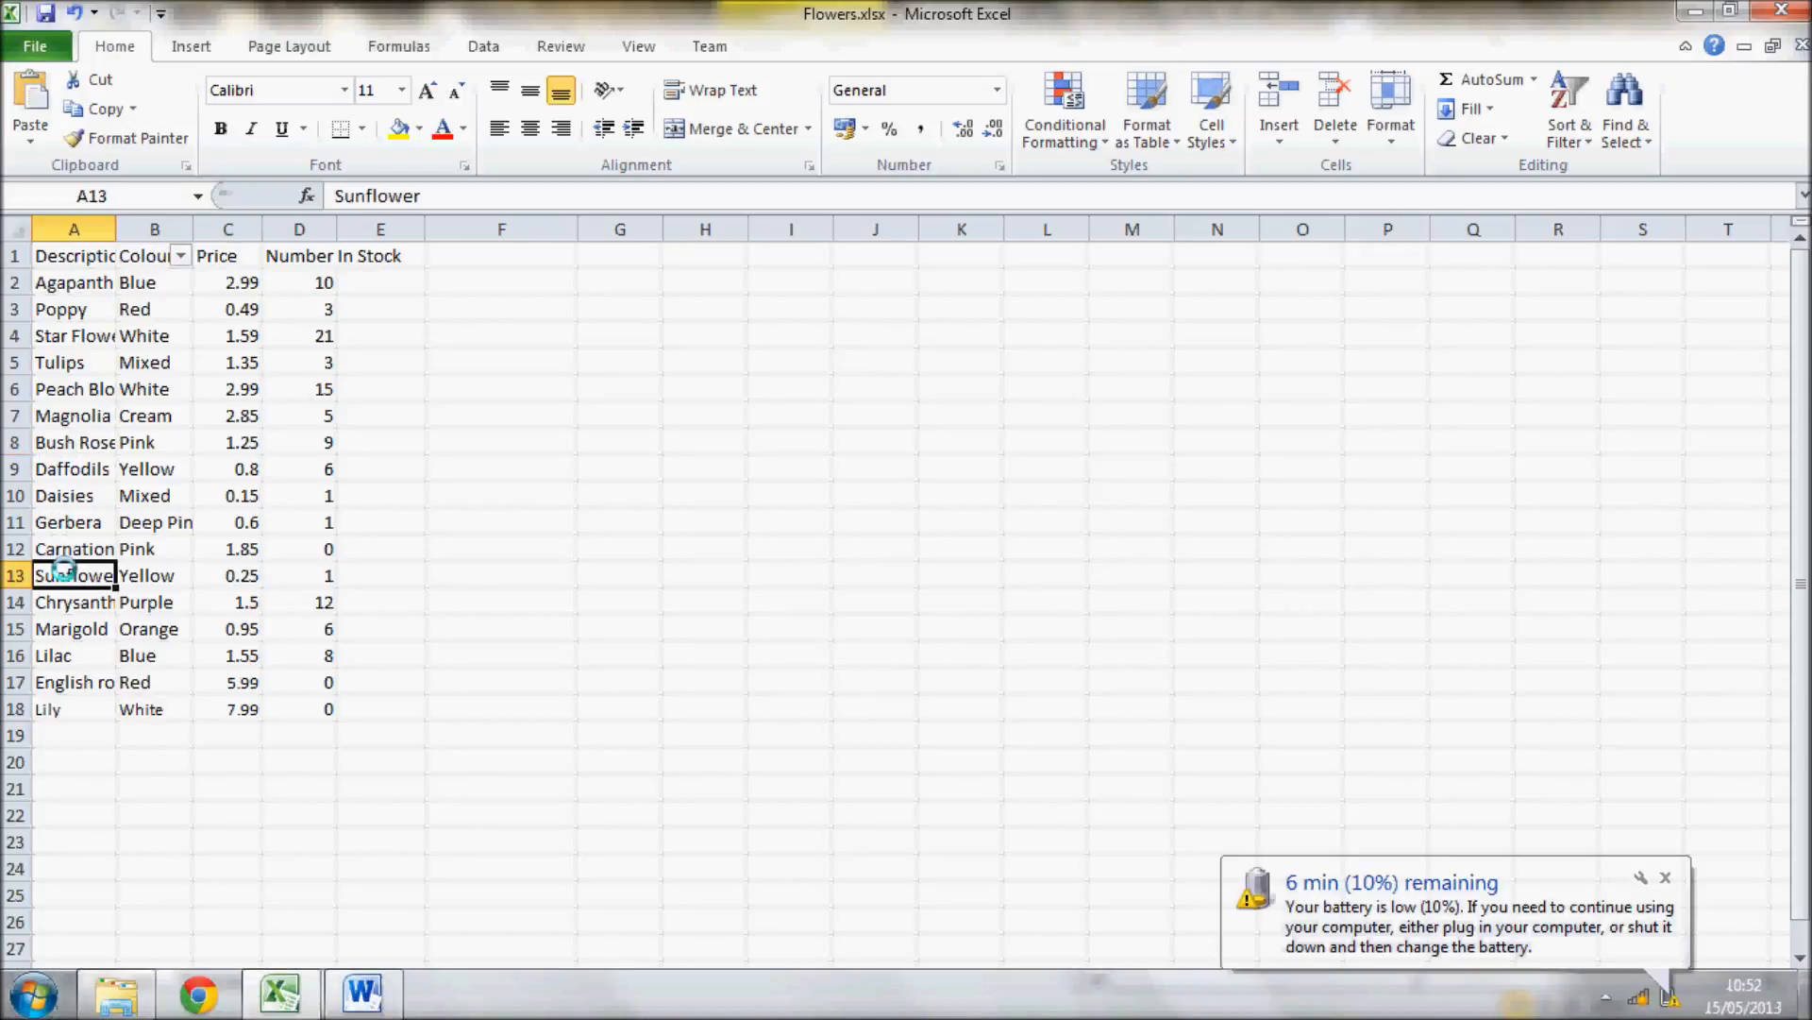
click(68, 604)
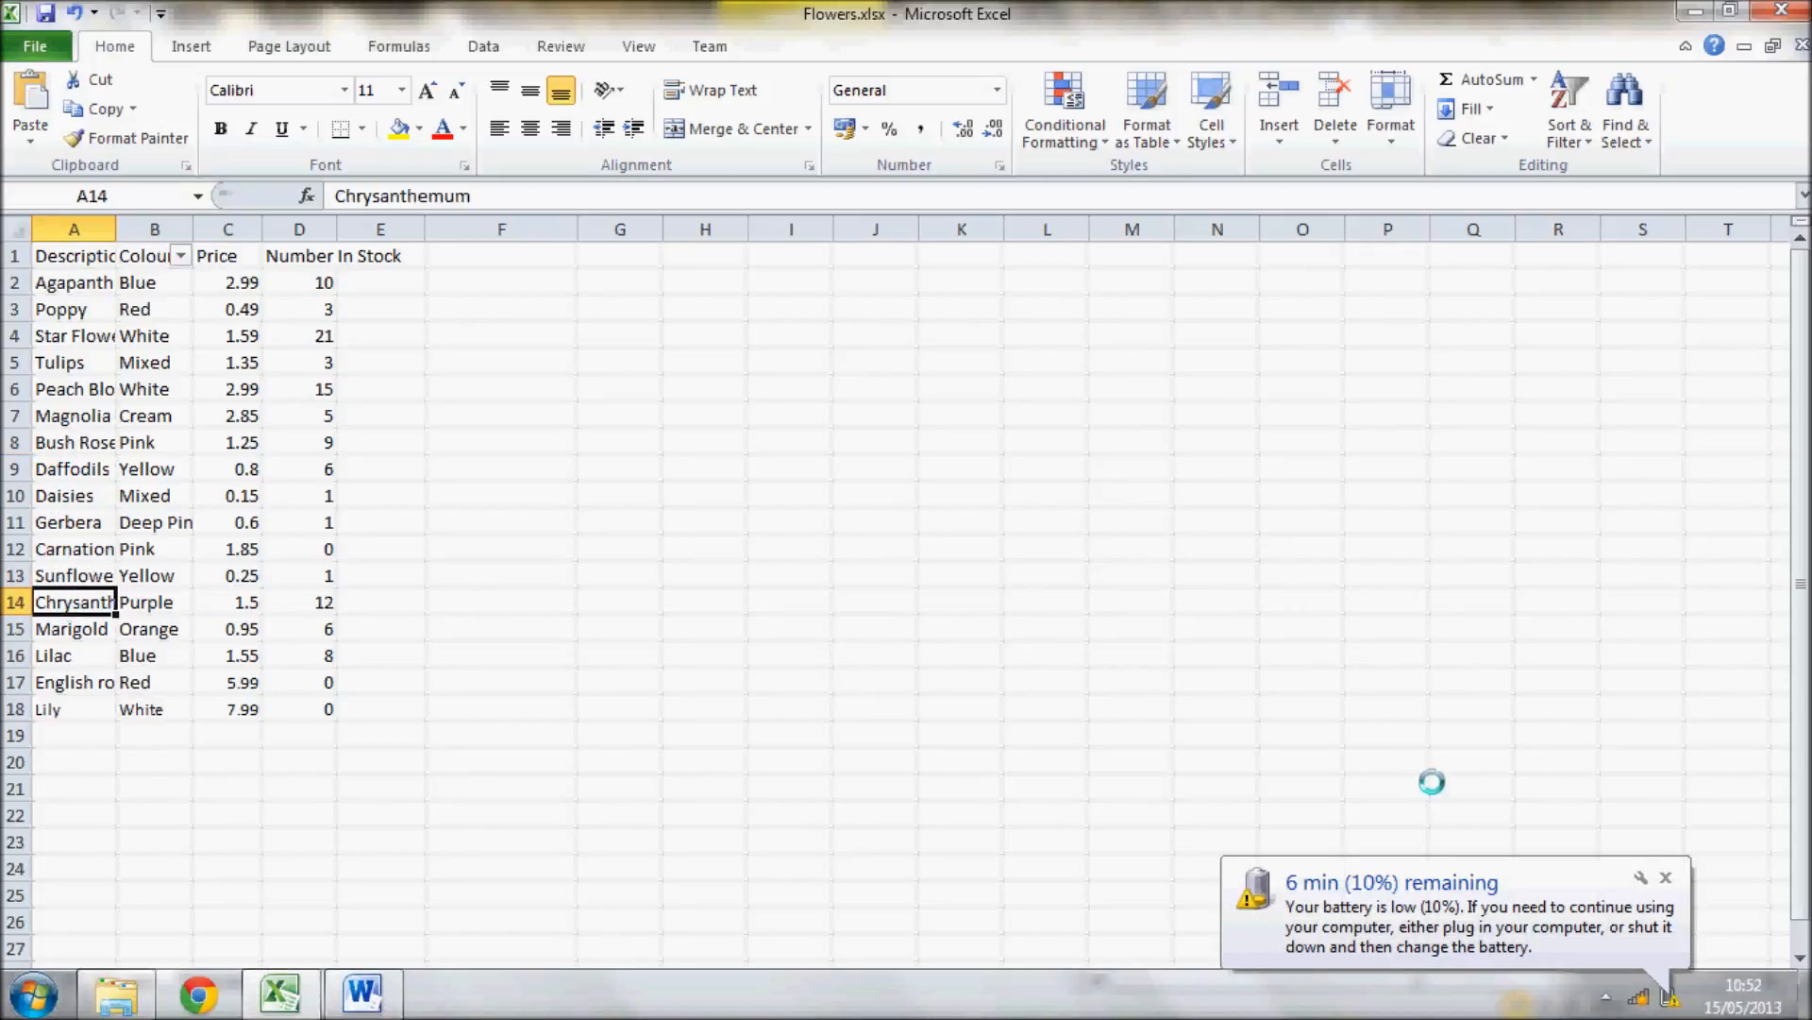
click(1668, 881)
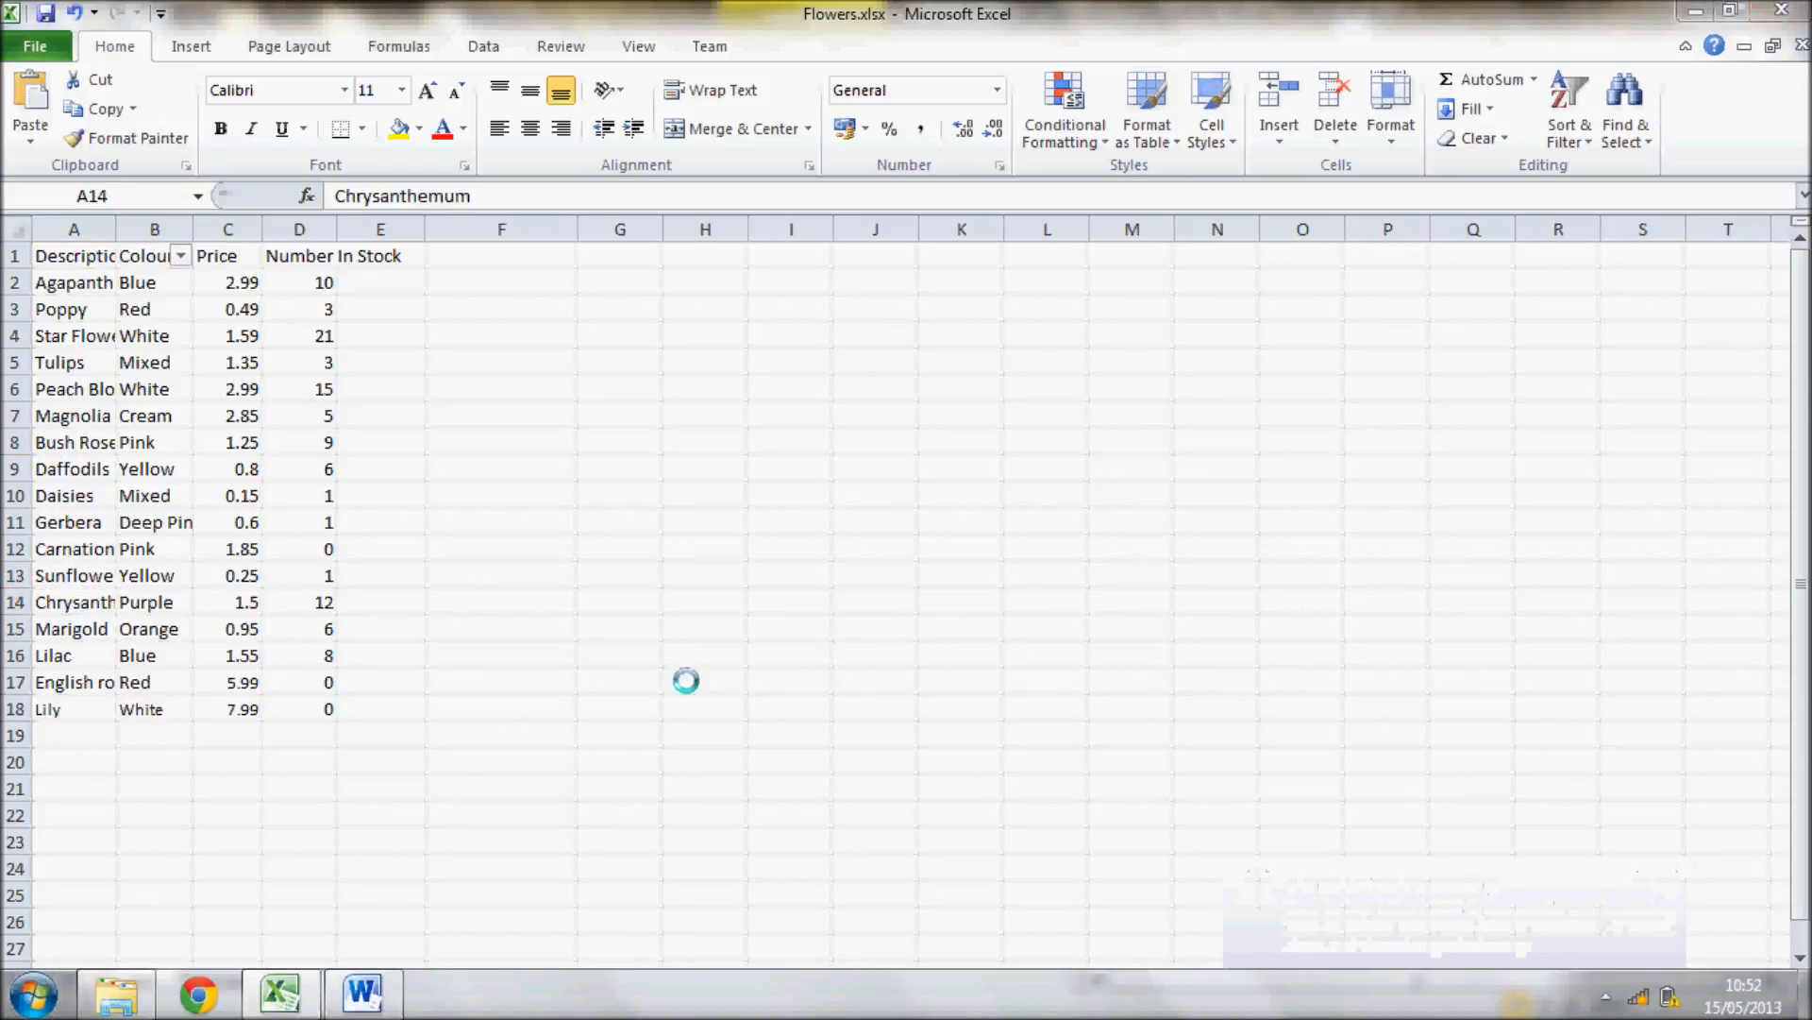
Examine the cut-off flower names in column A and the inconsistent price formats in column C
click(75, 569)
click(74, 522)
click(75, 462)
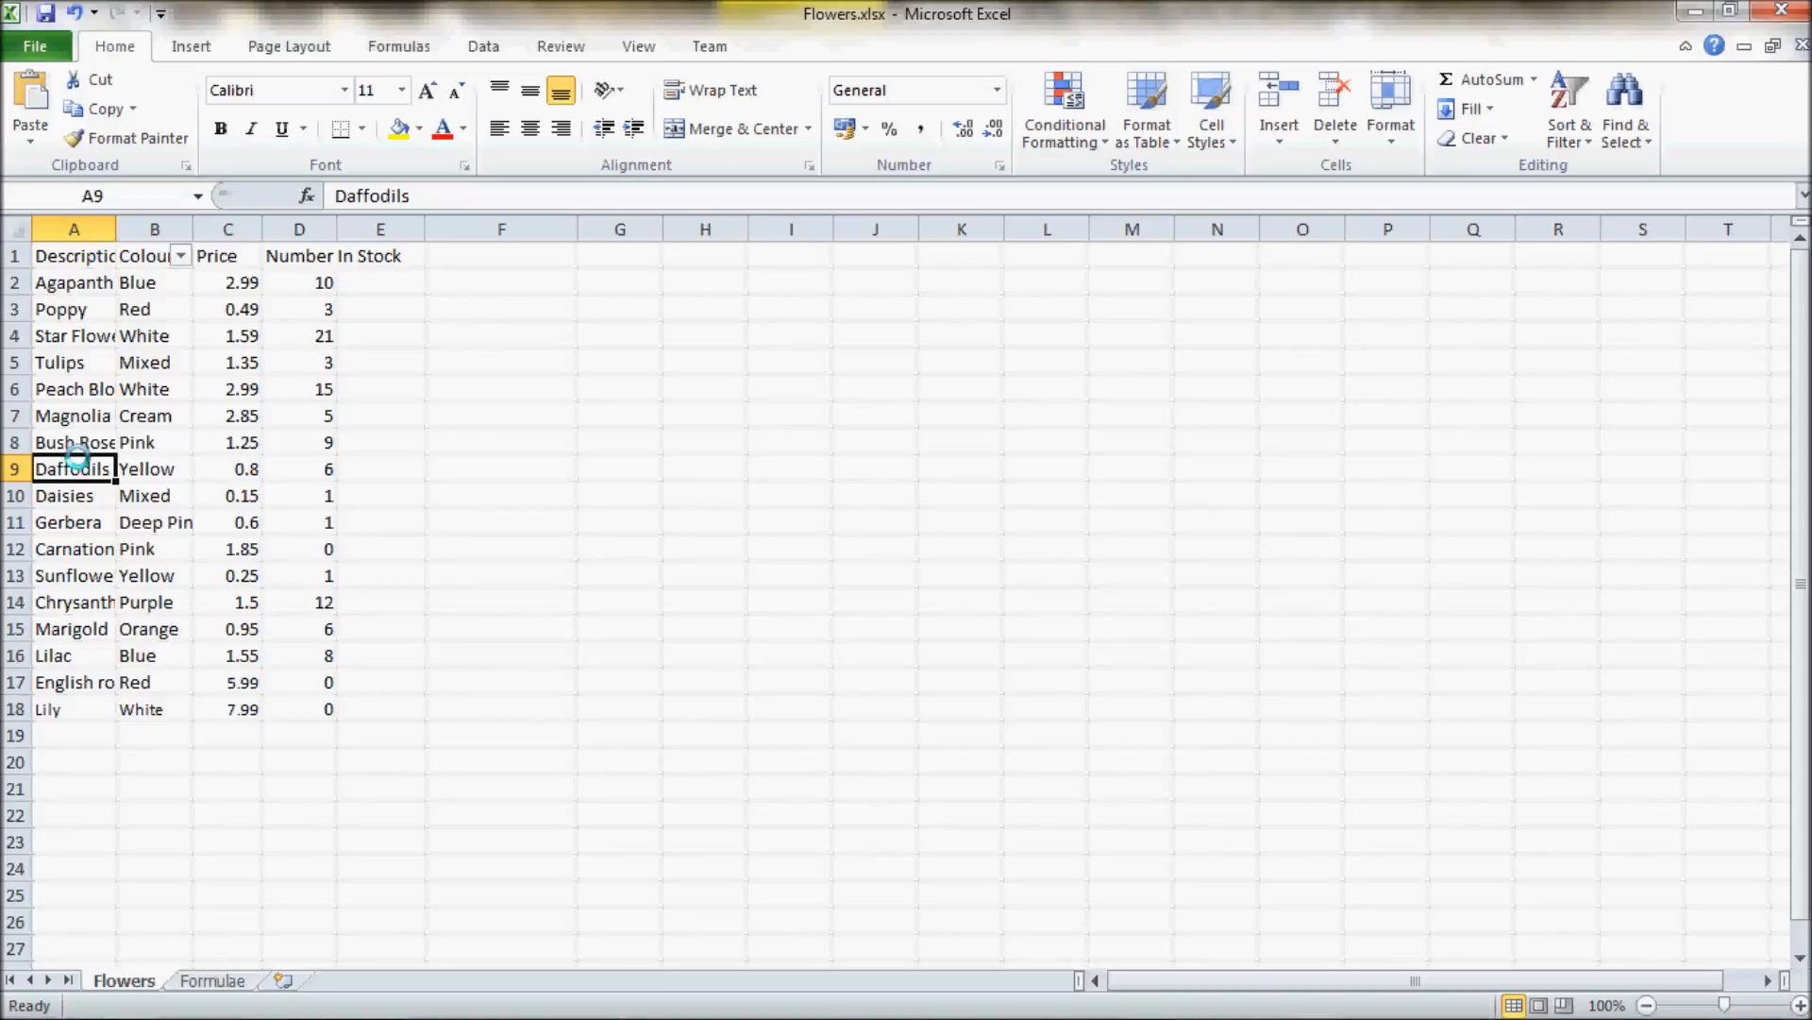
click(237, 304)
click(235, 362)
click(232, 439)
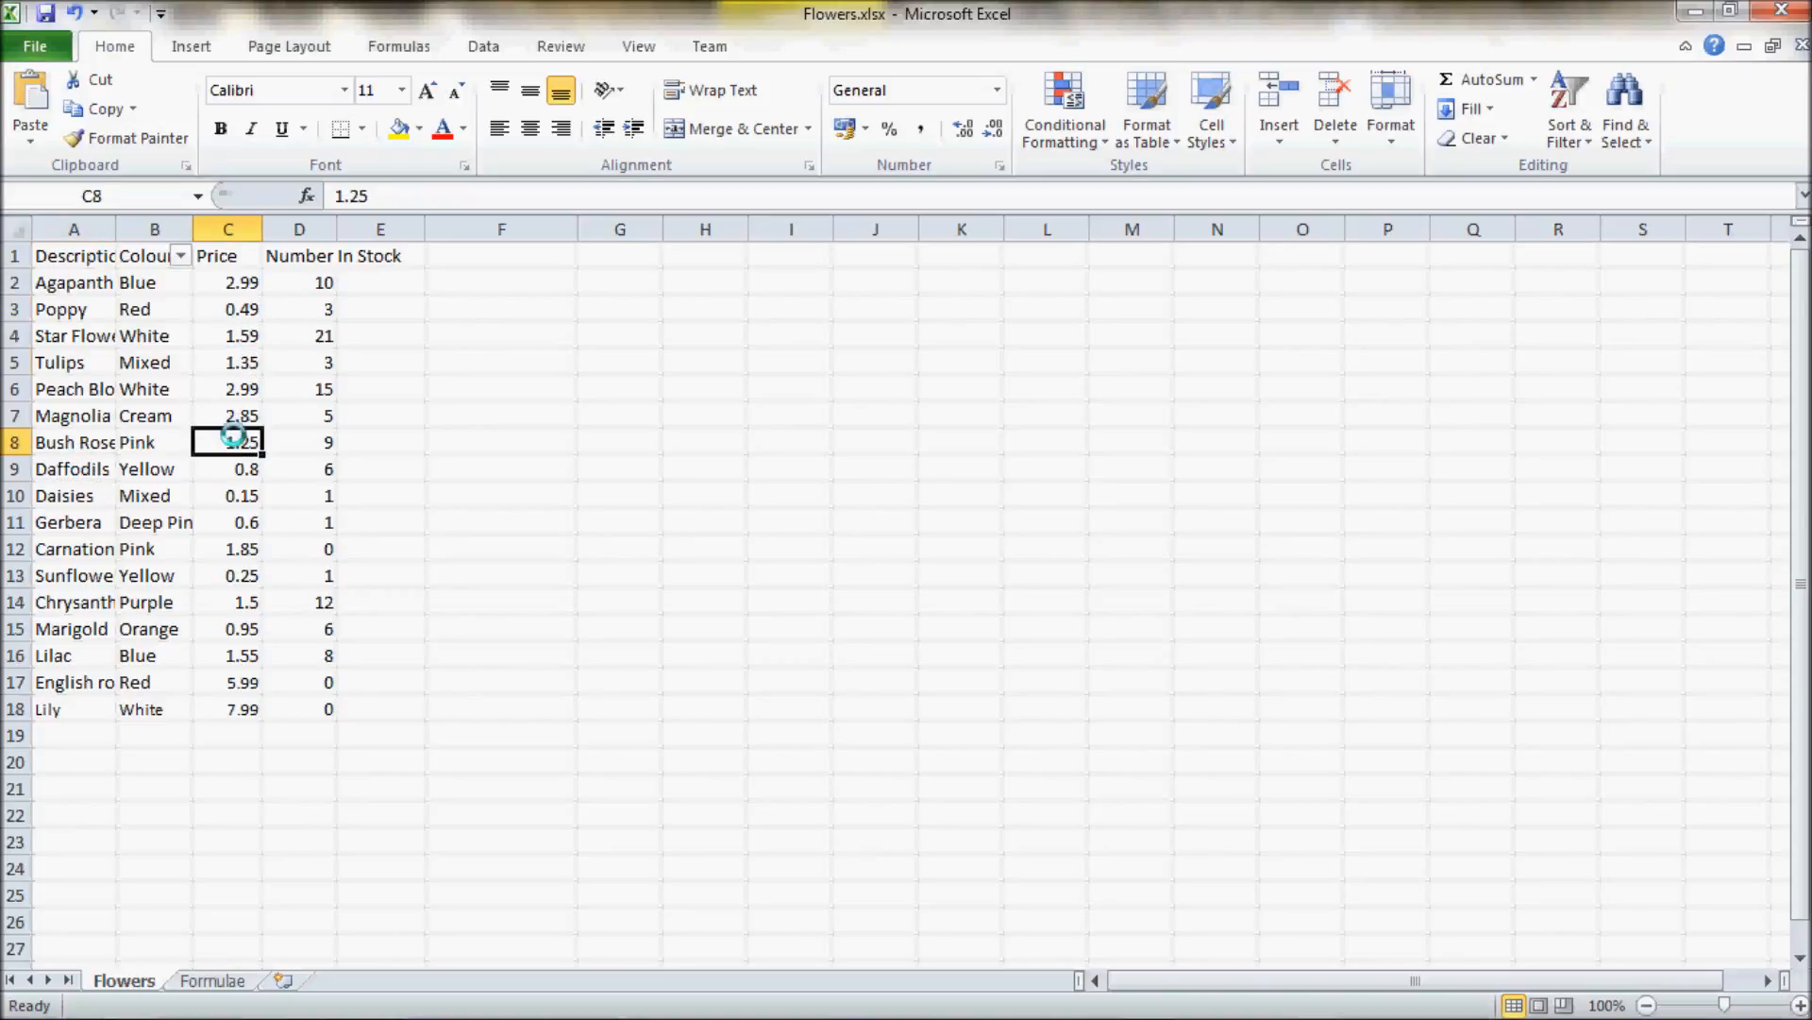
click(234, 501)
click(230, 469)
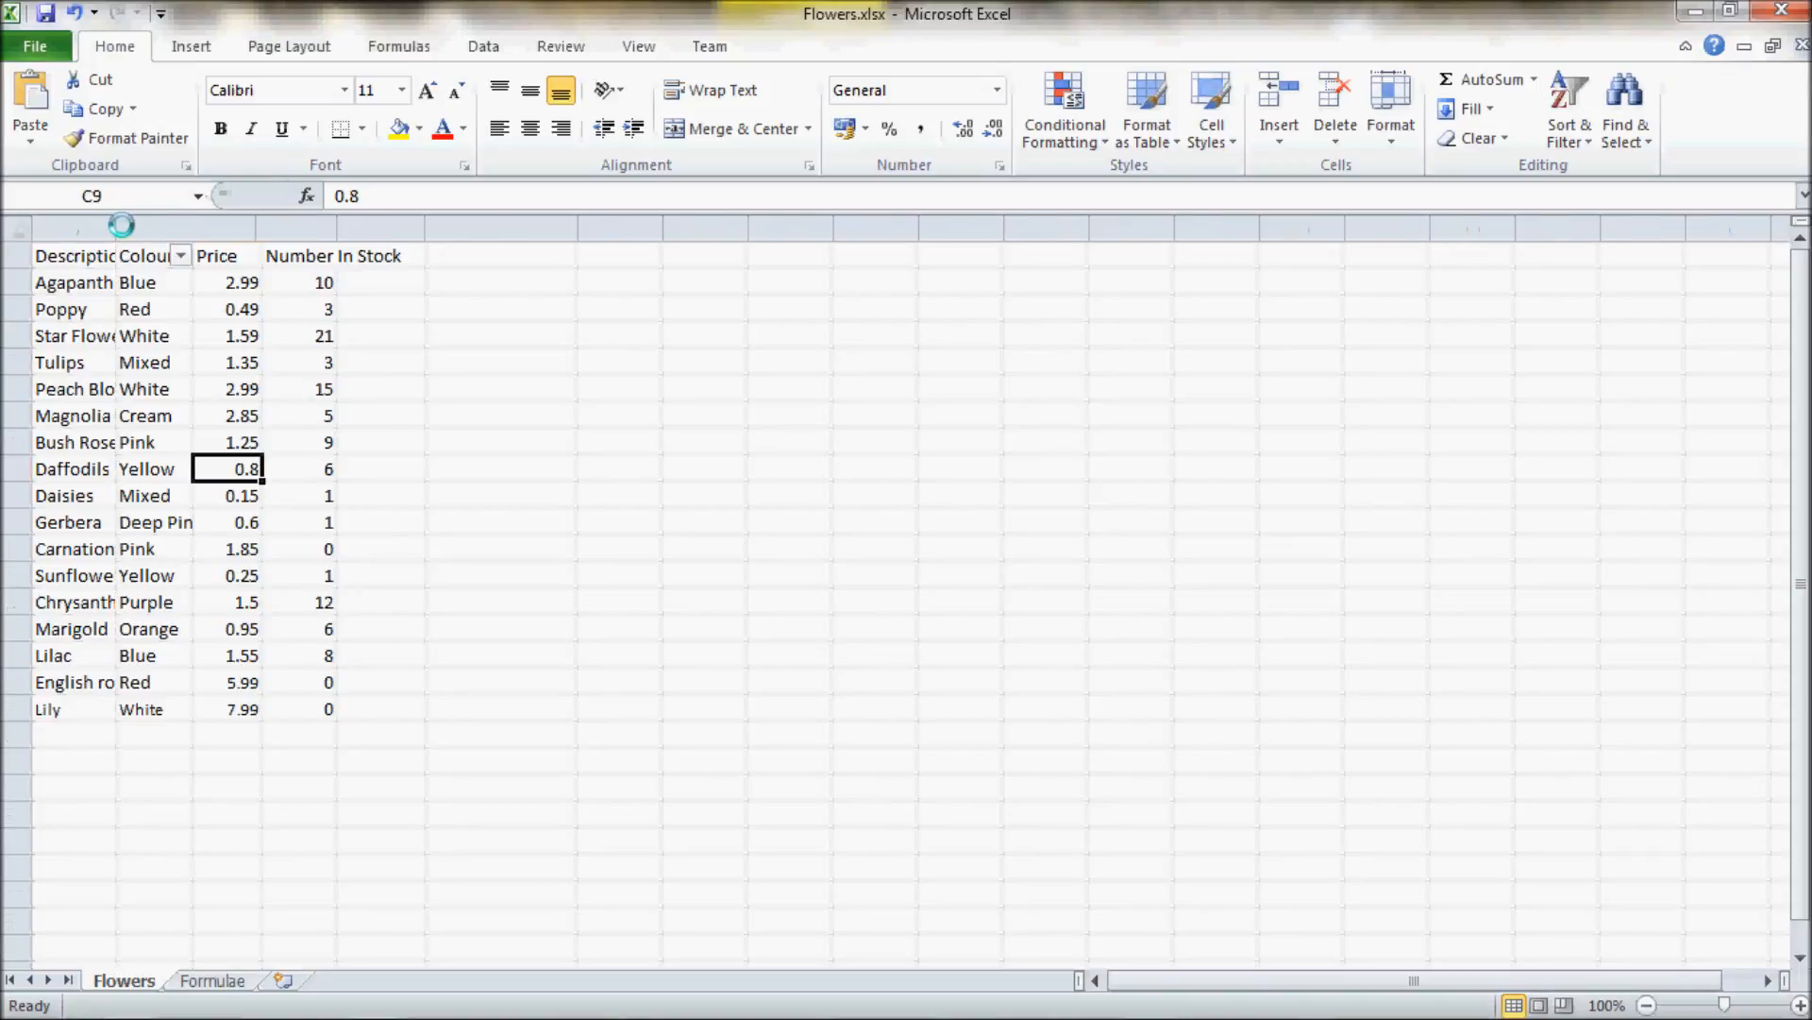
Auto-fit columns A, B and D one at a time so their contents show in full
double_click(119, 229)
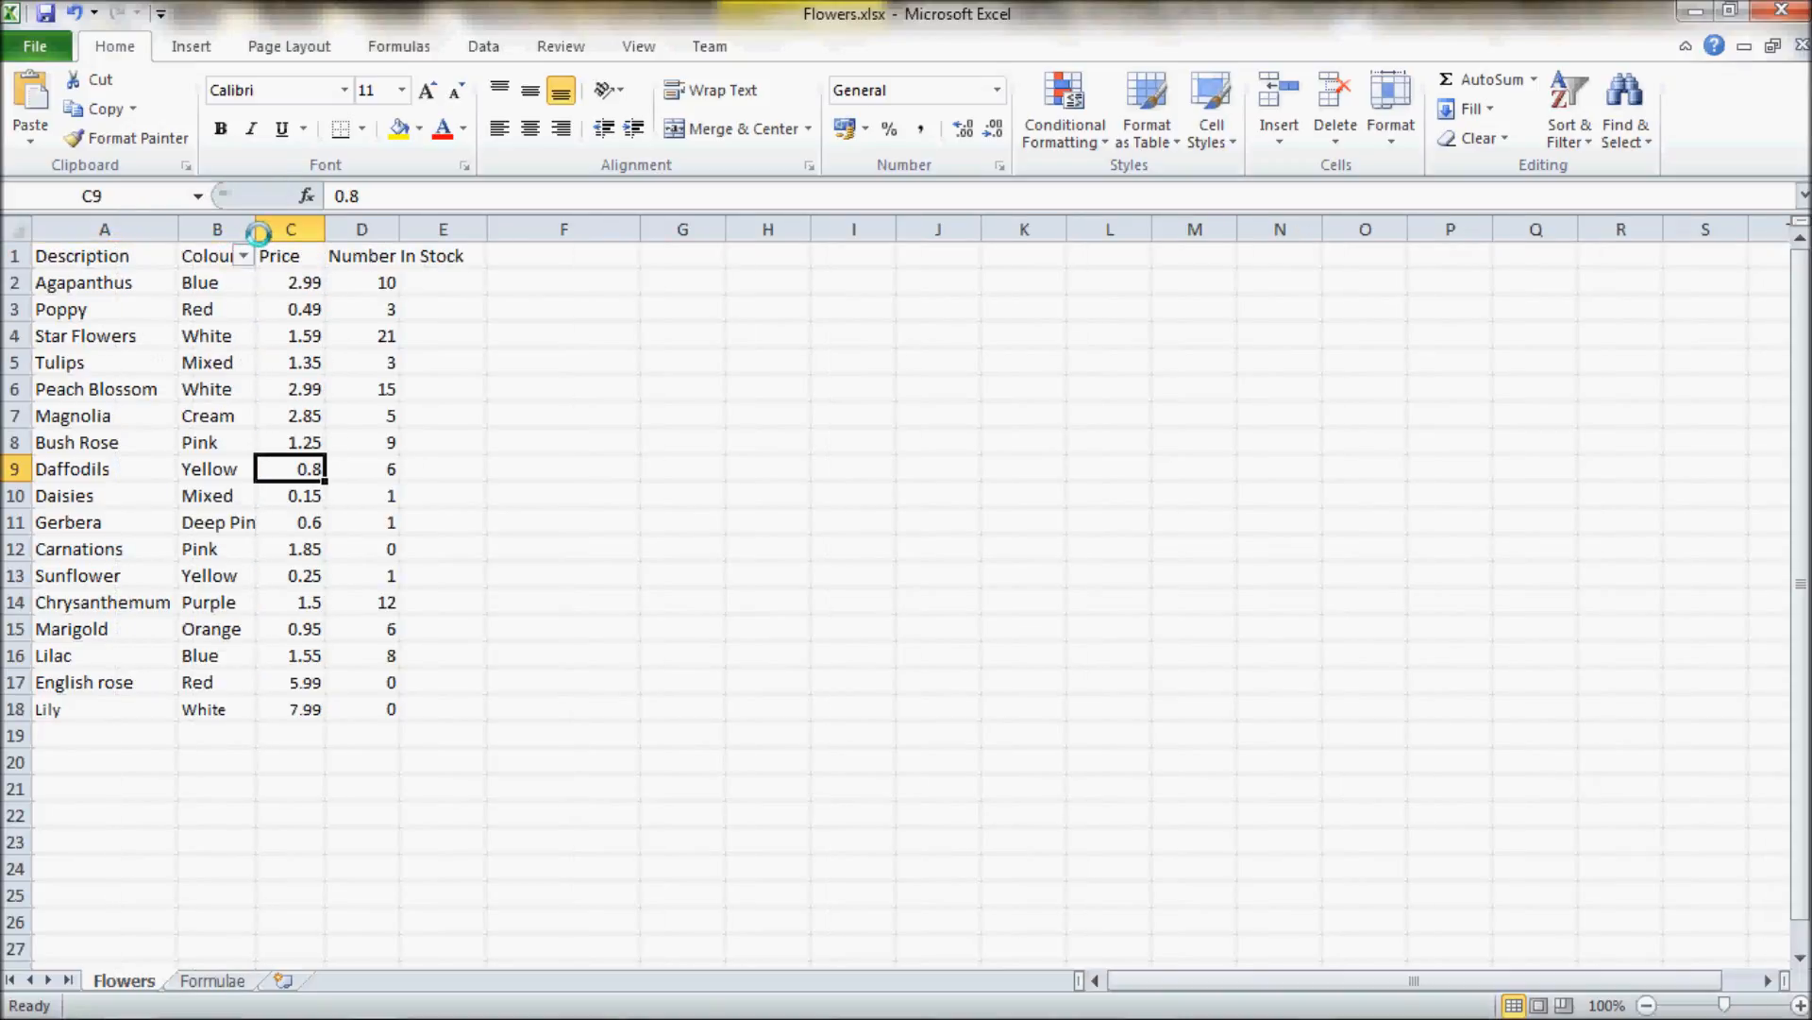
double_click(257, 230)
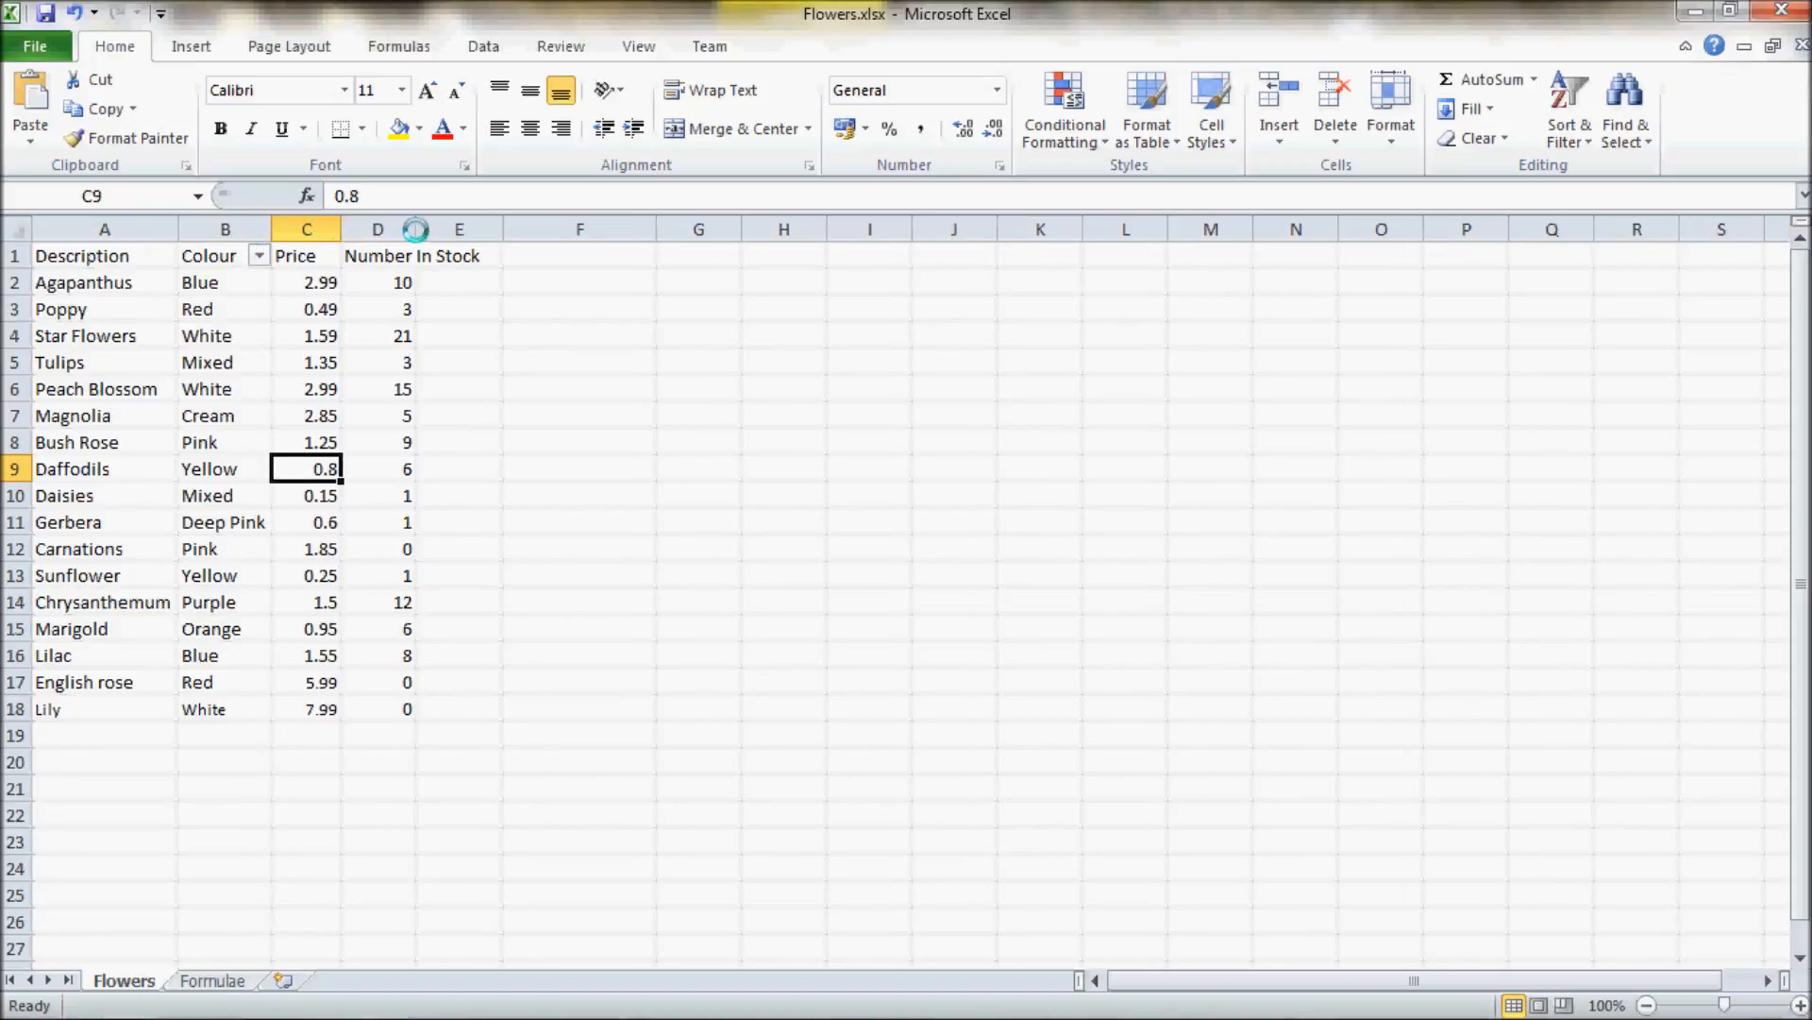
double_click(415, 229)
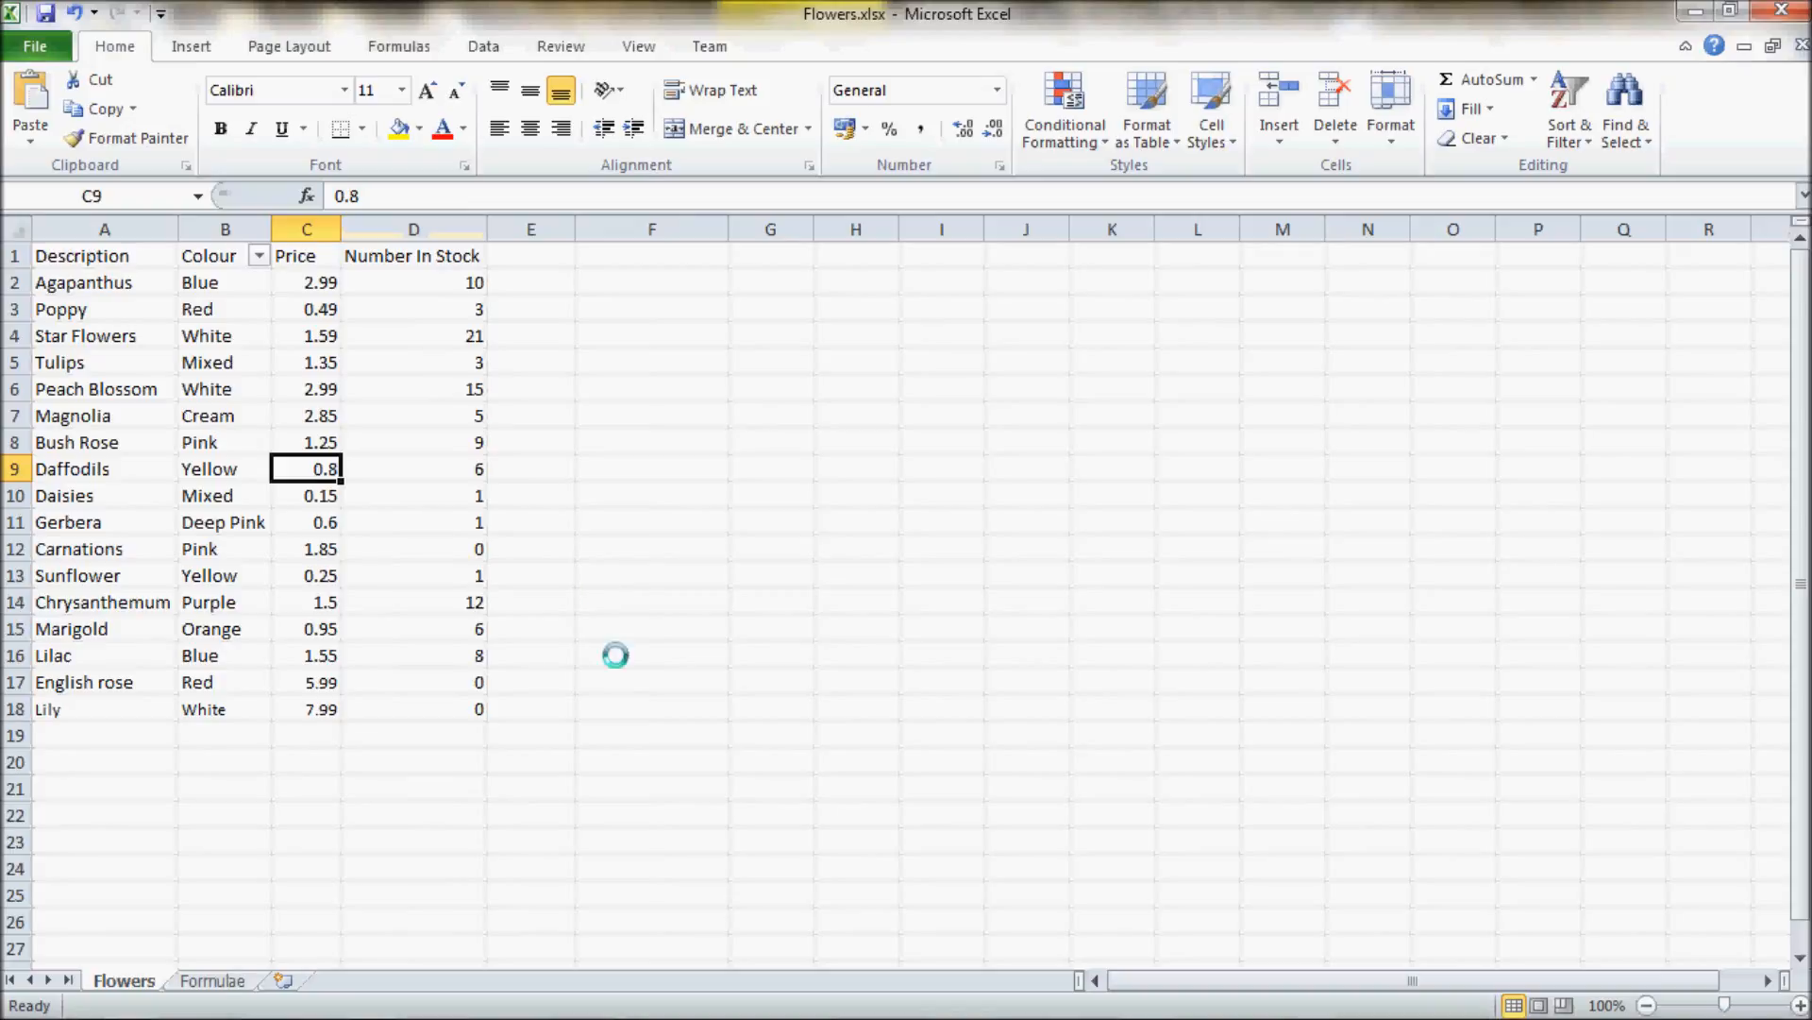
Narrow columns A and D again so that their contents no longer fit
click(183, 202)
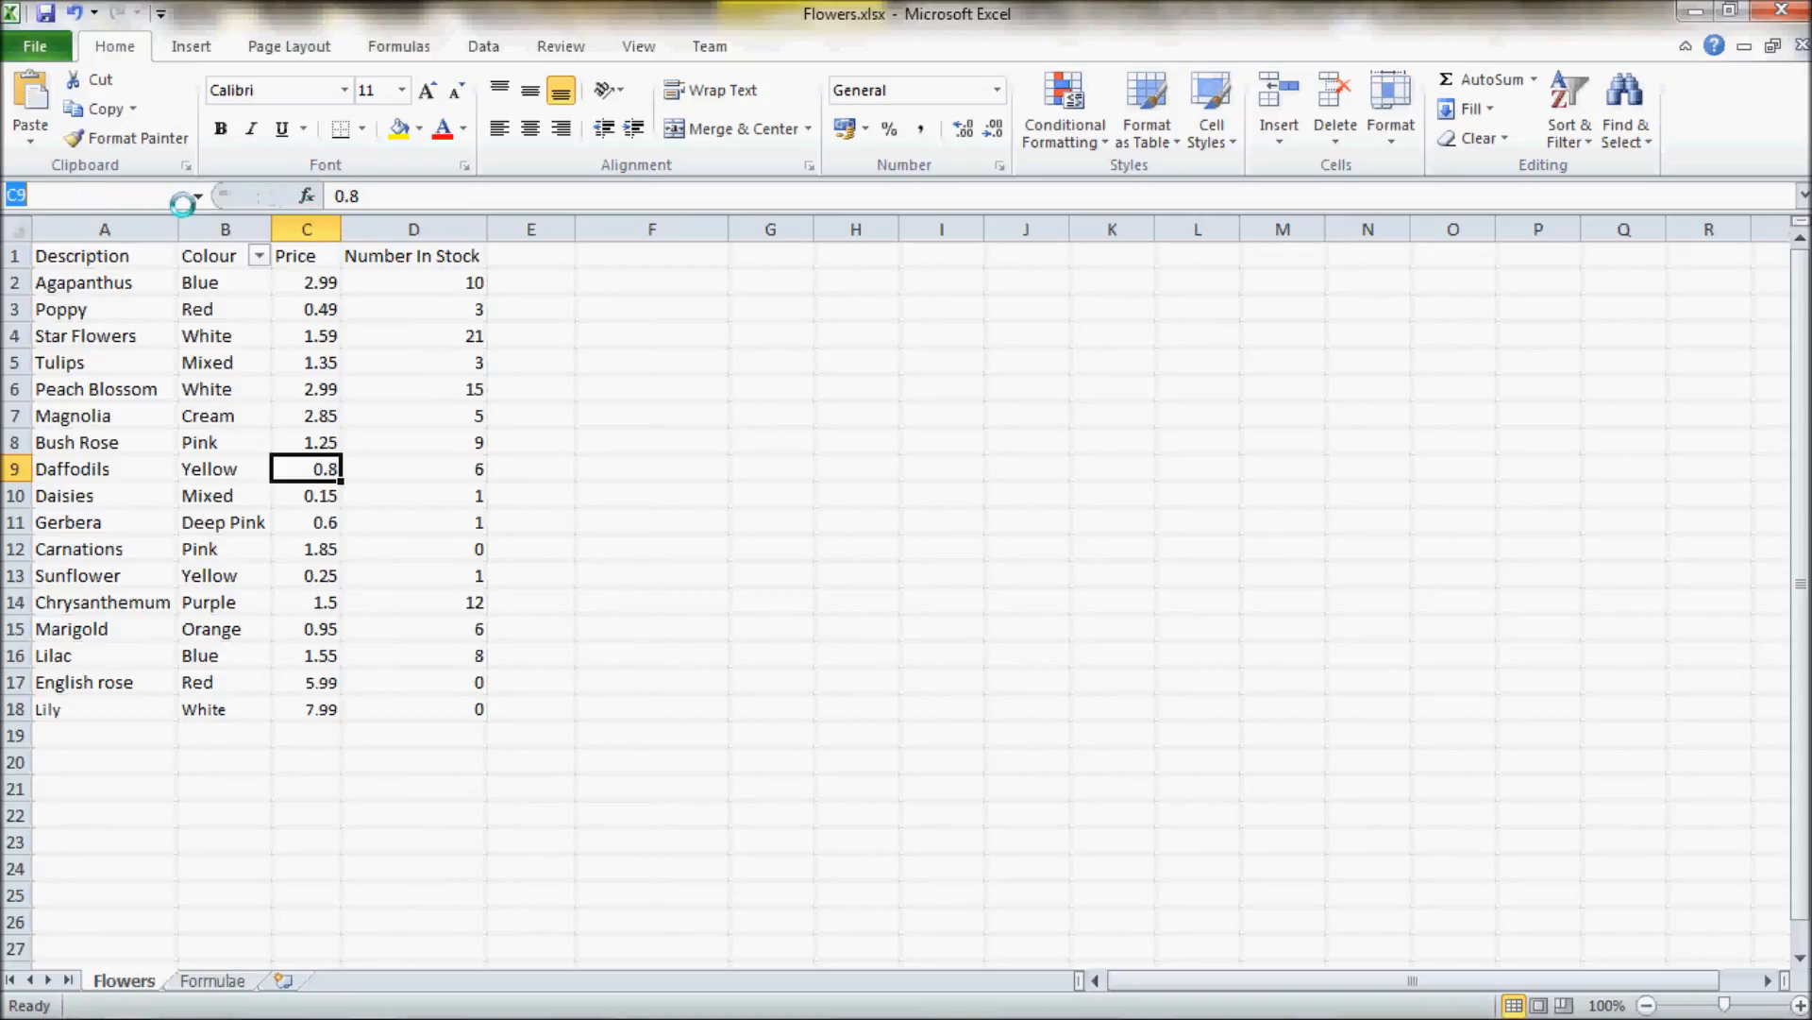
drag(176, 229, 116, 229)
drag(424, 229, 348, 230)
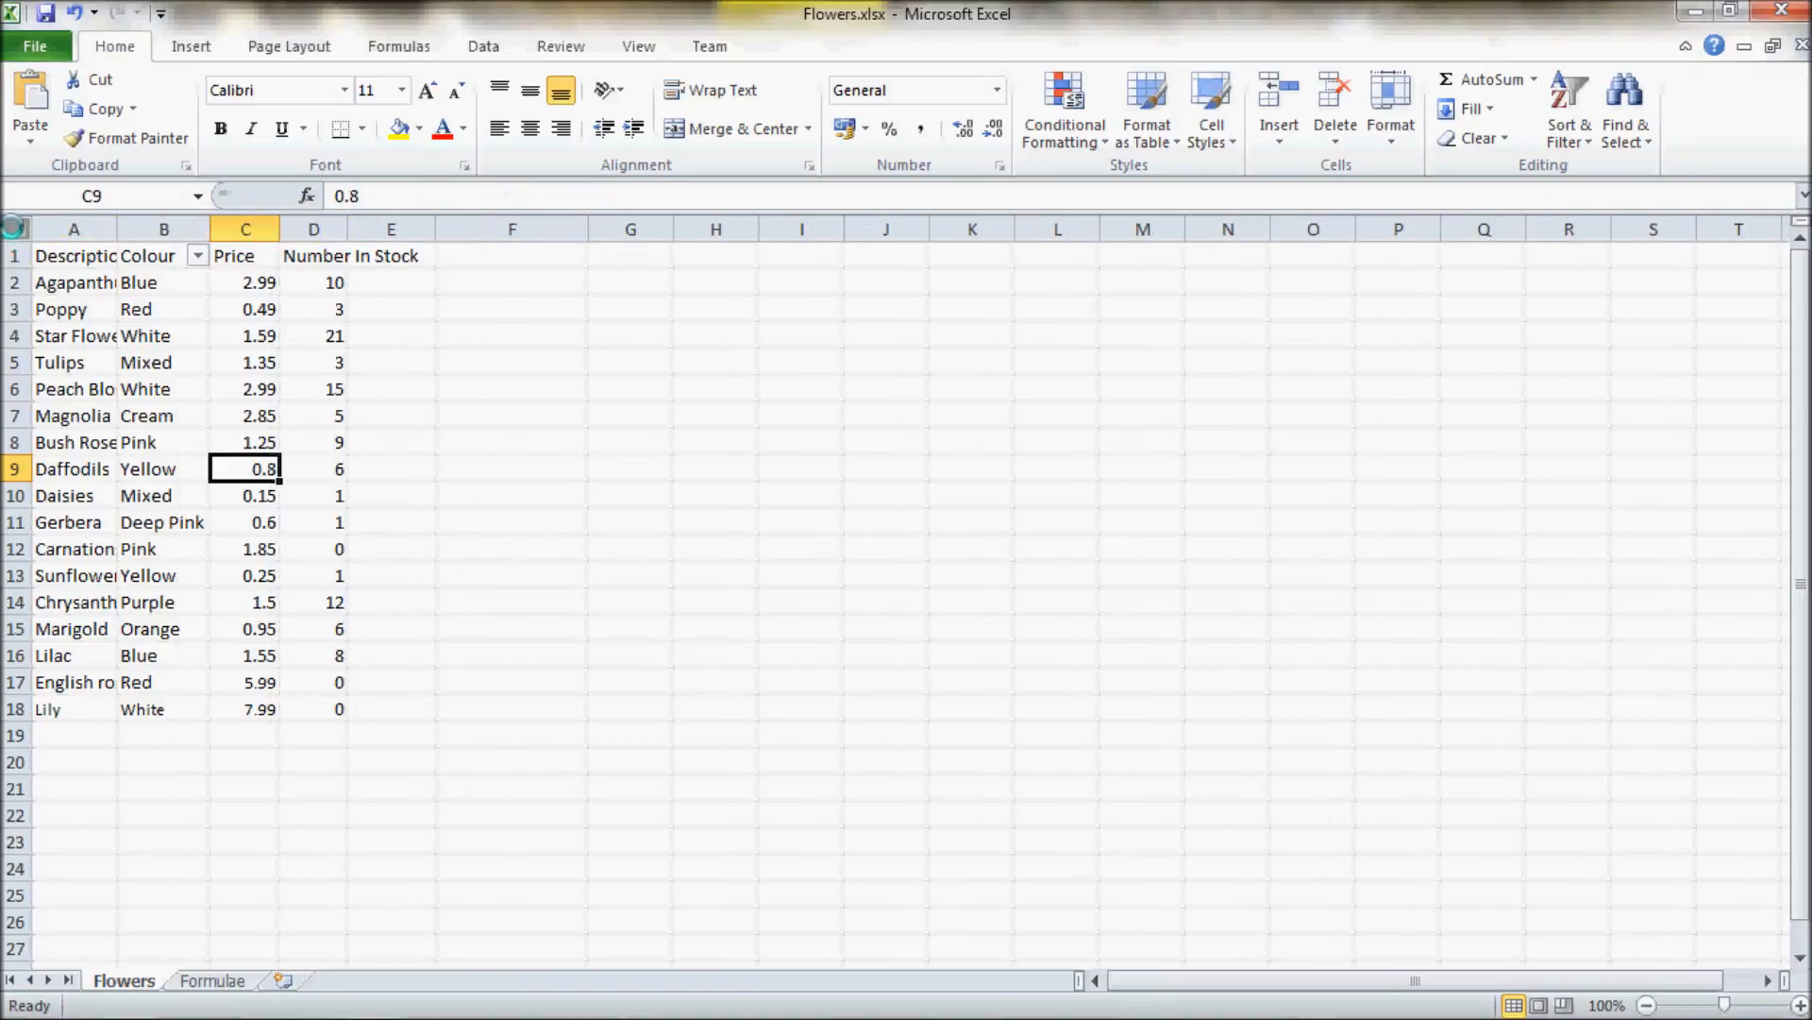
Select the whole sheet and auto-fit all its columns to their contents at once
click(13, 226)
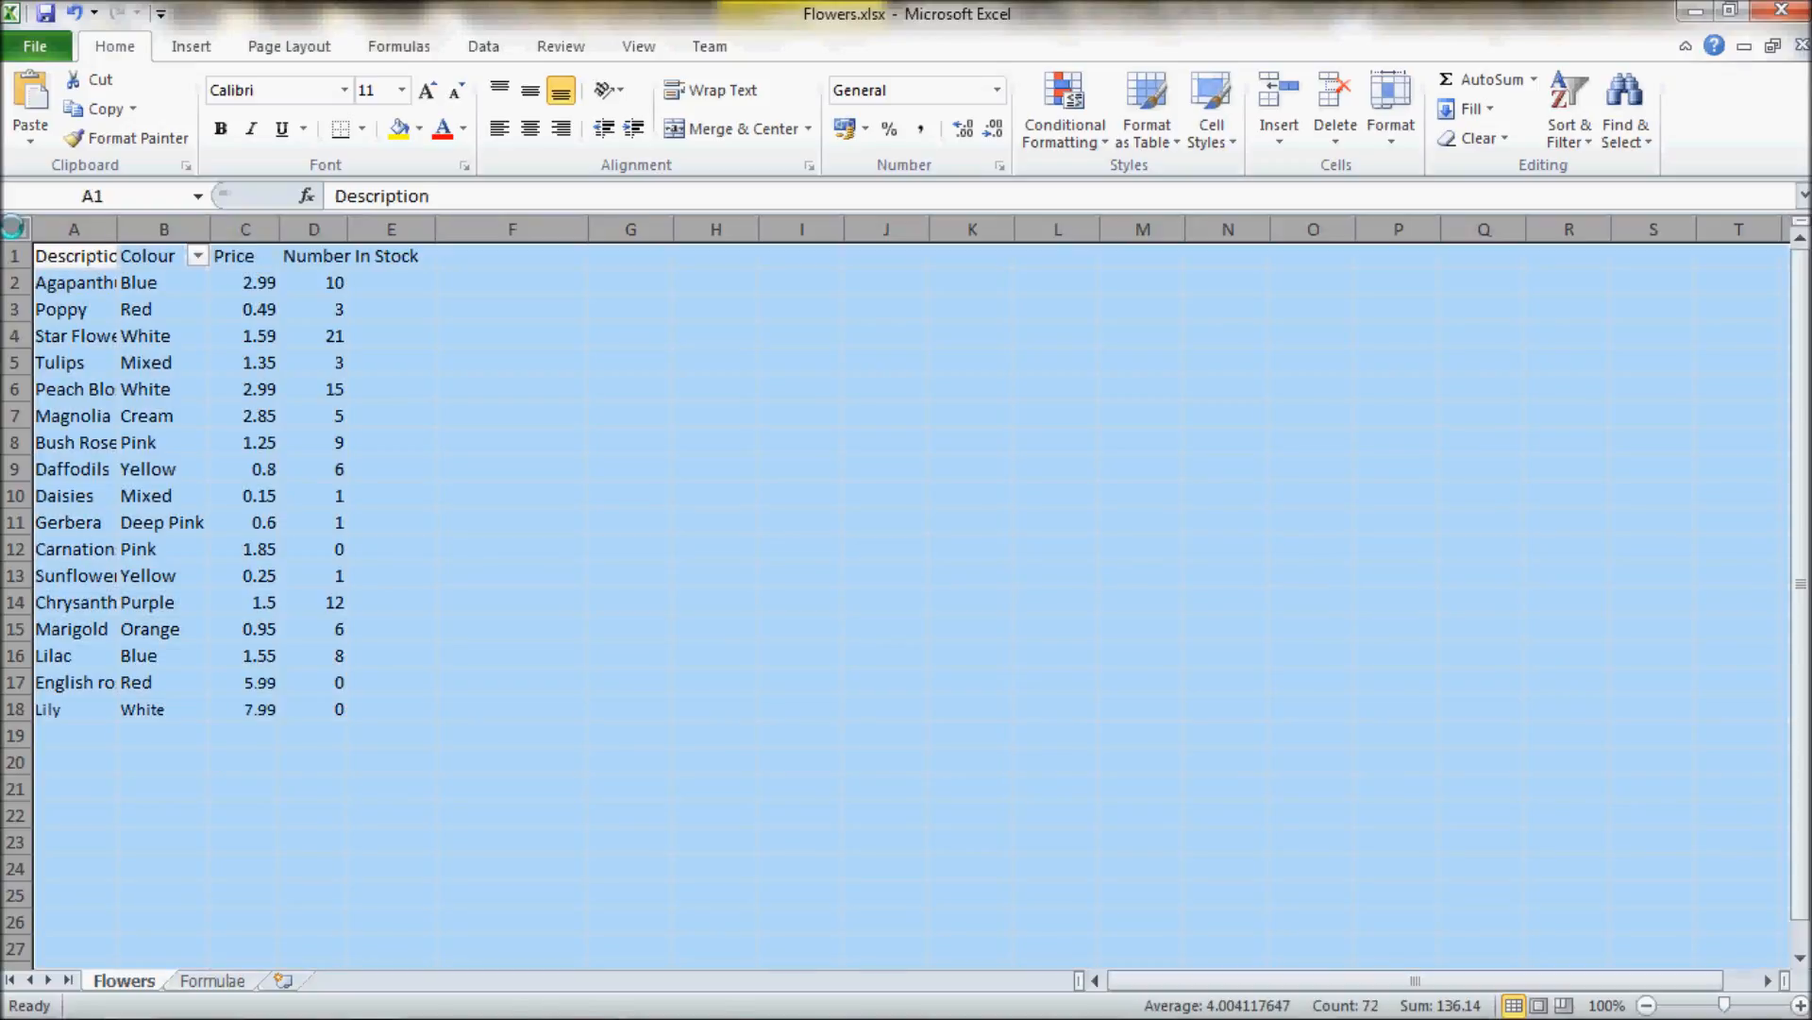
double_click(115, 228)
click(900, 585)
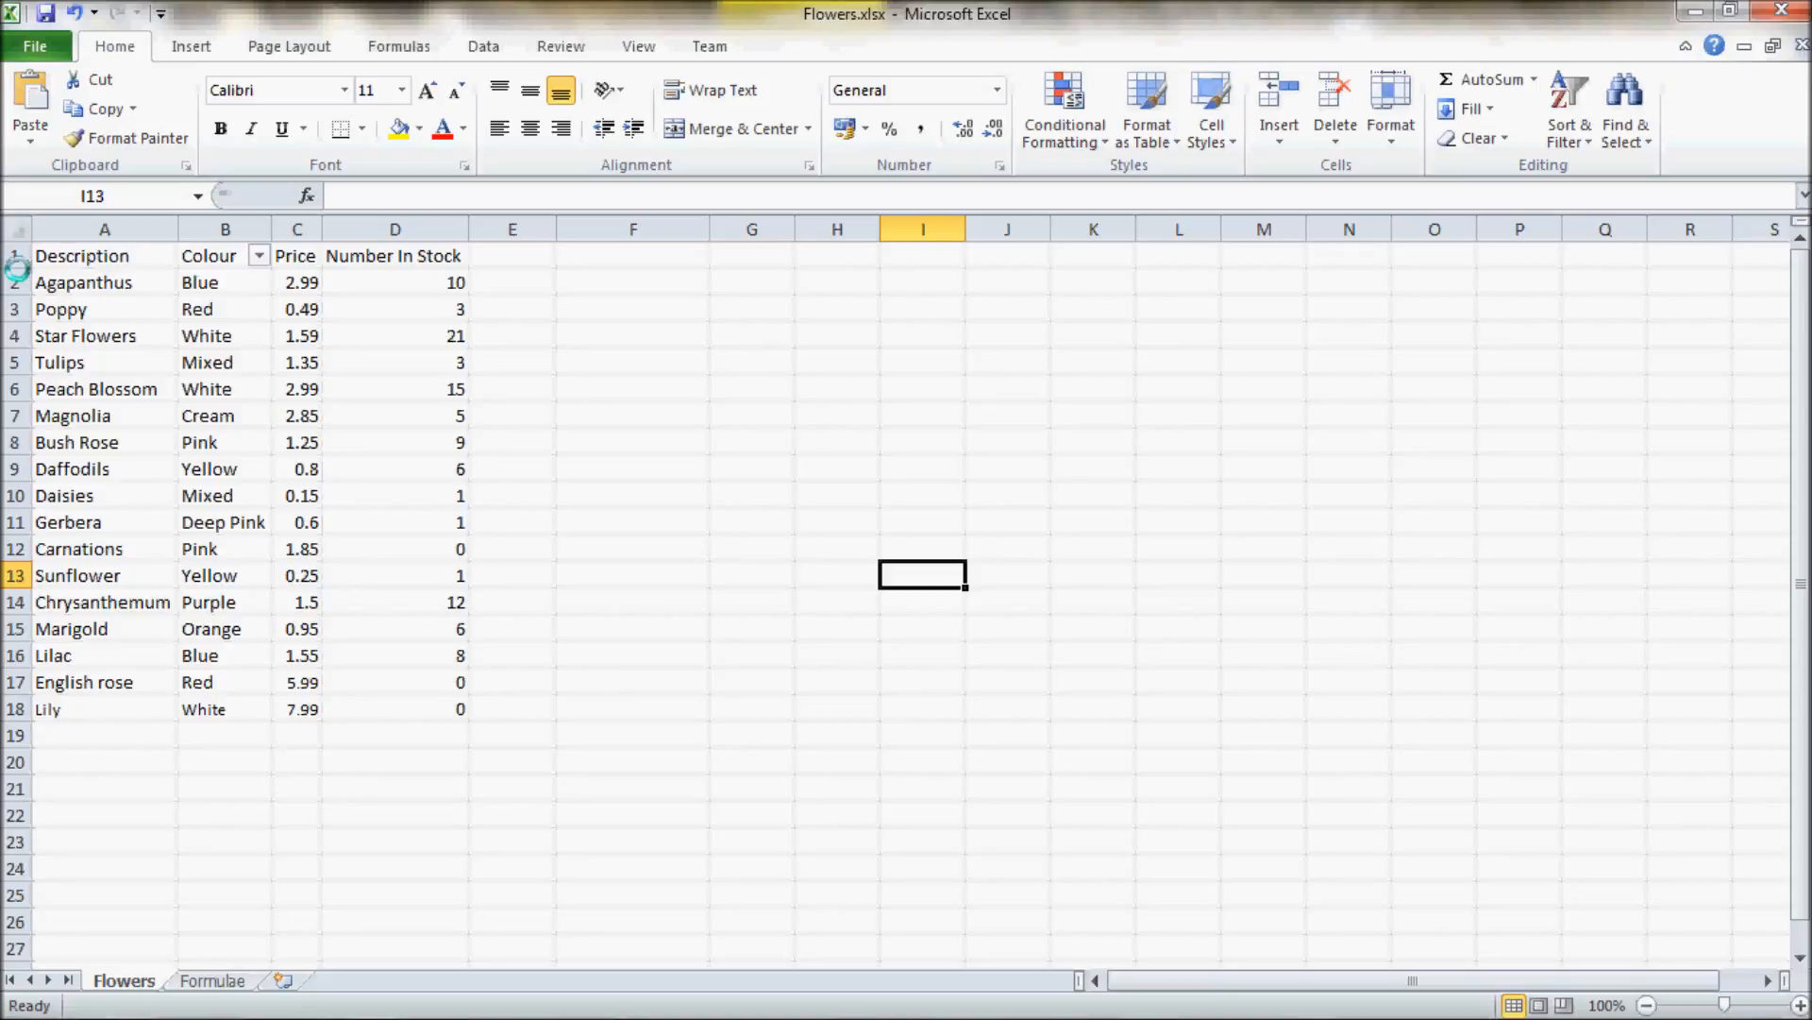
Make header row 1 about three times as tall and dismiss the low battery warning
drag(17, 268, 15, 322)
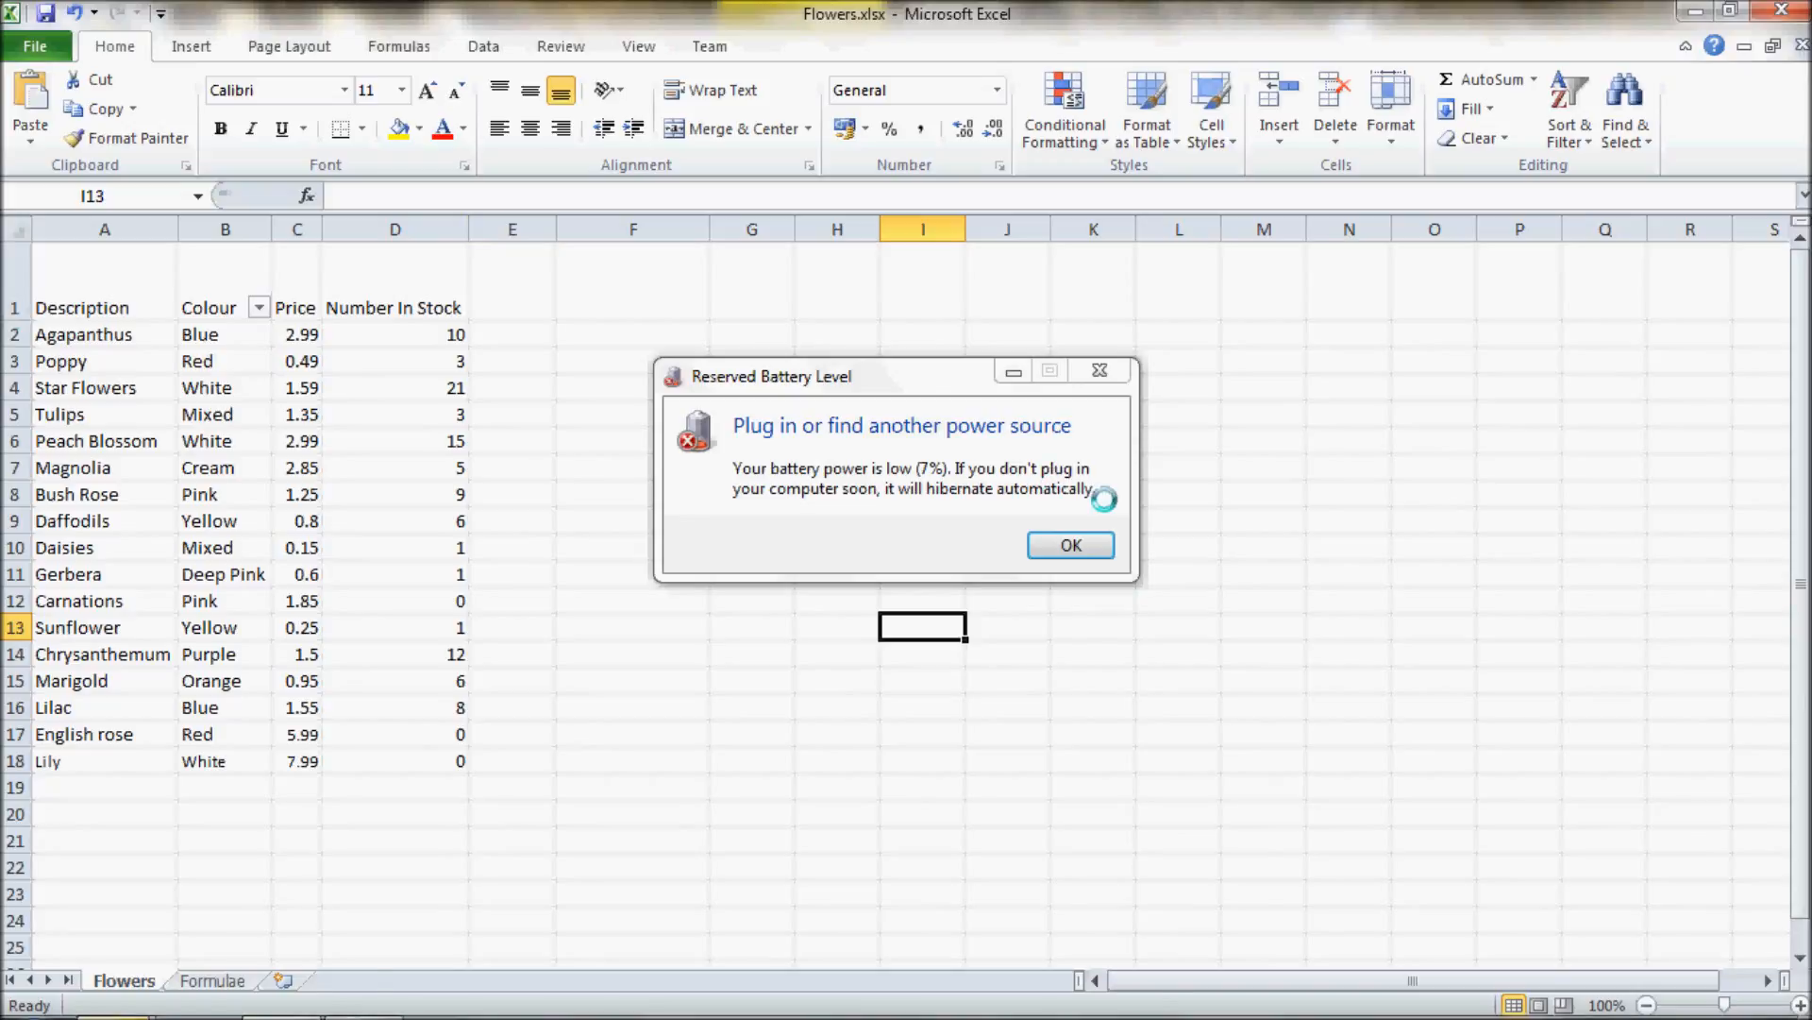
click(1081, 543)
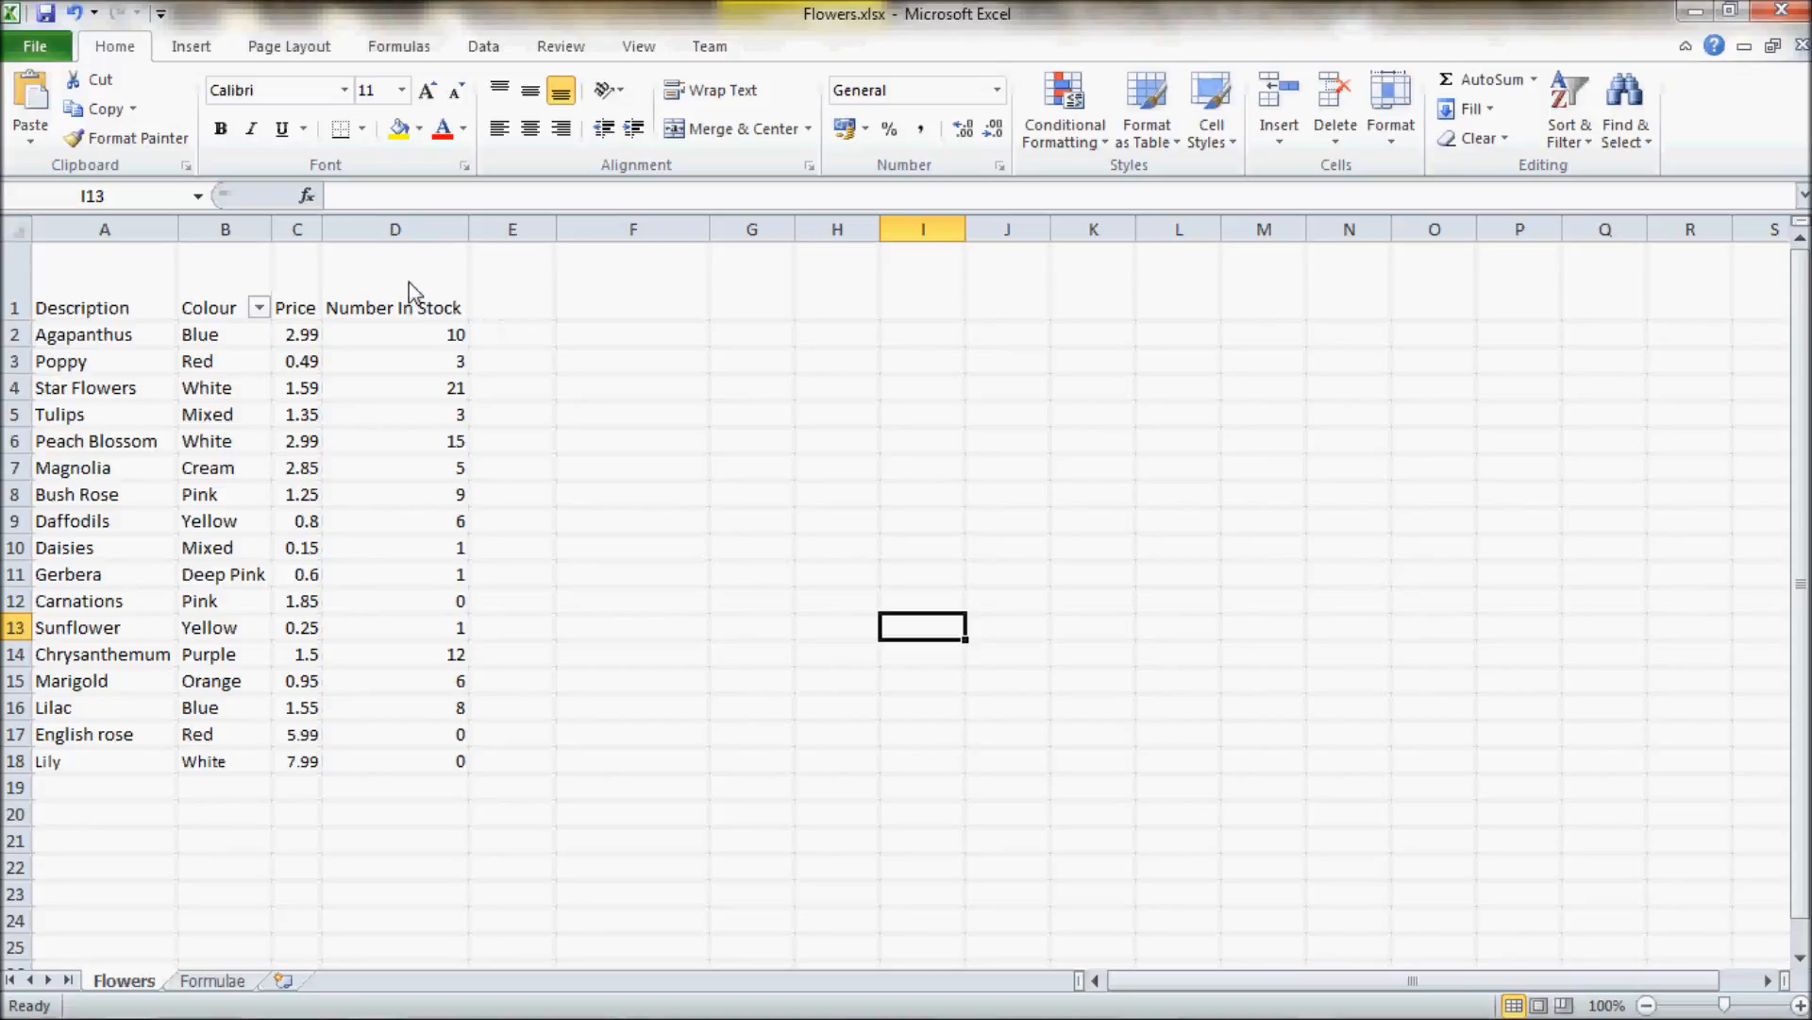
Enable text wrapping for the whole of header row 1 through its cell formatting
click(15, 274)
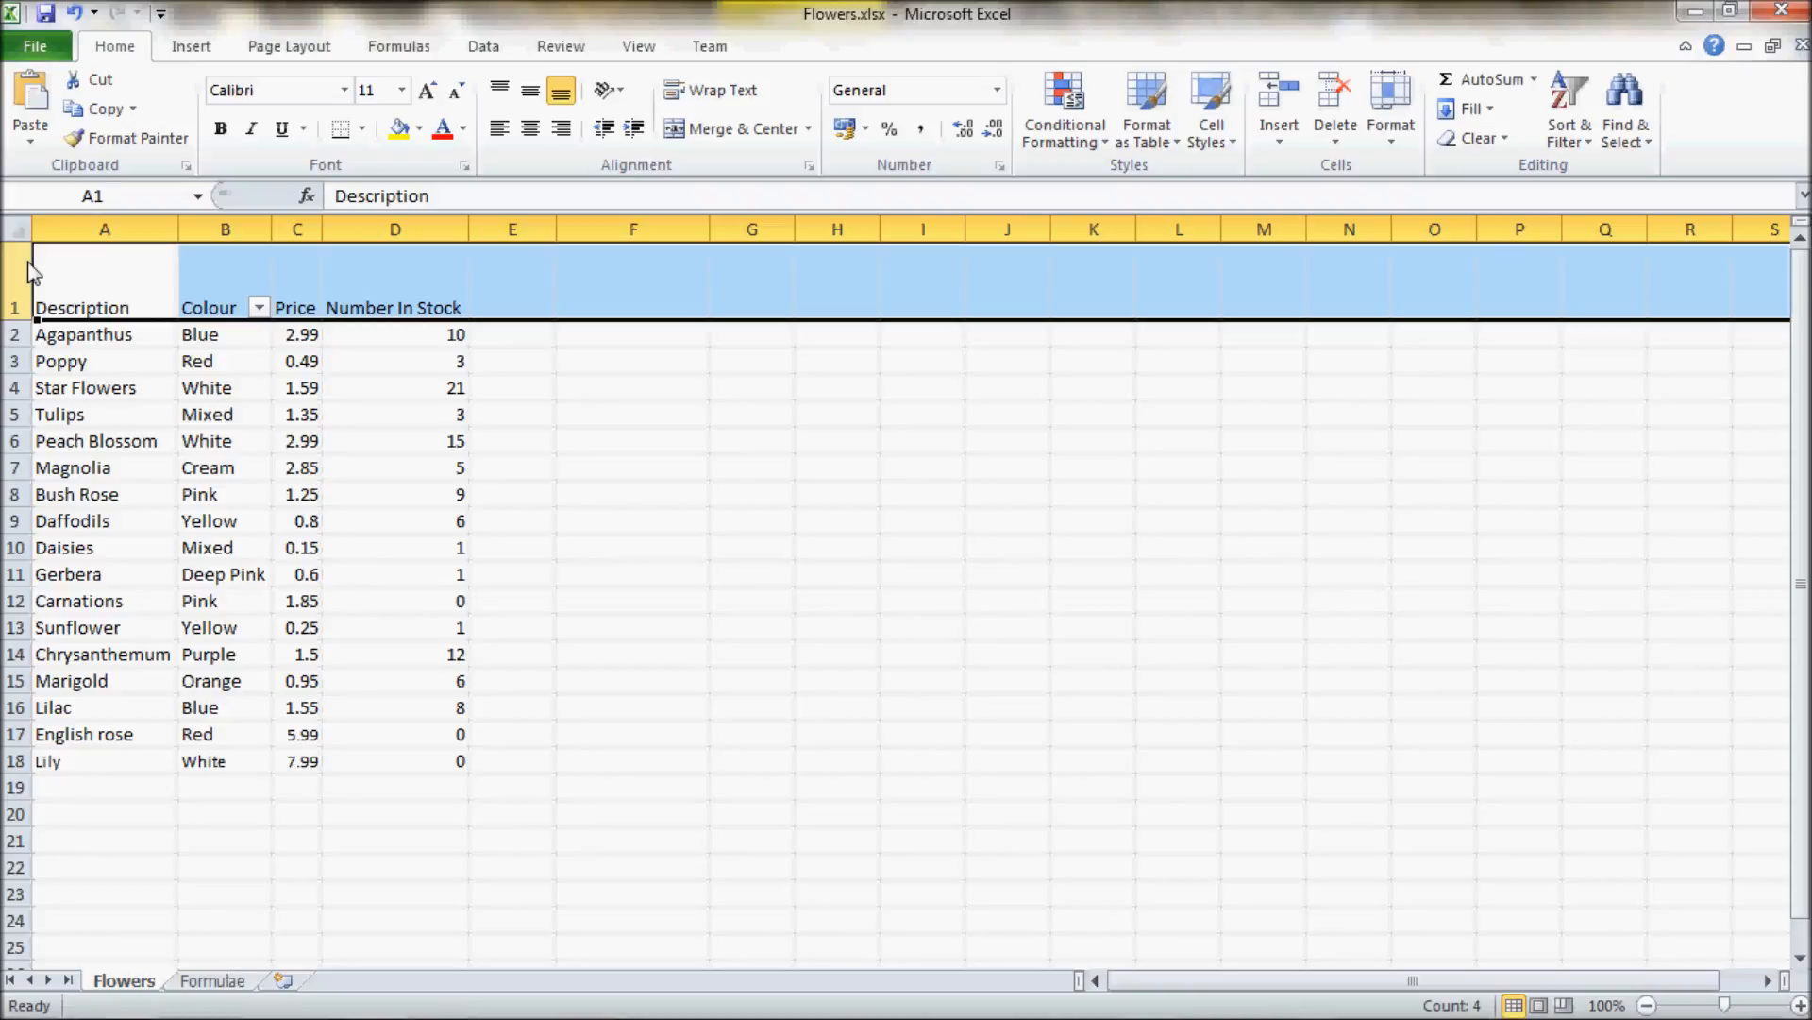
right_click(410, 278)
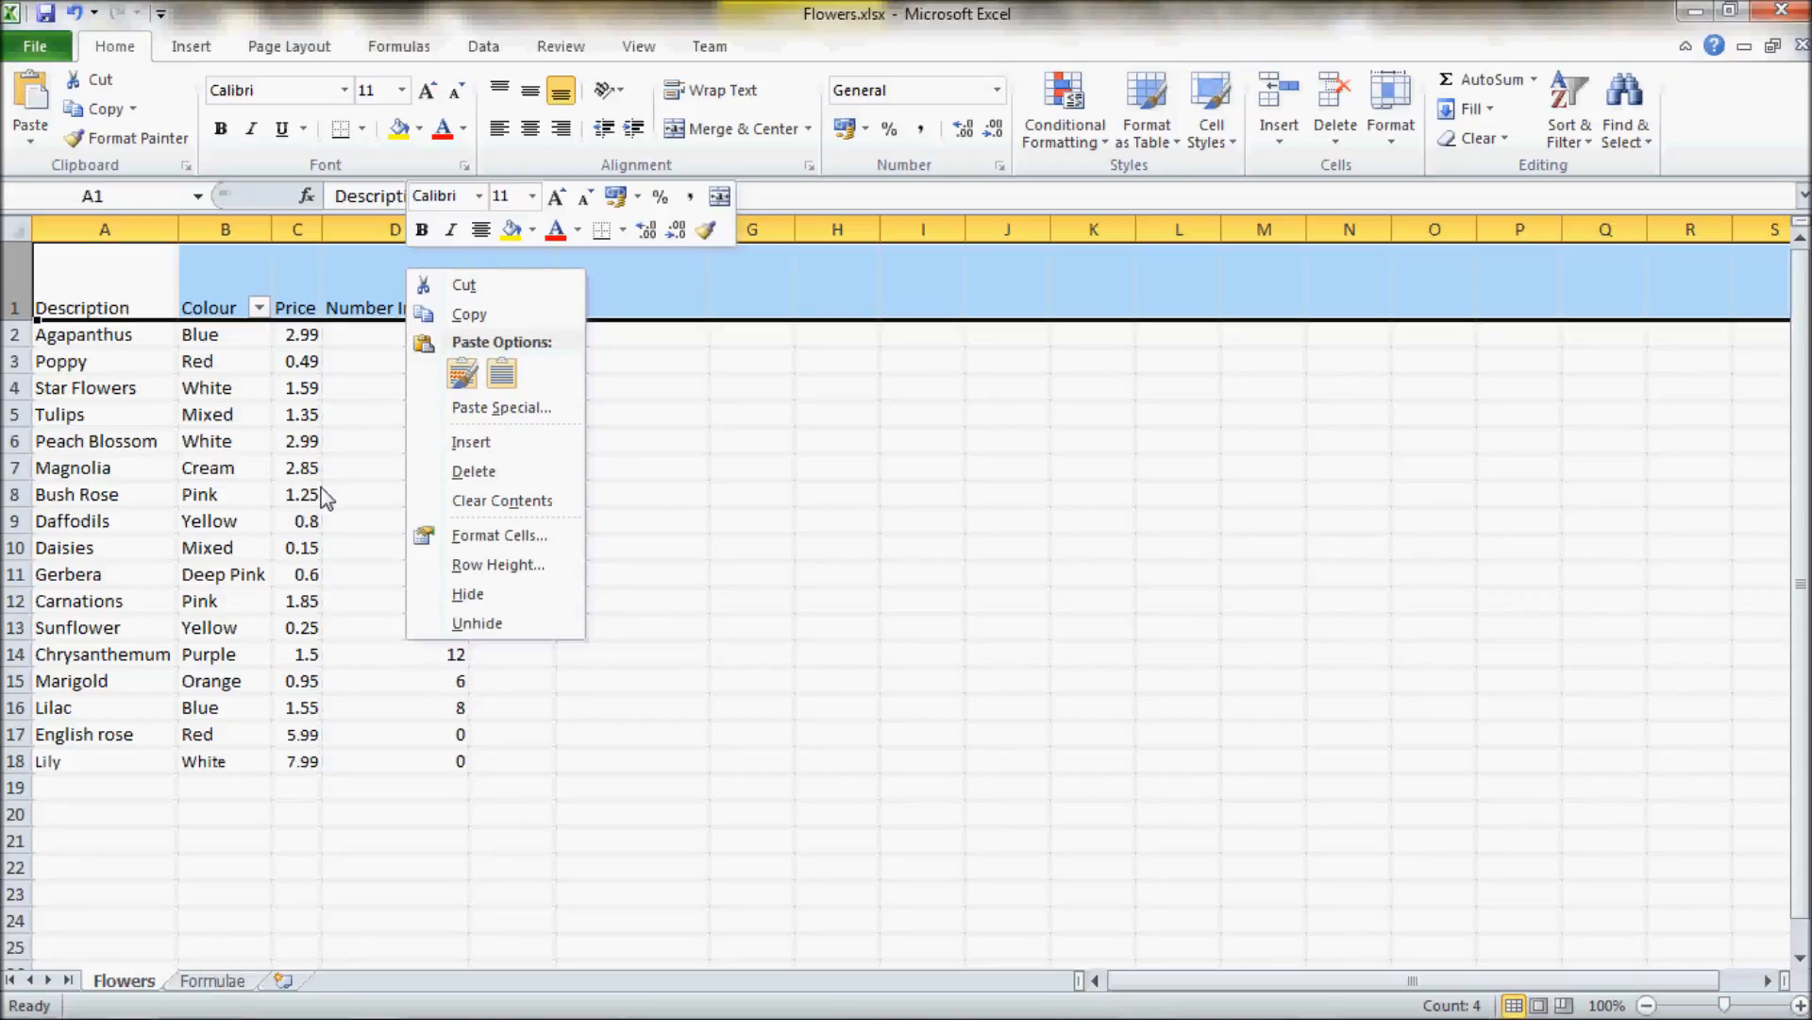
click(503, 536)
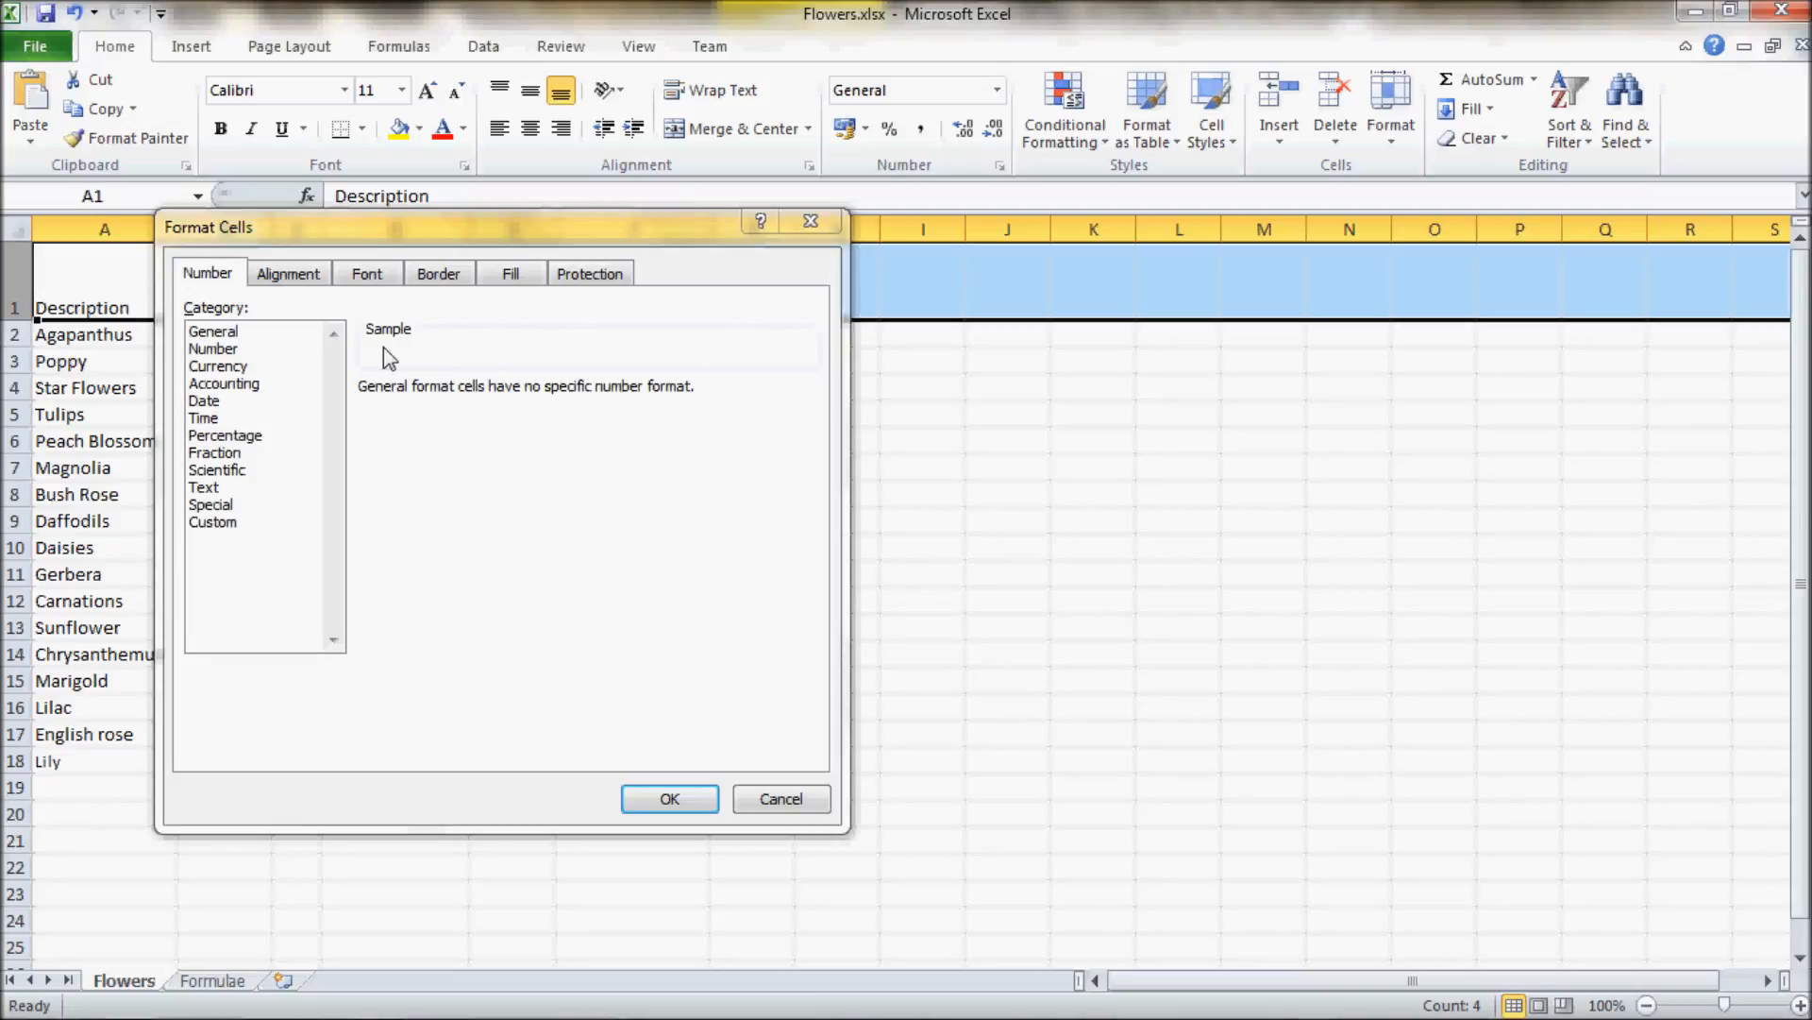
click(292, 274)
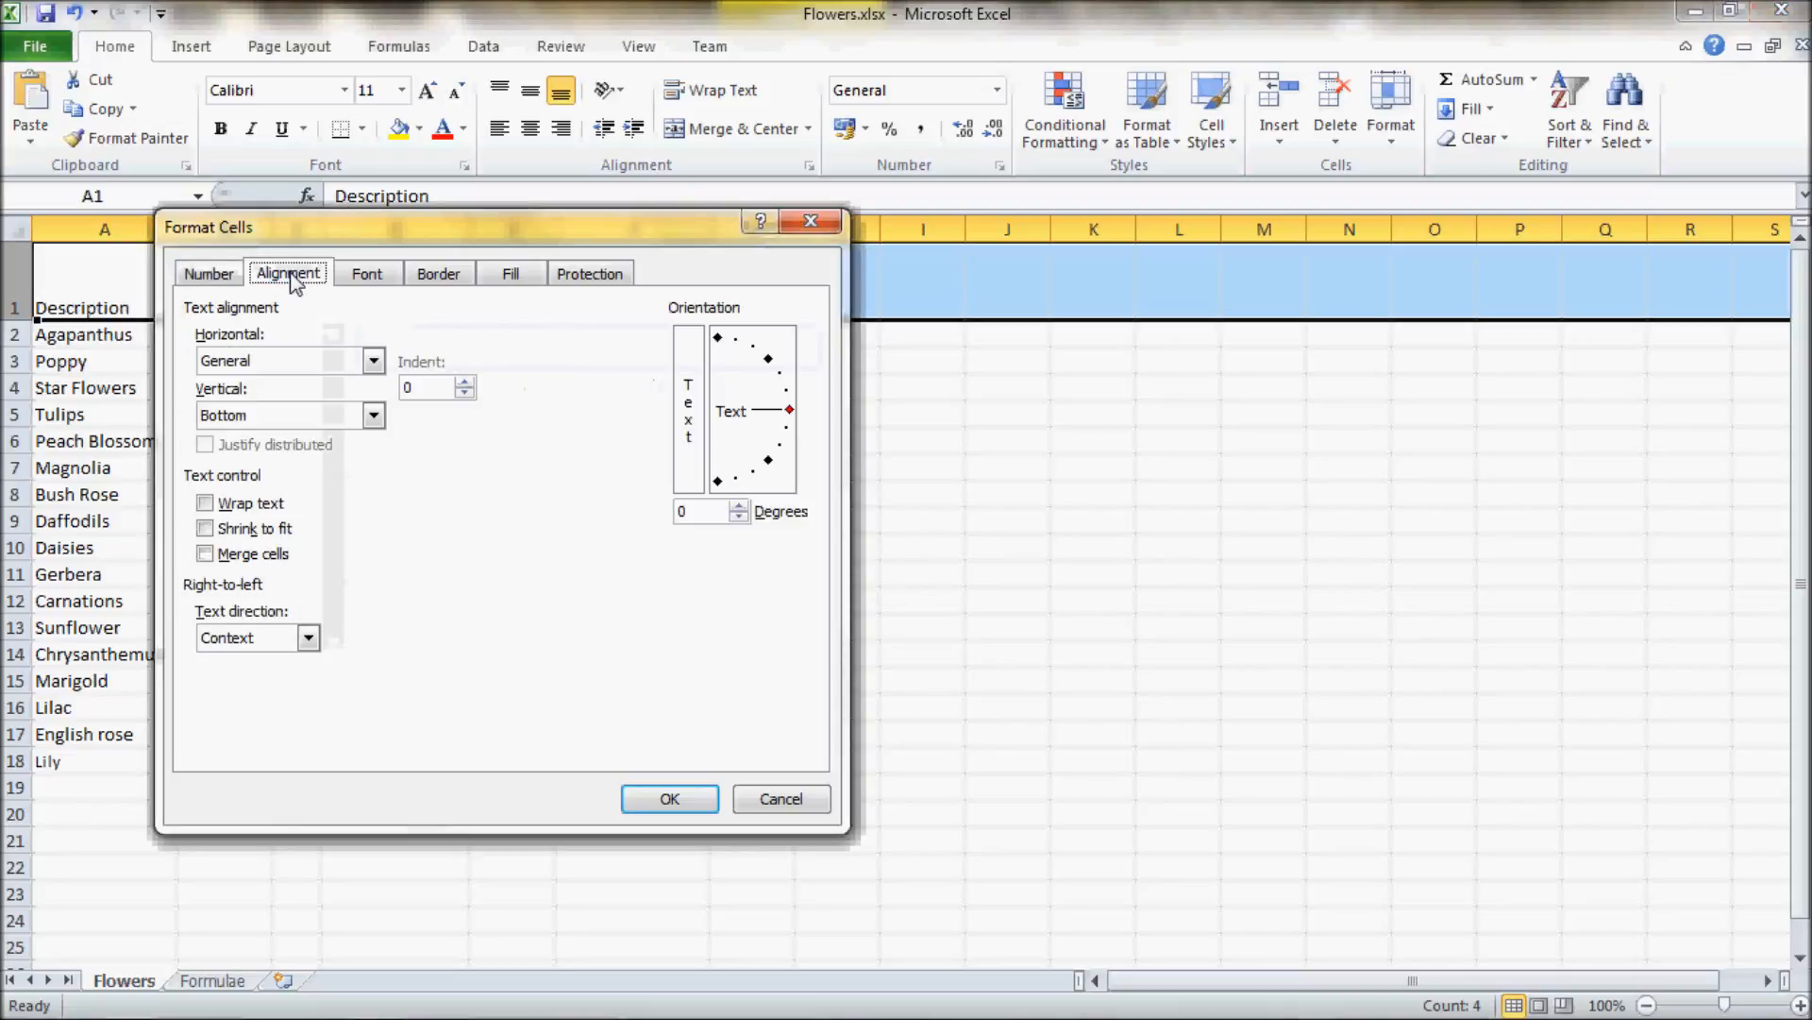
click(238, 506)
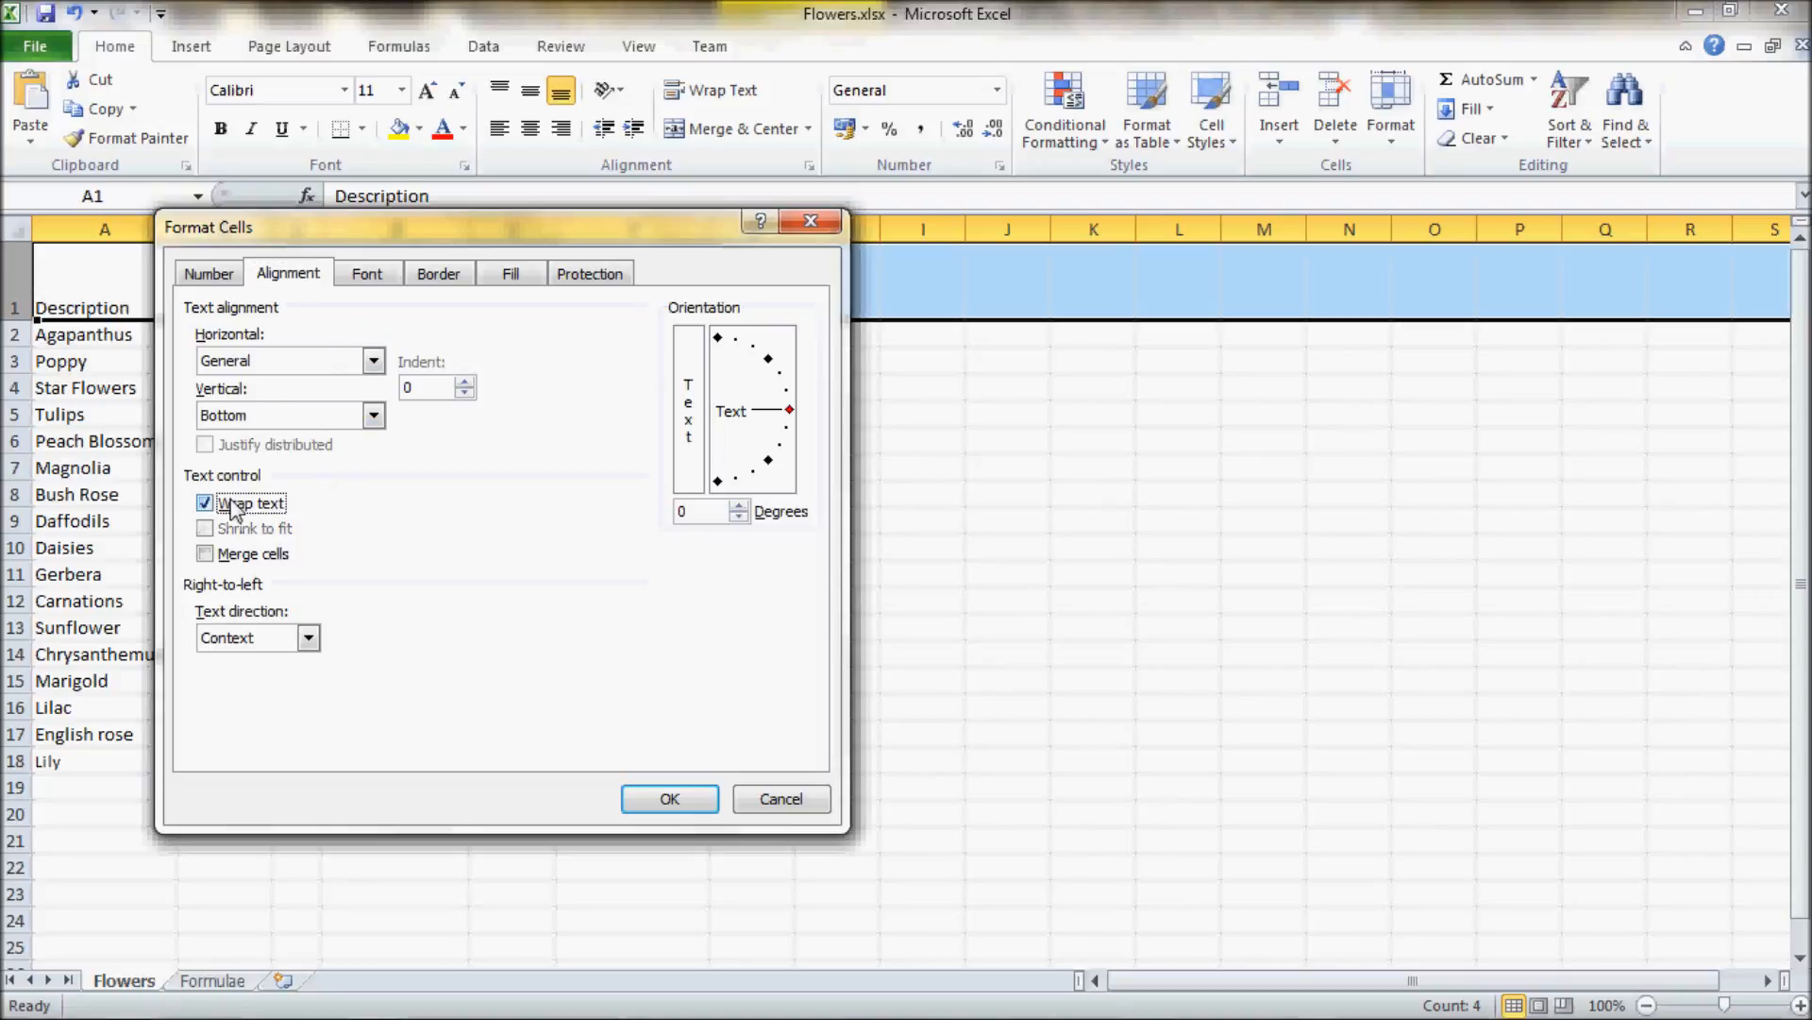
drag(432, 236, 874, 324)
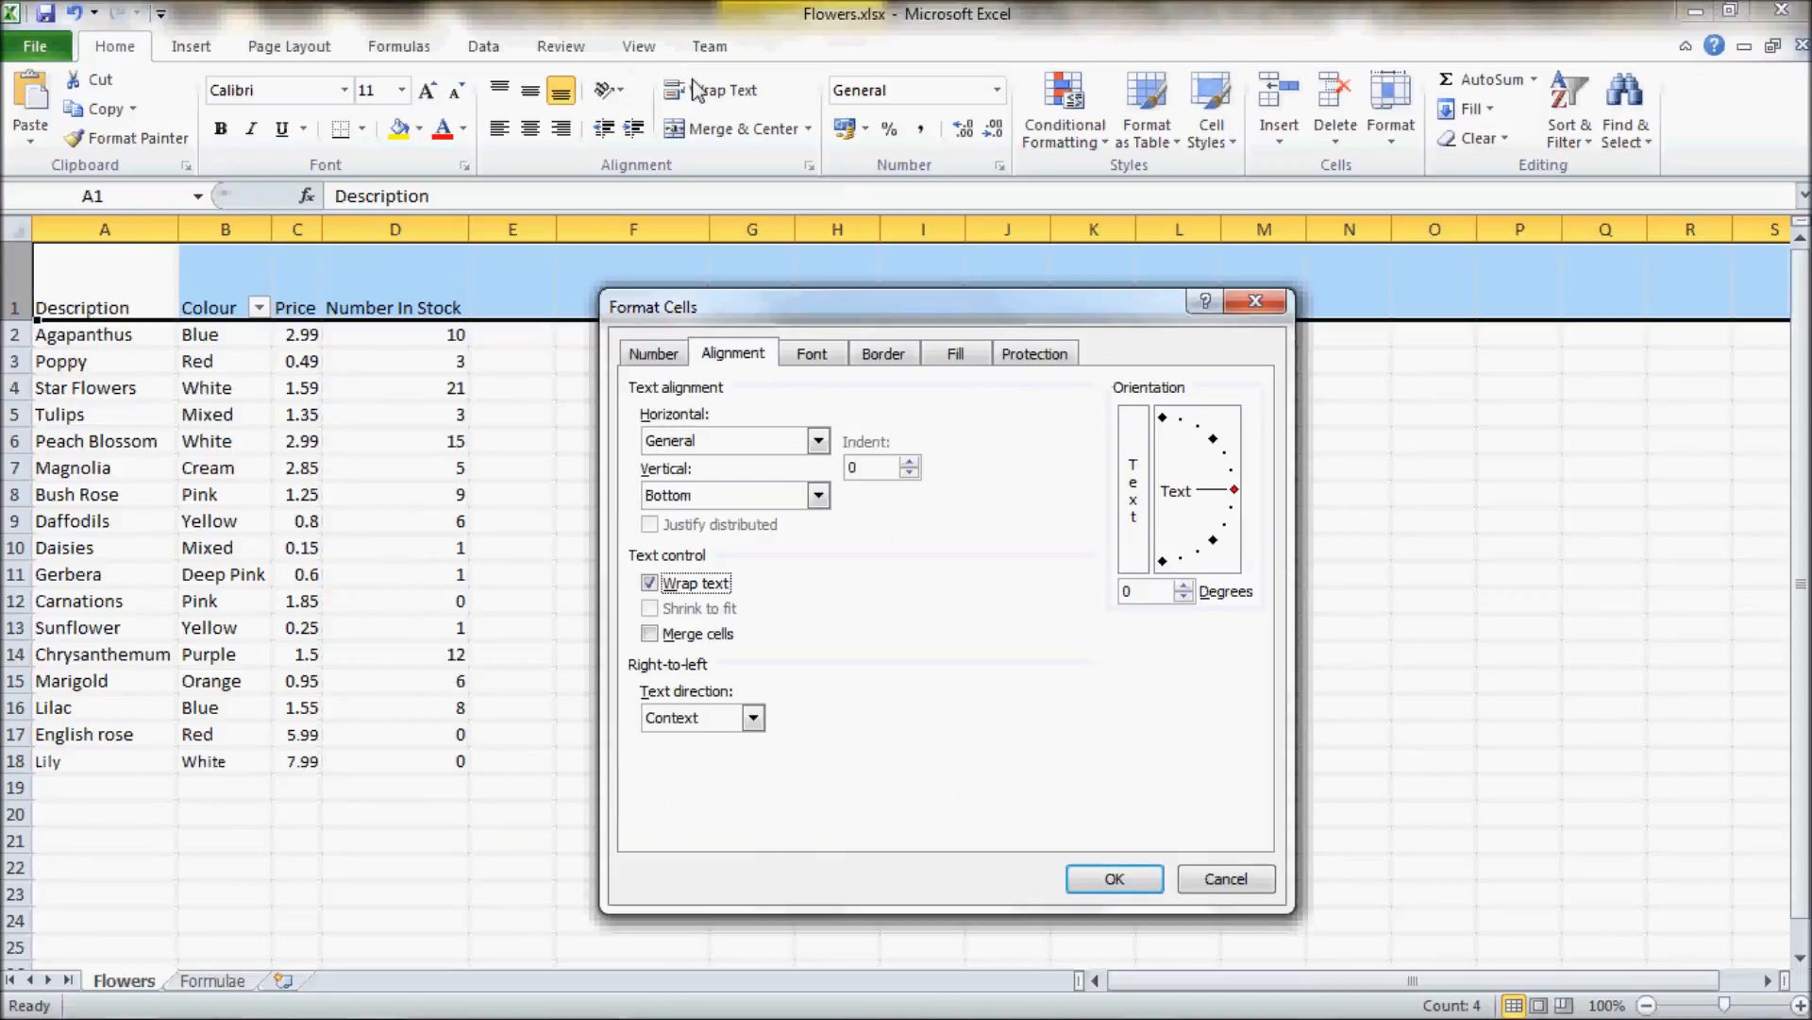
click(1101, 885)
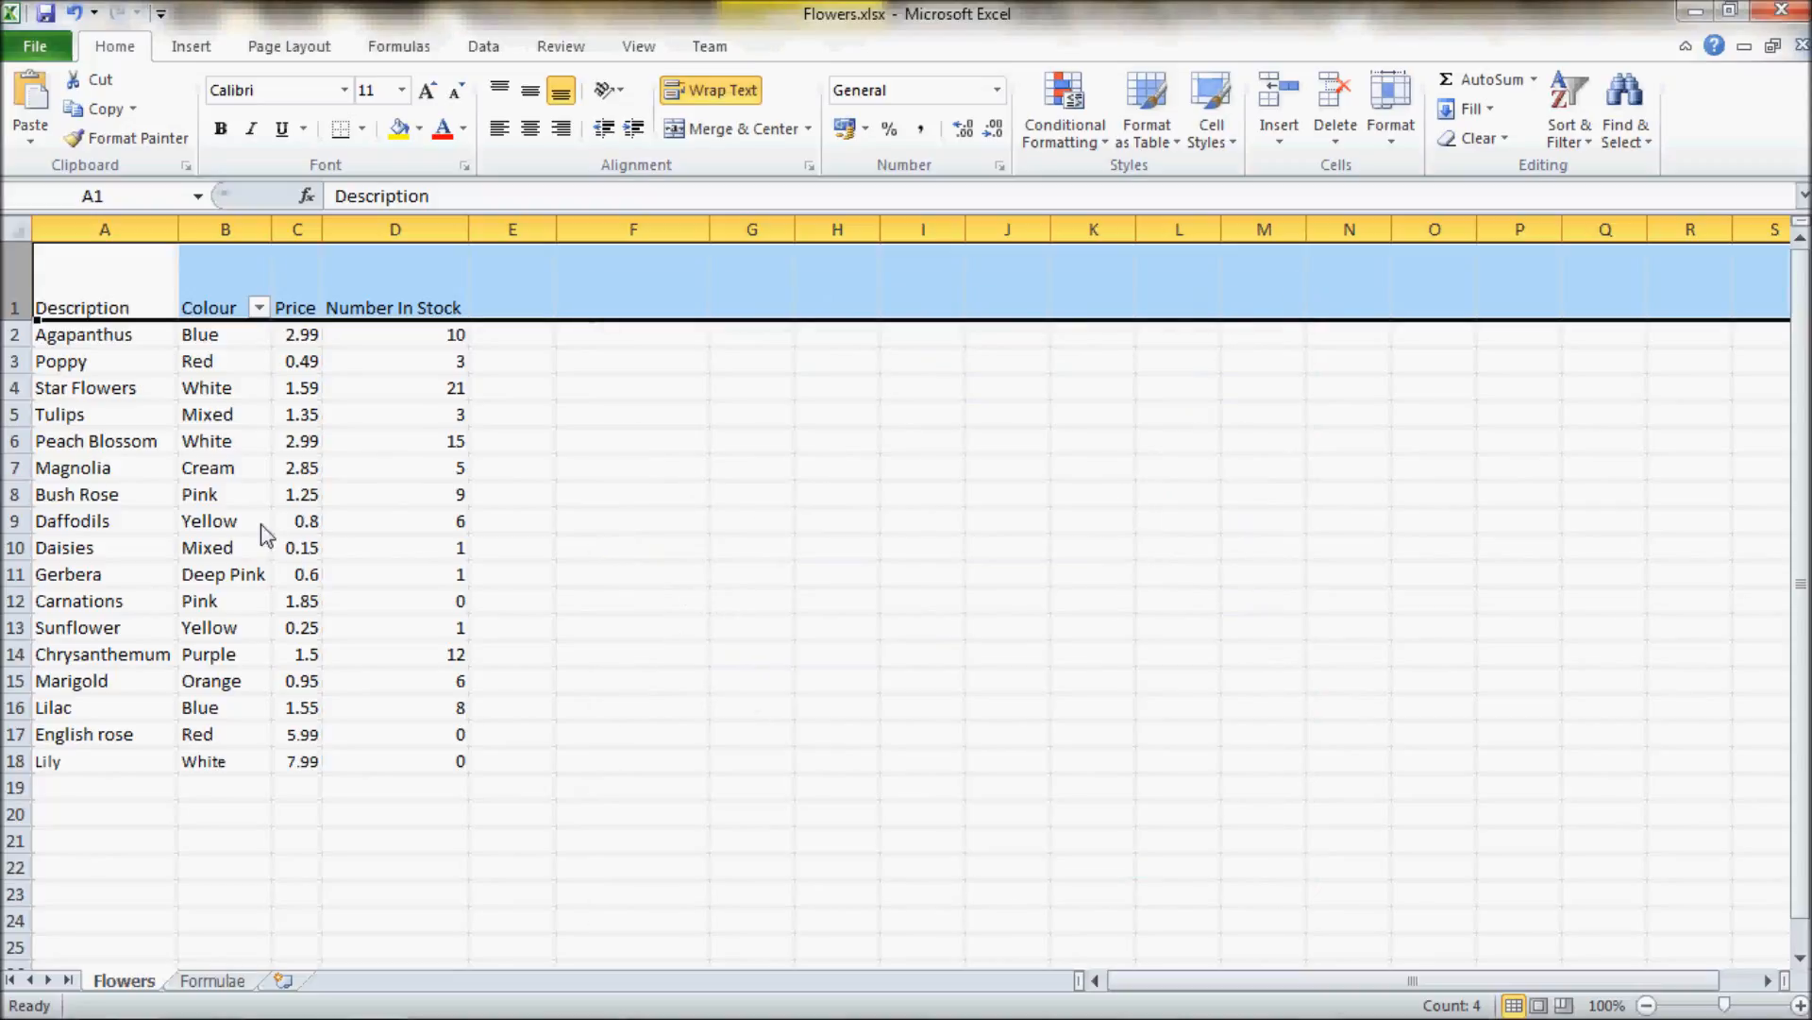
Narrow column D so its Number In Stock heading wraps onto two lines
click(706, 468)
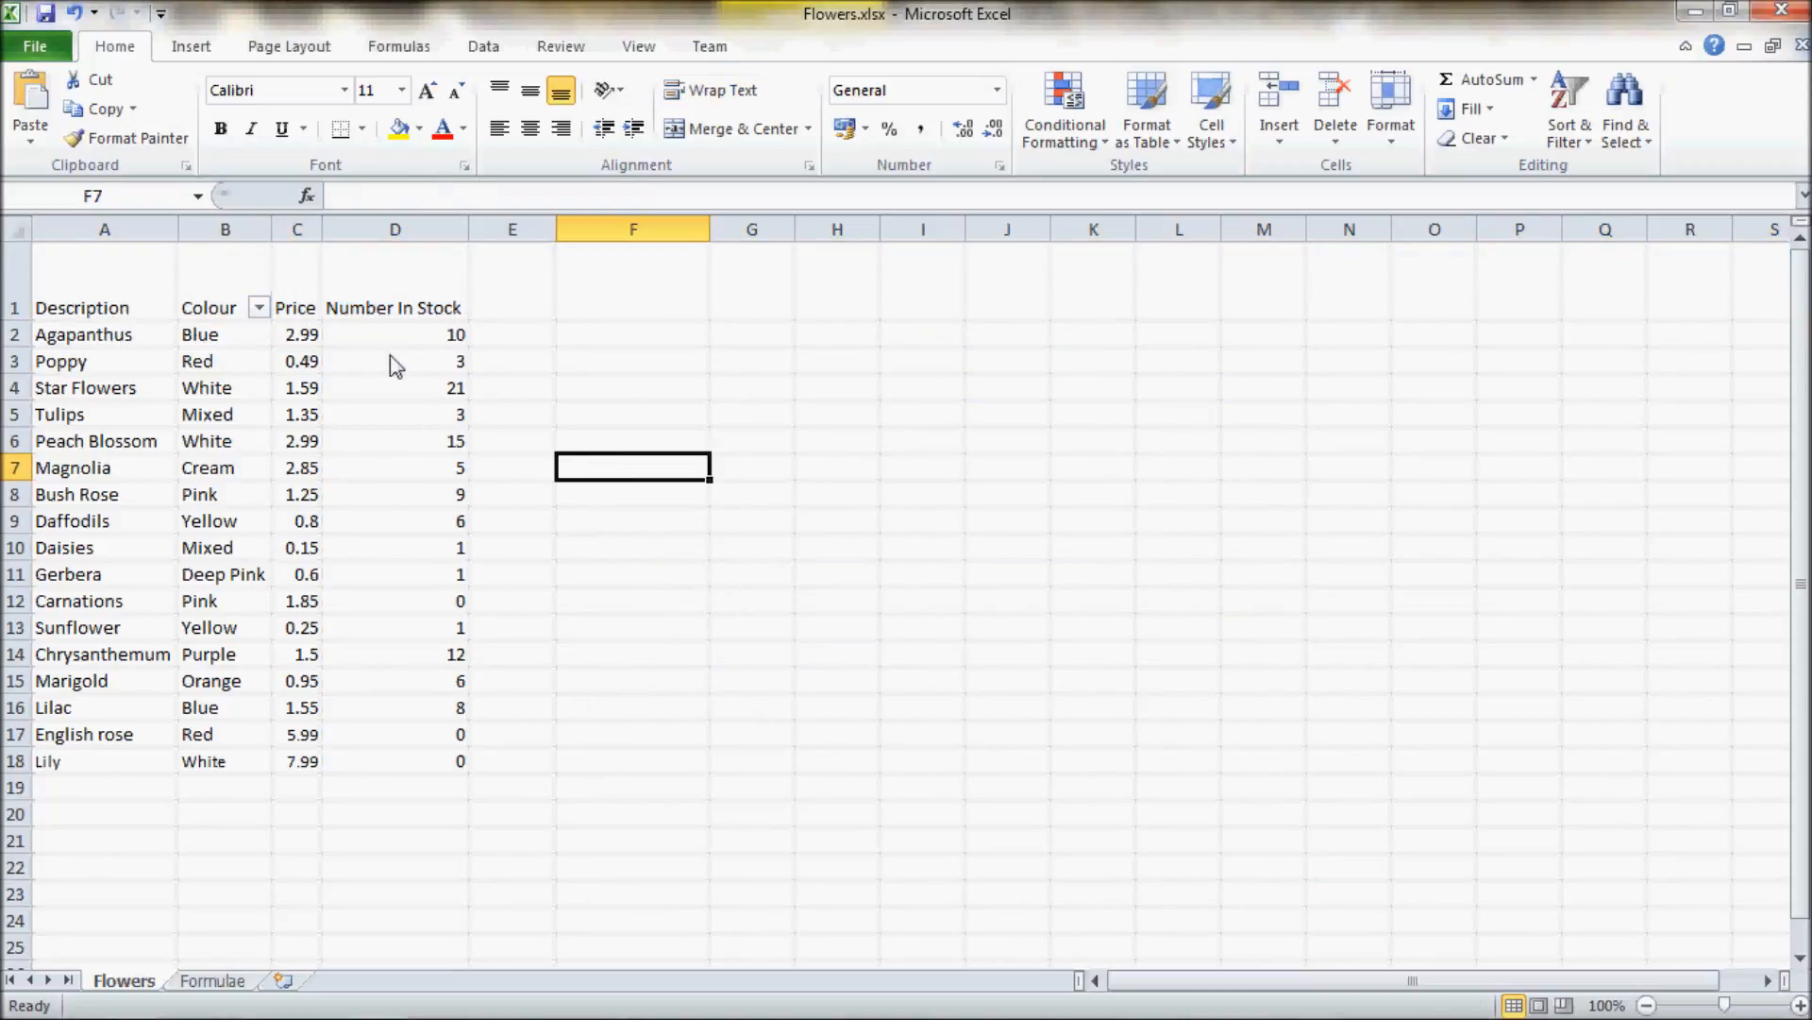
drag(471, 234, 404, 234)
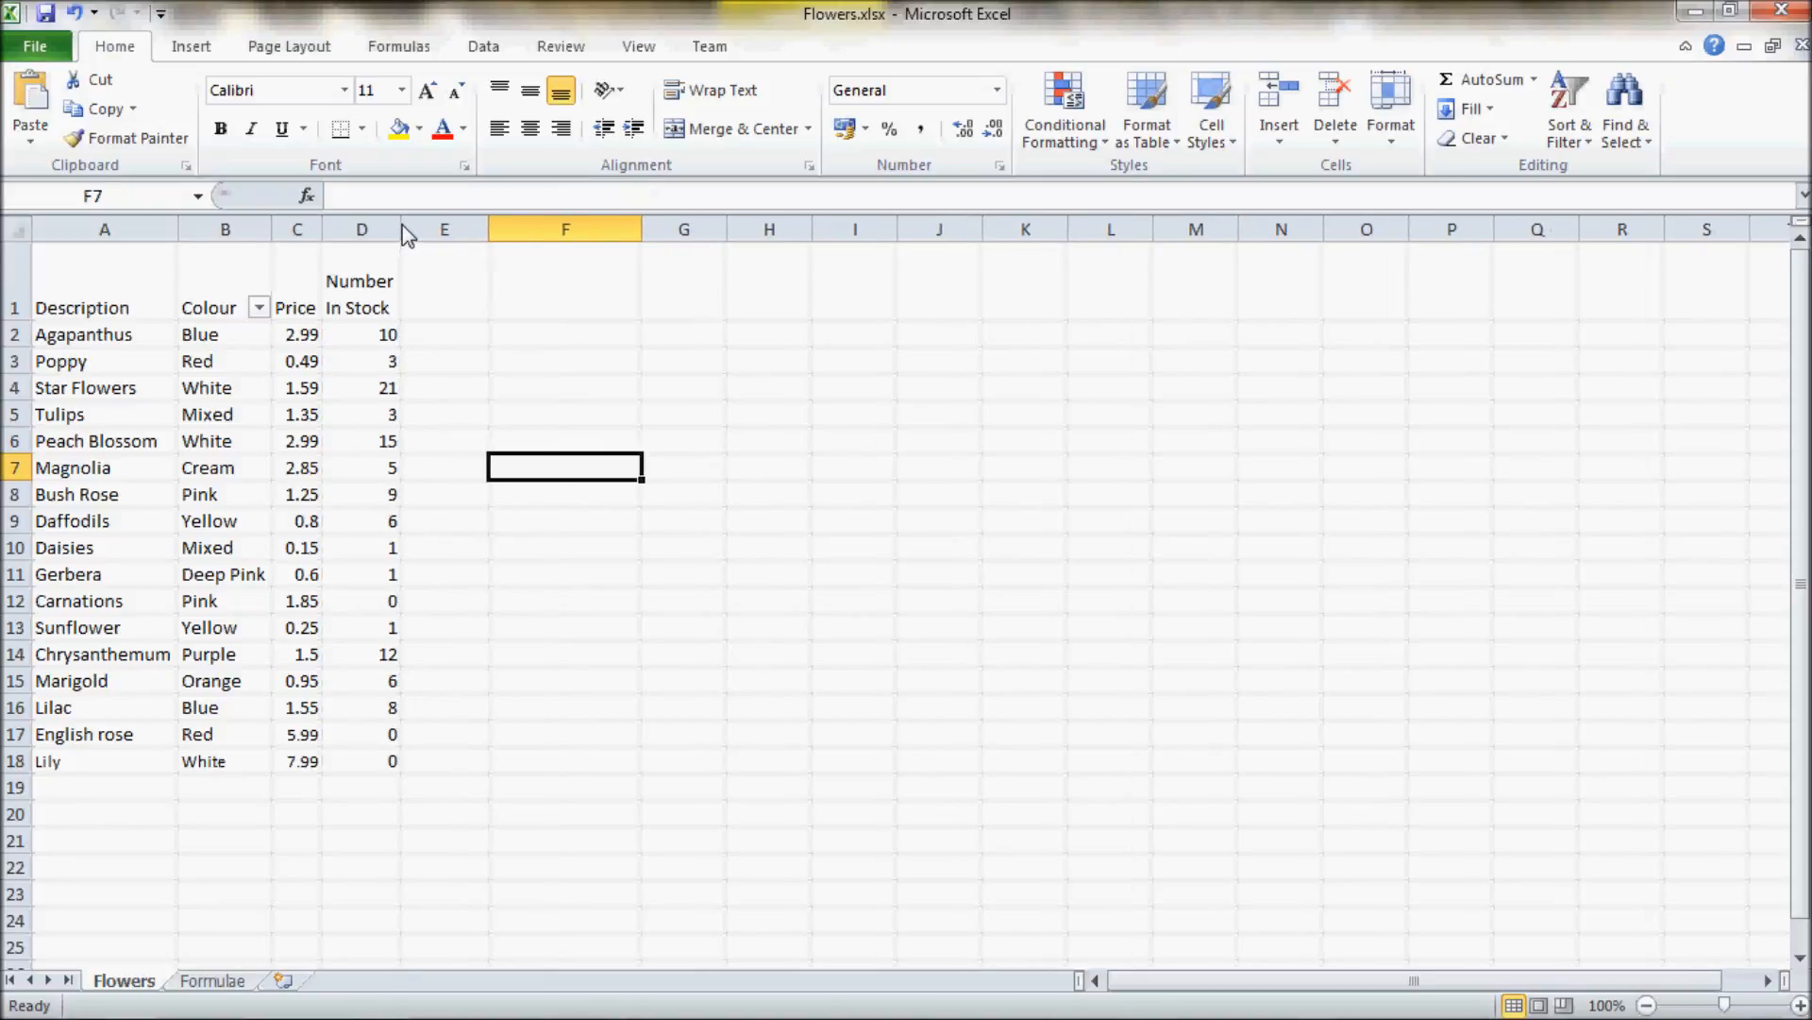
click(477, 632)
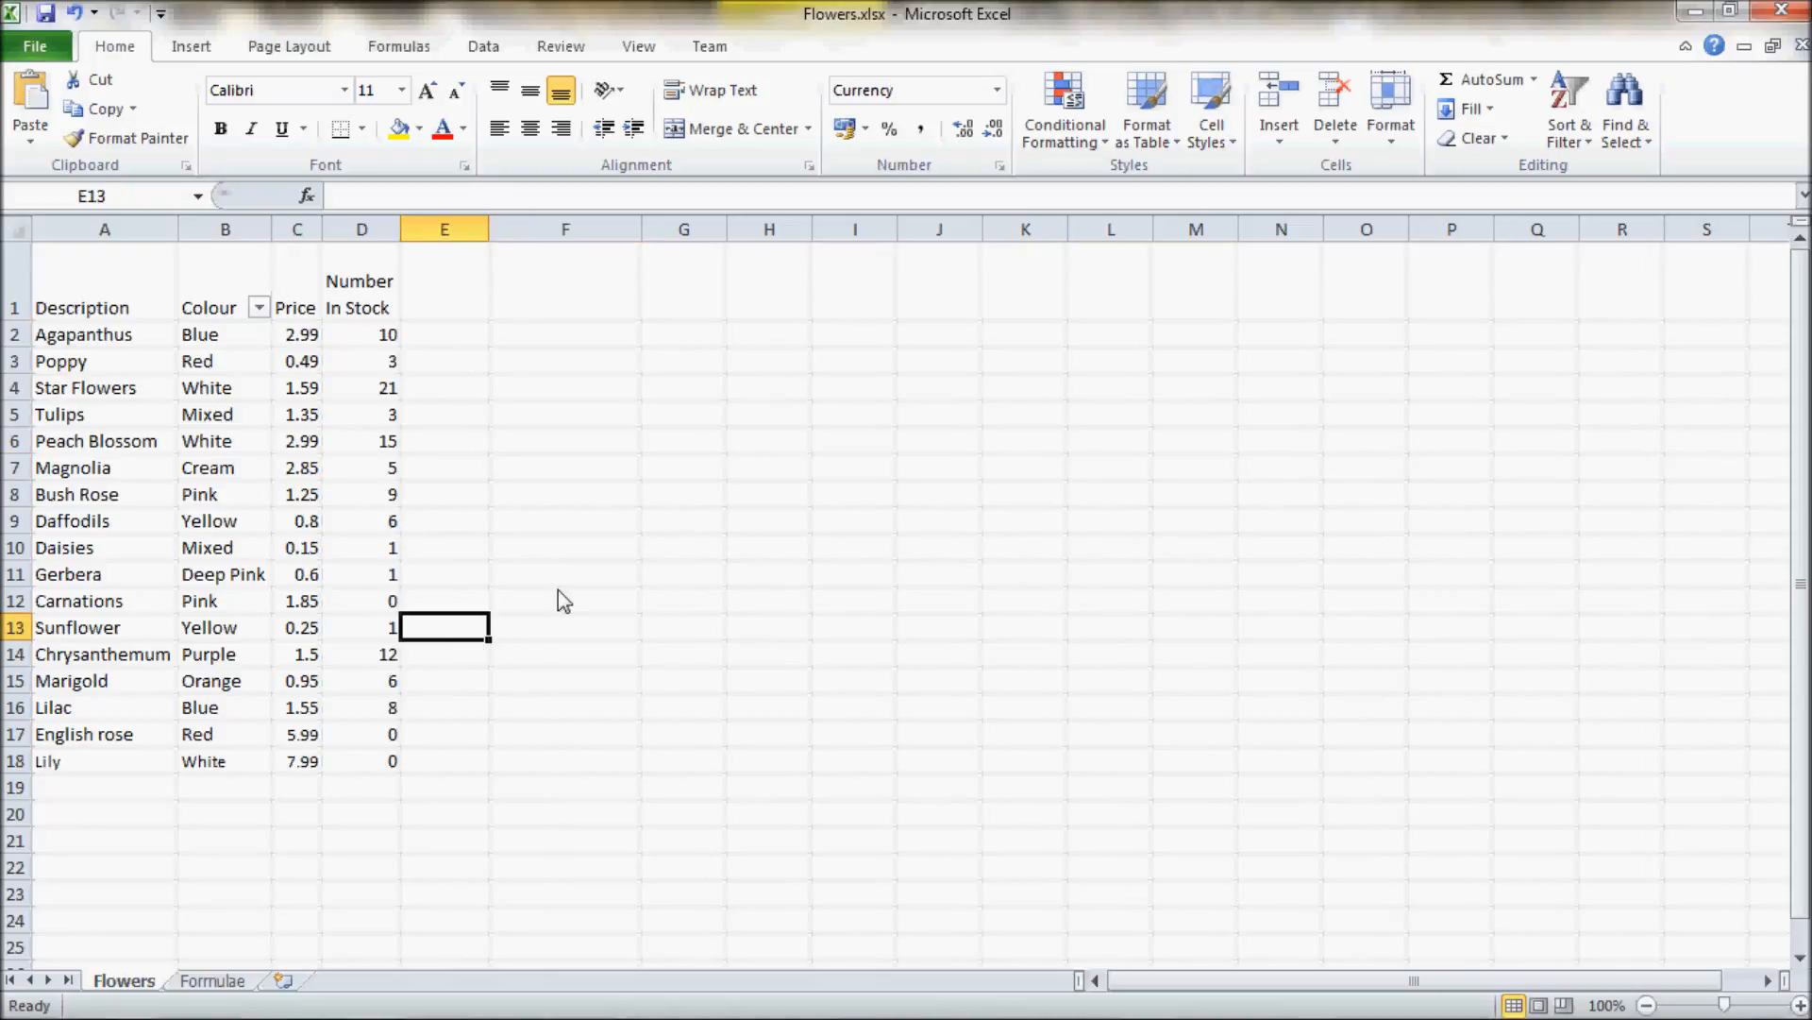
Compare top and middle alignment on the row 1 headings and settle on vertical middle alignment
click(25, 283)
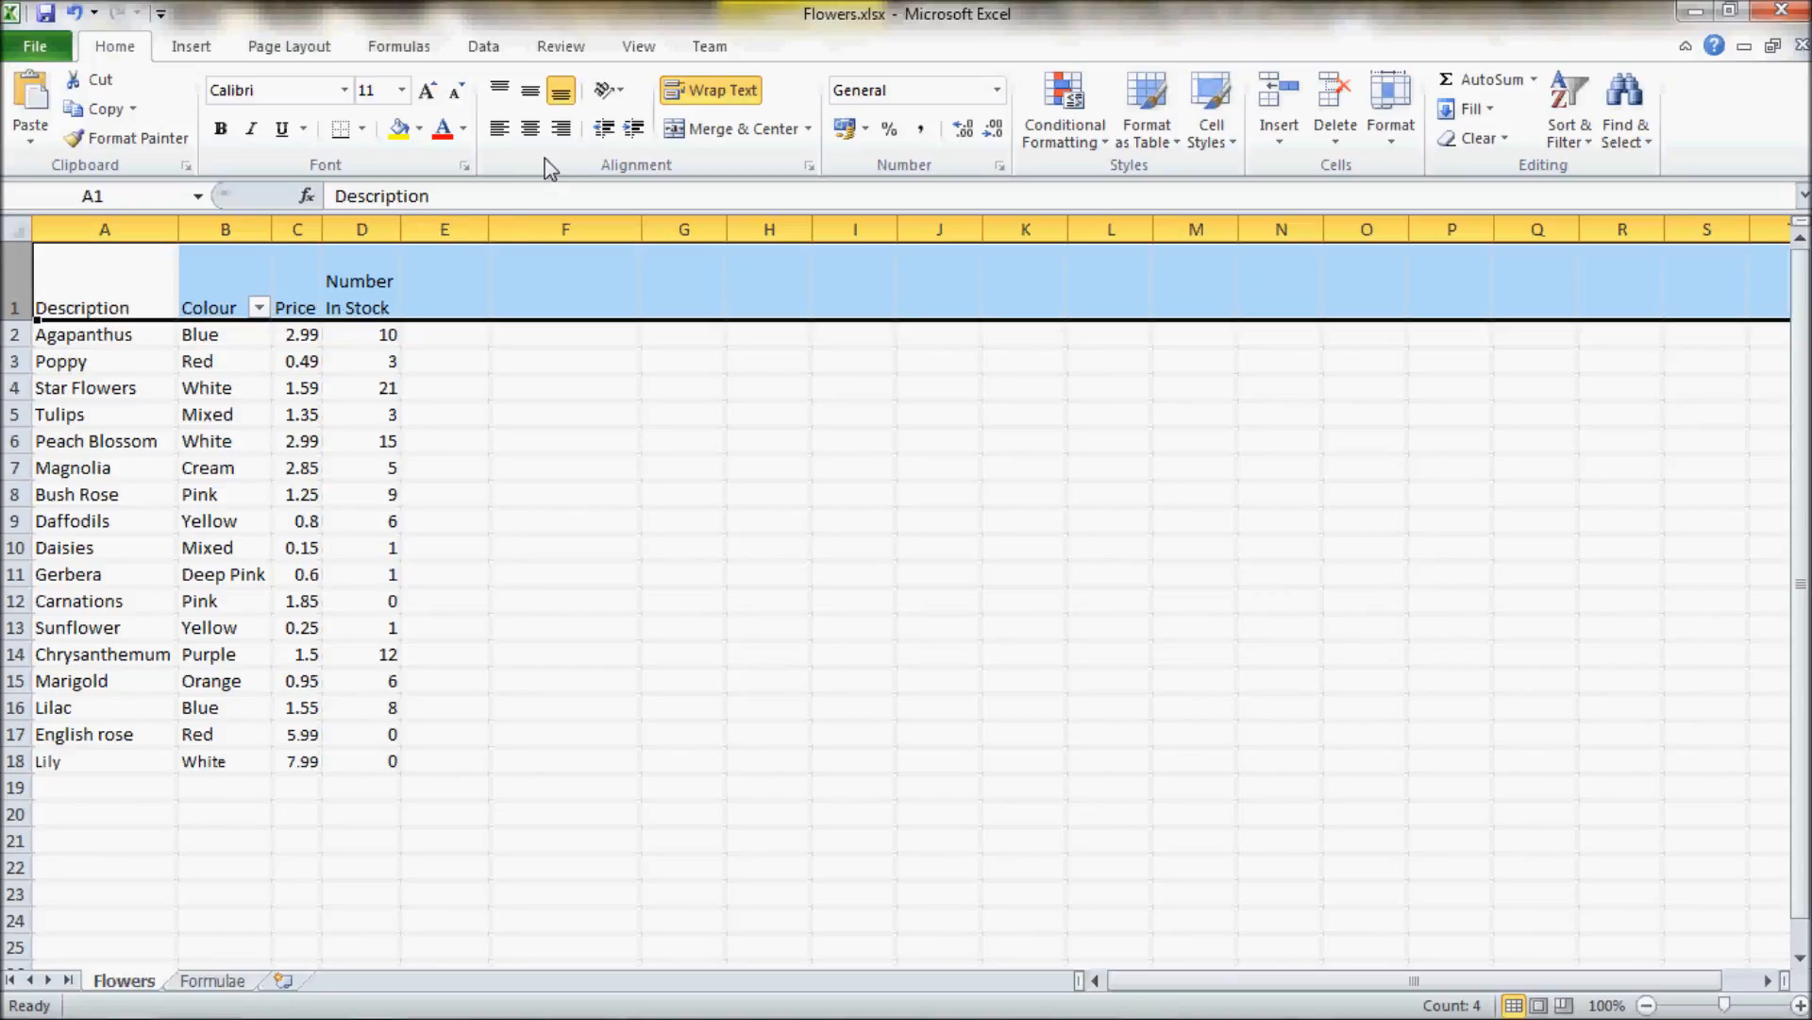
click(531, 95)
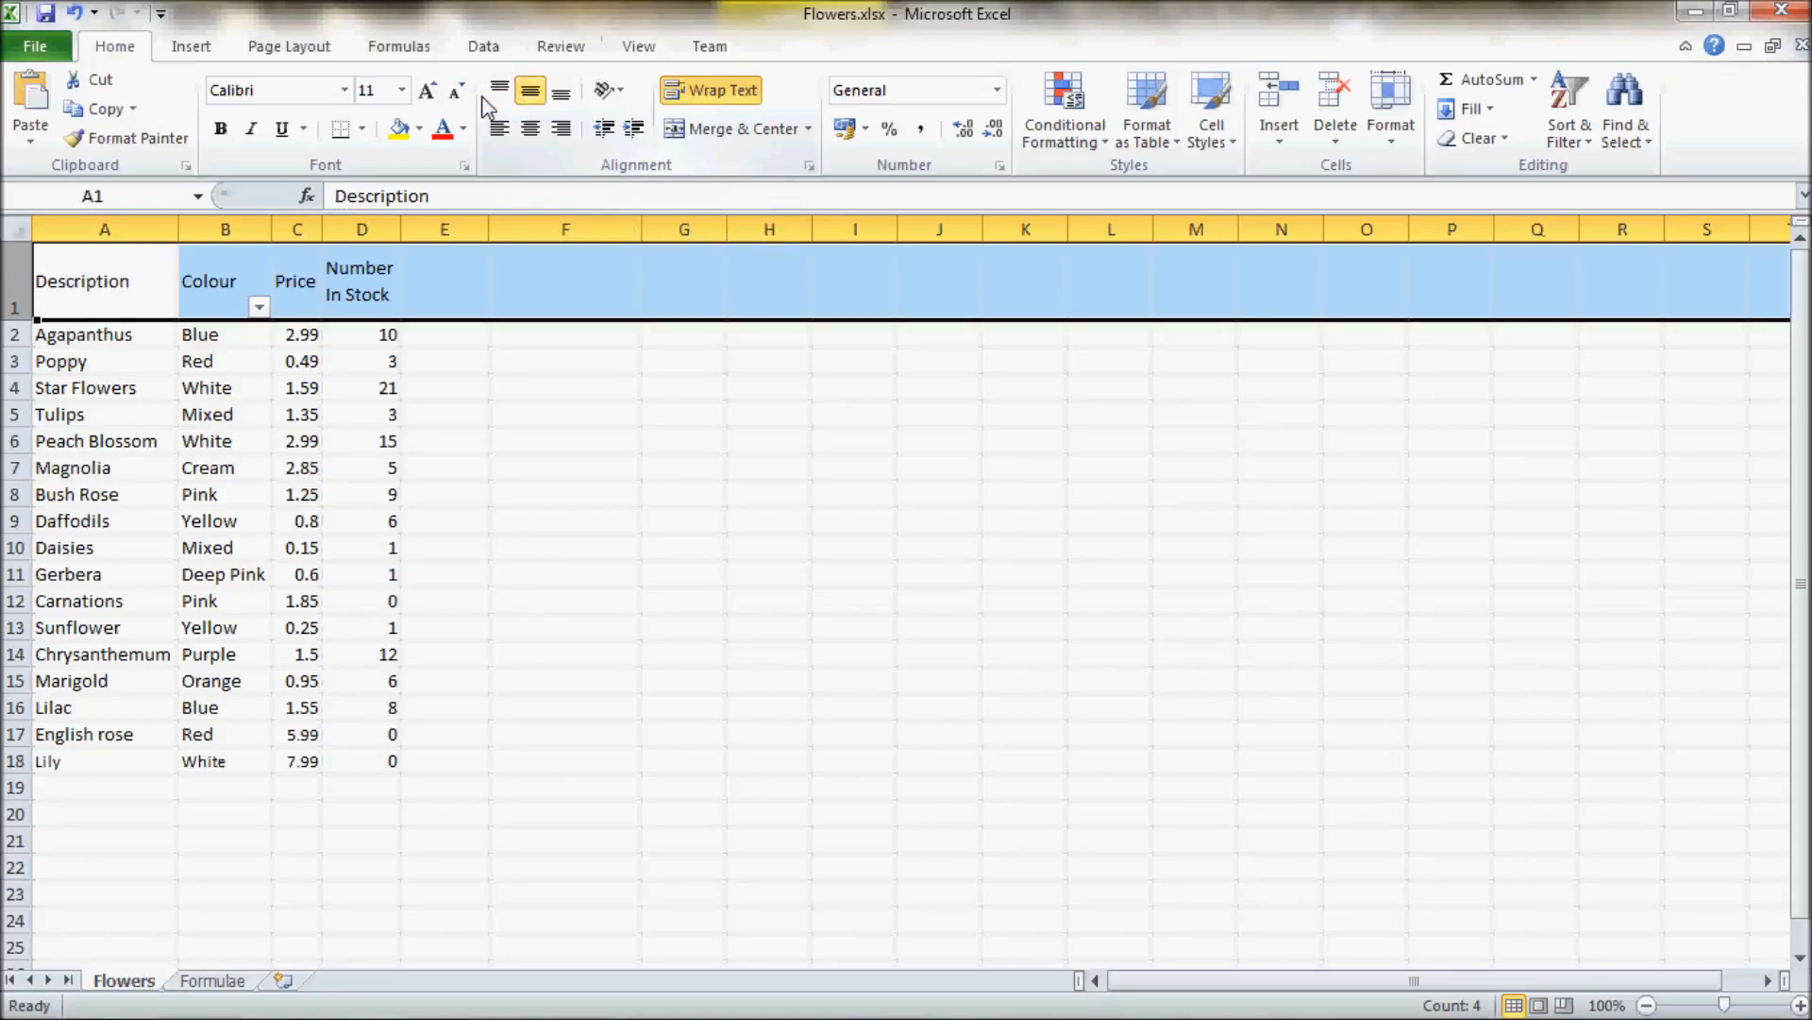
click(500, 91)
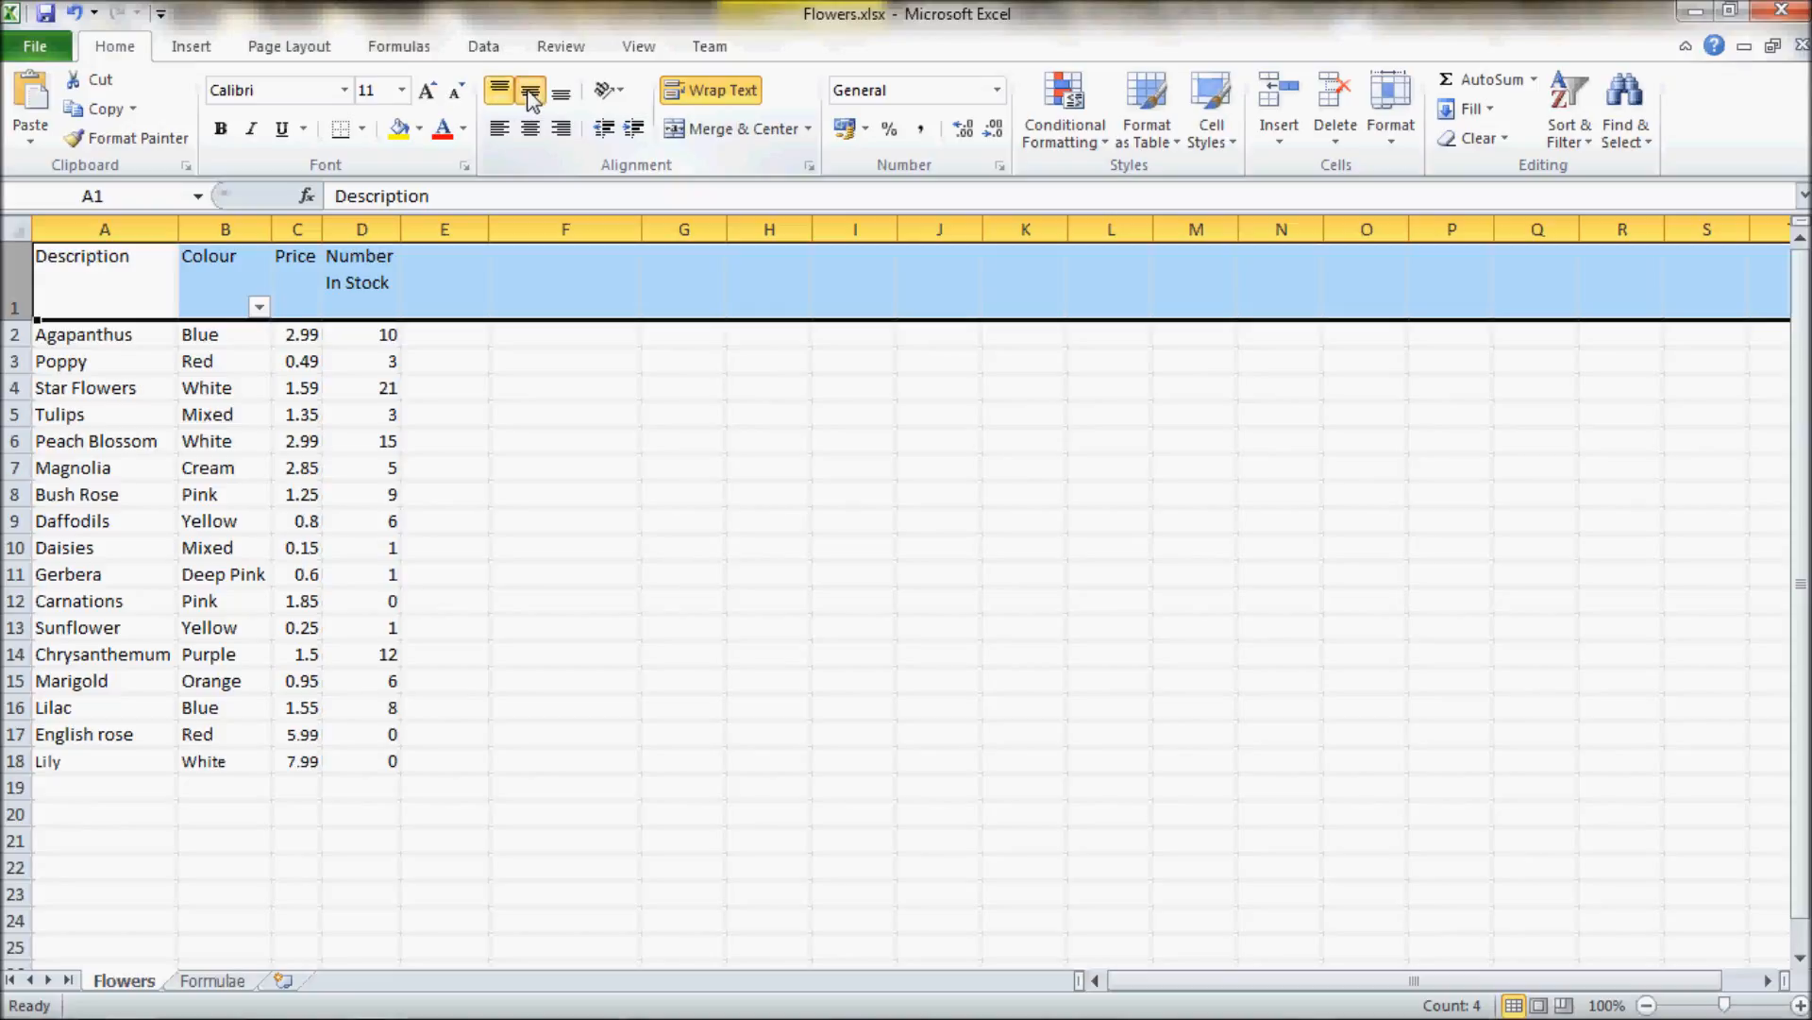
click(532, 94)
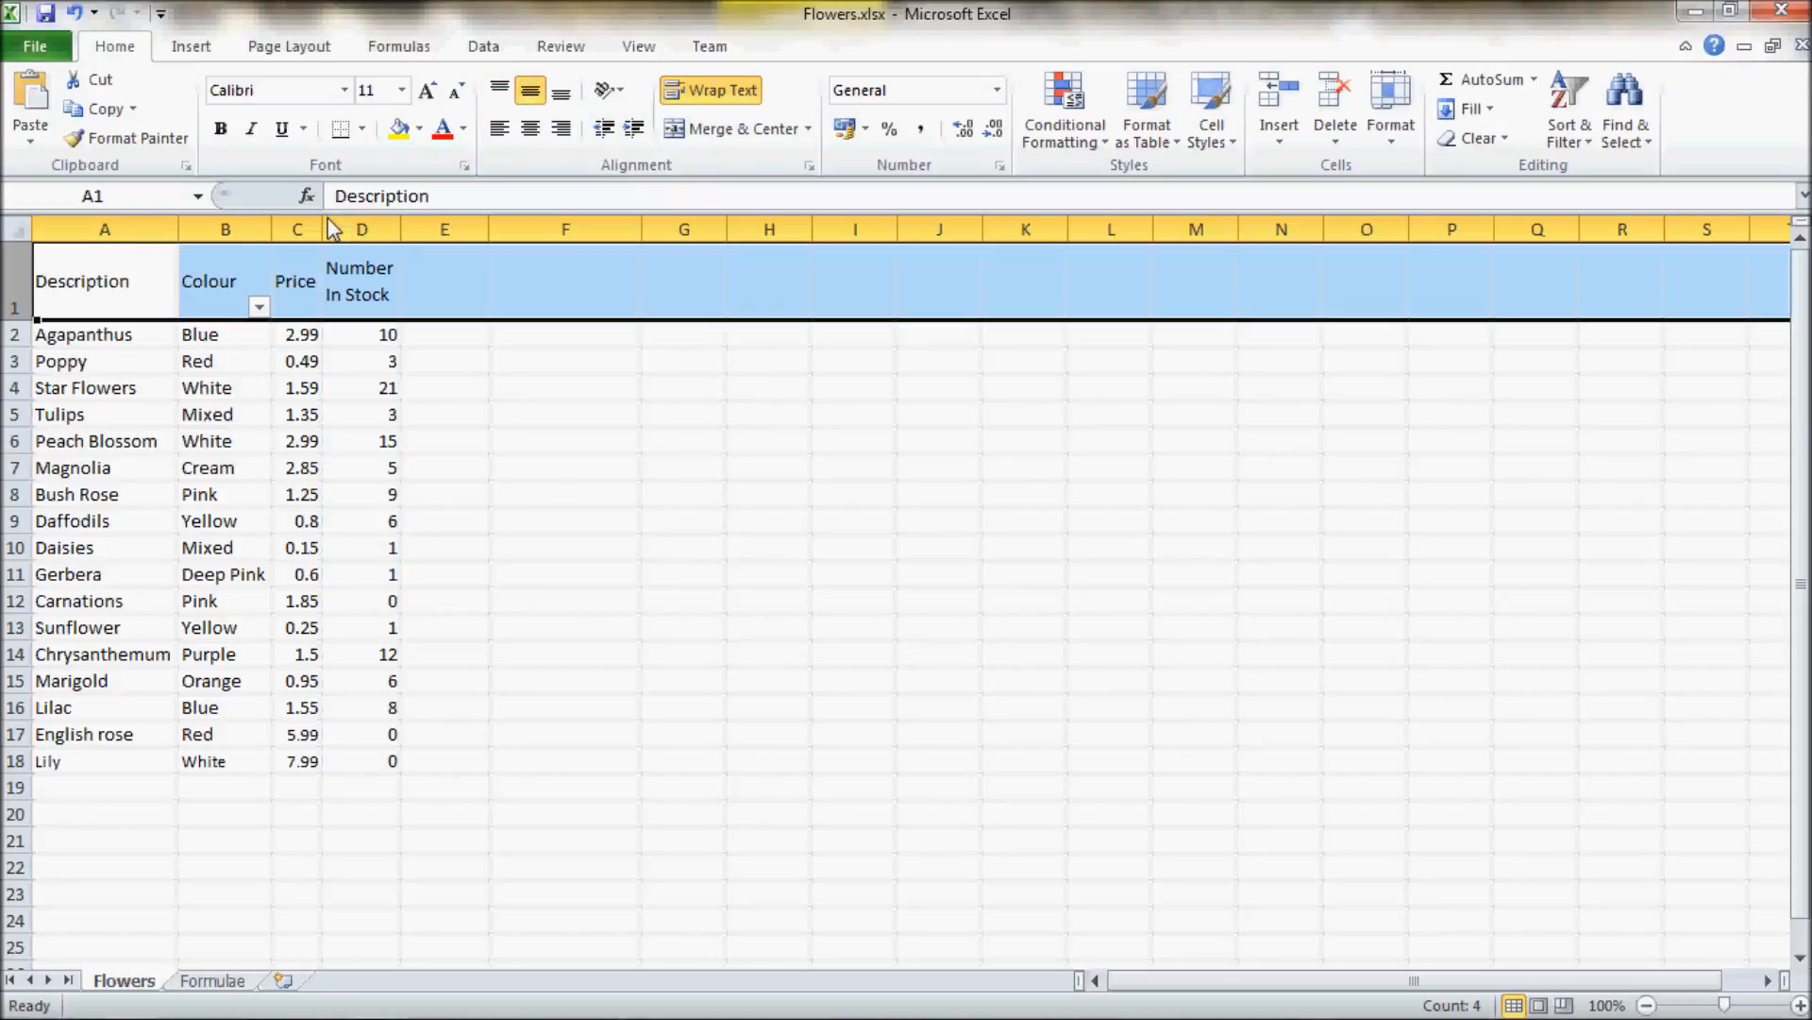
click(511, 418)
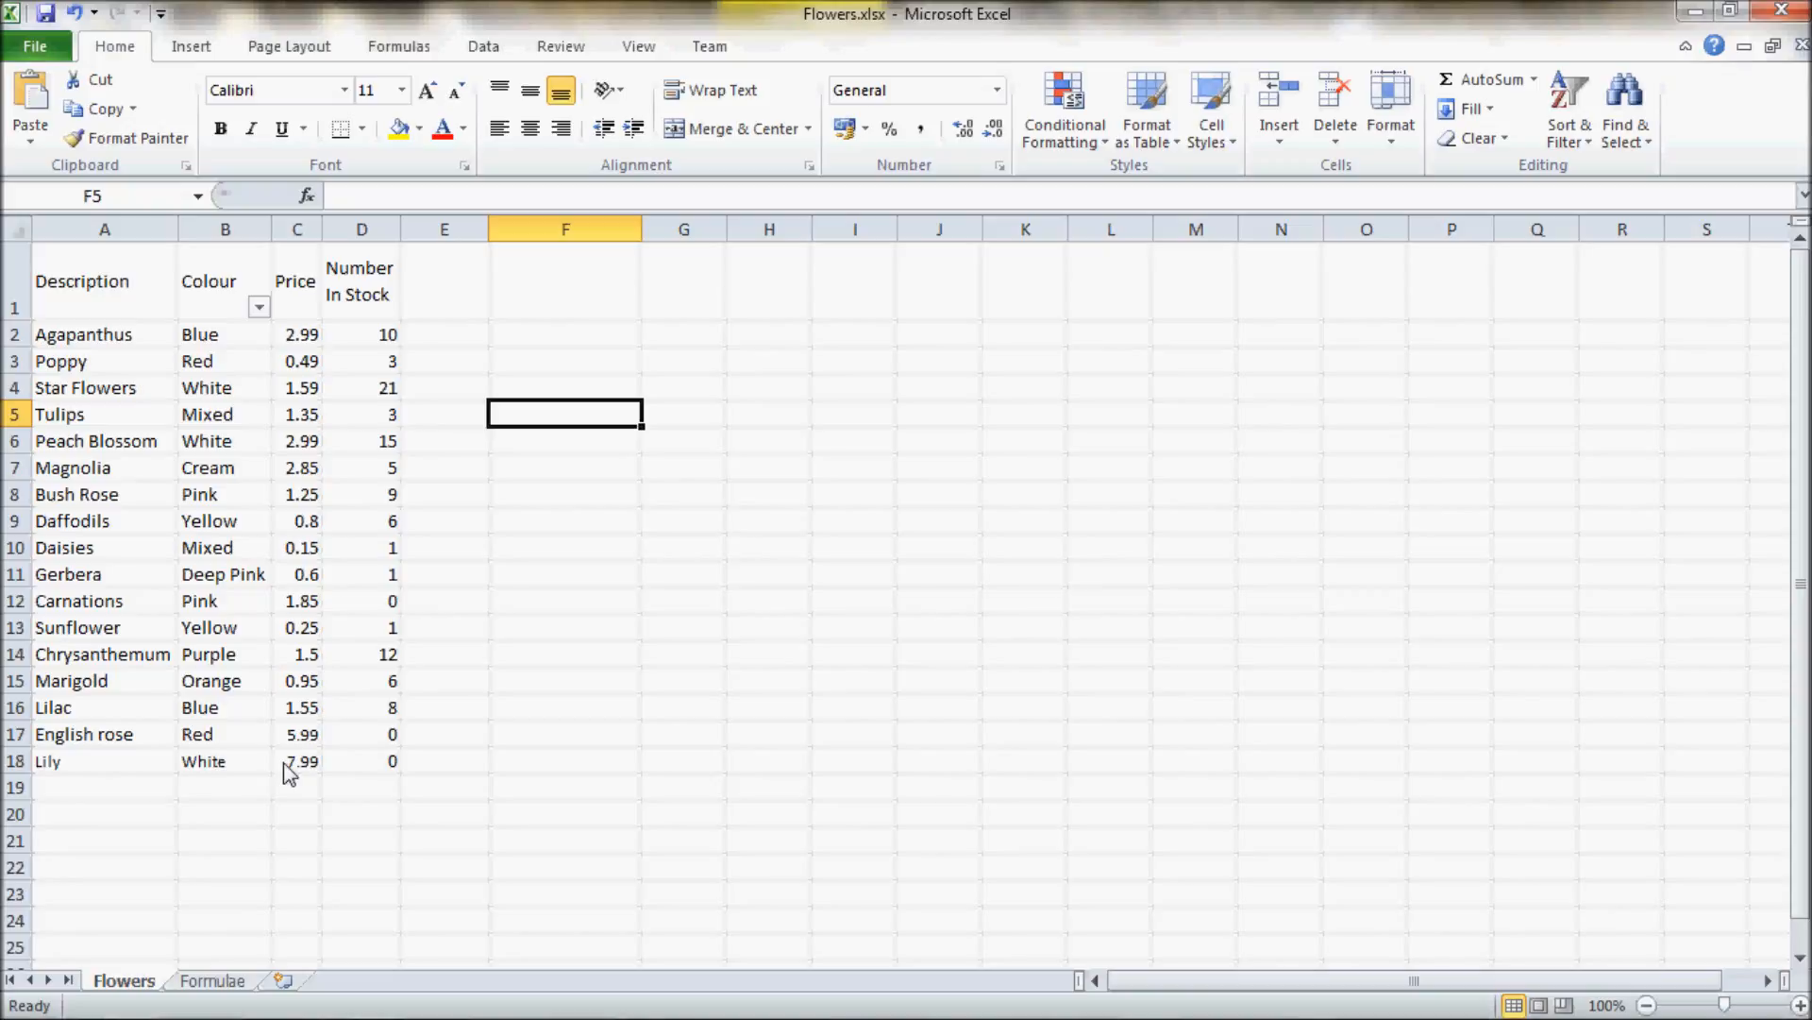
Apply the Currency number format to the Price column C and widen the column slightly
click(299, 231)
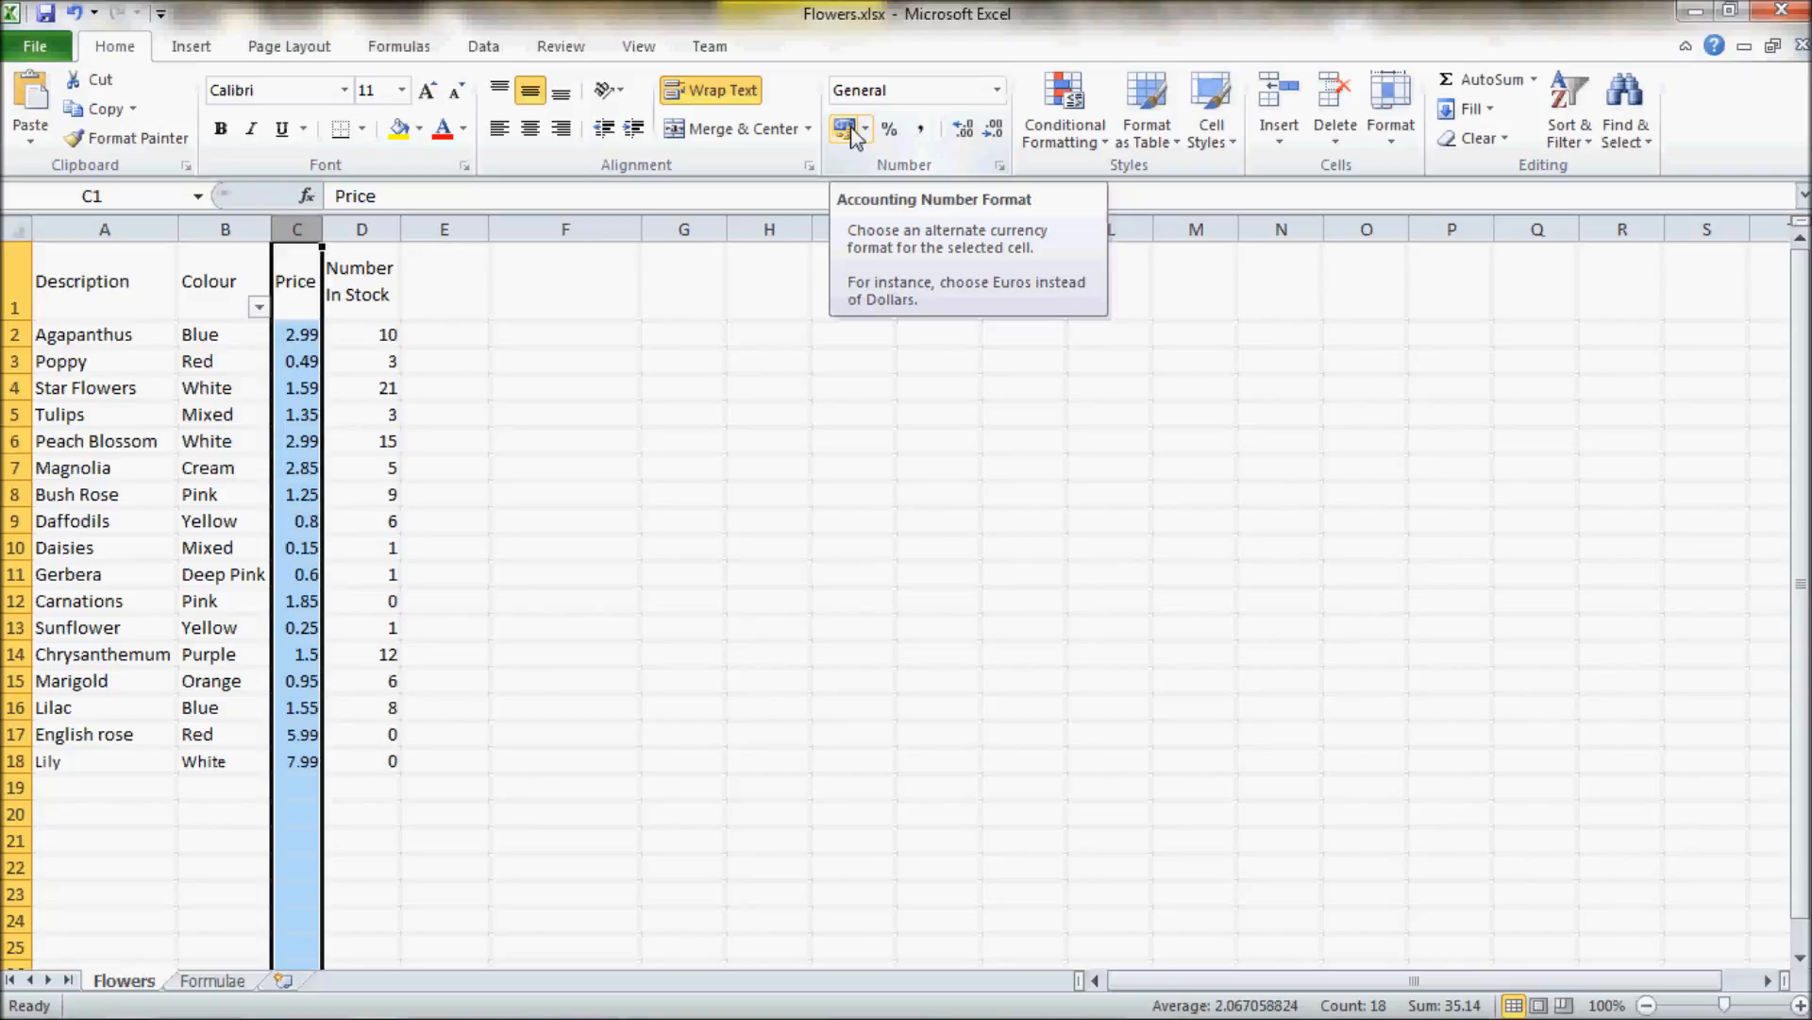
click(997, 90)
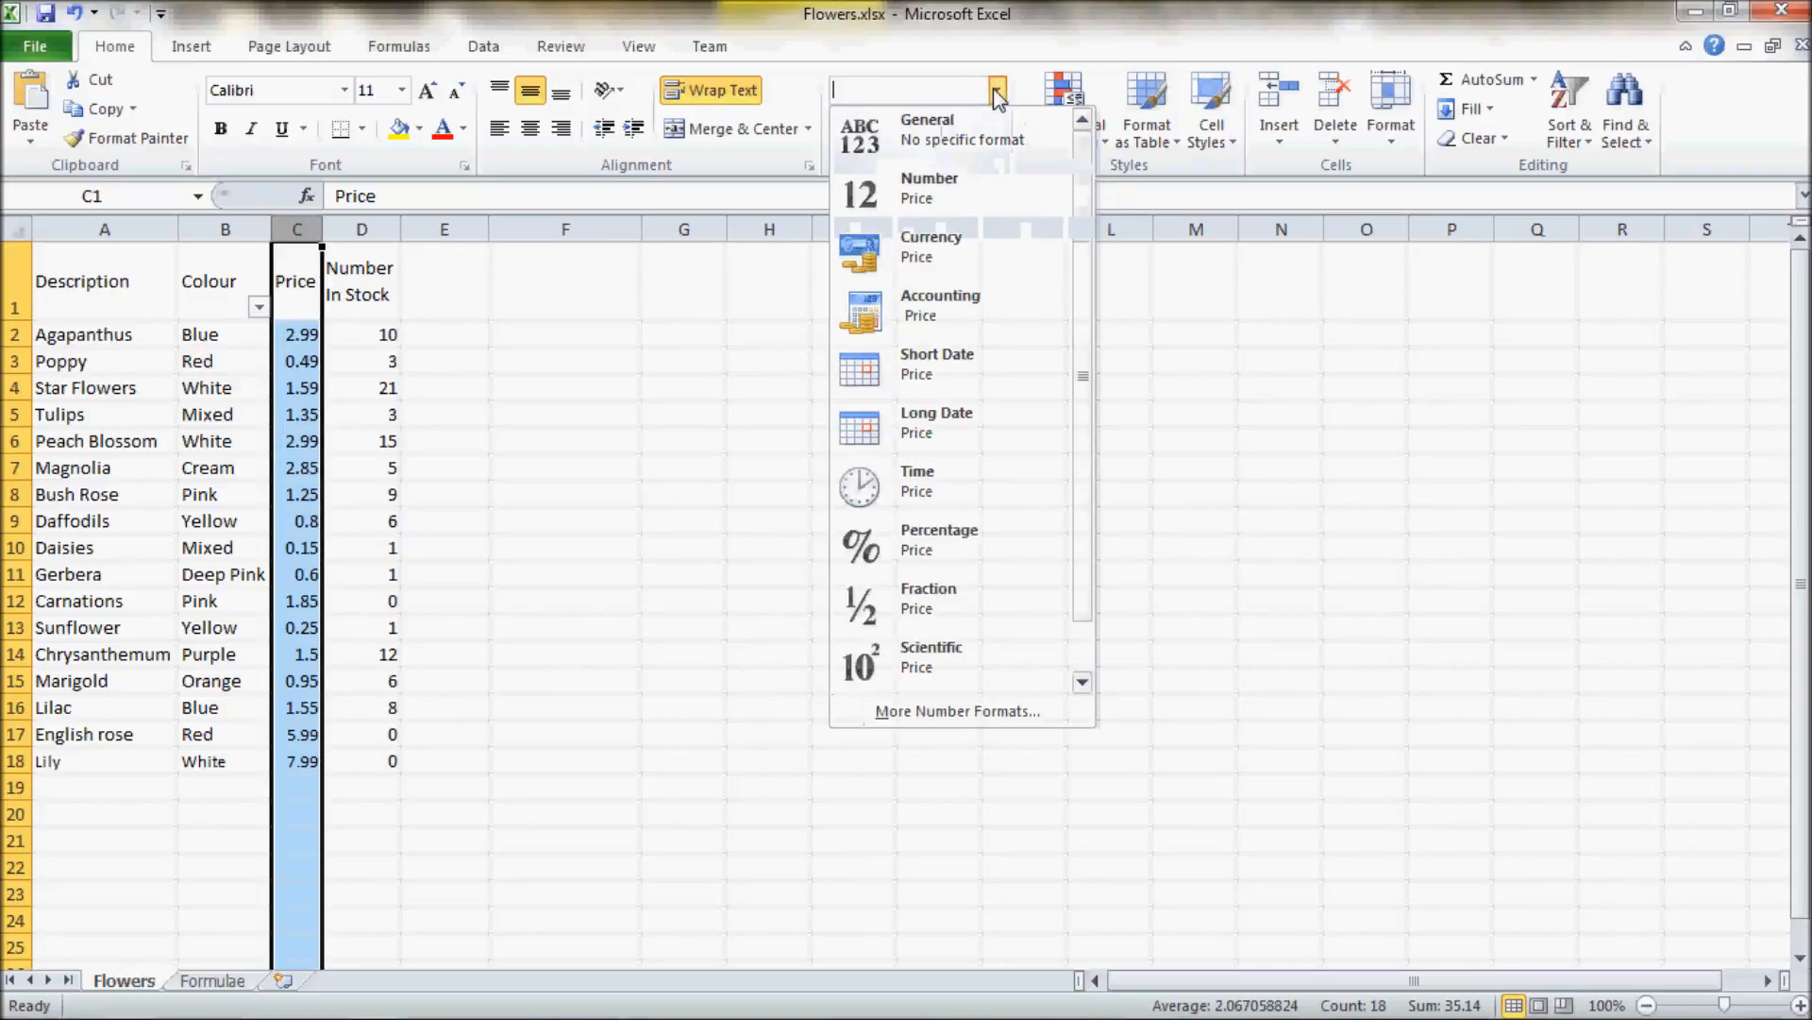
click(911, 254)
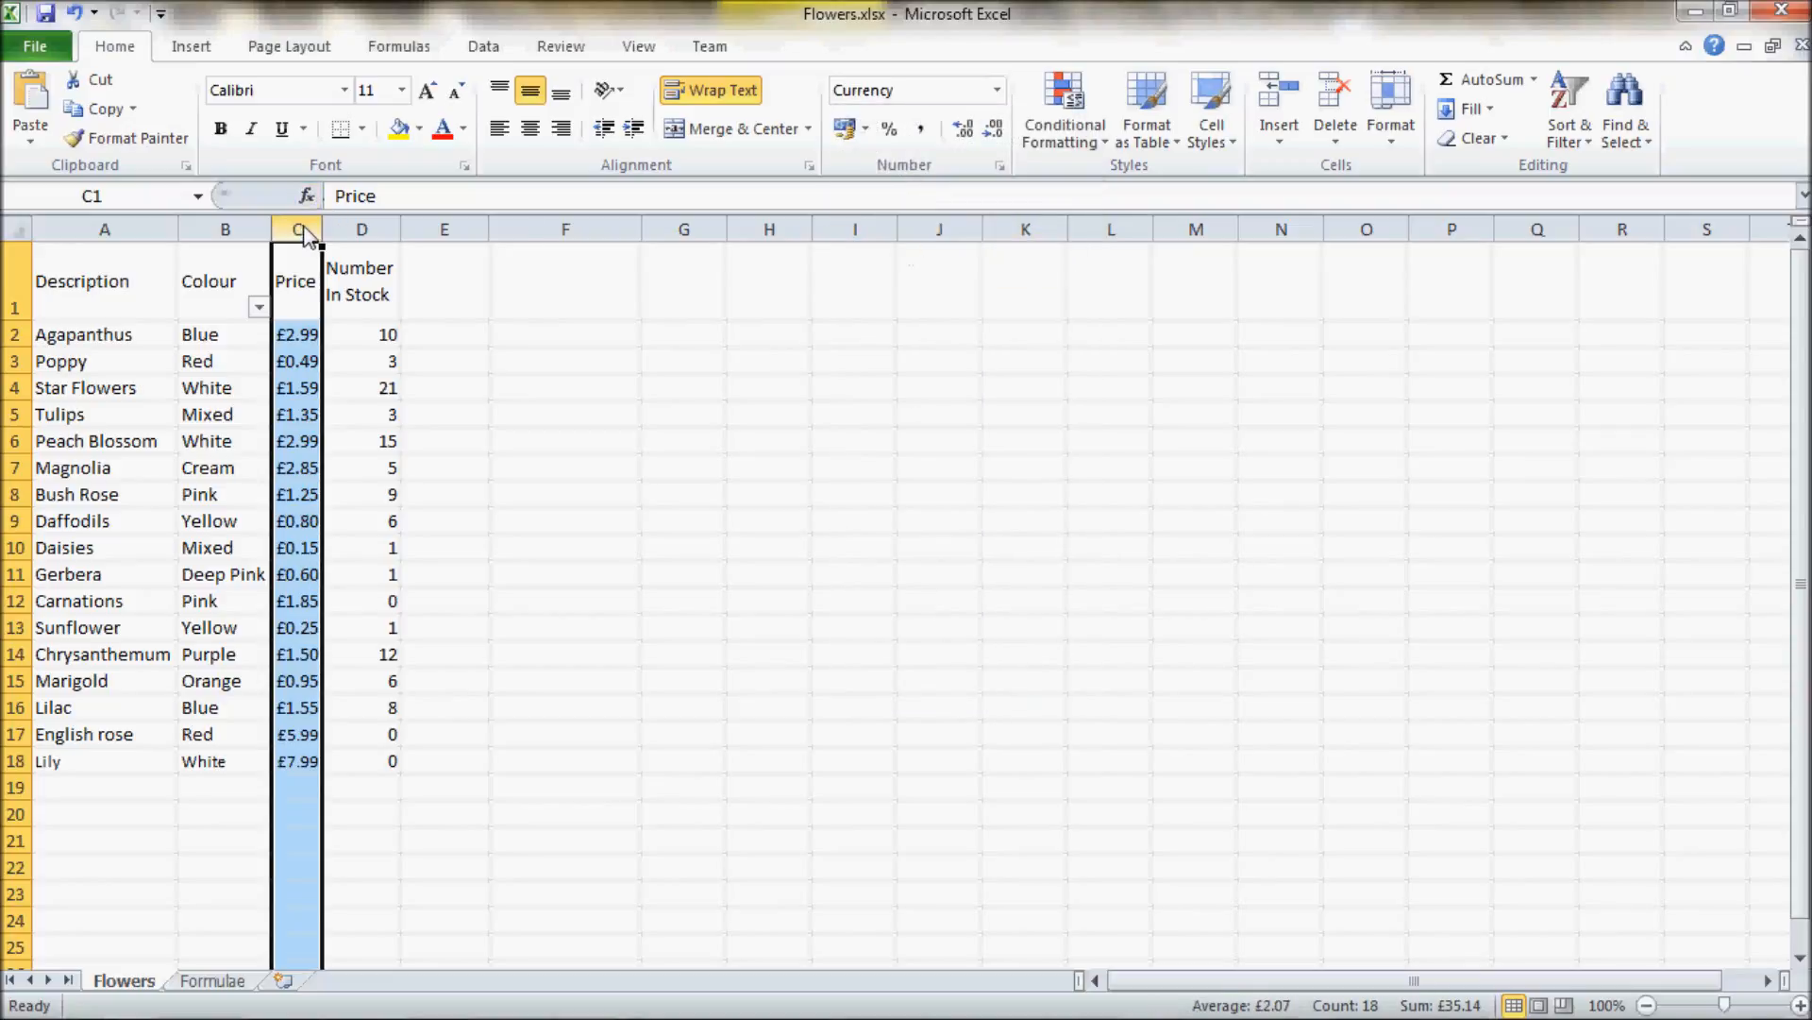
drag(322, 235, 347, 243)
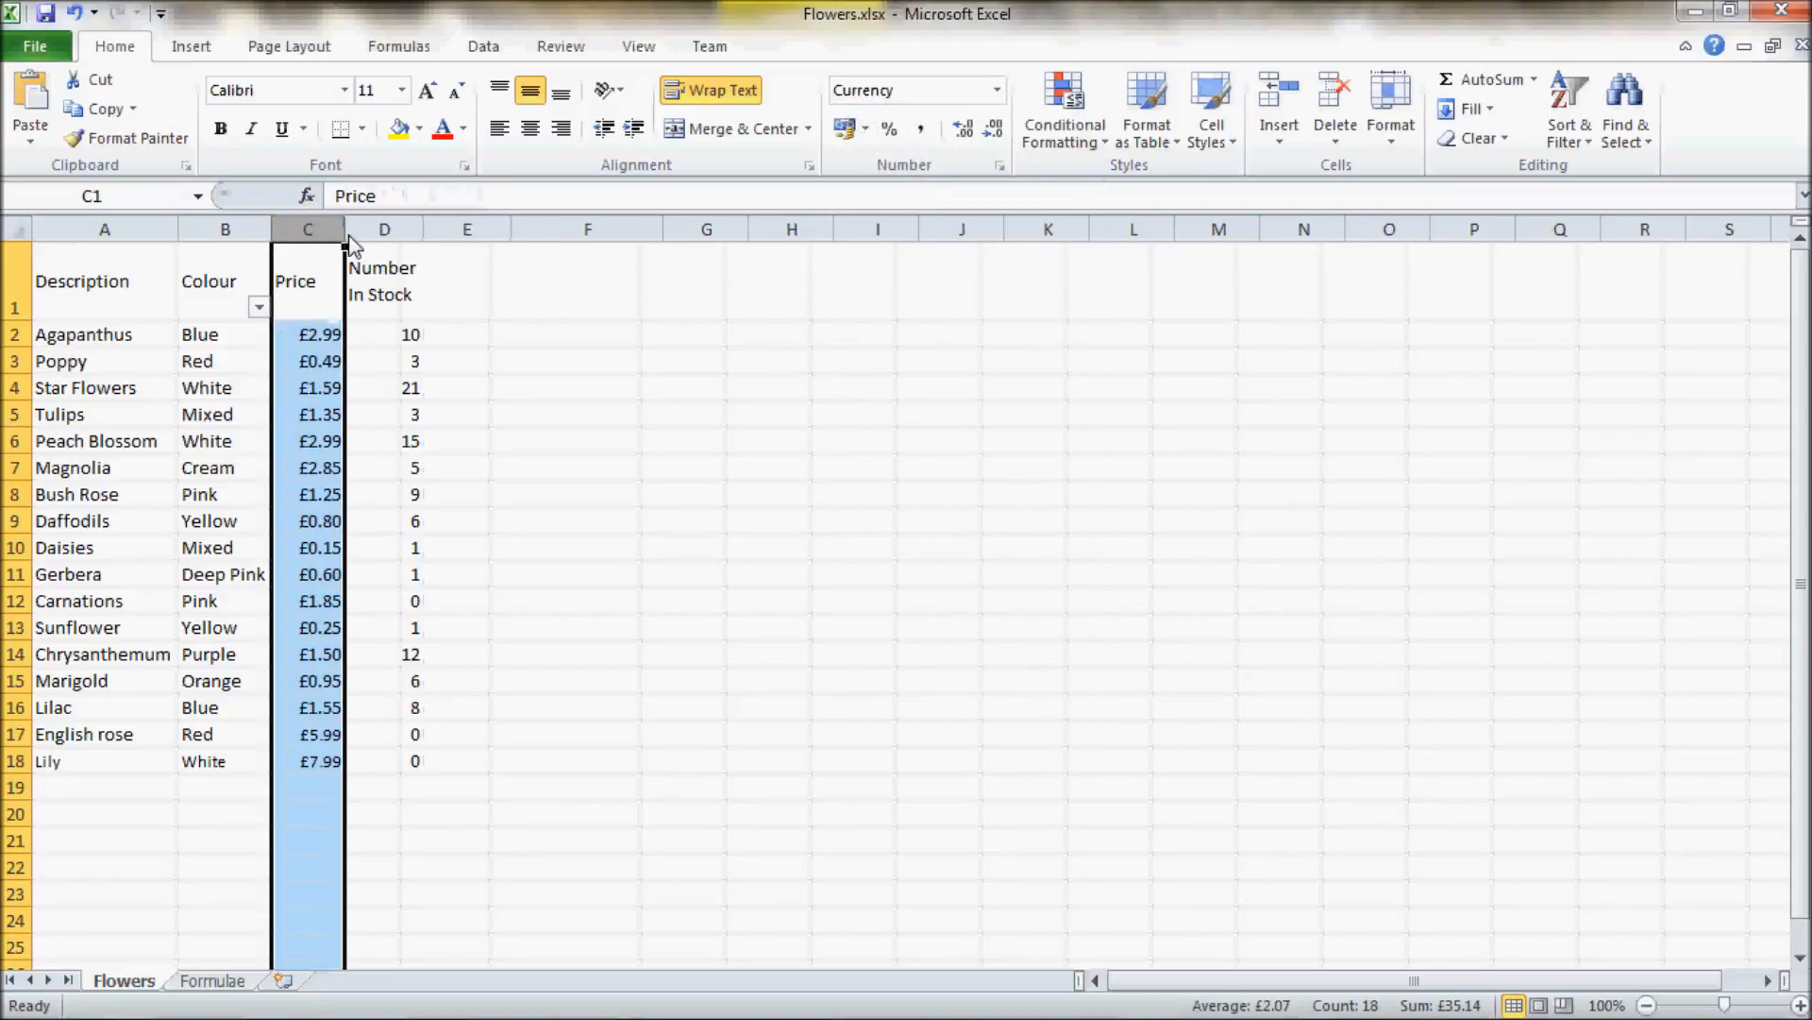
click(571, 552)
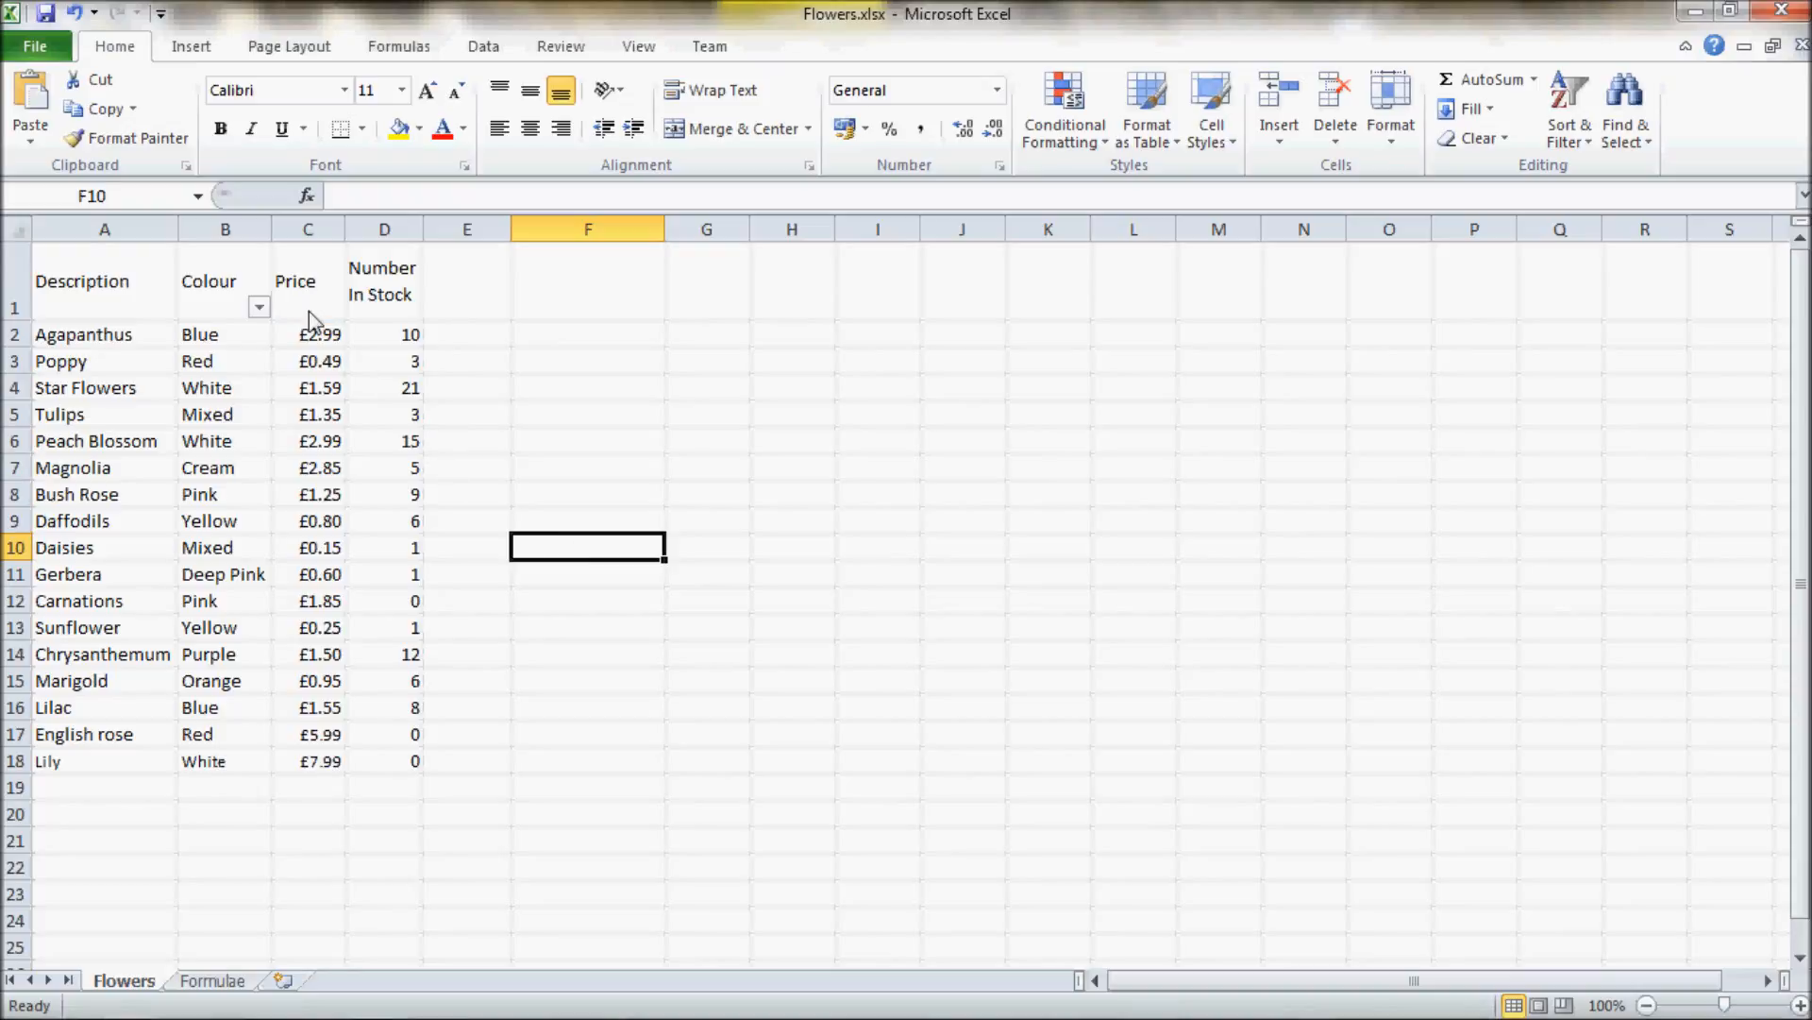
Review the formatted prices and stock figures in columns C and D, and switch to the Word tasks document to check the instructions
drag(311, 337, 303, 761)
drag(393, 340, 392, 387)
drag(390, 460, 384, 764)
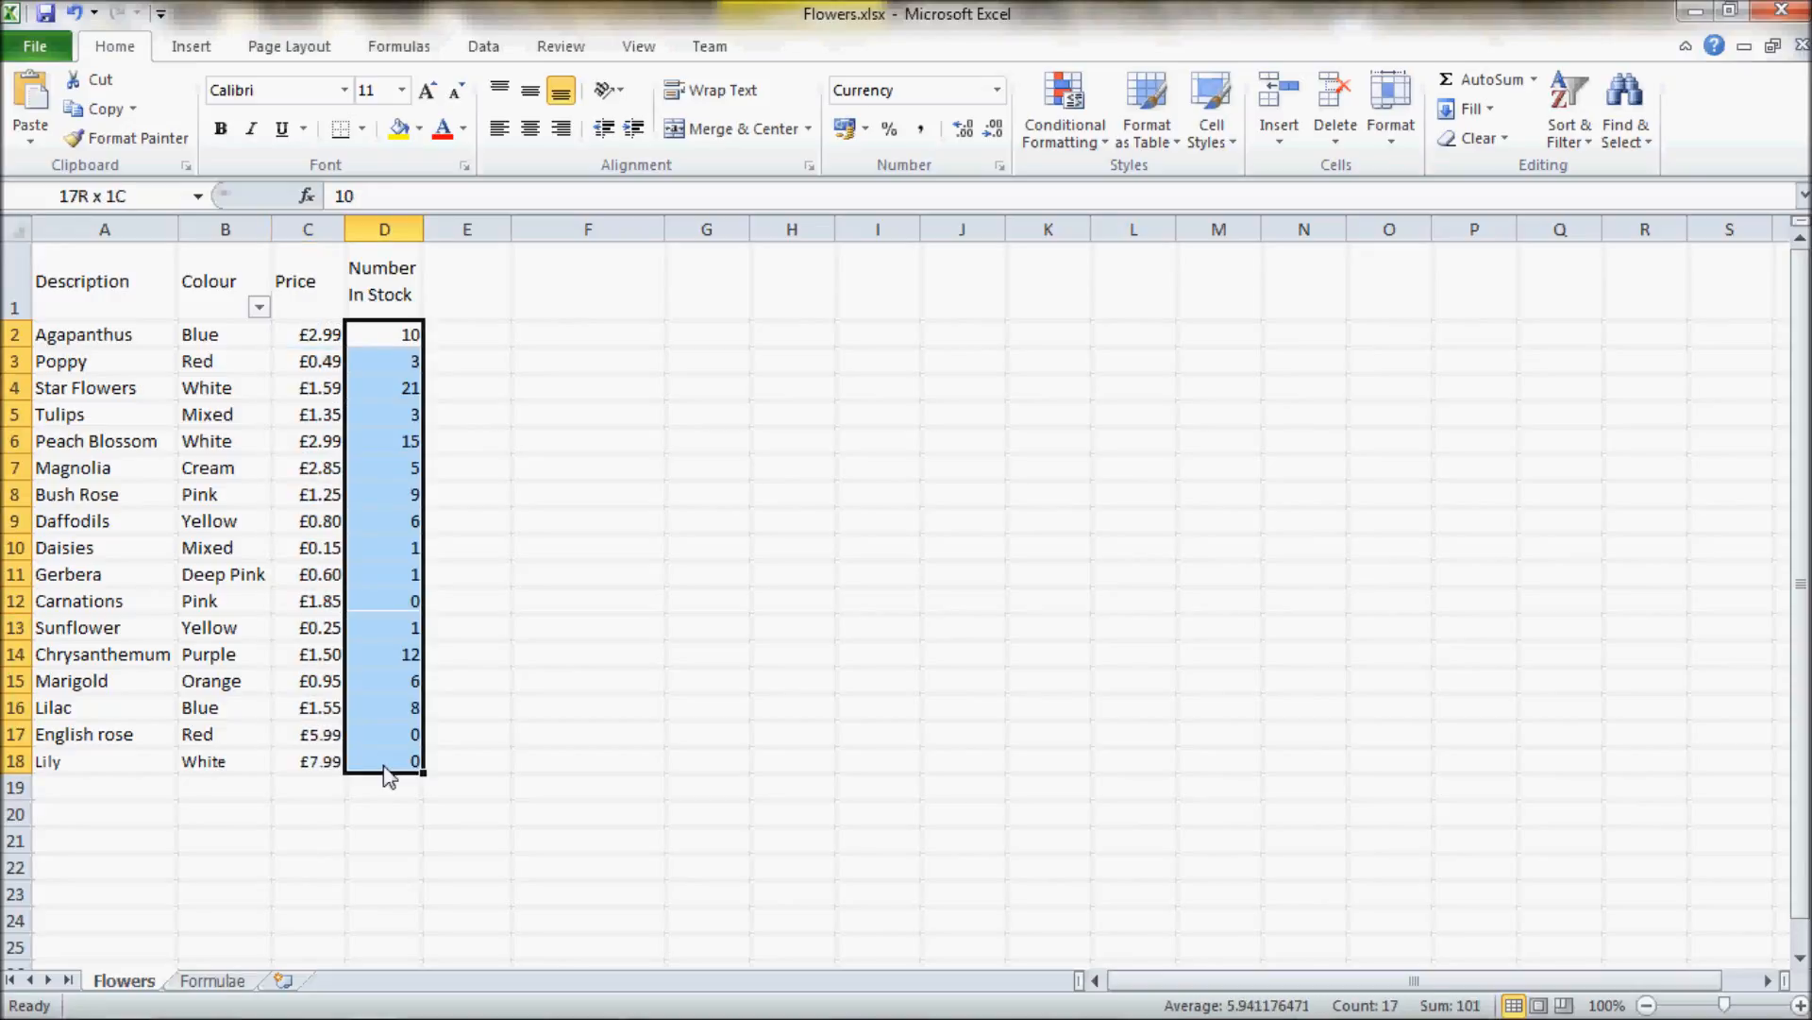
click(755, 760)
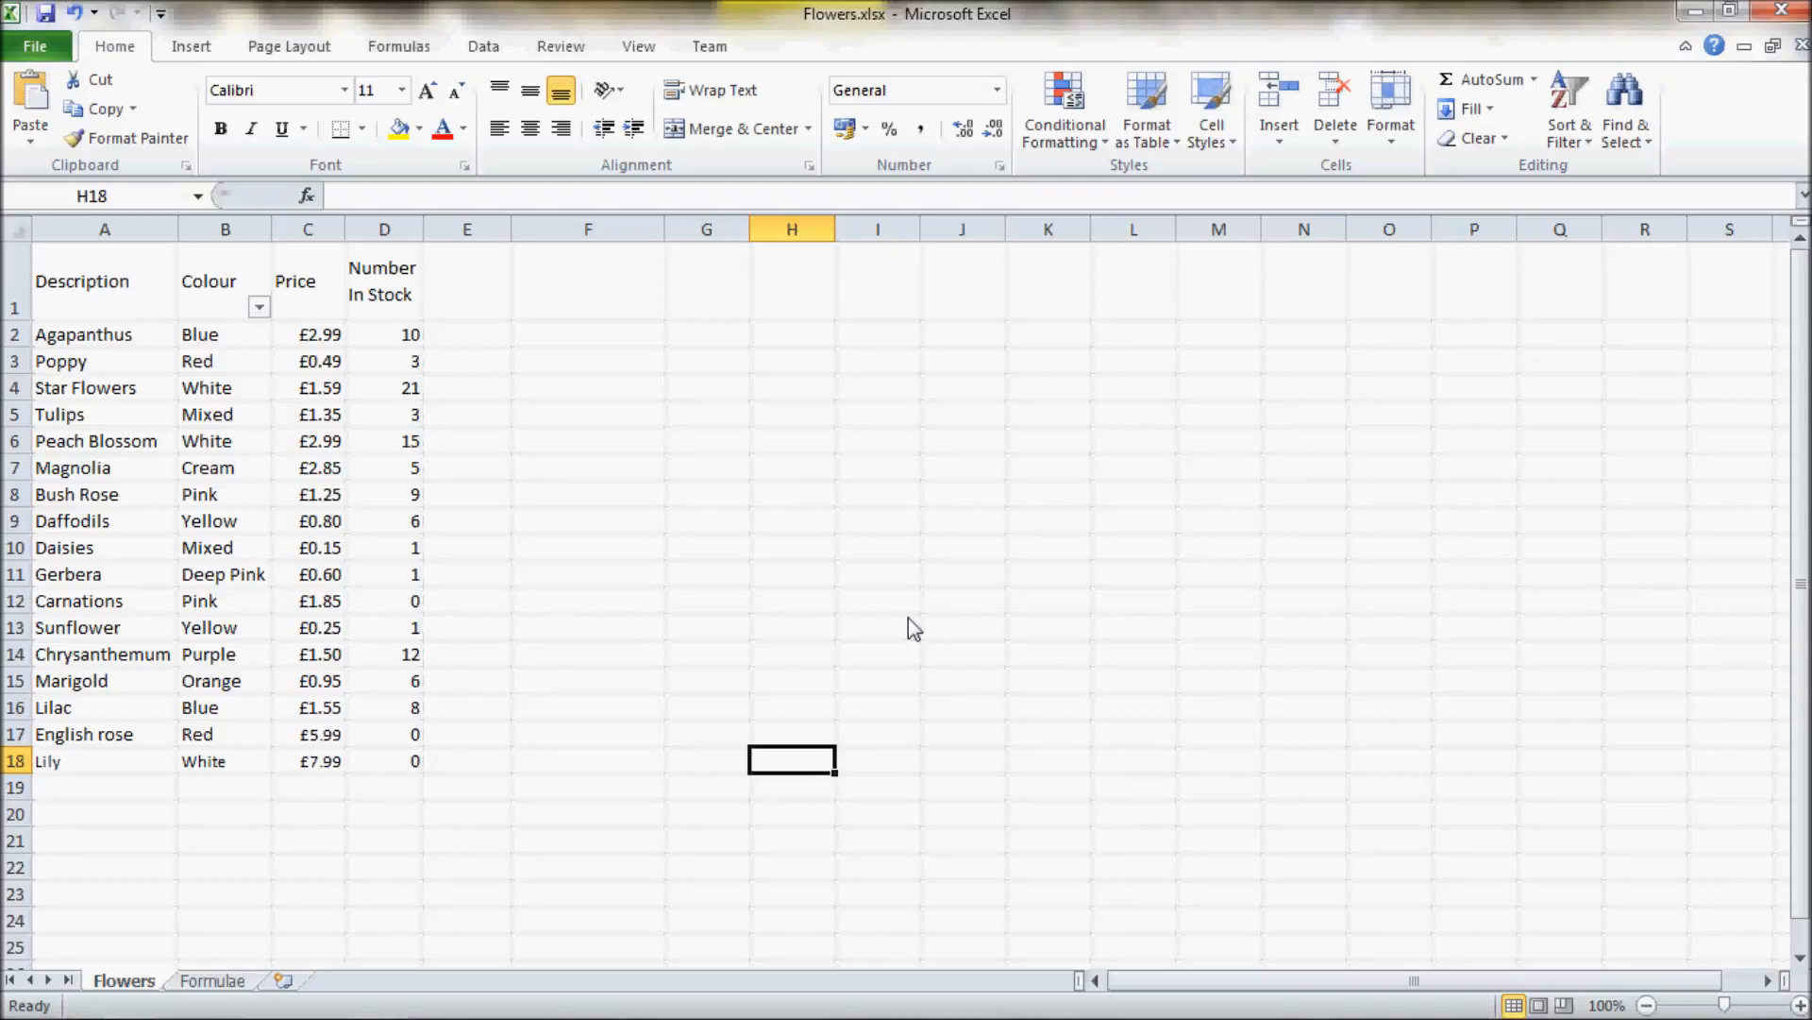
key(alt+Tab)
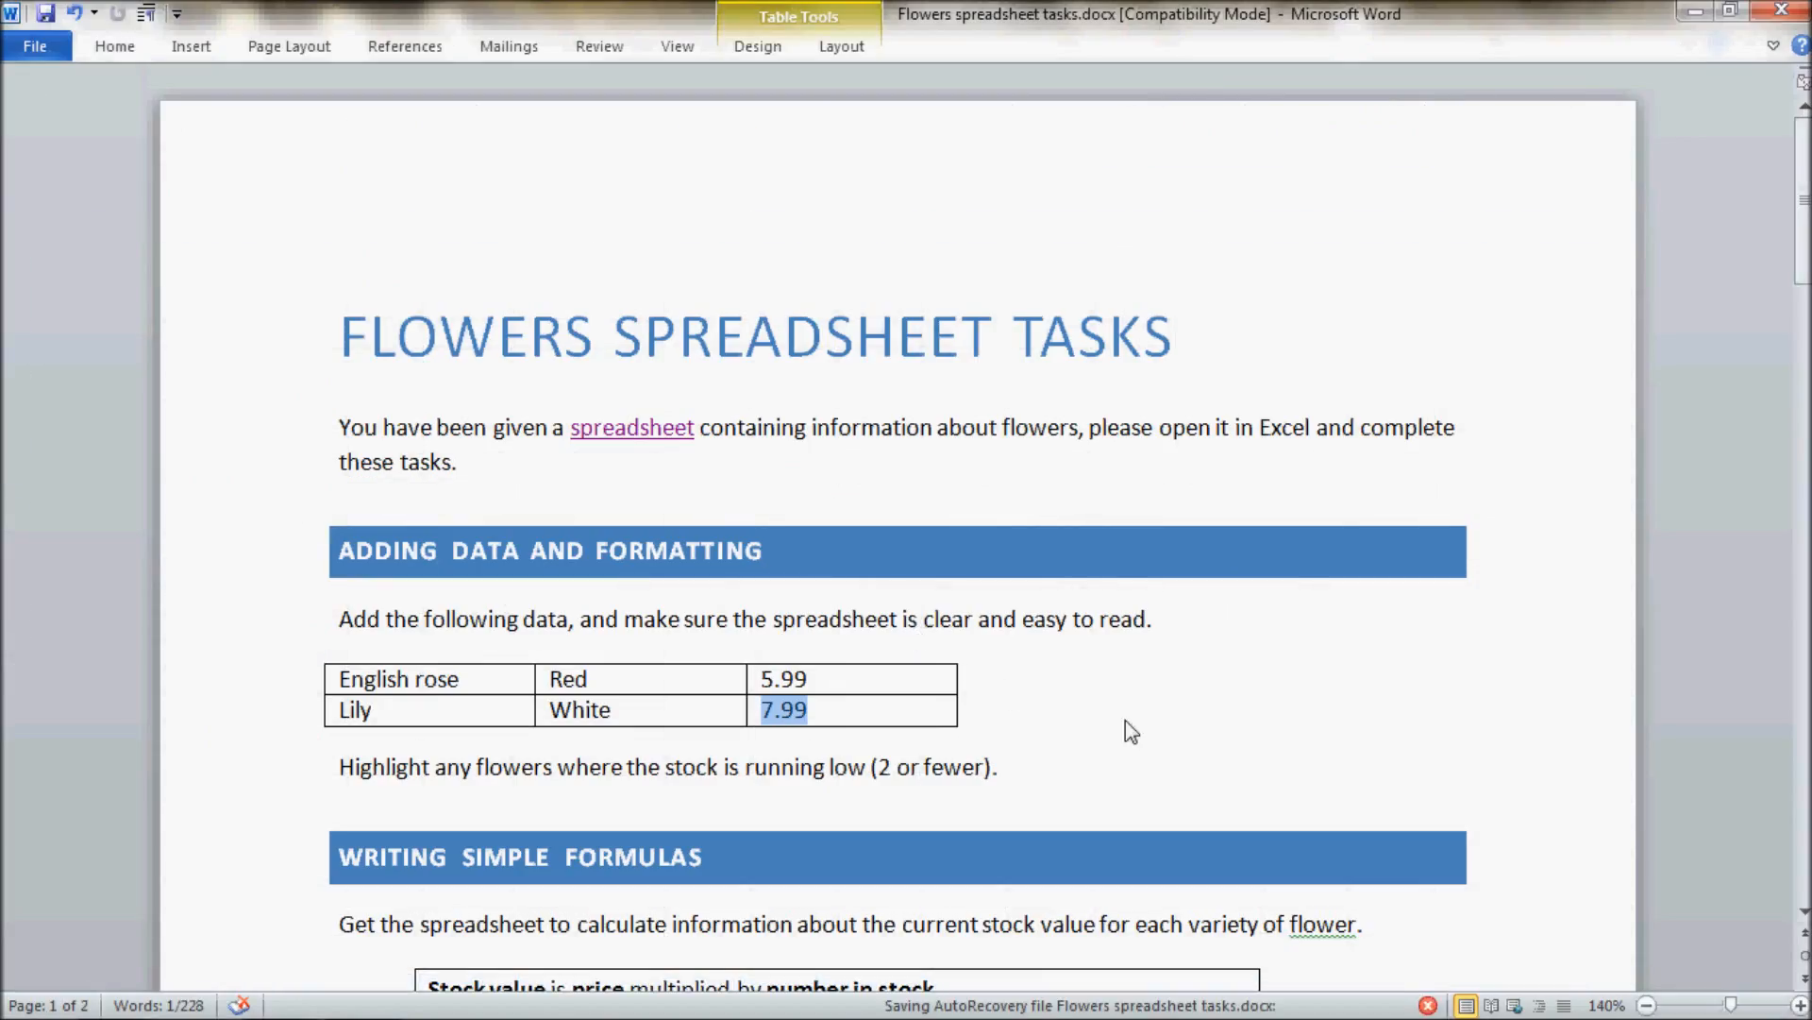
Return to the Flowers workbook and format A1:D18 as a table with headers, using the aqua style from the first Medium row
key(alt+Tab)
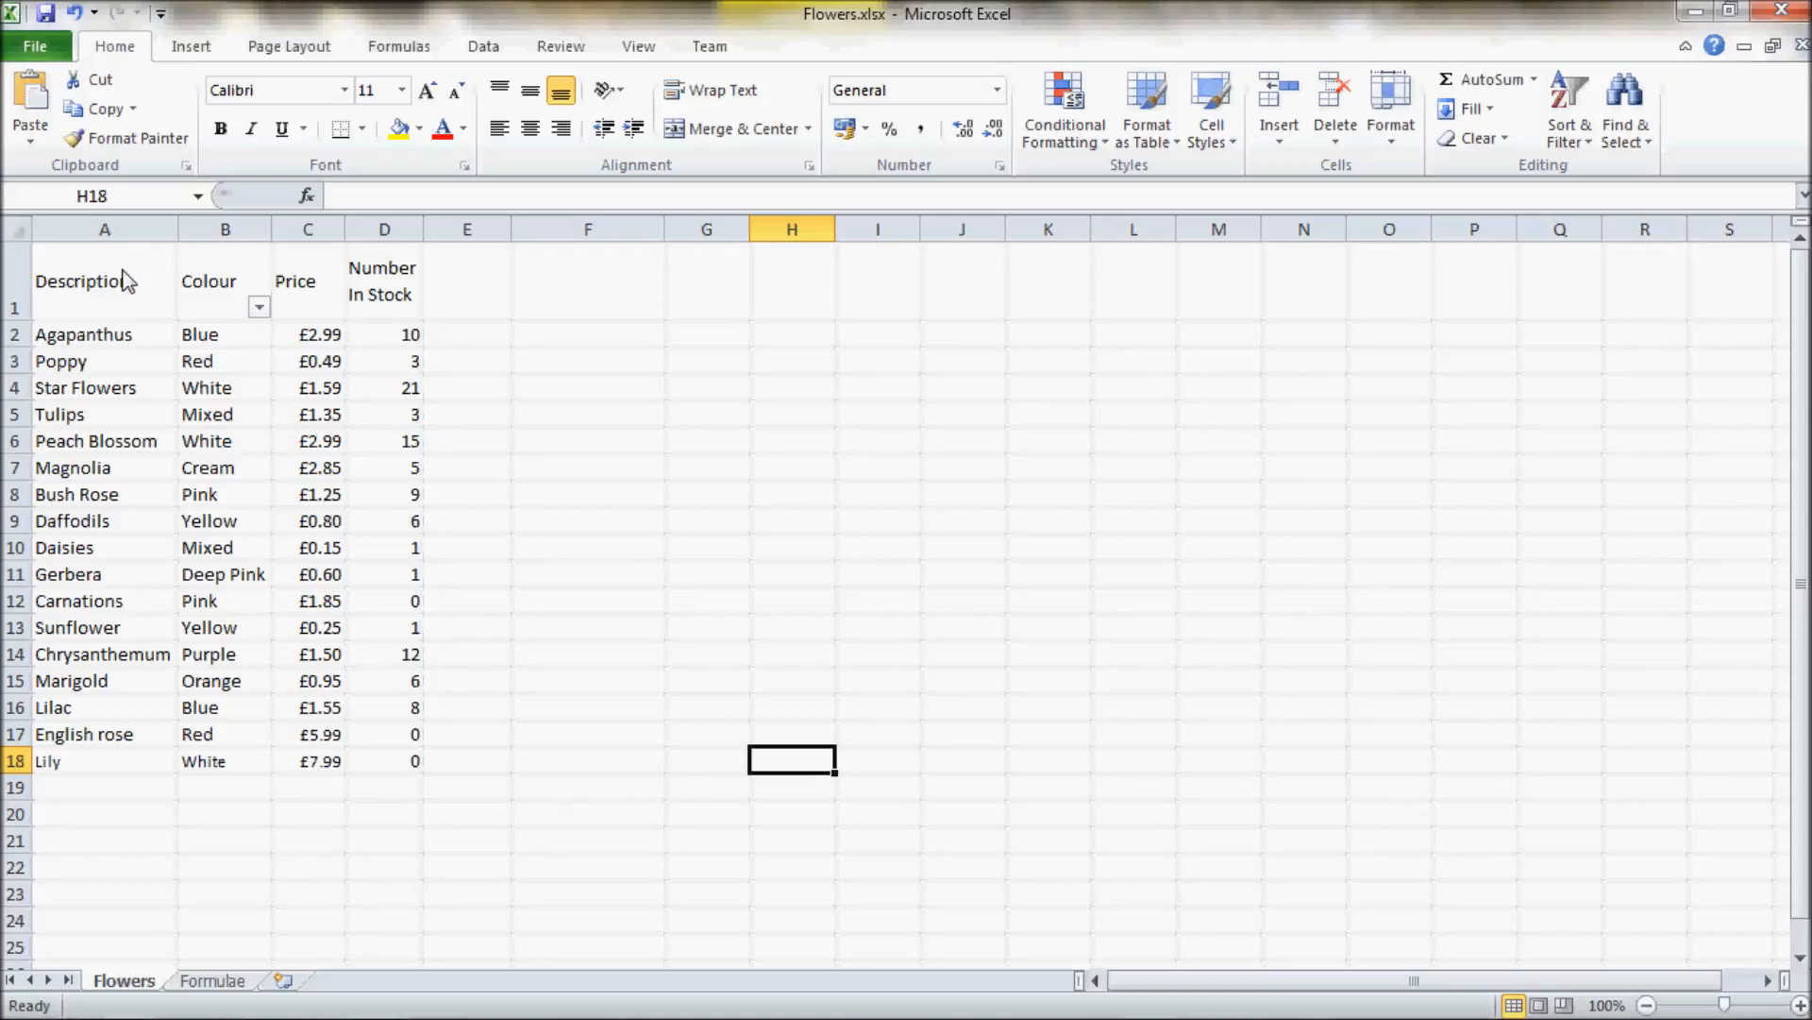
drag(127, 280, 377, 770)
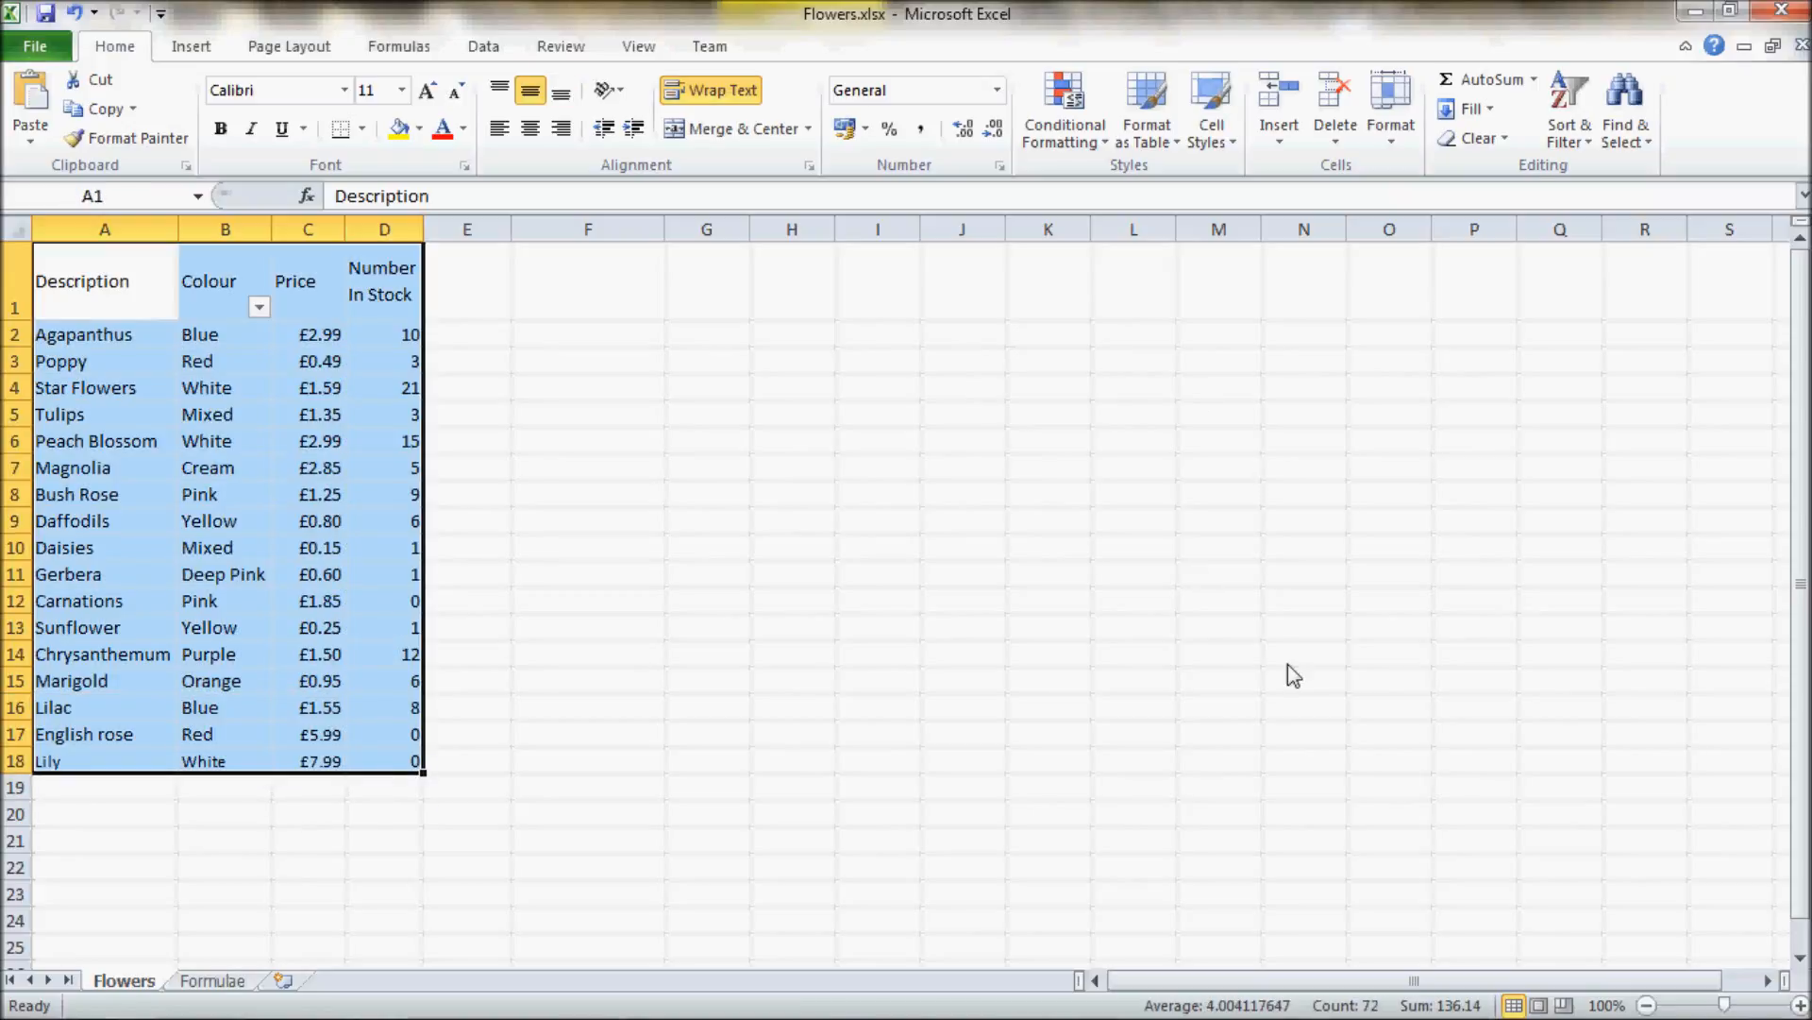
click(1176, 143)
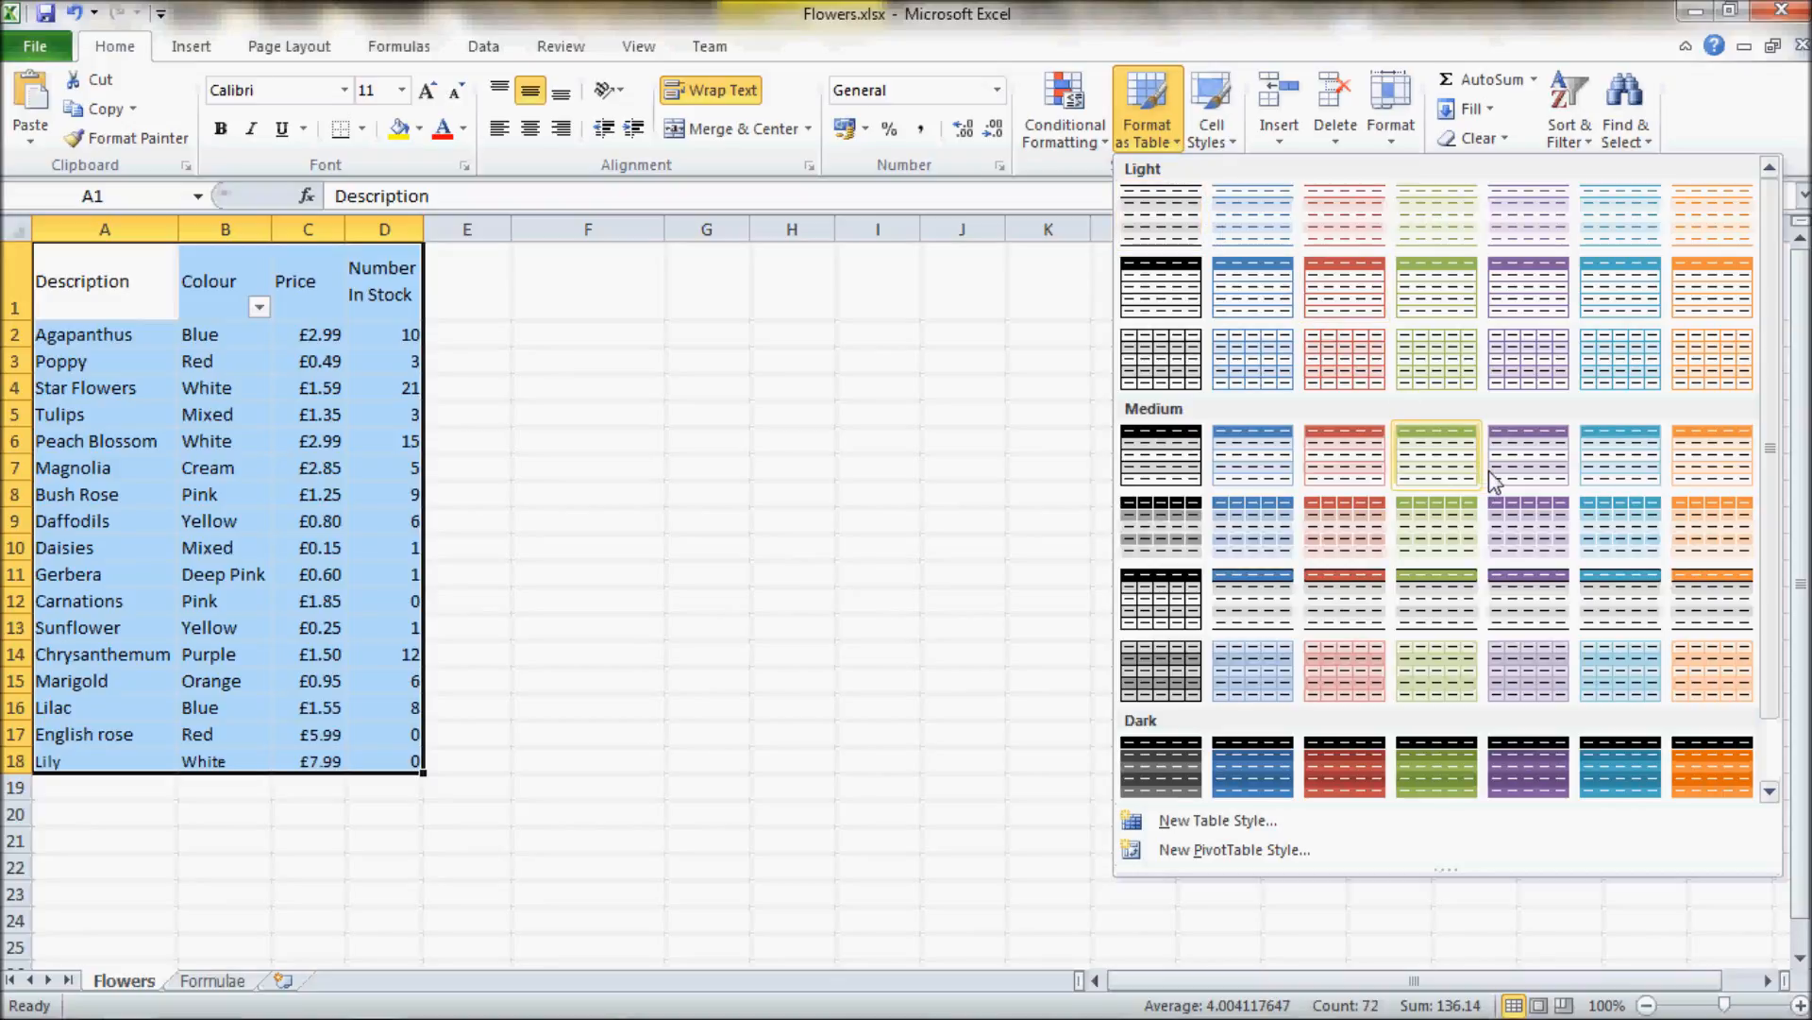
click(1620, 472)
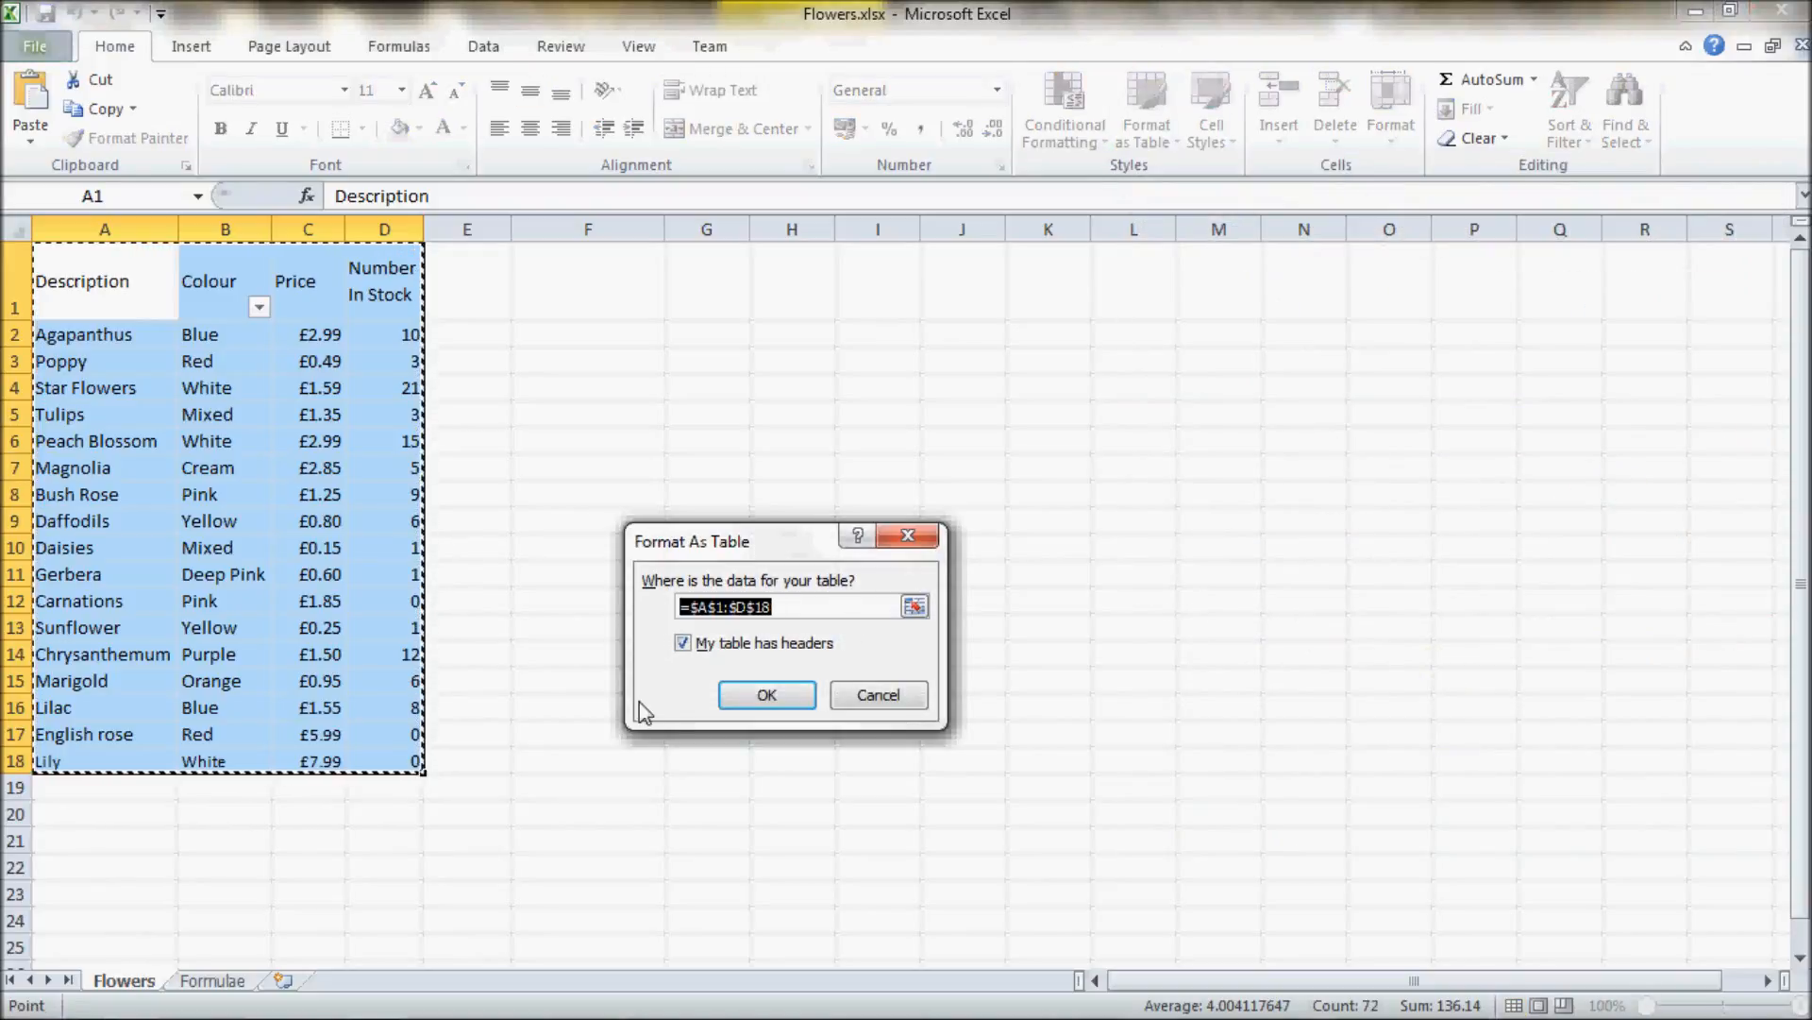
click(766, 696)
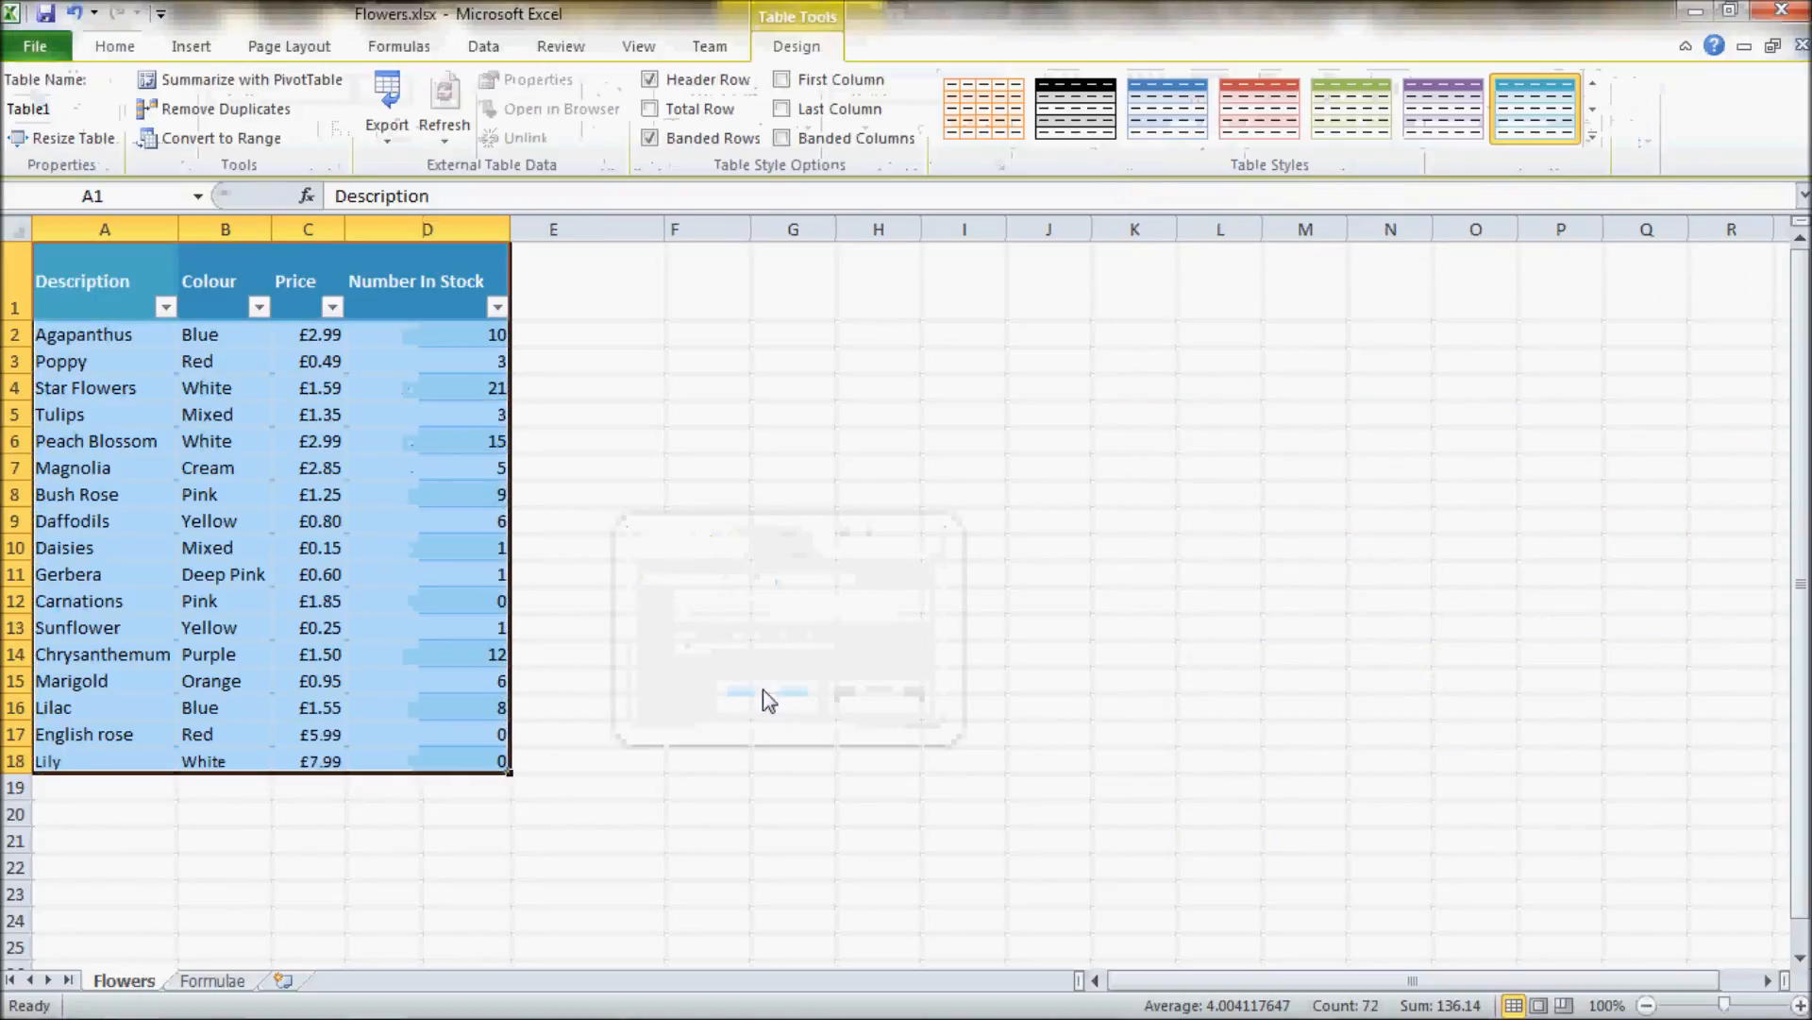
click(676, 720)
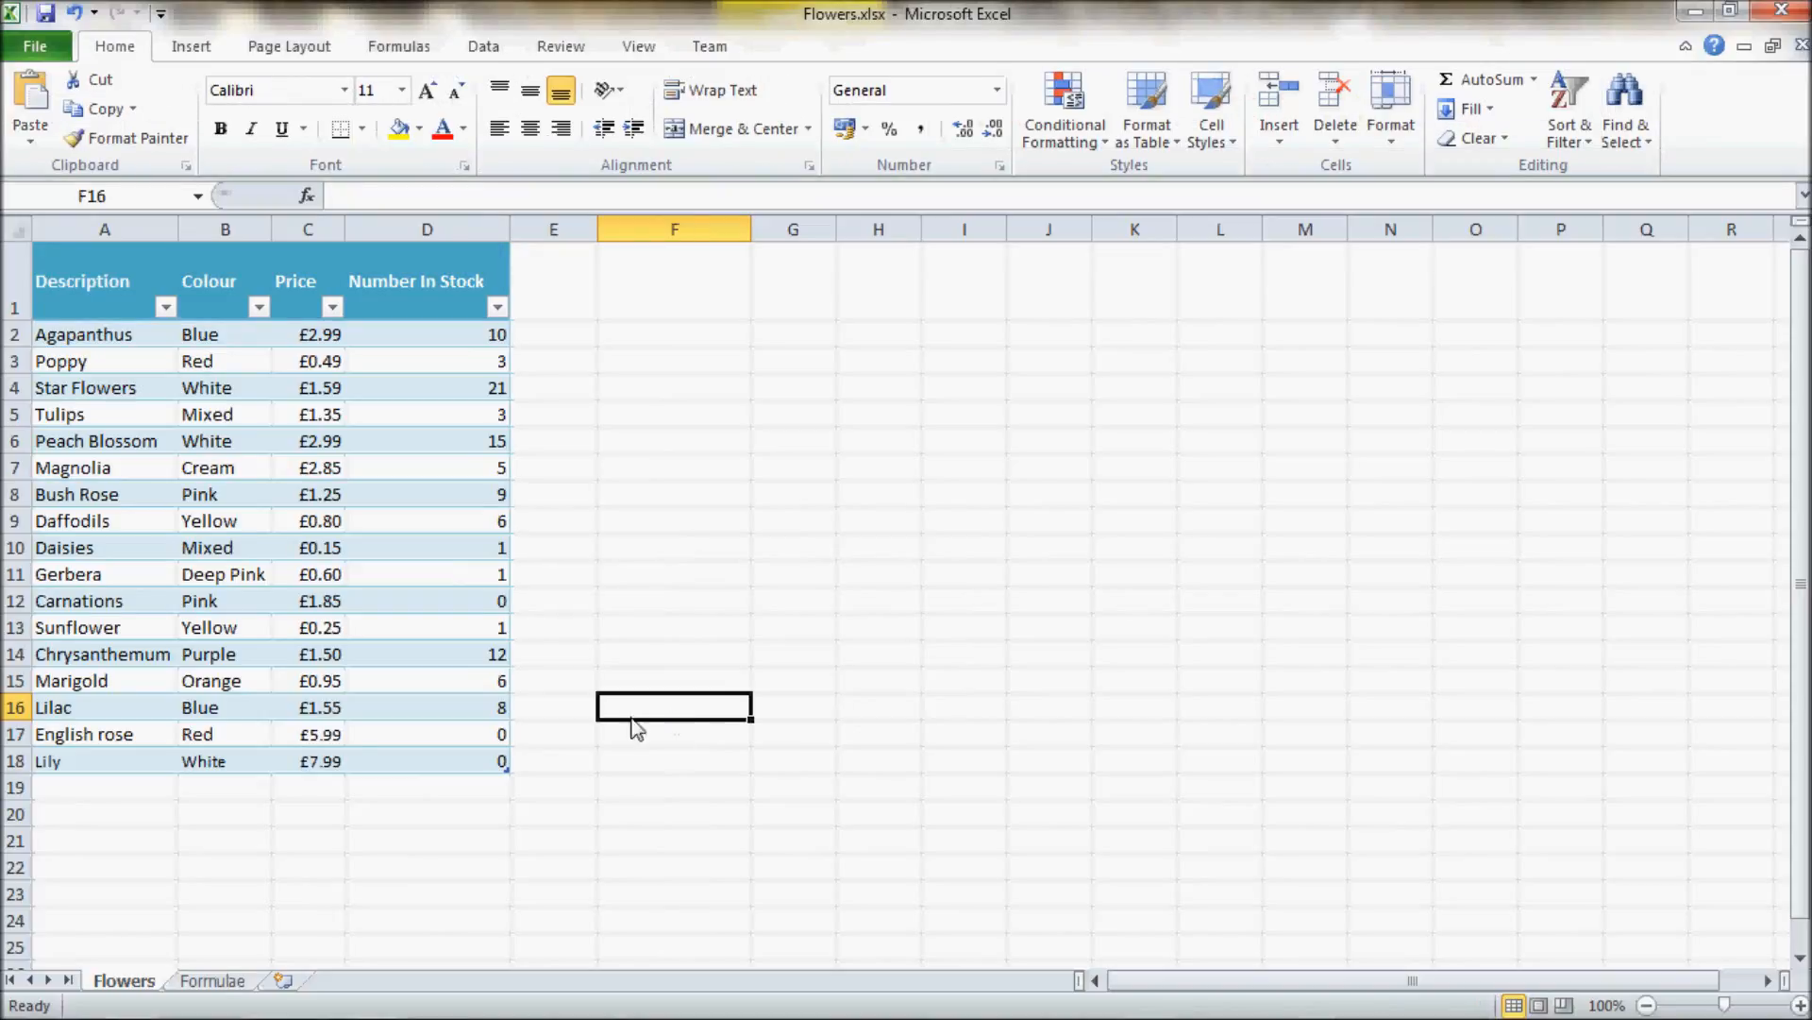
click(672, 553)
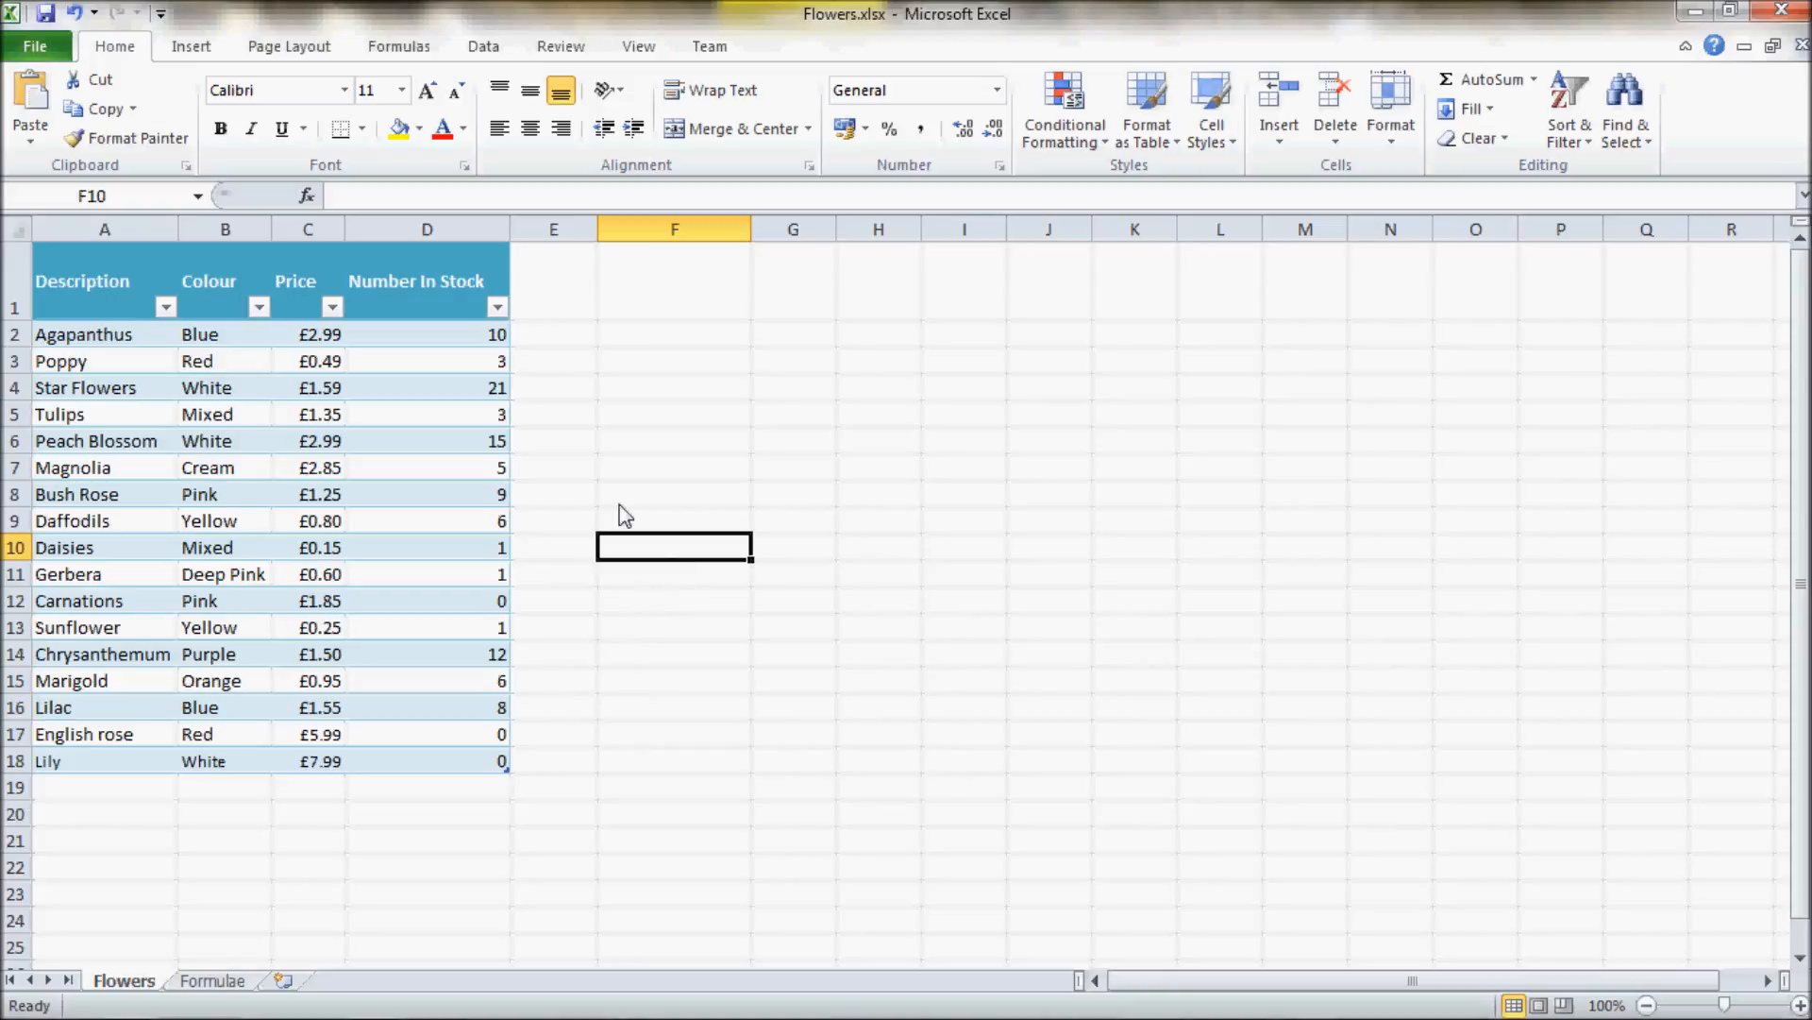
Look at the filter lists on the Number In Stock, Price, Colour and Description headings without applying any filter
click(496, 306)
click(497, 307)
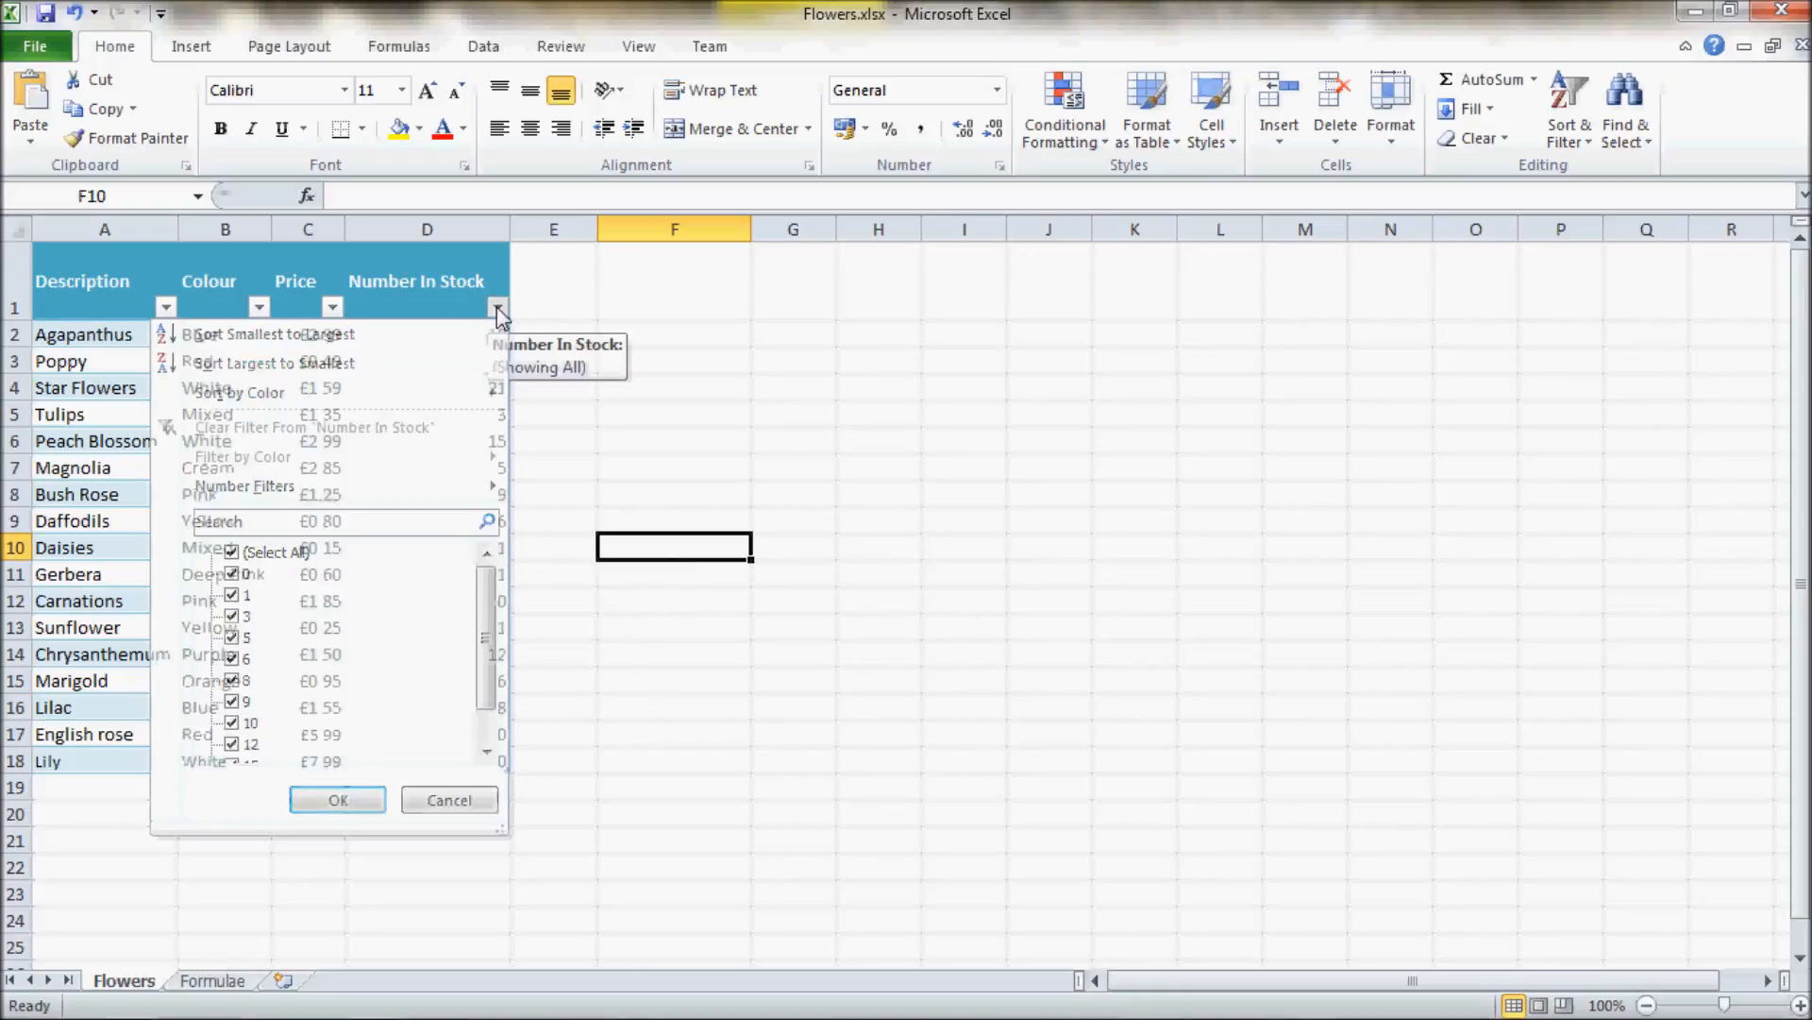
click(332, 307)
click(258, 308)
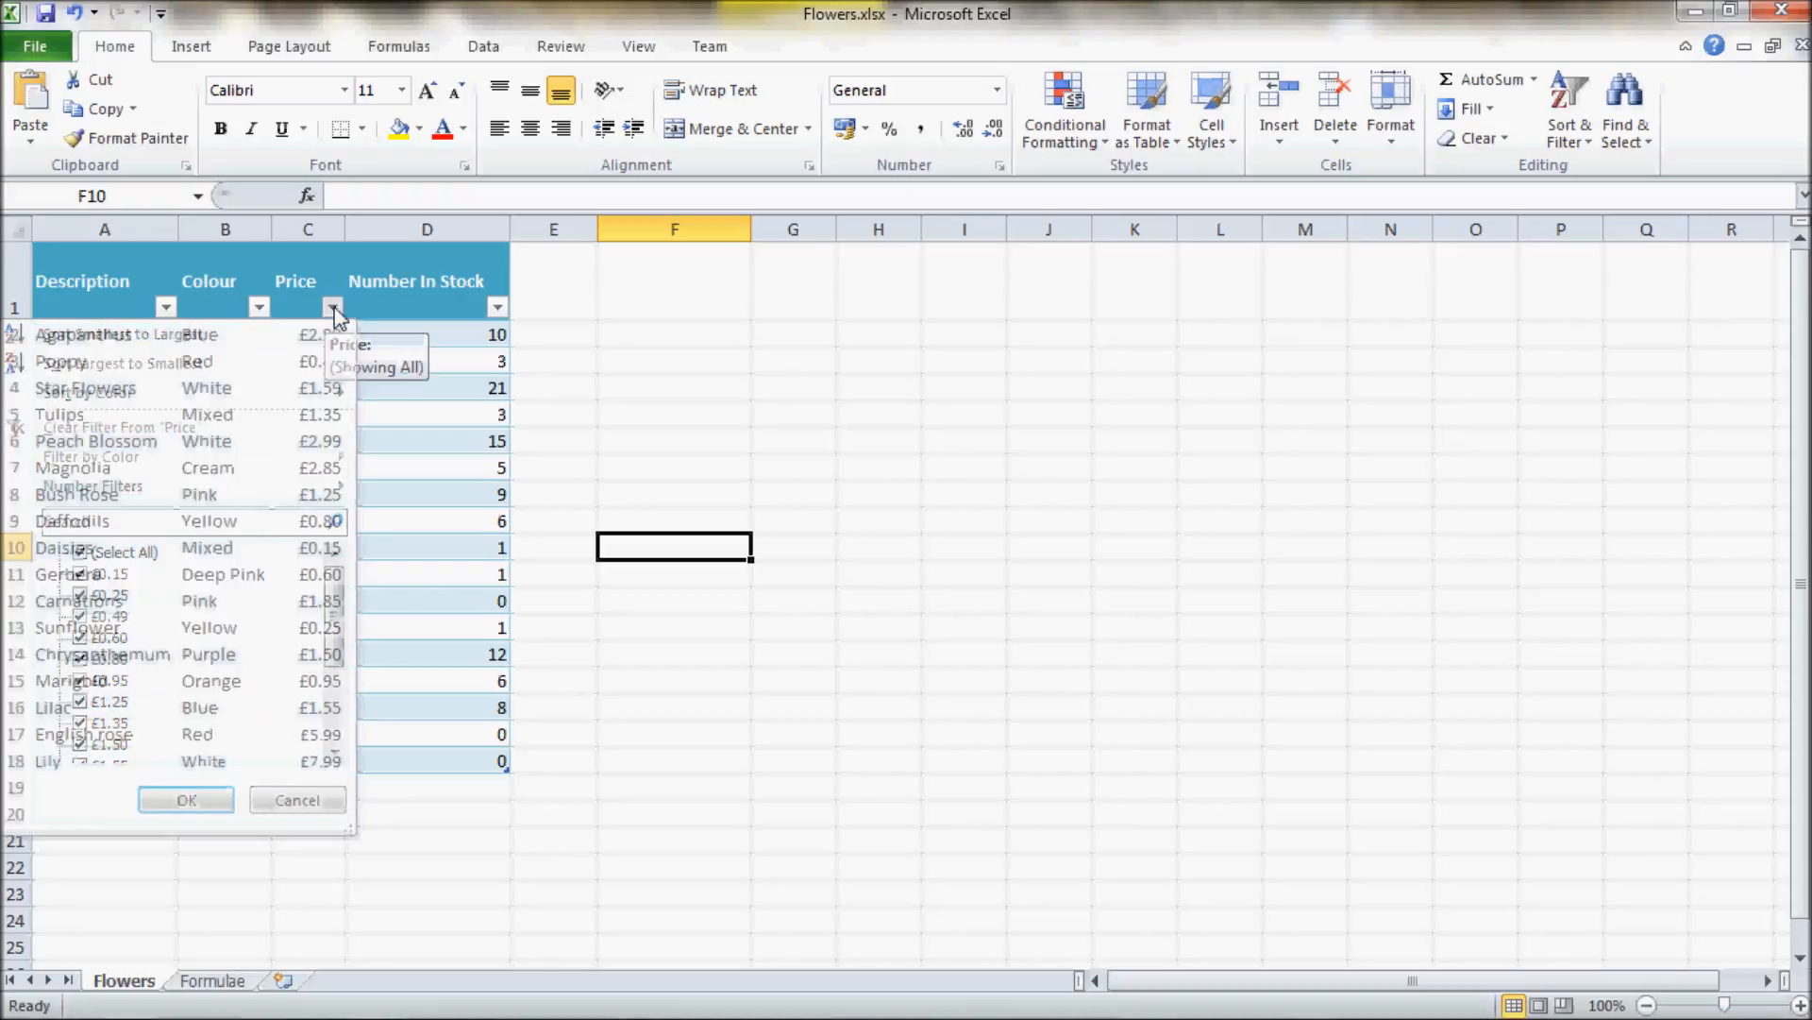
click(258, 308)
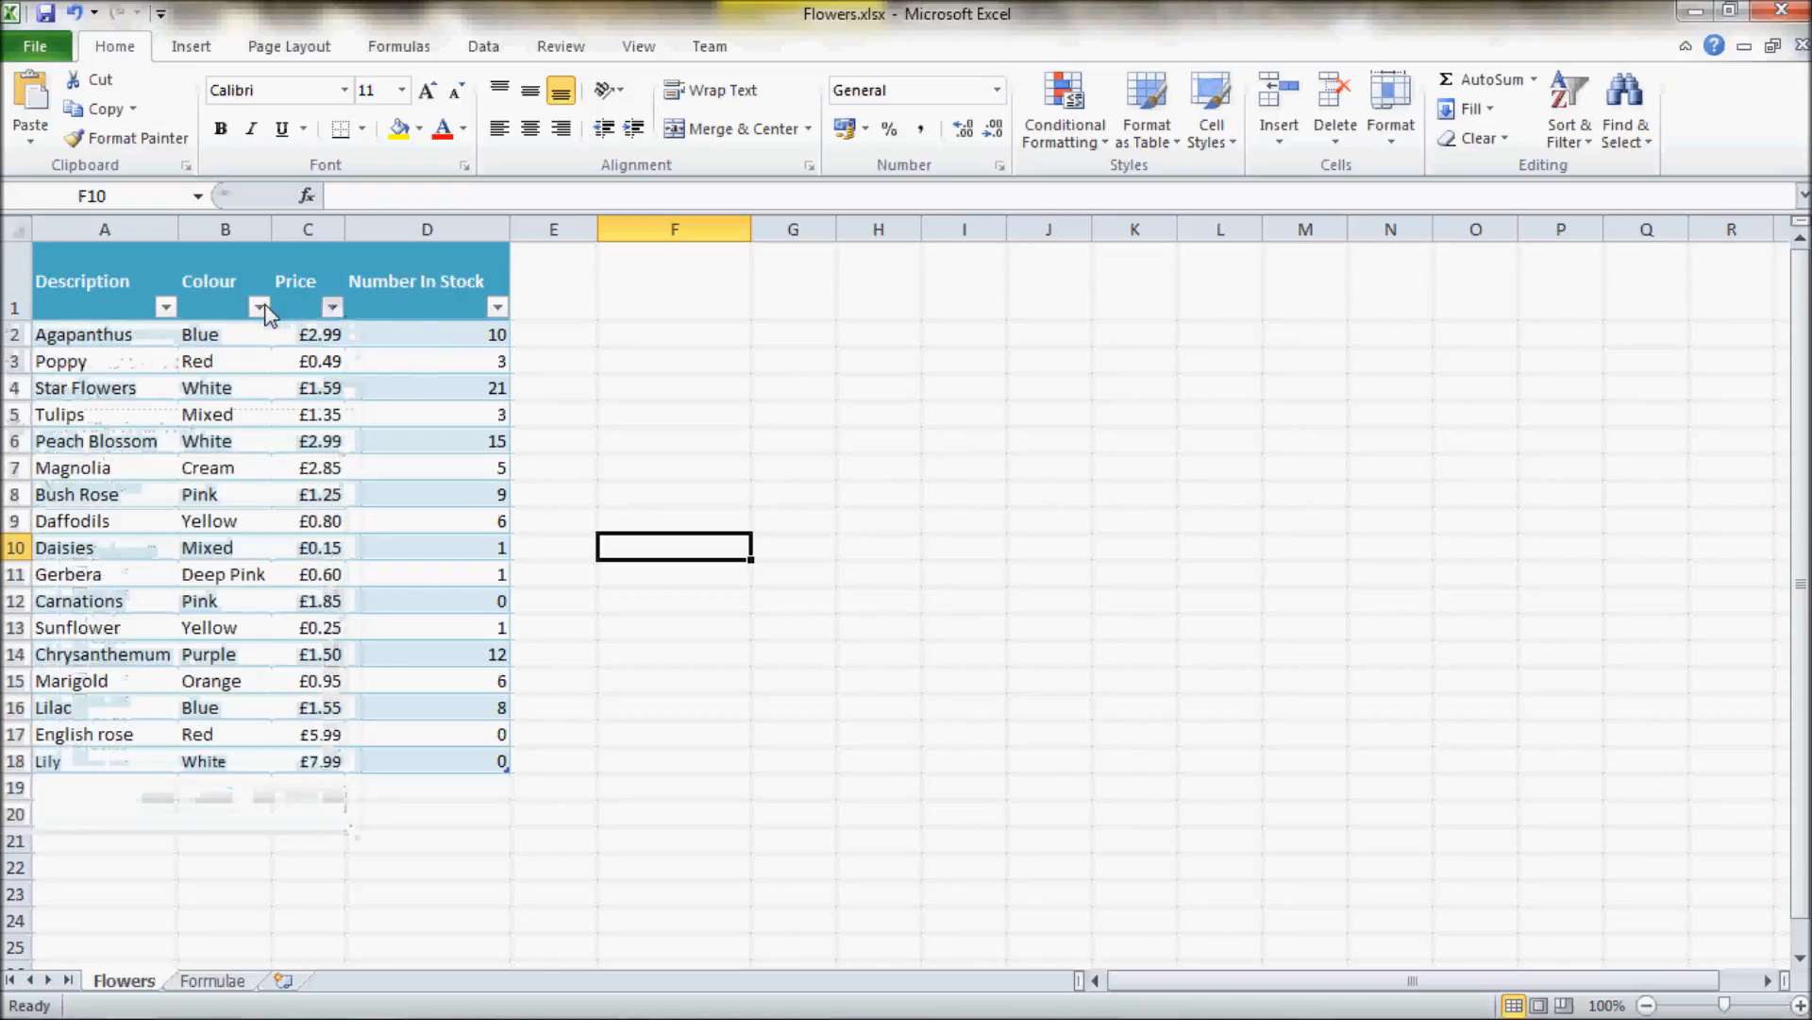
click(166, 307)
click(167, 306)
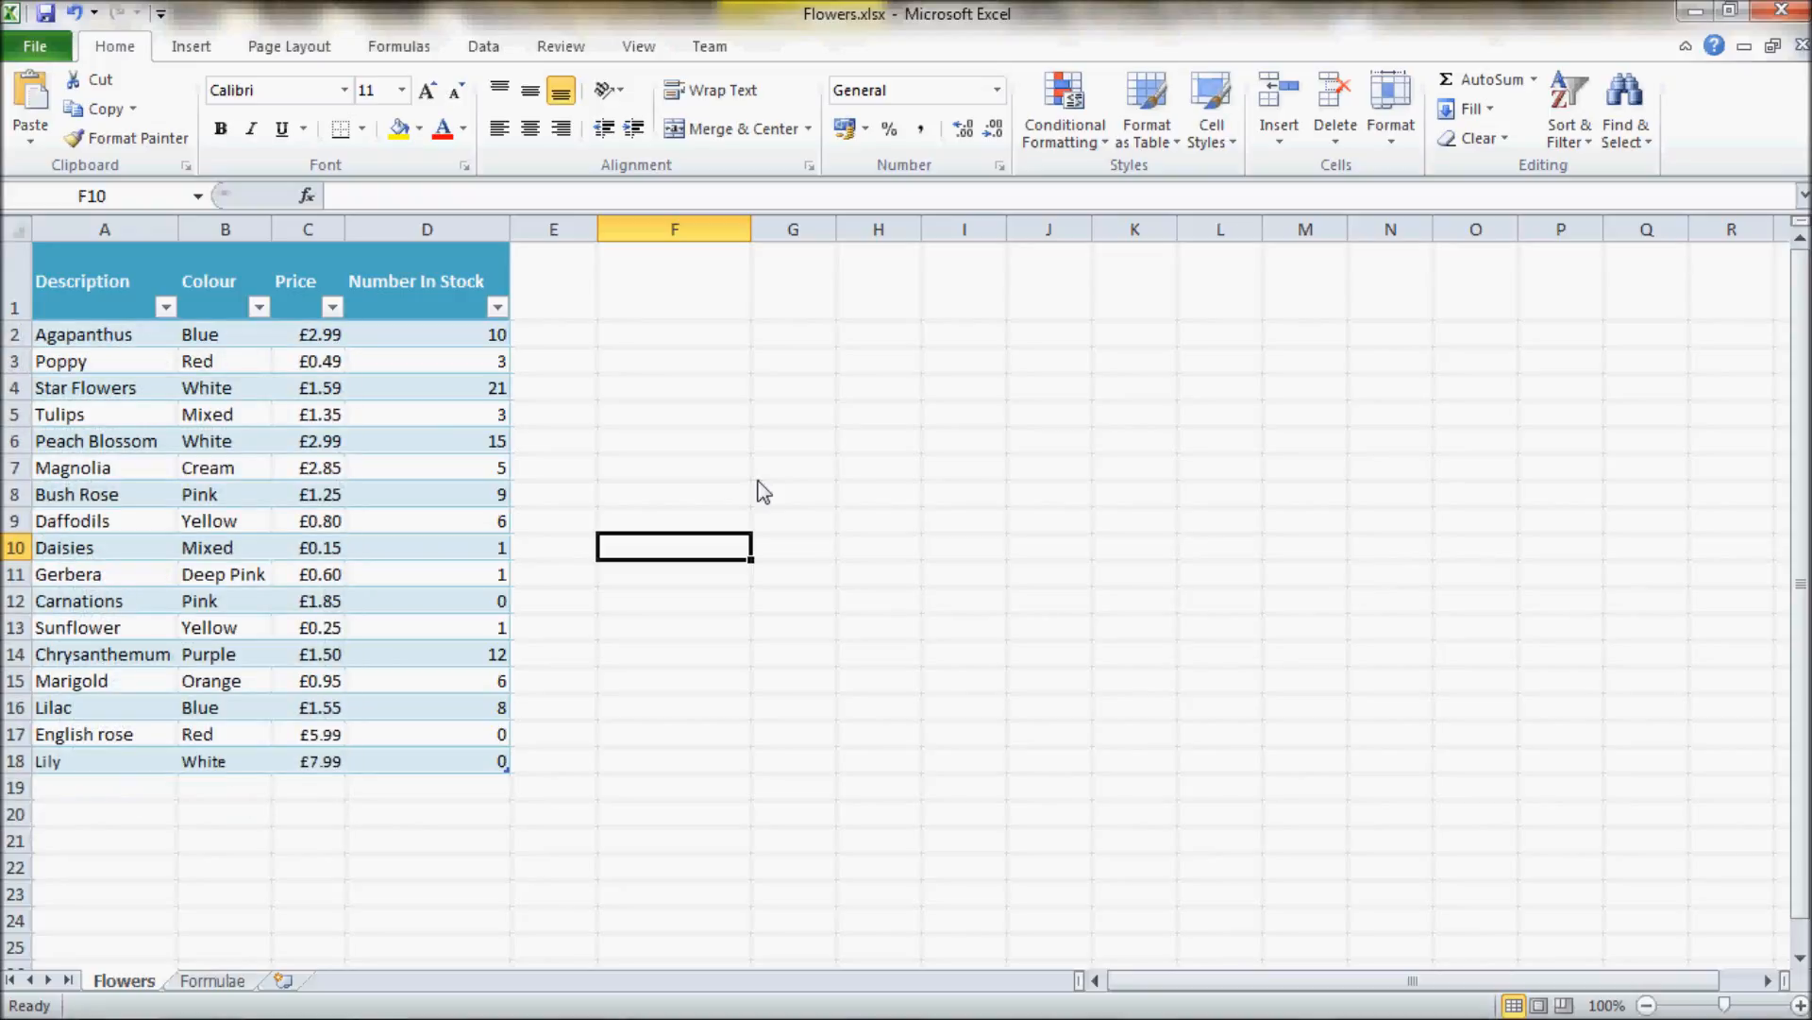
Check the formatting instruction in the Word tasks document and narrow the table's Number In Stock column until its heading wraps onto two lines
key(alt+Tab)
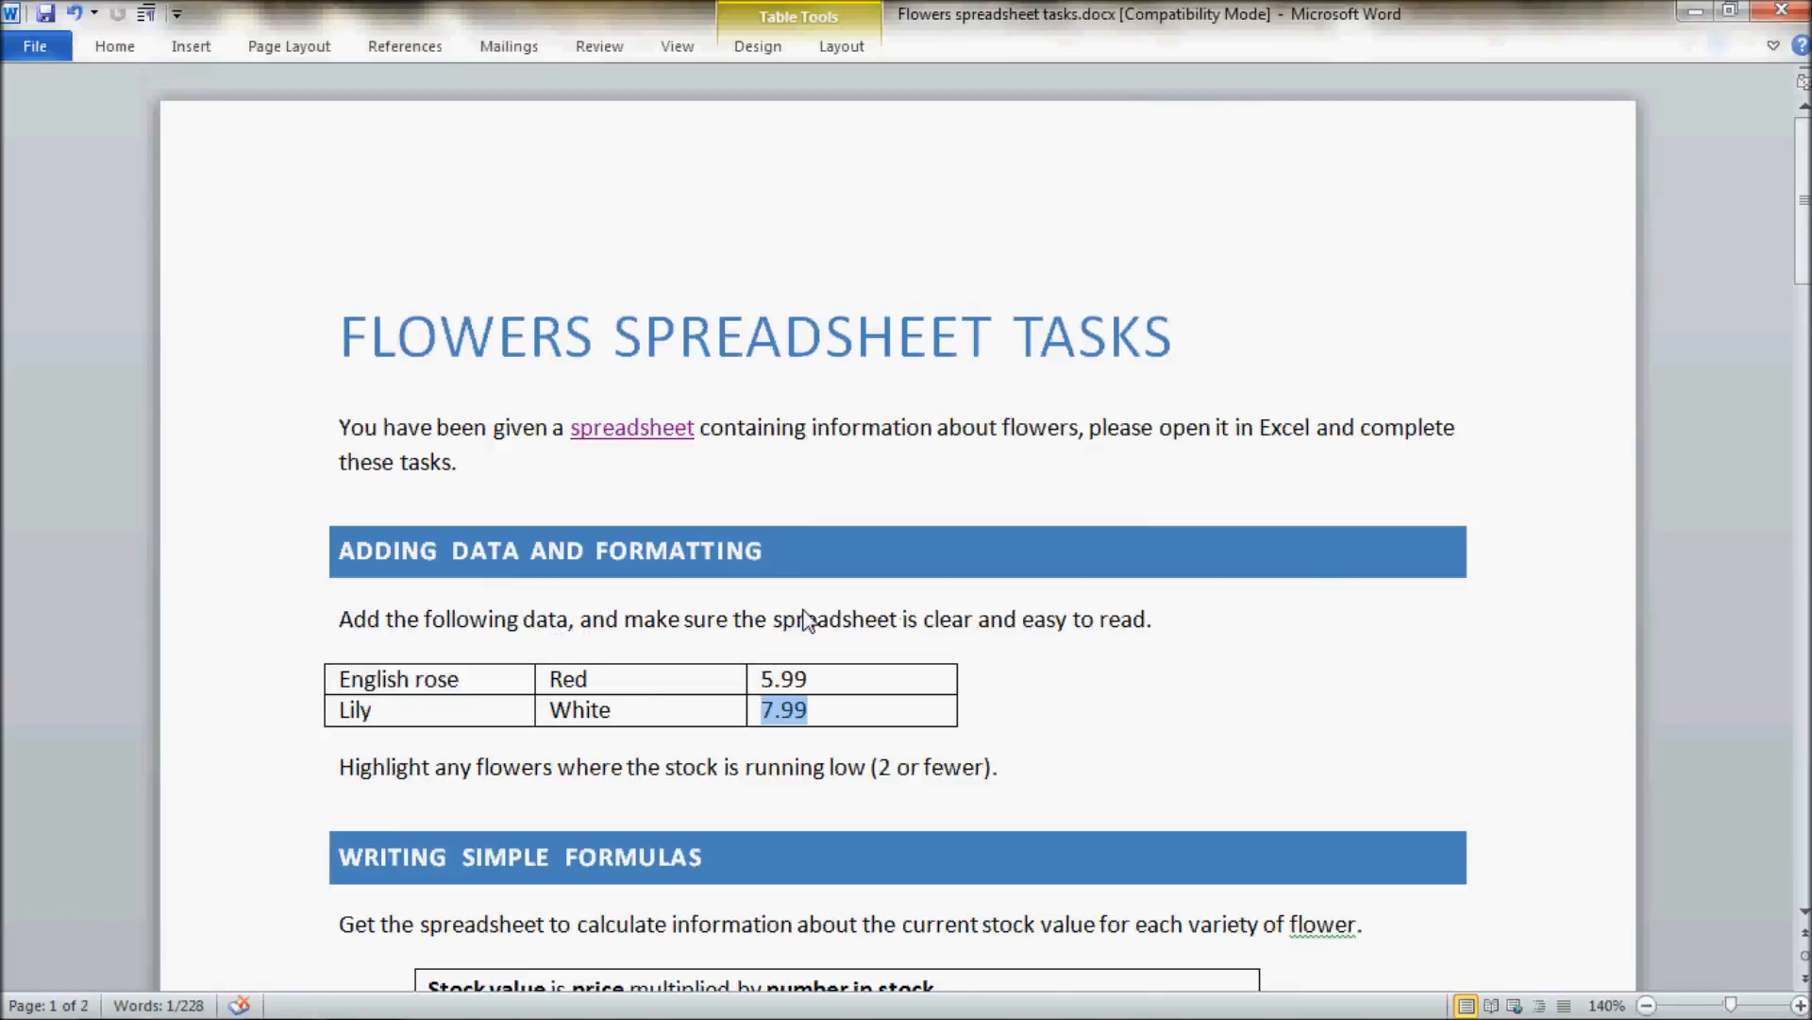
key(alt+Tab)
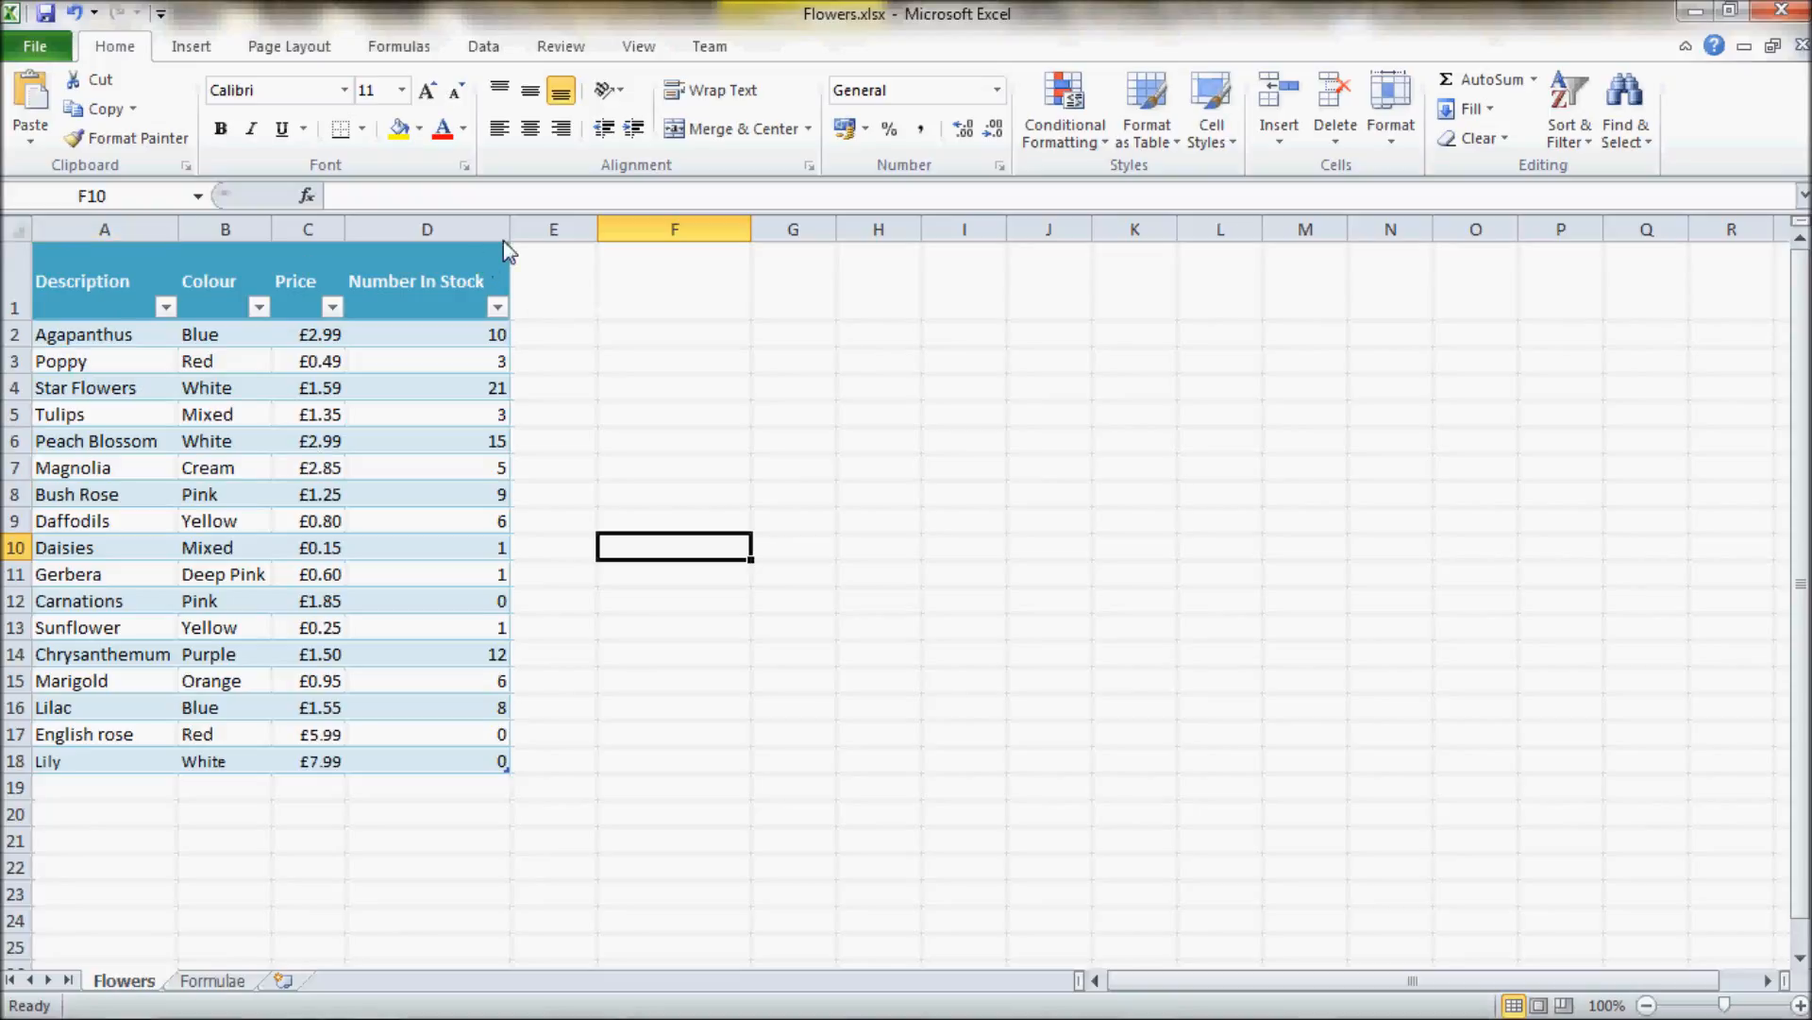
drag(511, 231, 444, 227)
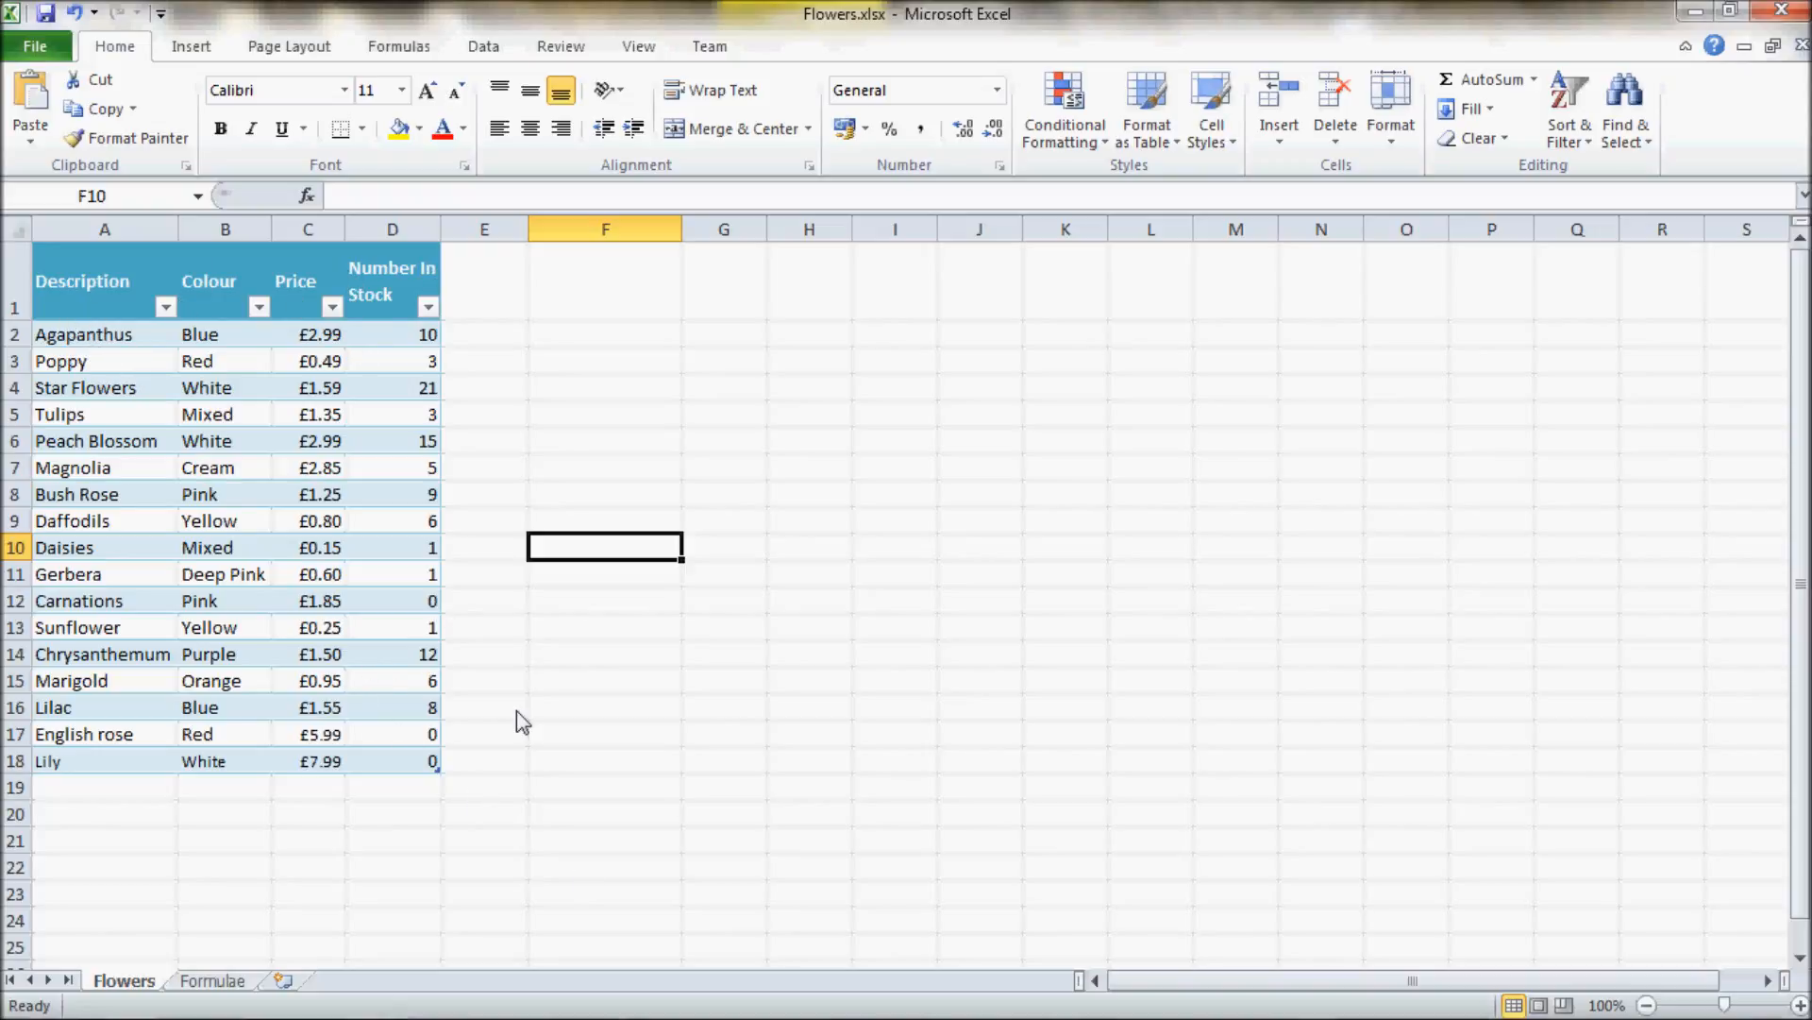
Check the low-stock highlighting instruction in the Word tasks document and return to the Flowers workbook
key(alt+Tab)
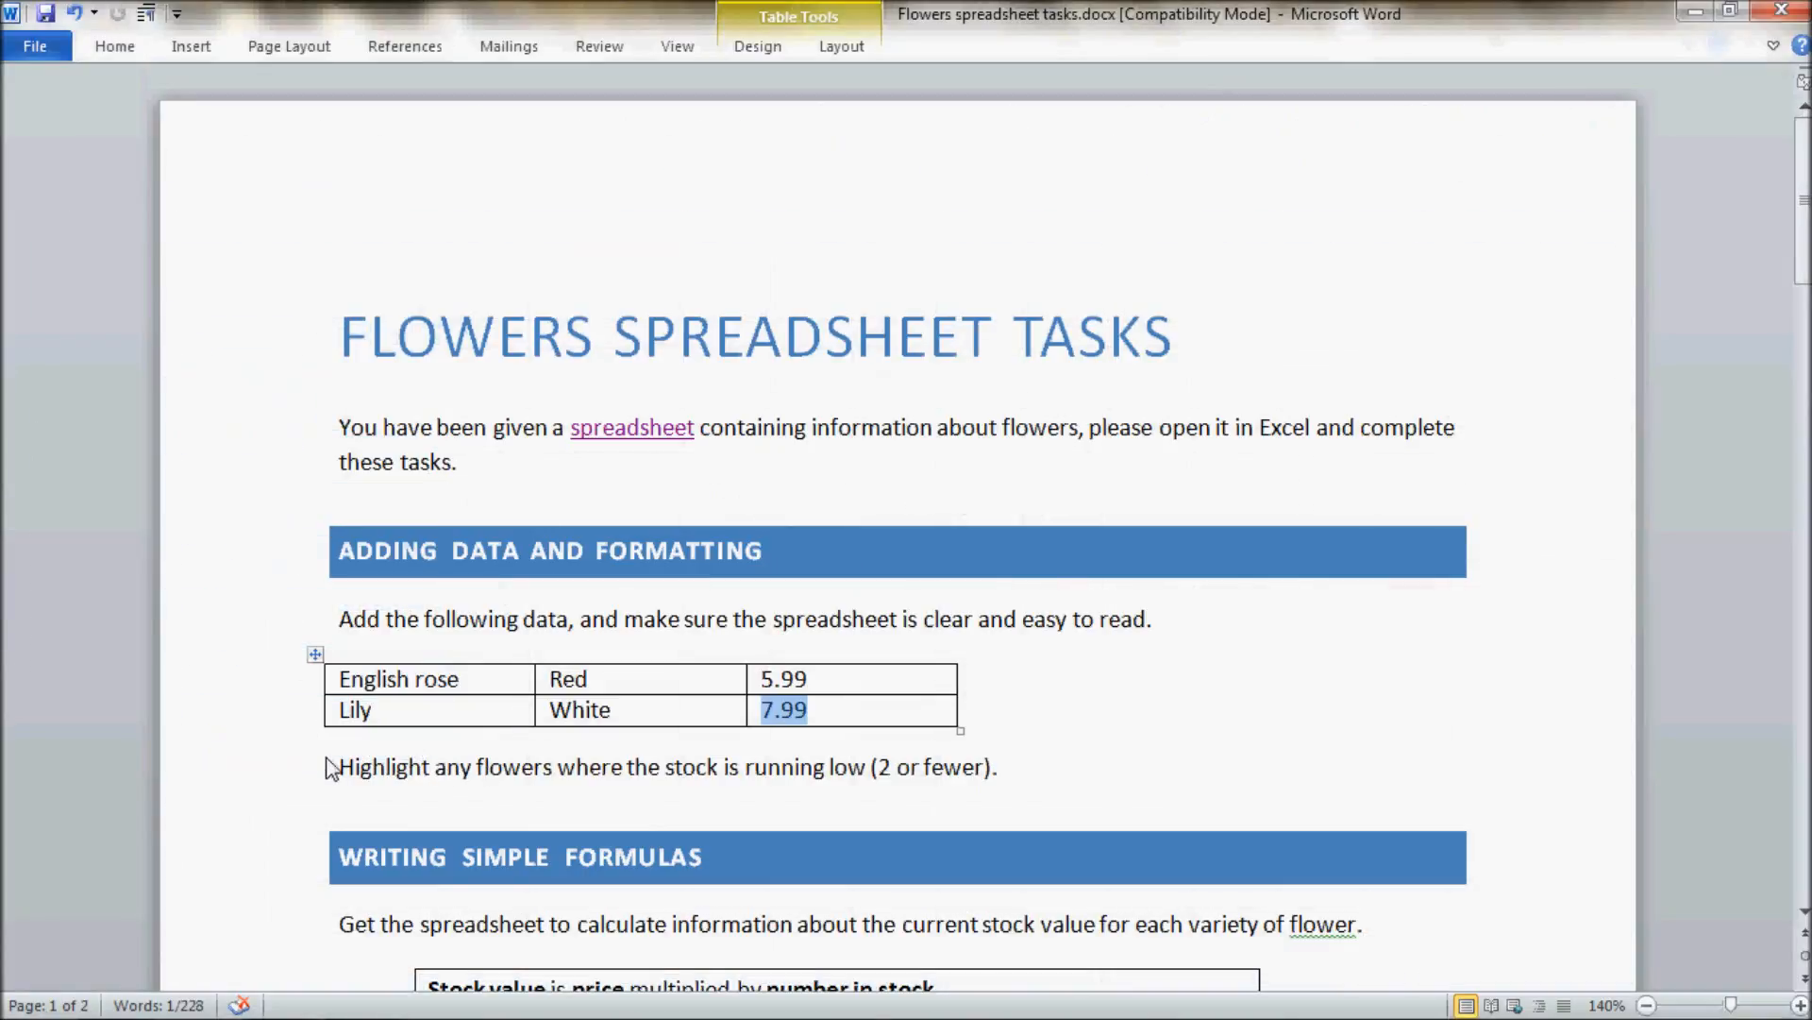
click(1026, 786)
key(alt+Tab)
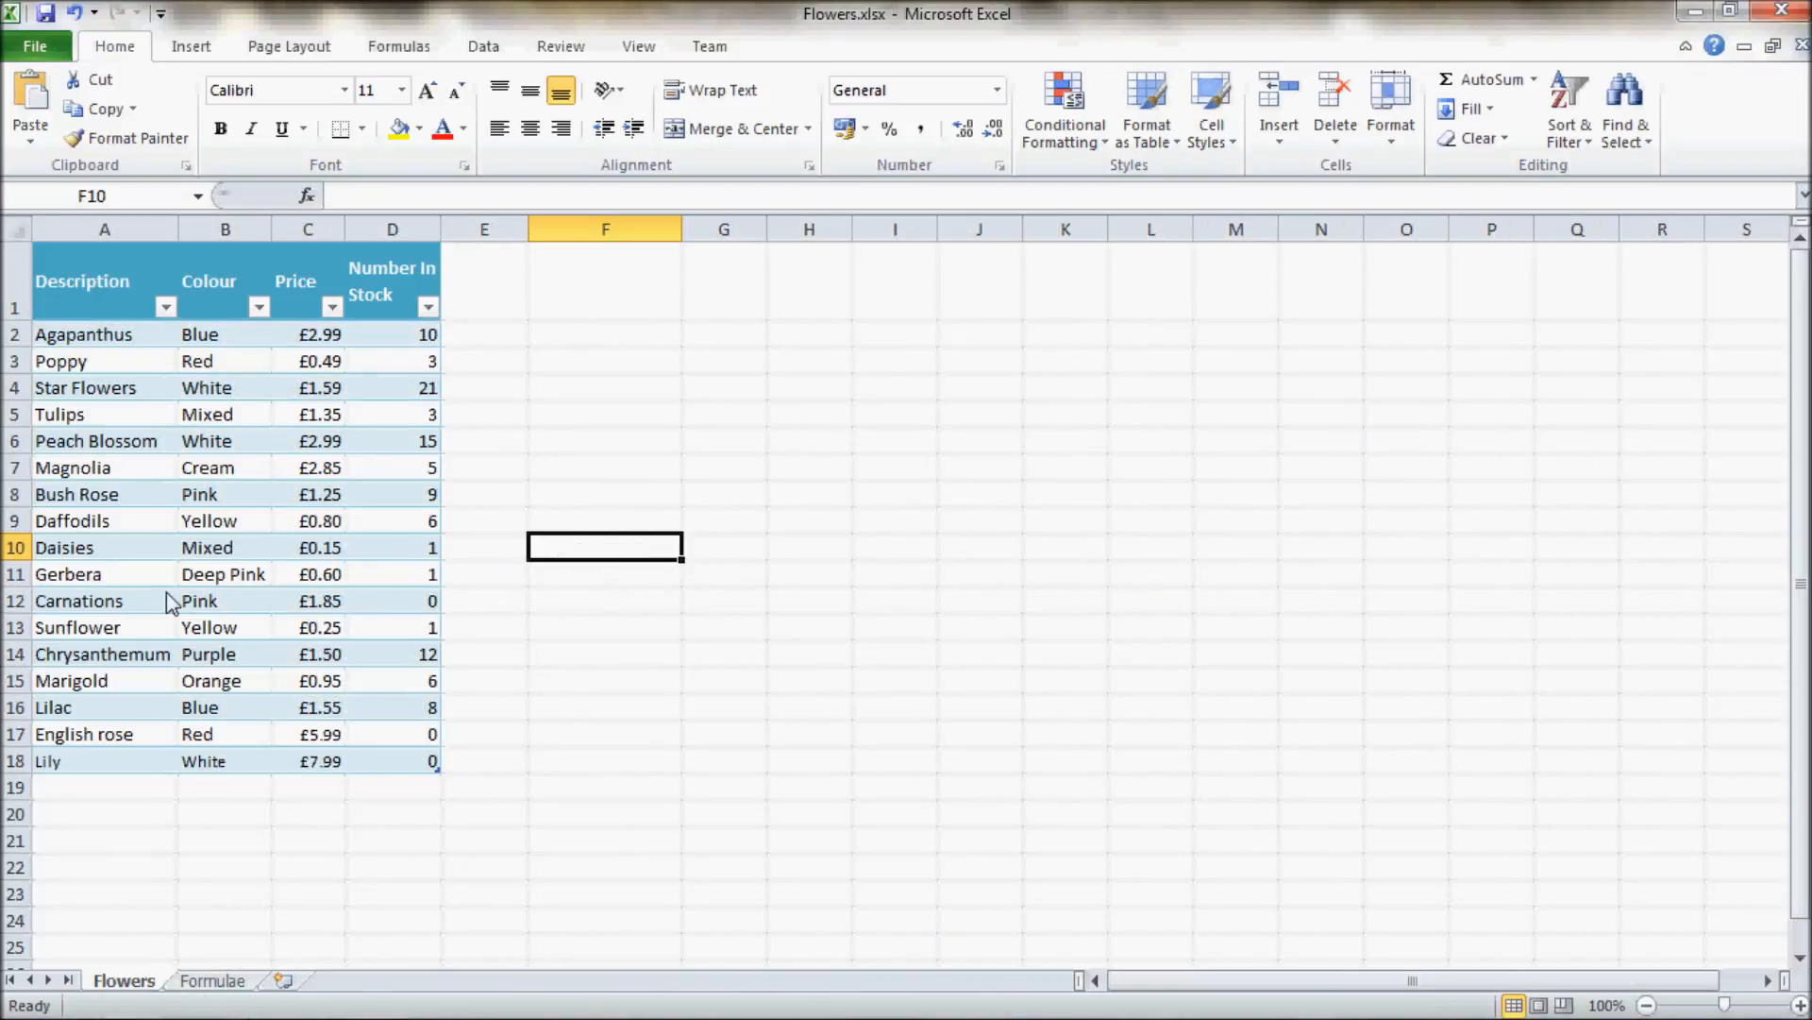
Try a red font colour on the low-stock rows 10 to 13, 17 and 18, and undo it
click(19, 550)
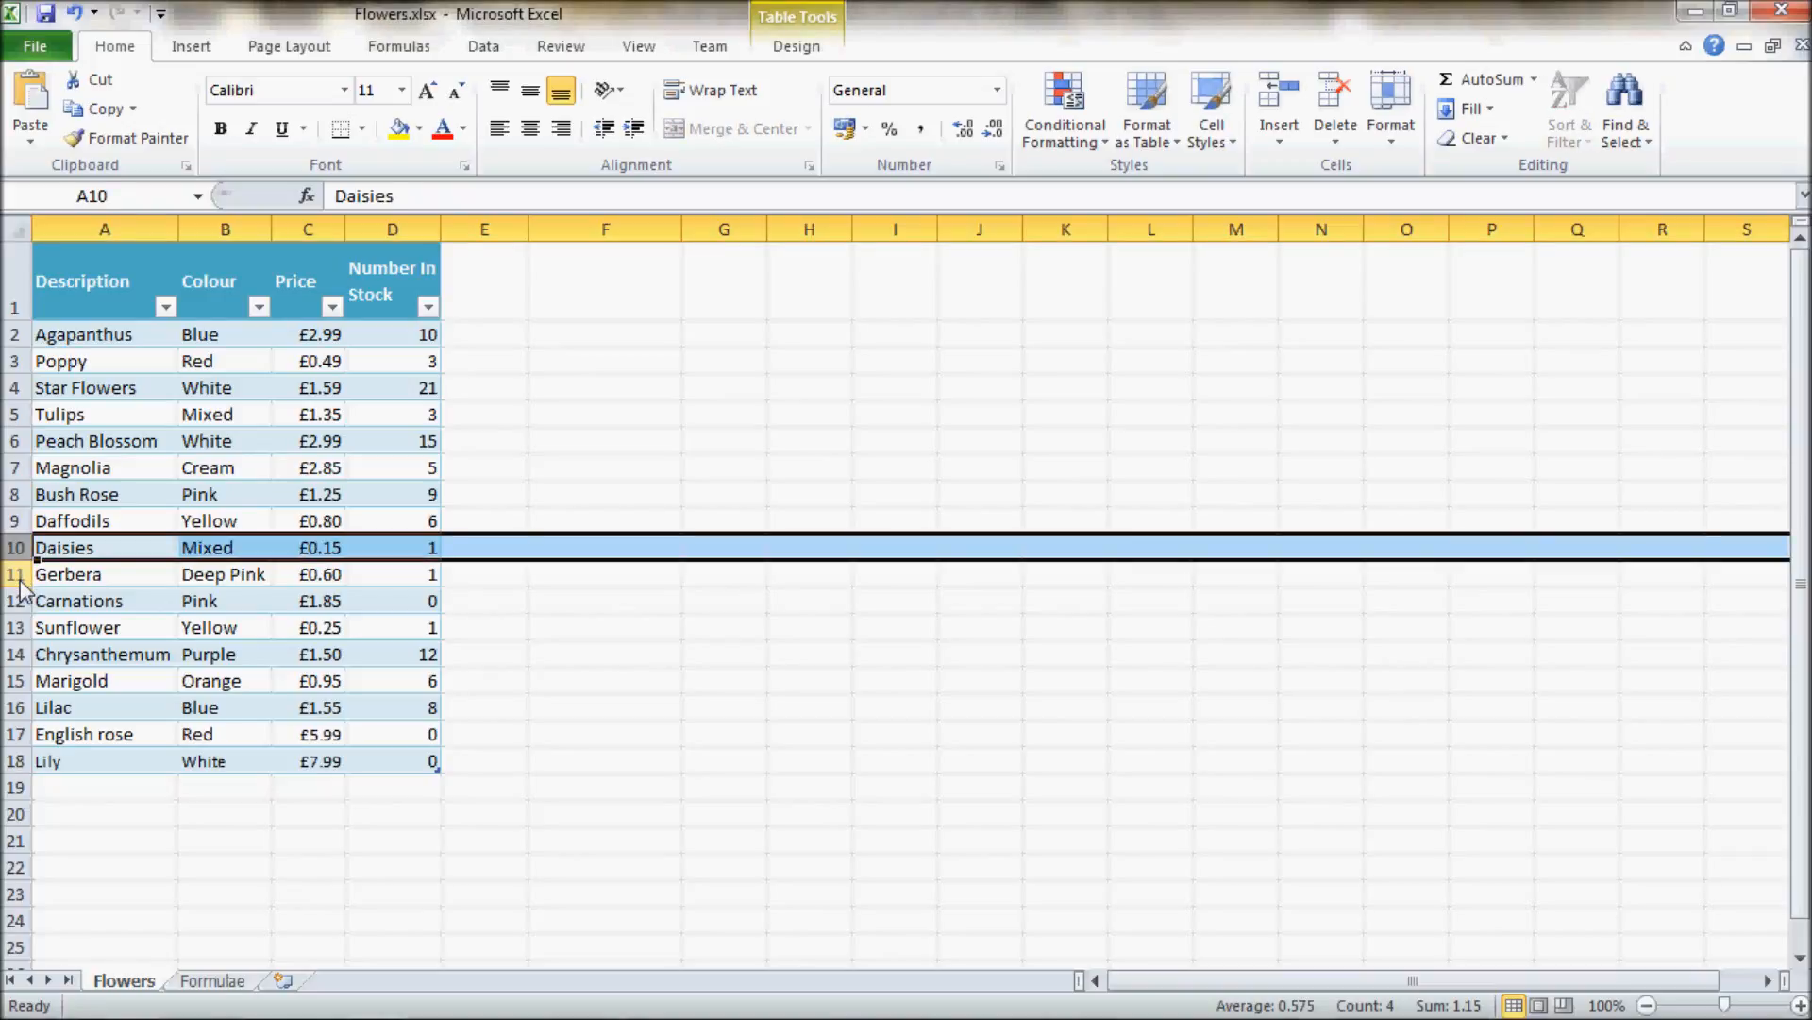
ctrl+click(19, 577)
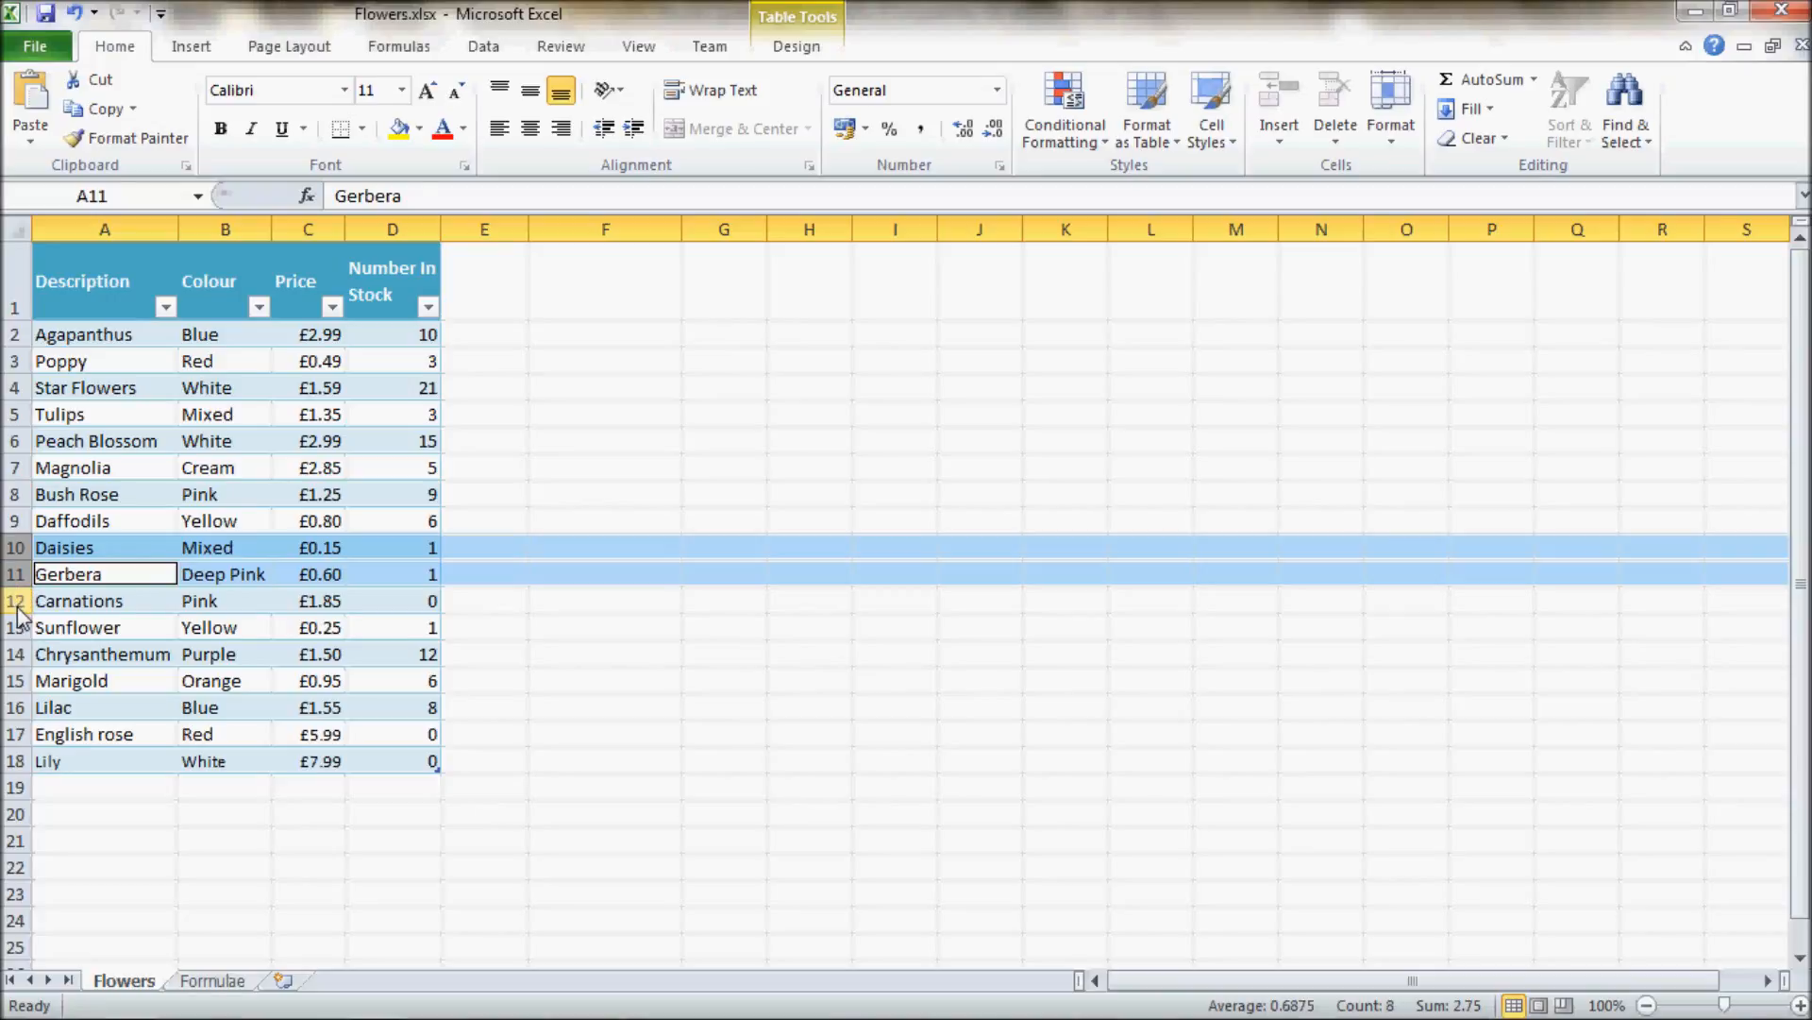
ctrl+click(18, 604)
ctrl+click(19, 630)
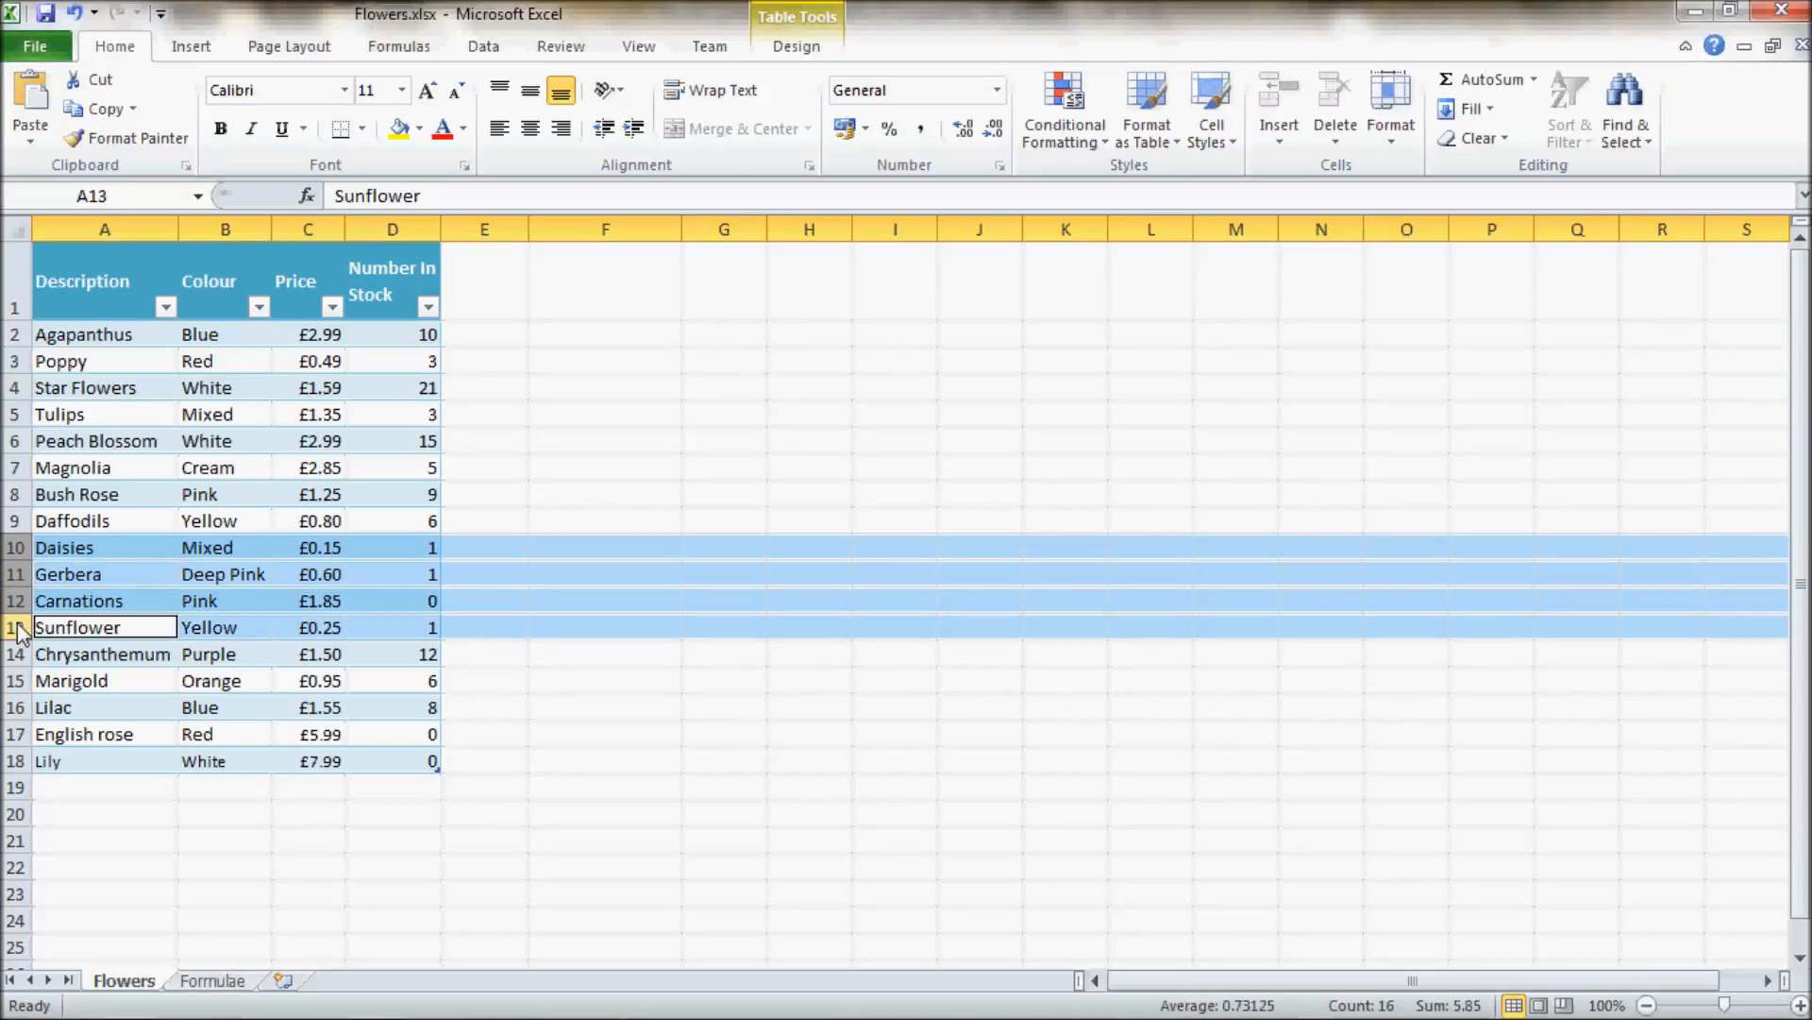
ctrl+click(19, 735)
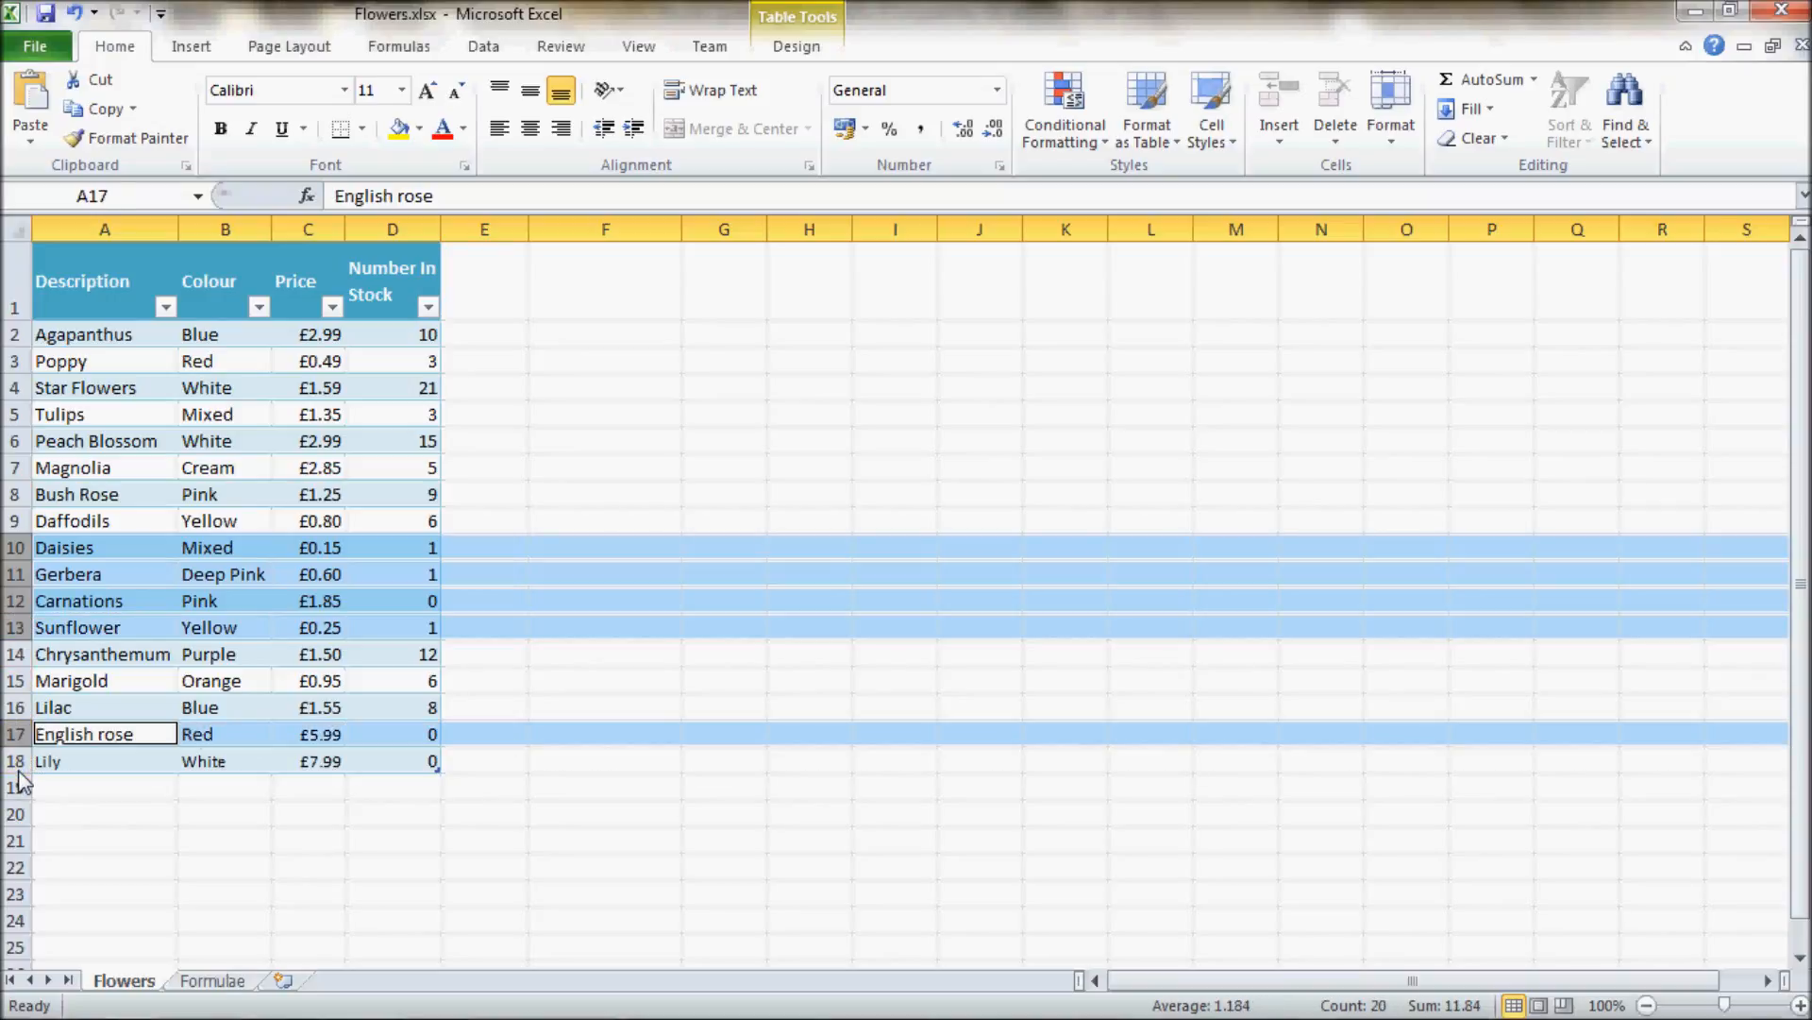
ctrl+click(17, 761)
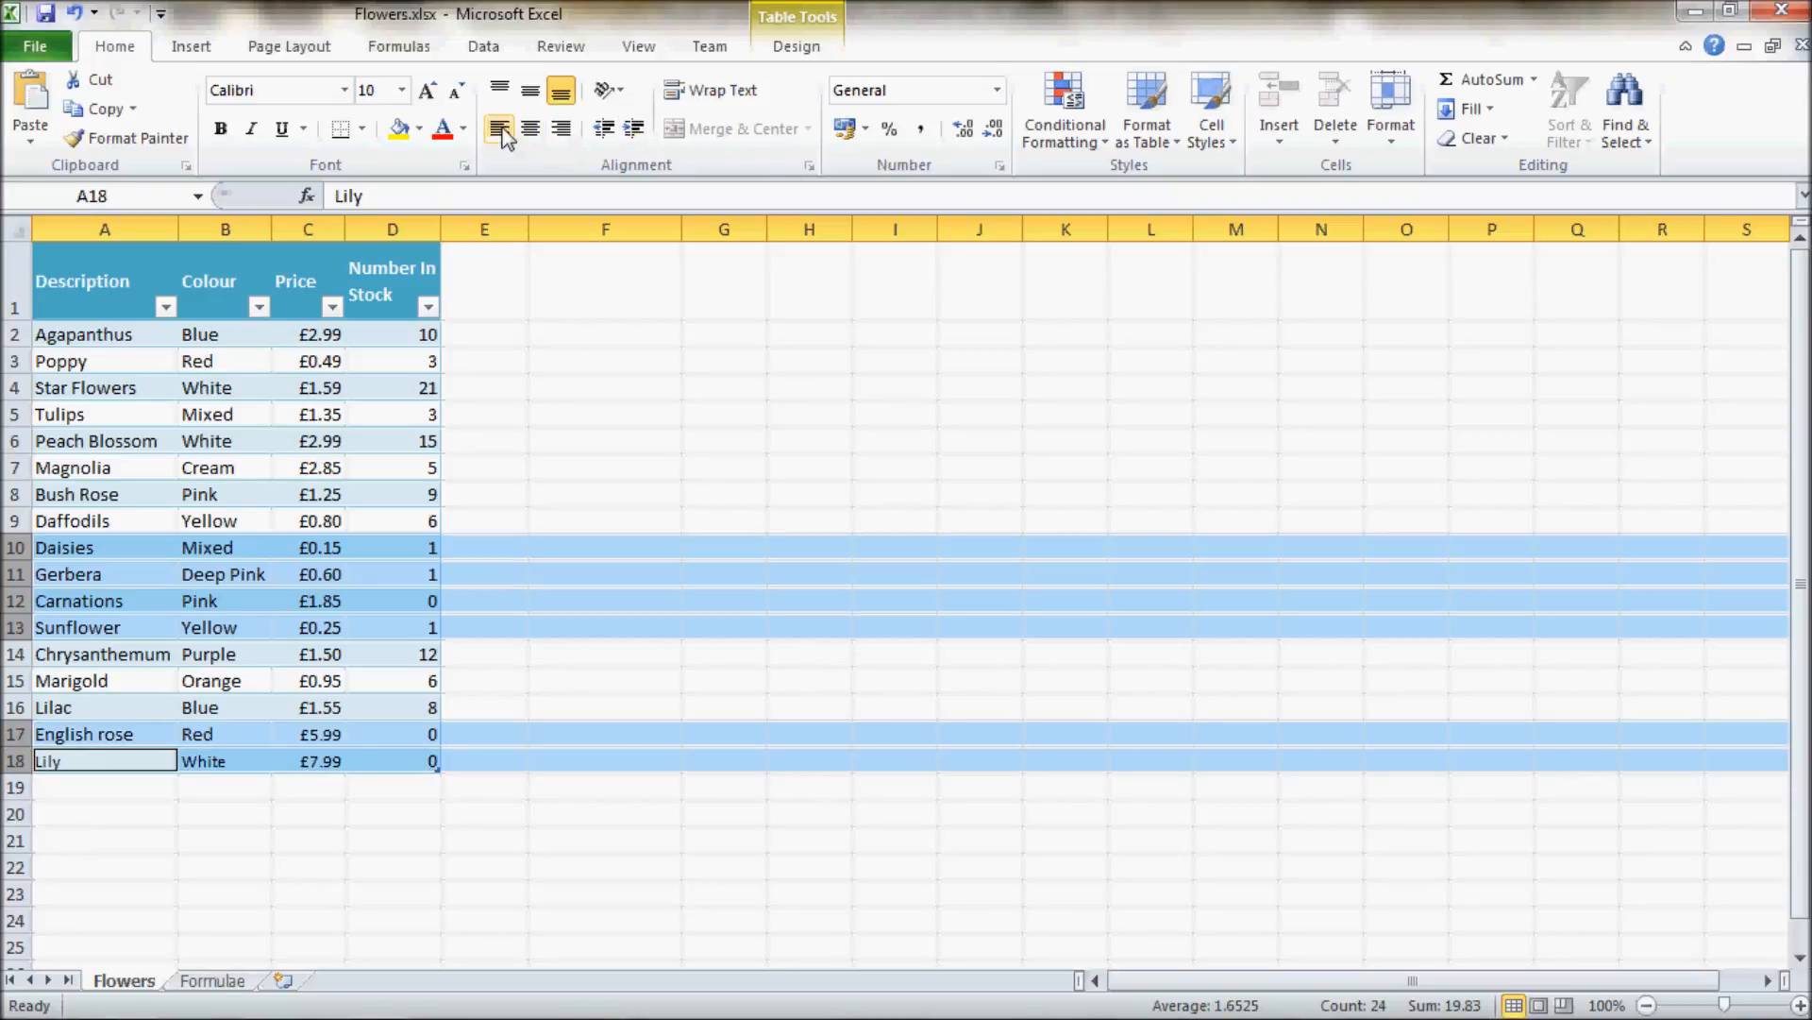
click(465, 129)
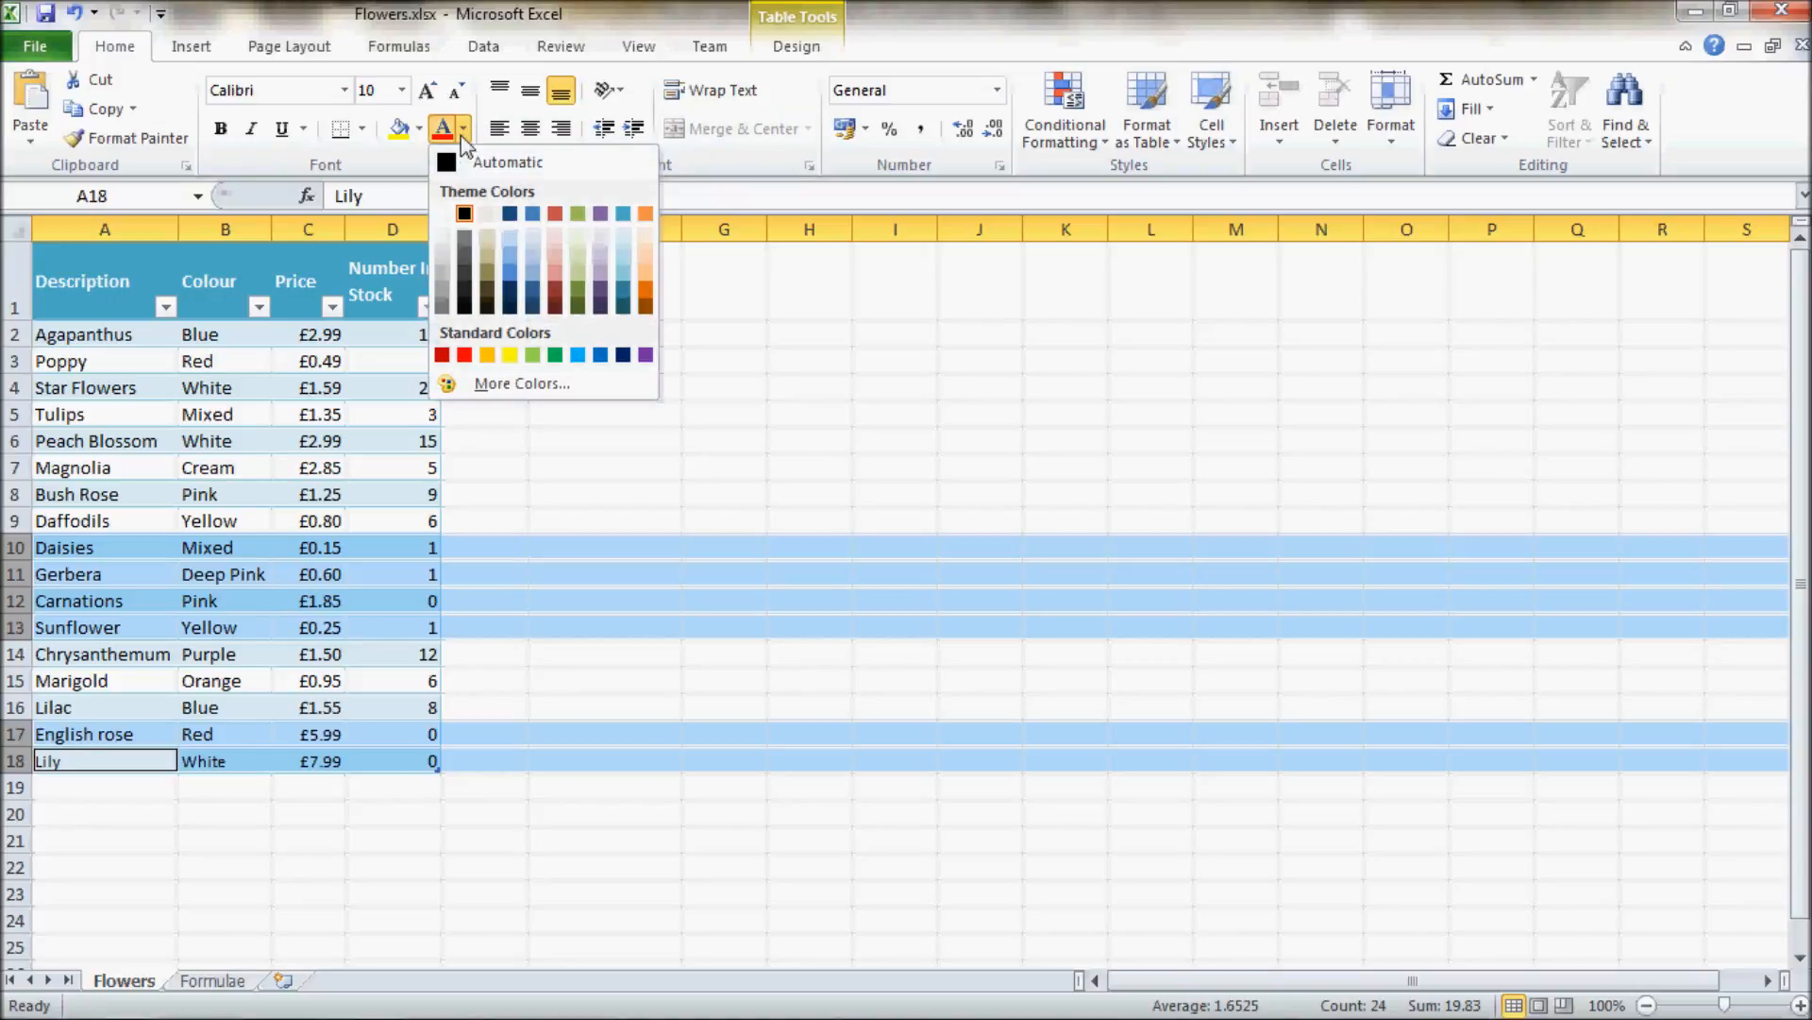
click(463, 355)
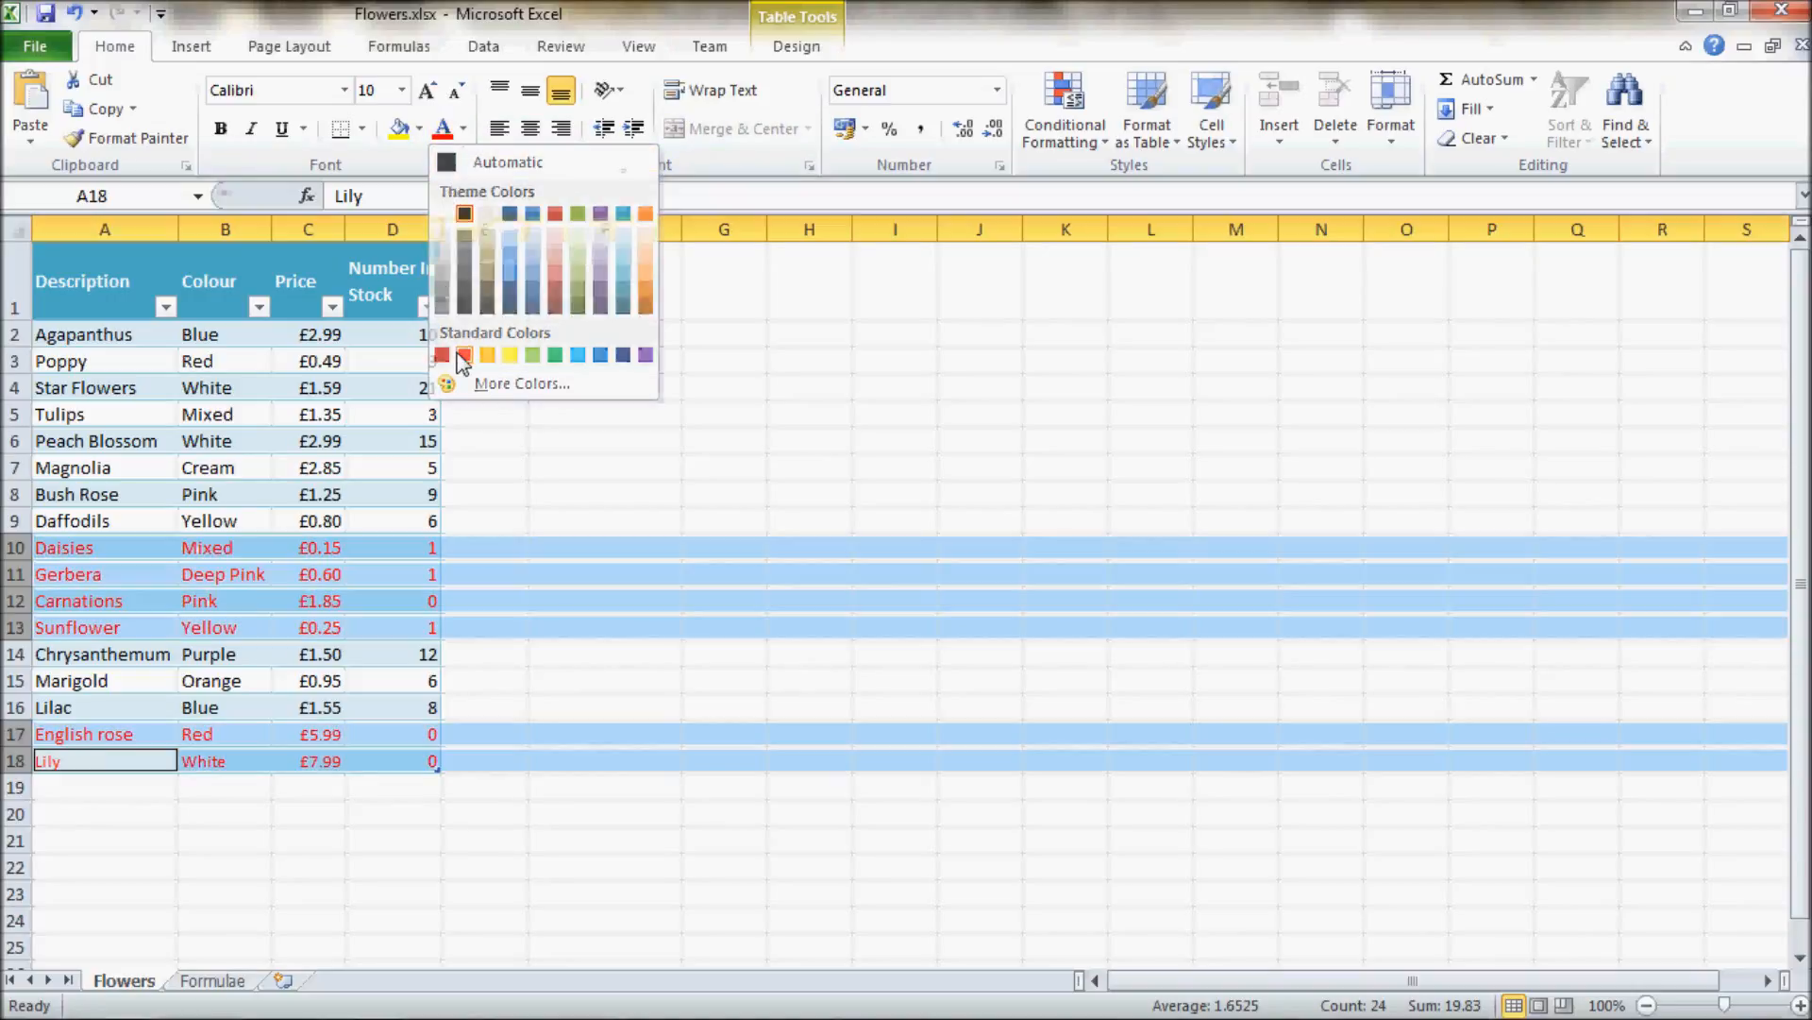
click(787, 397)
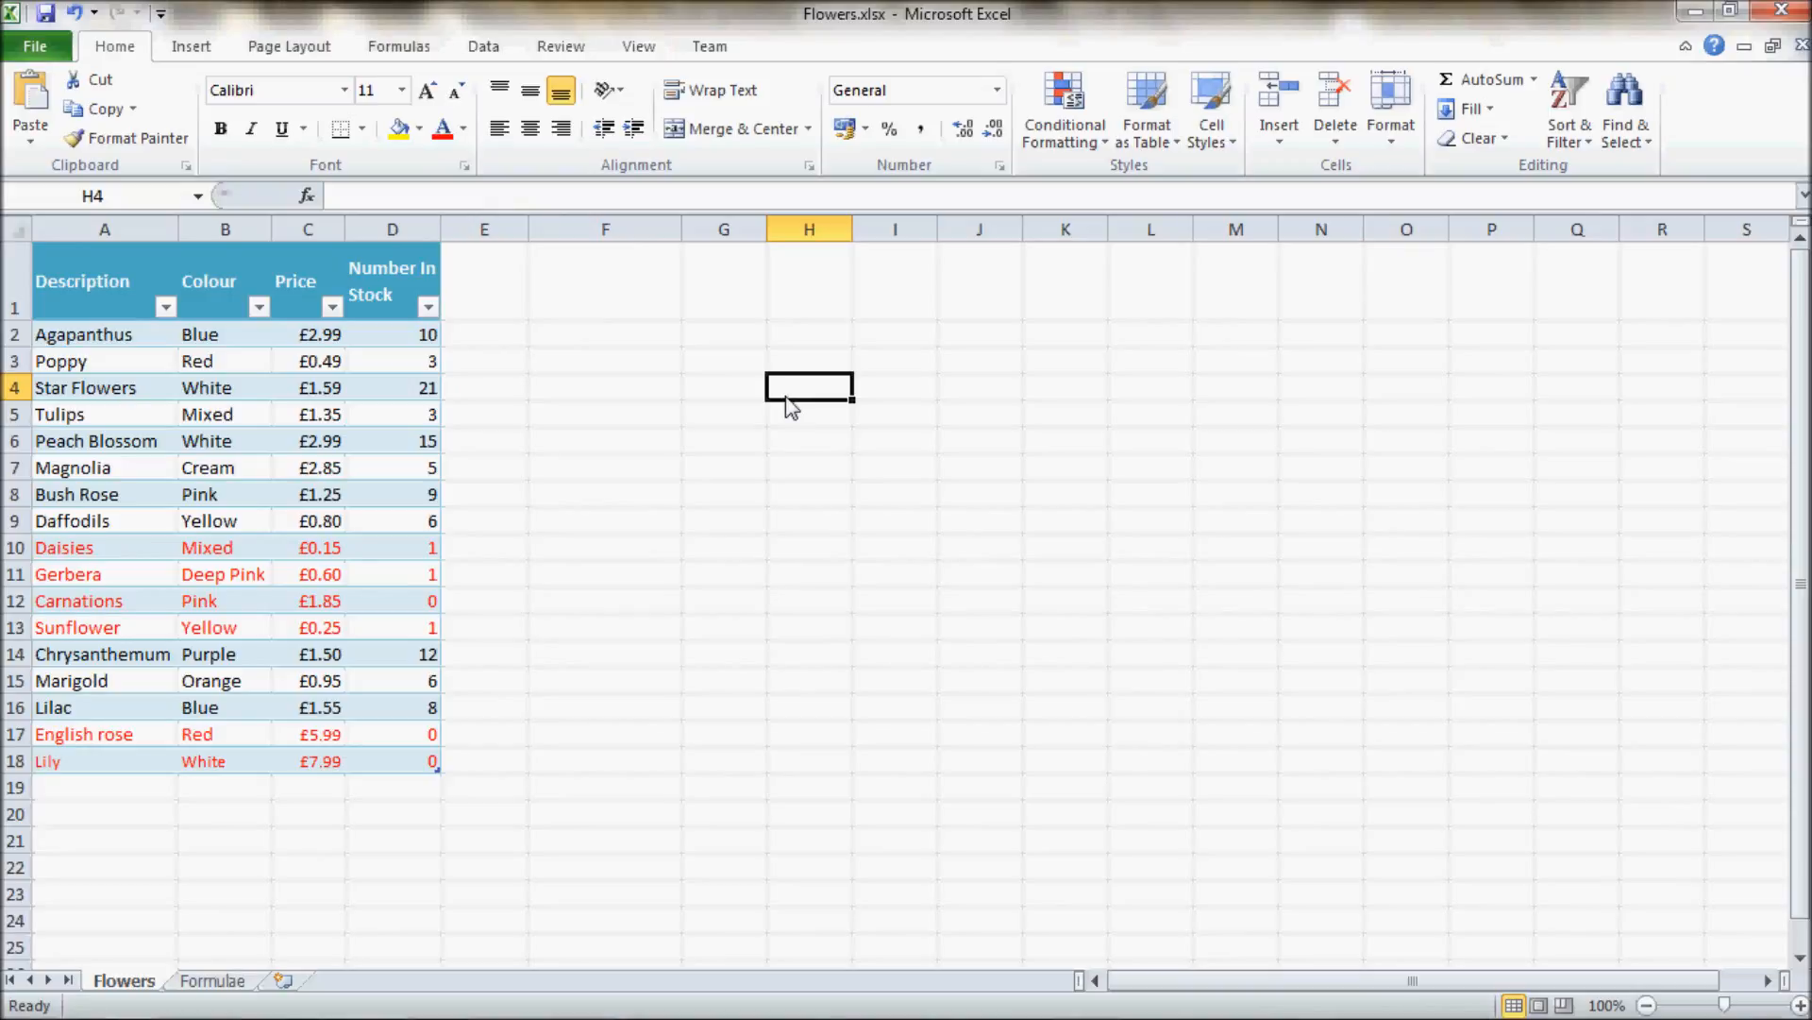
key(ctrl+z)
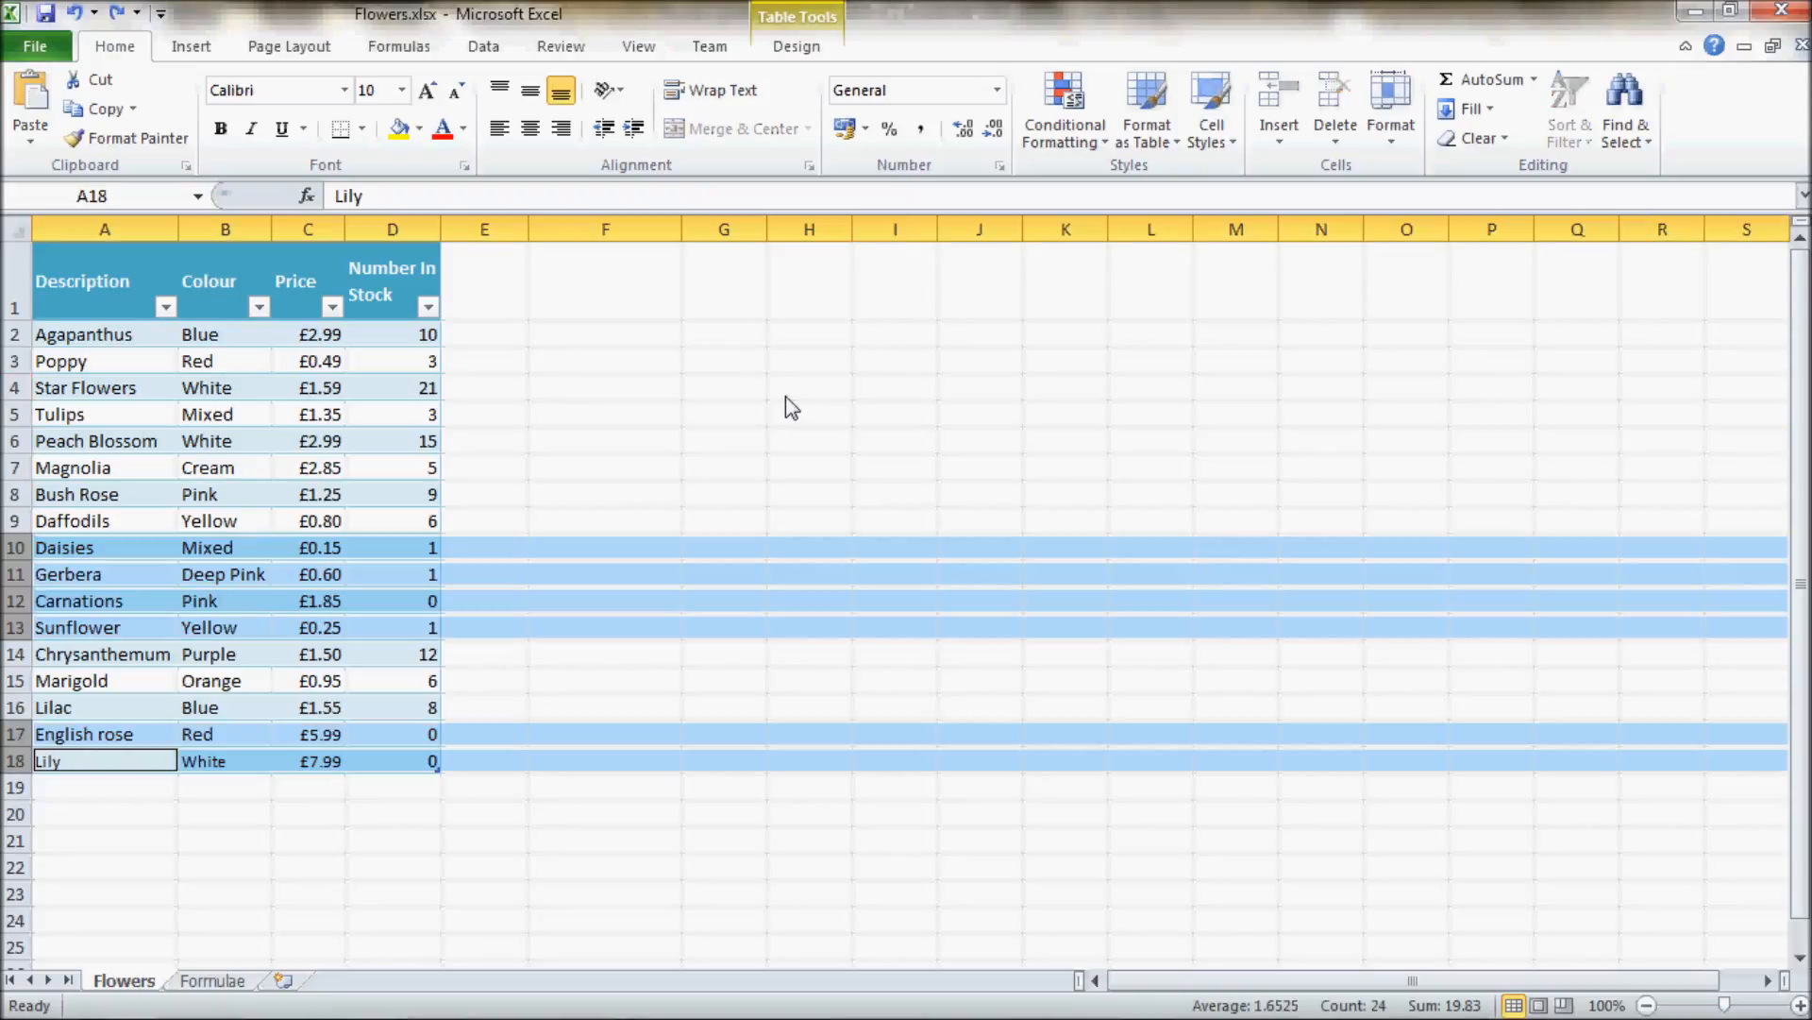
click(692, 400)
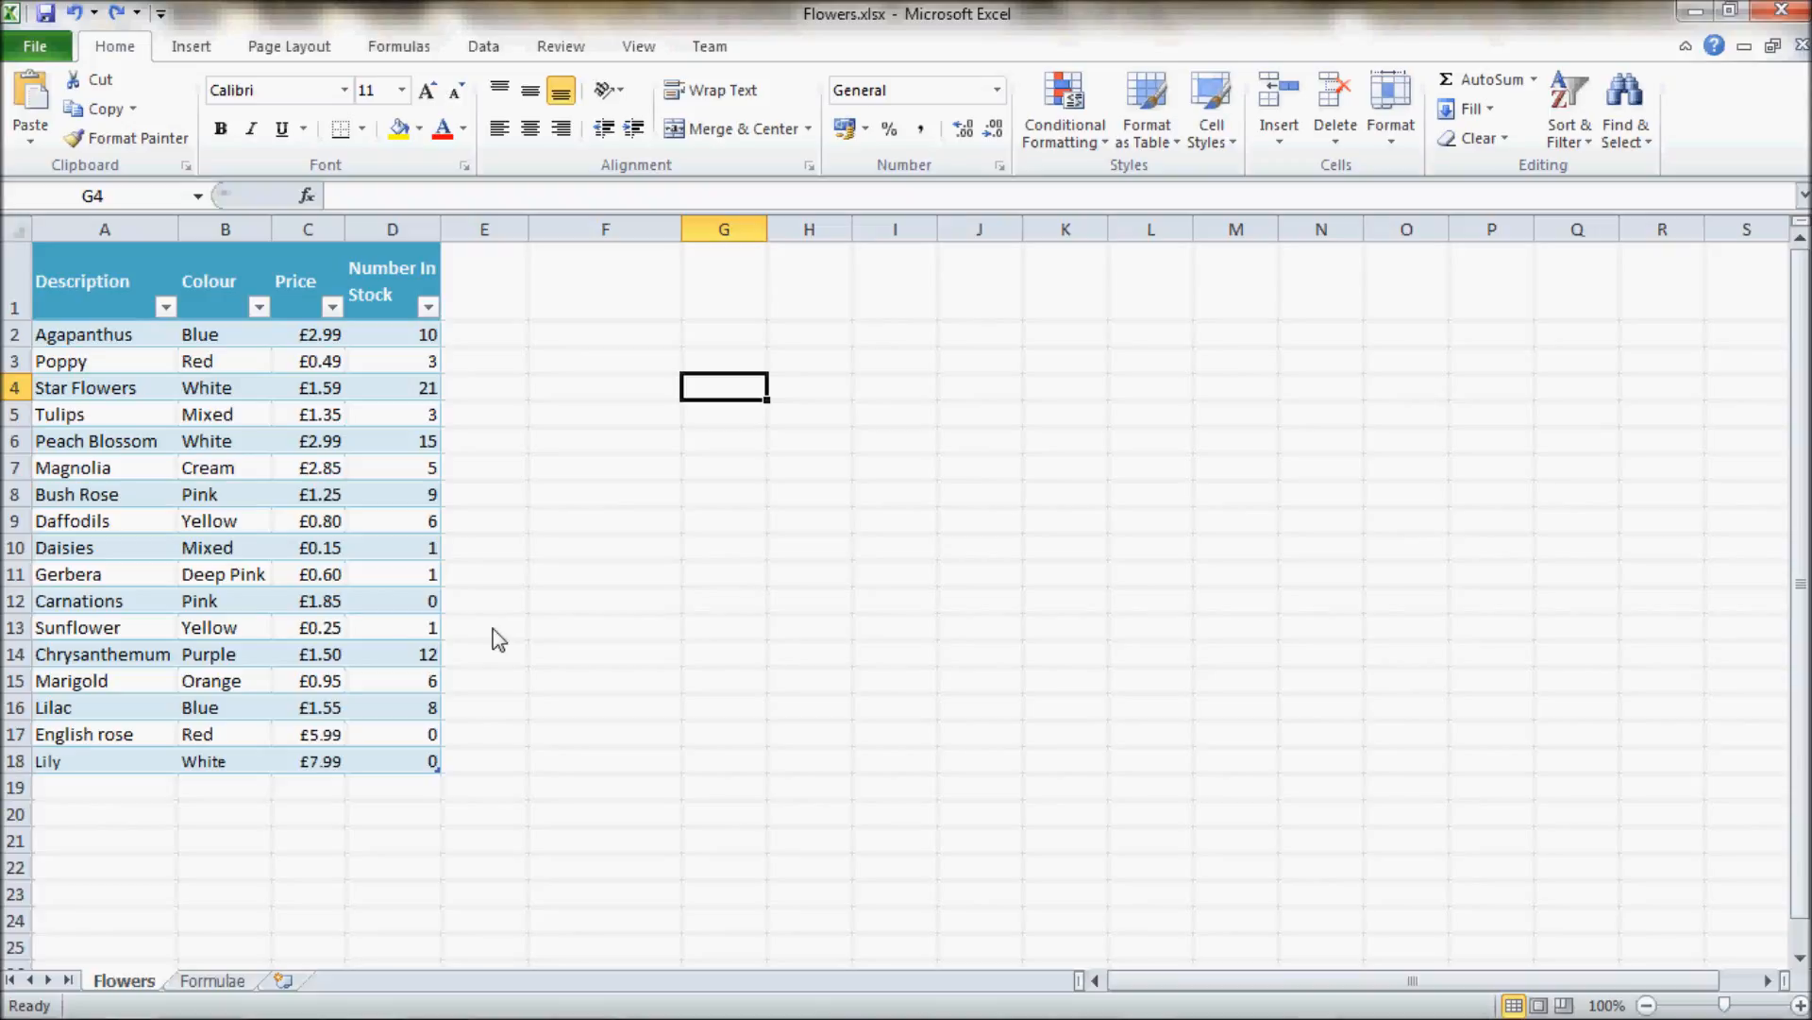
click(1070, 133)
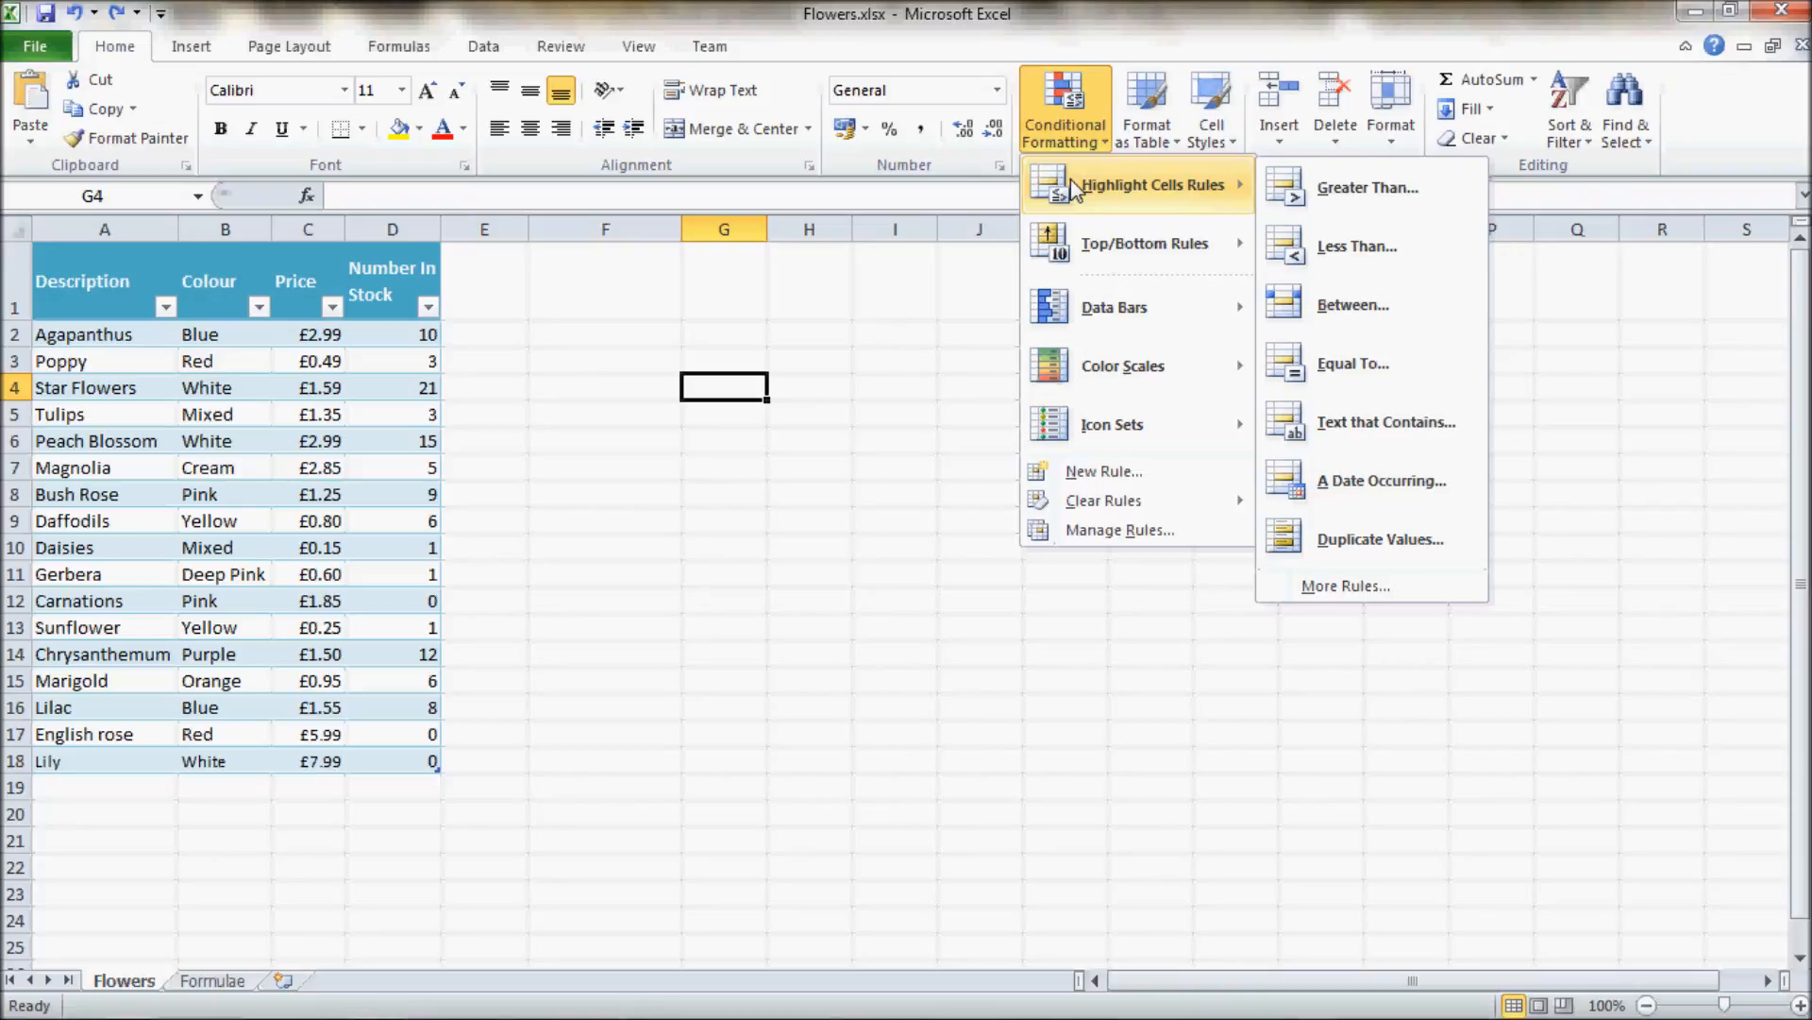
click(1352, 249)
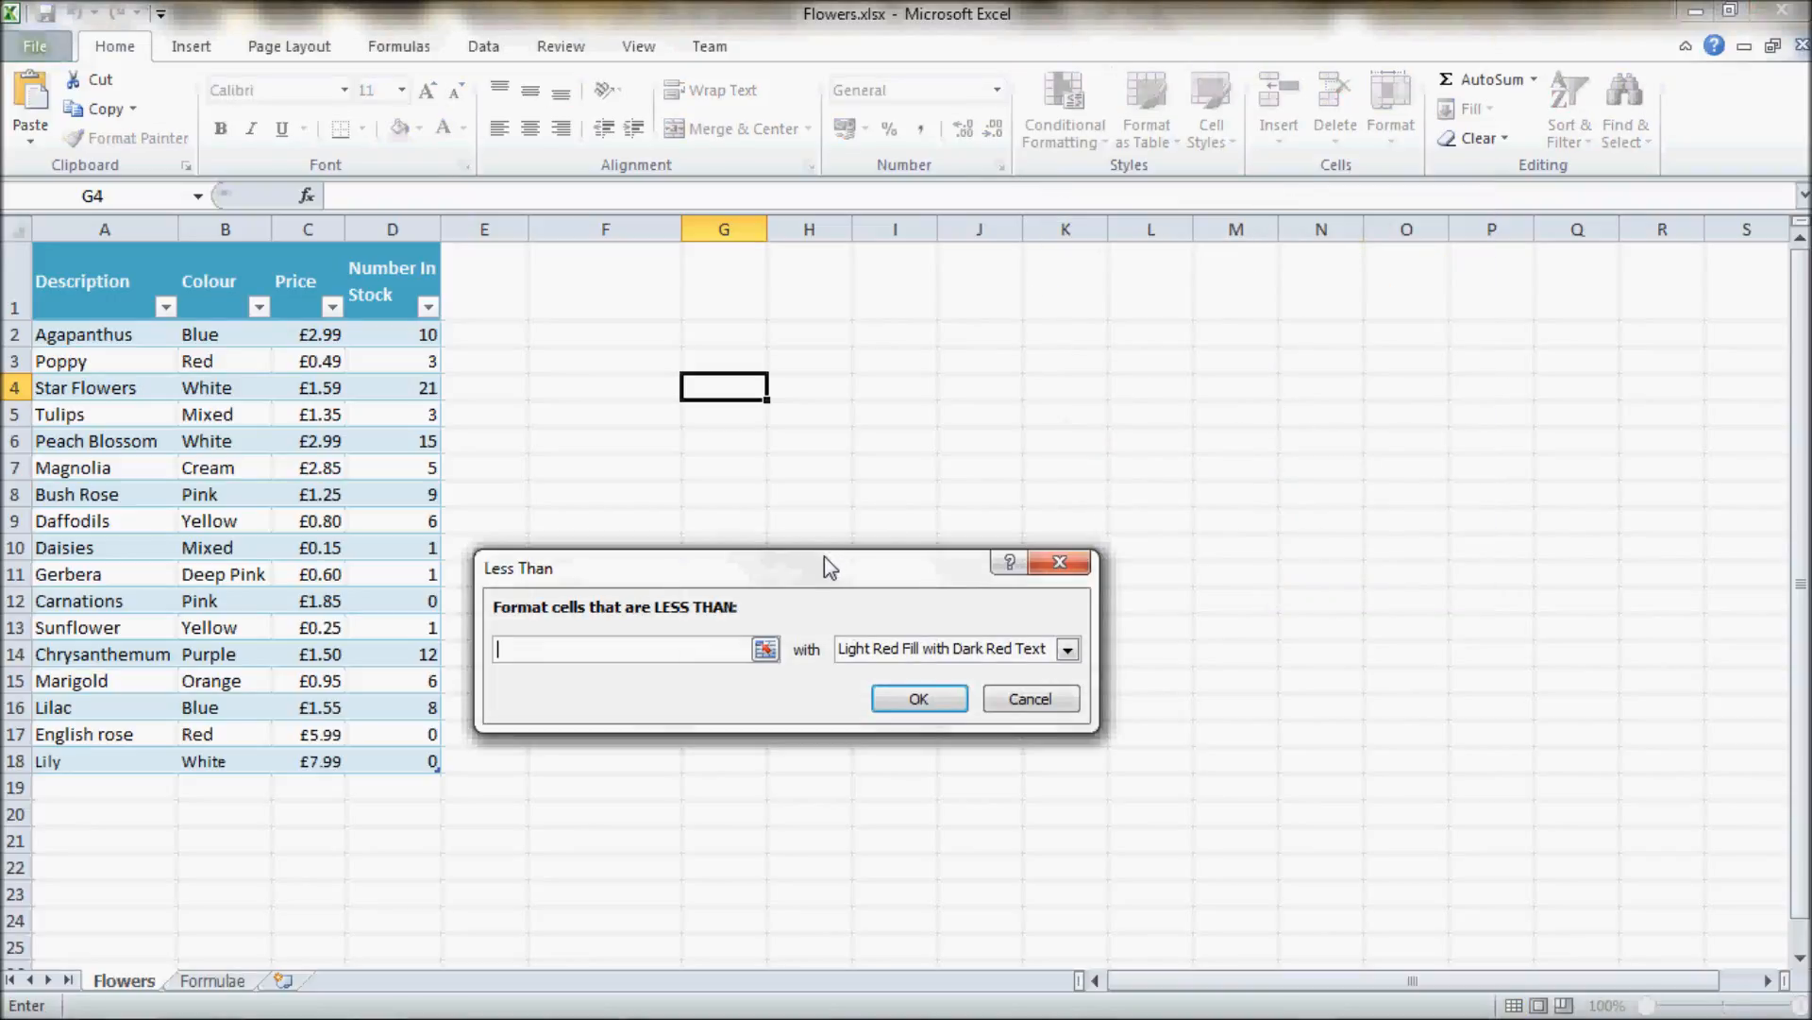
drag(809, 573, 901, 488)
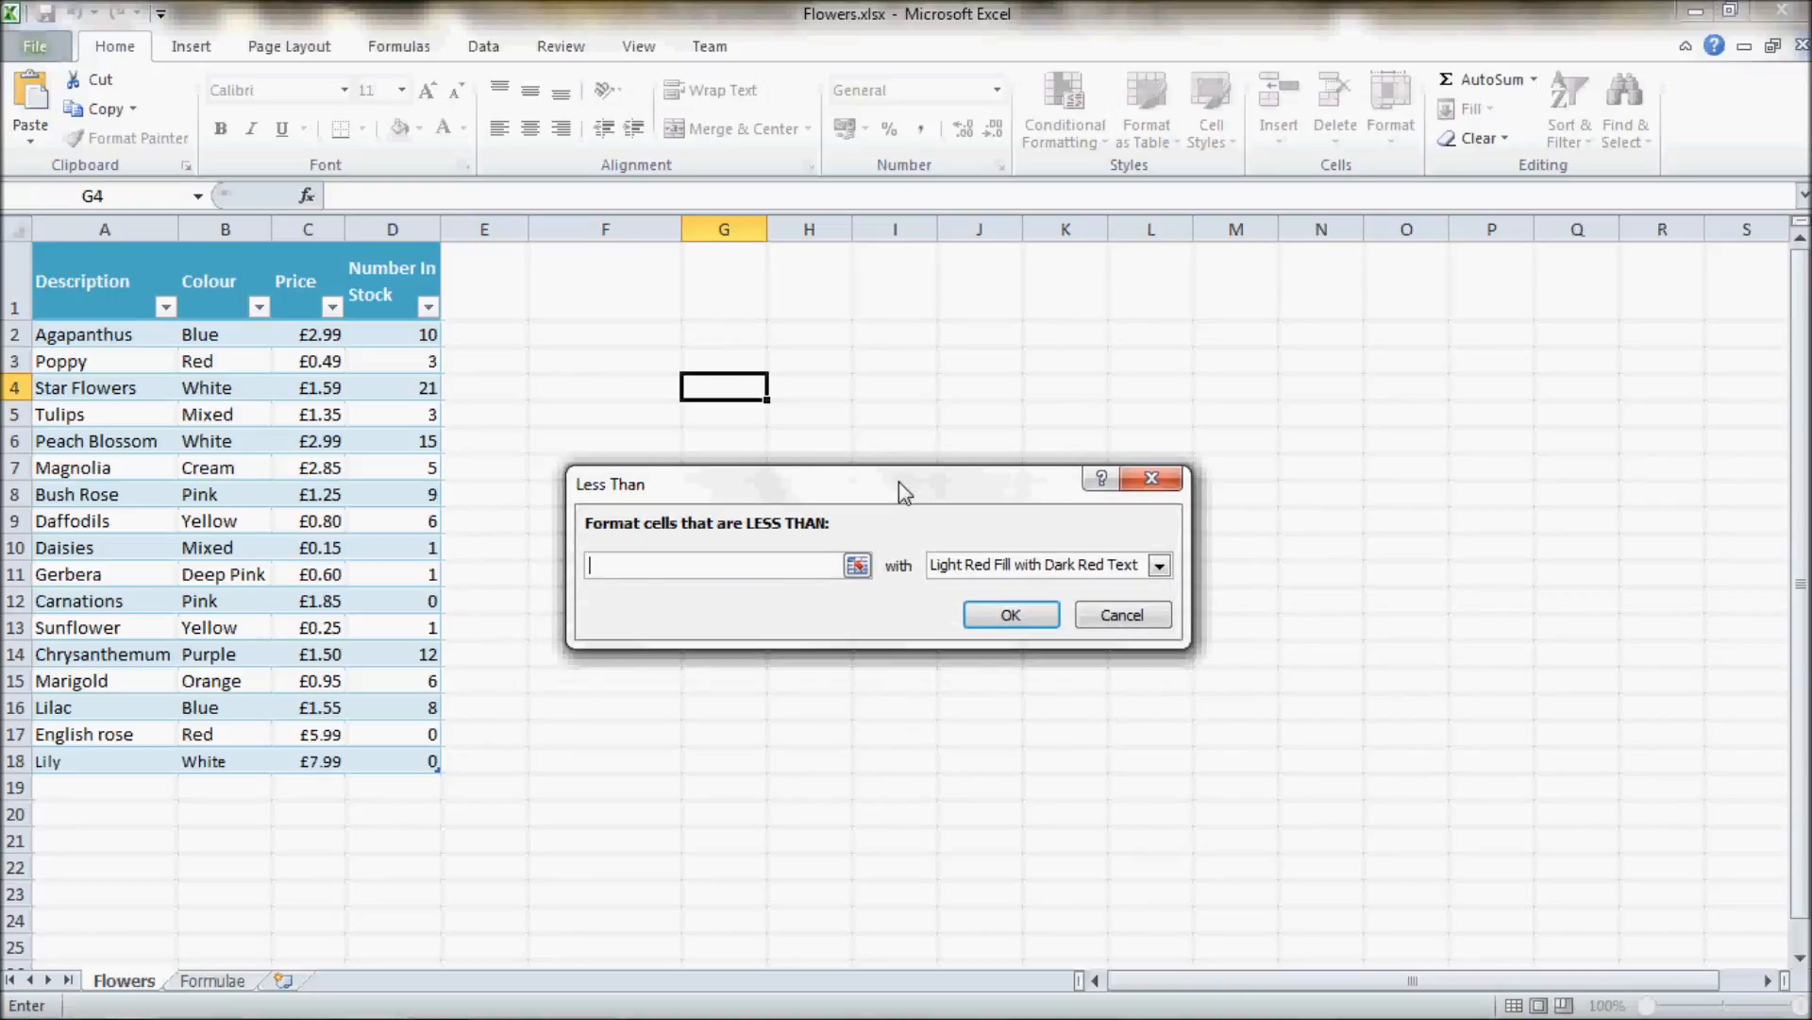
click(1101, 609)
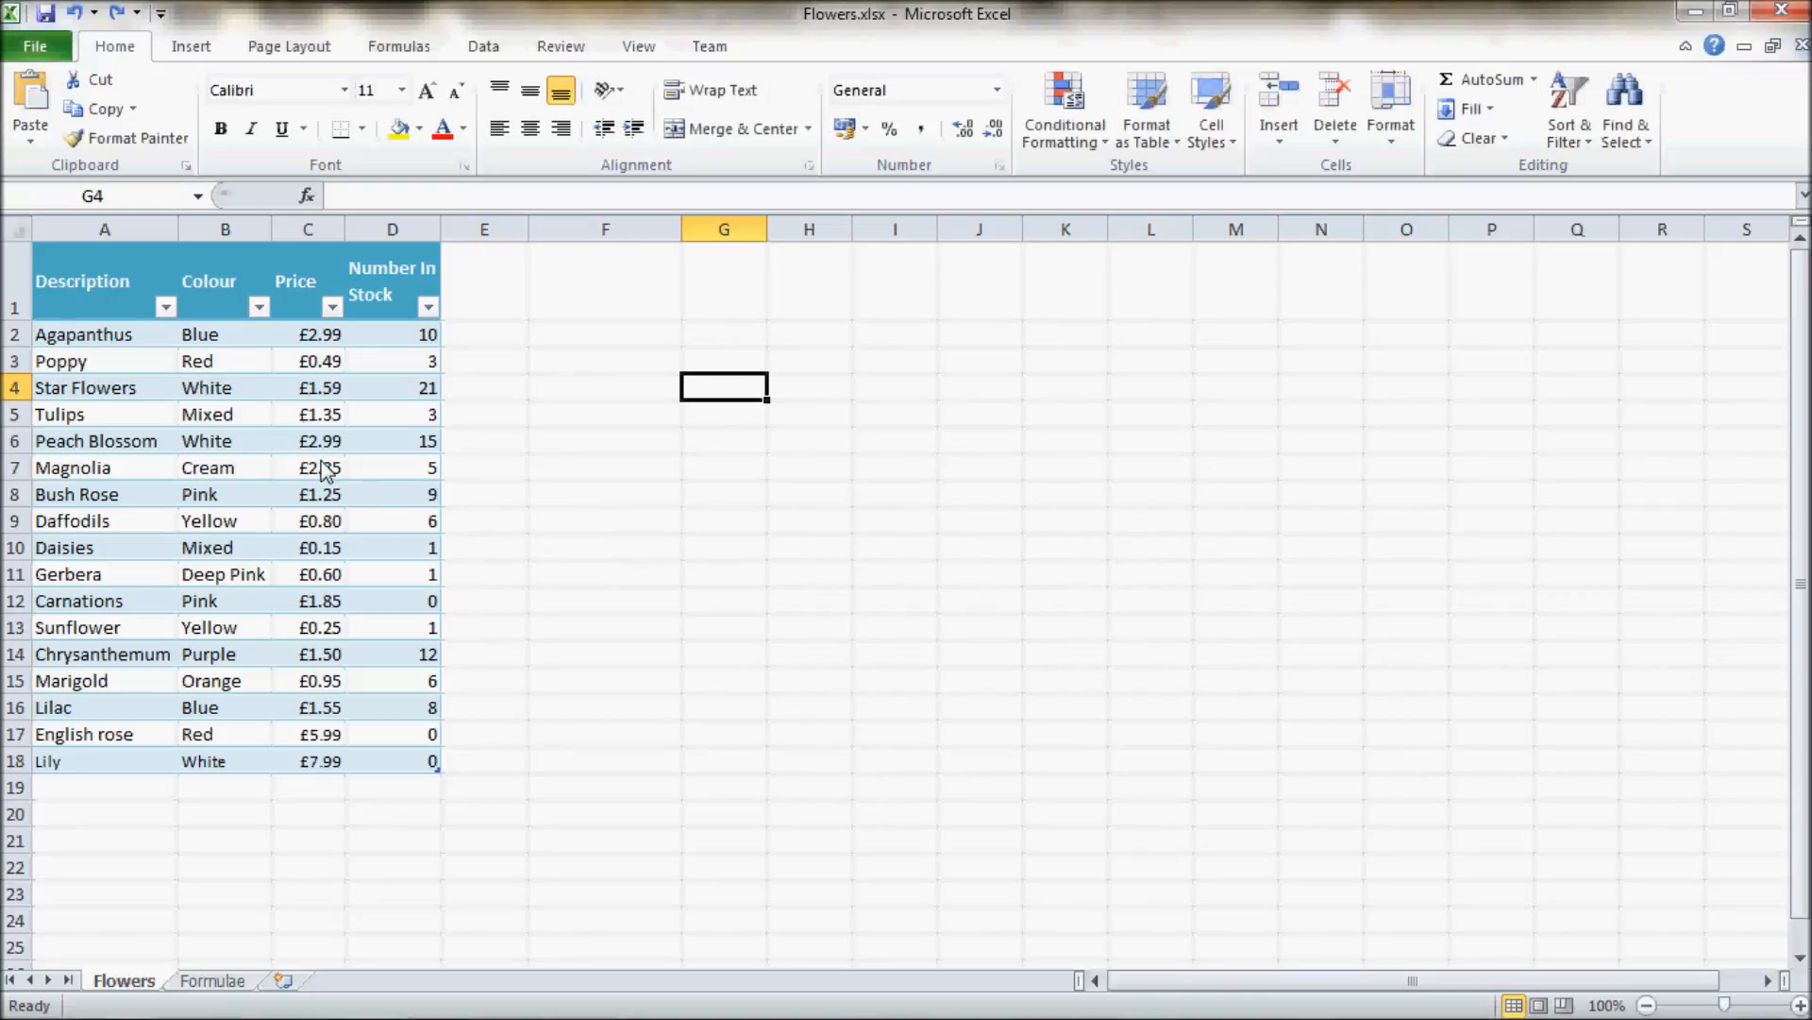
Try a Less Than 3 highlight rule with Light Red Fill with Dark Red Text on the Tulips stock cell D5 only
click(415, 416)
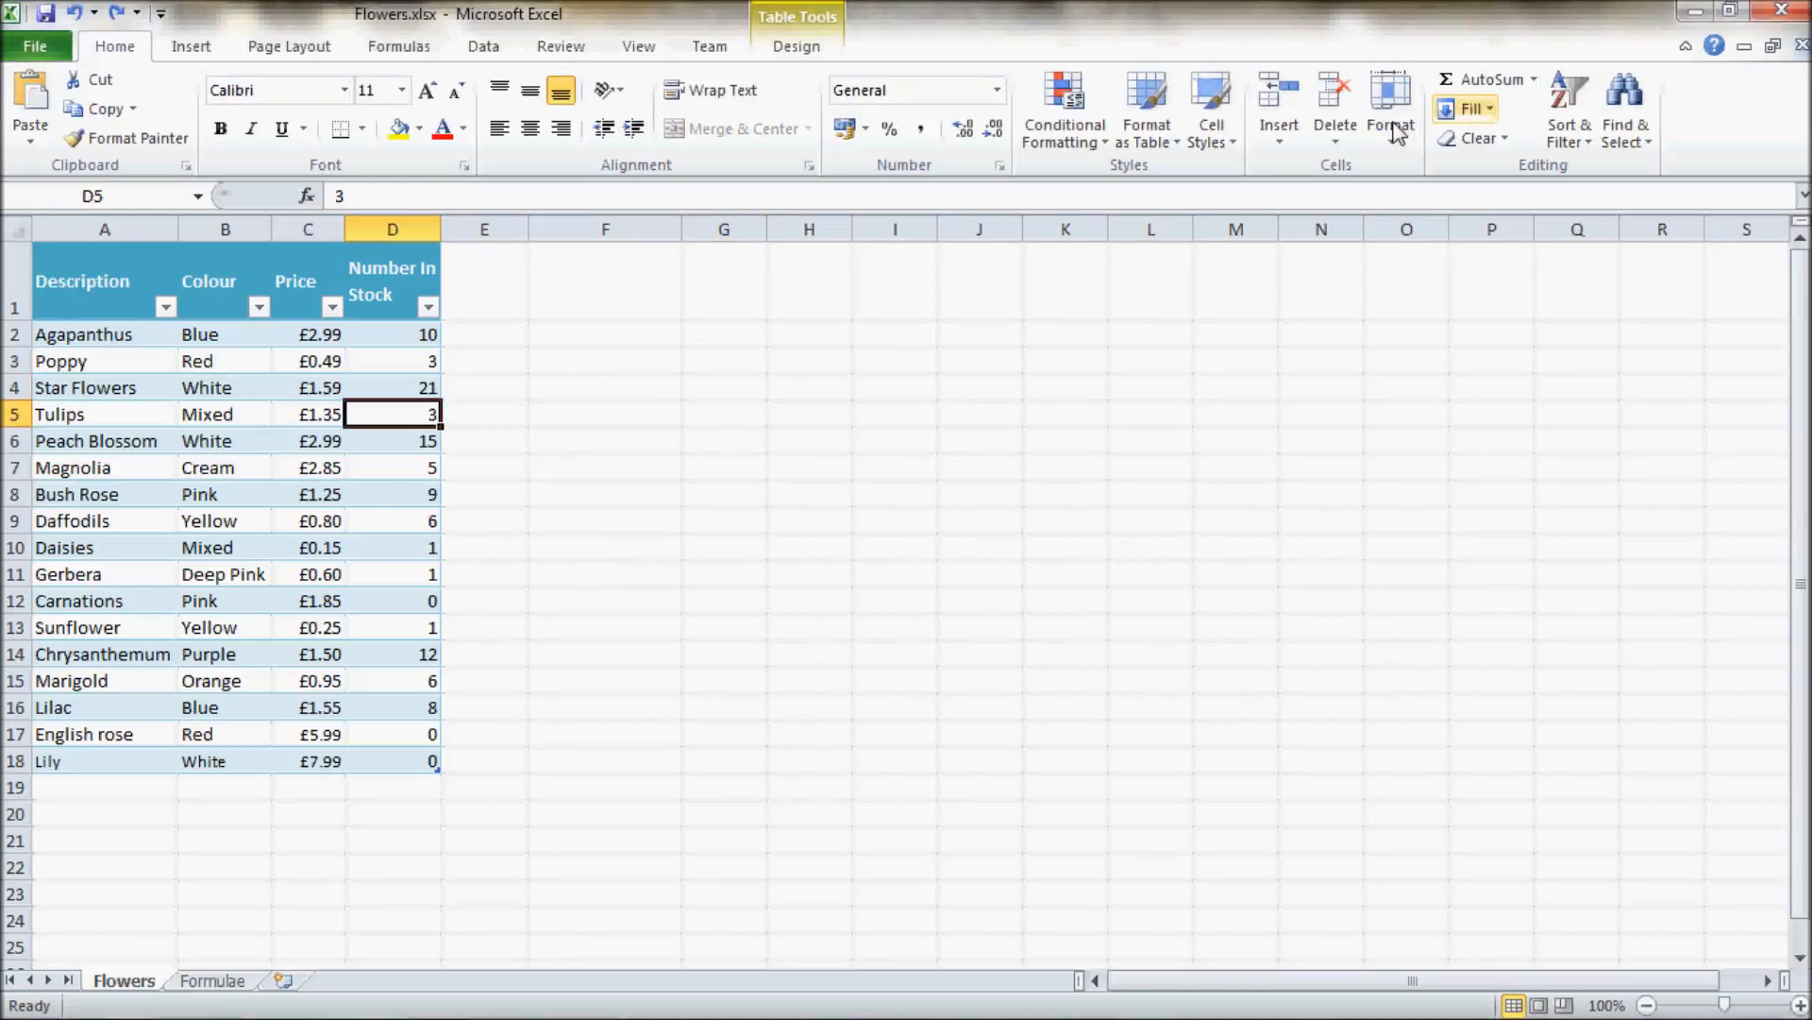
click(1064, 113)
mouse_move(1114, 307)
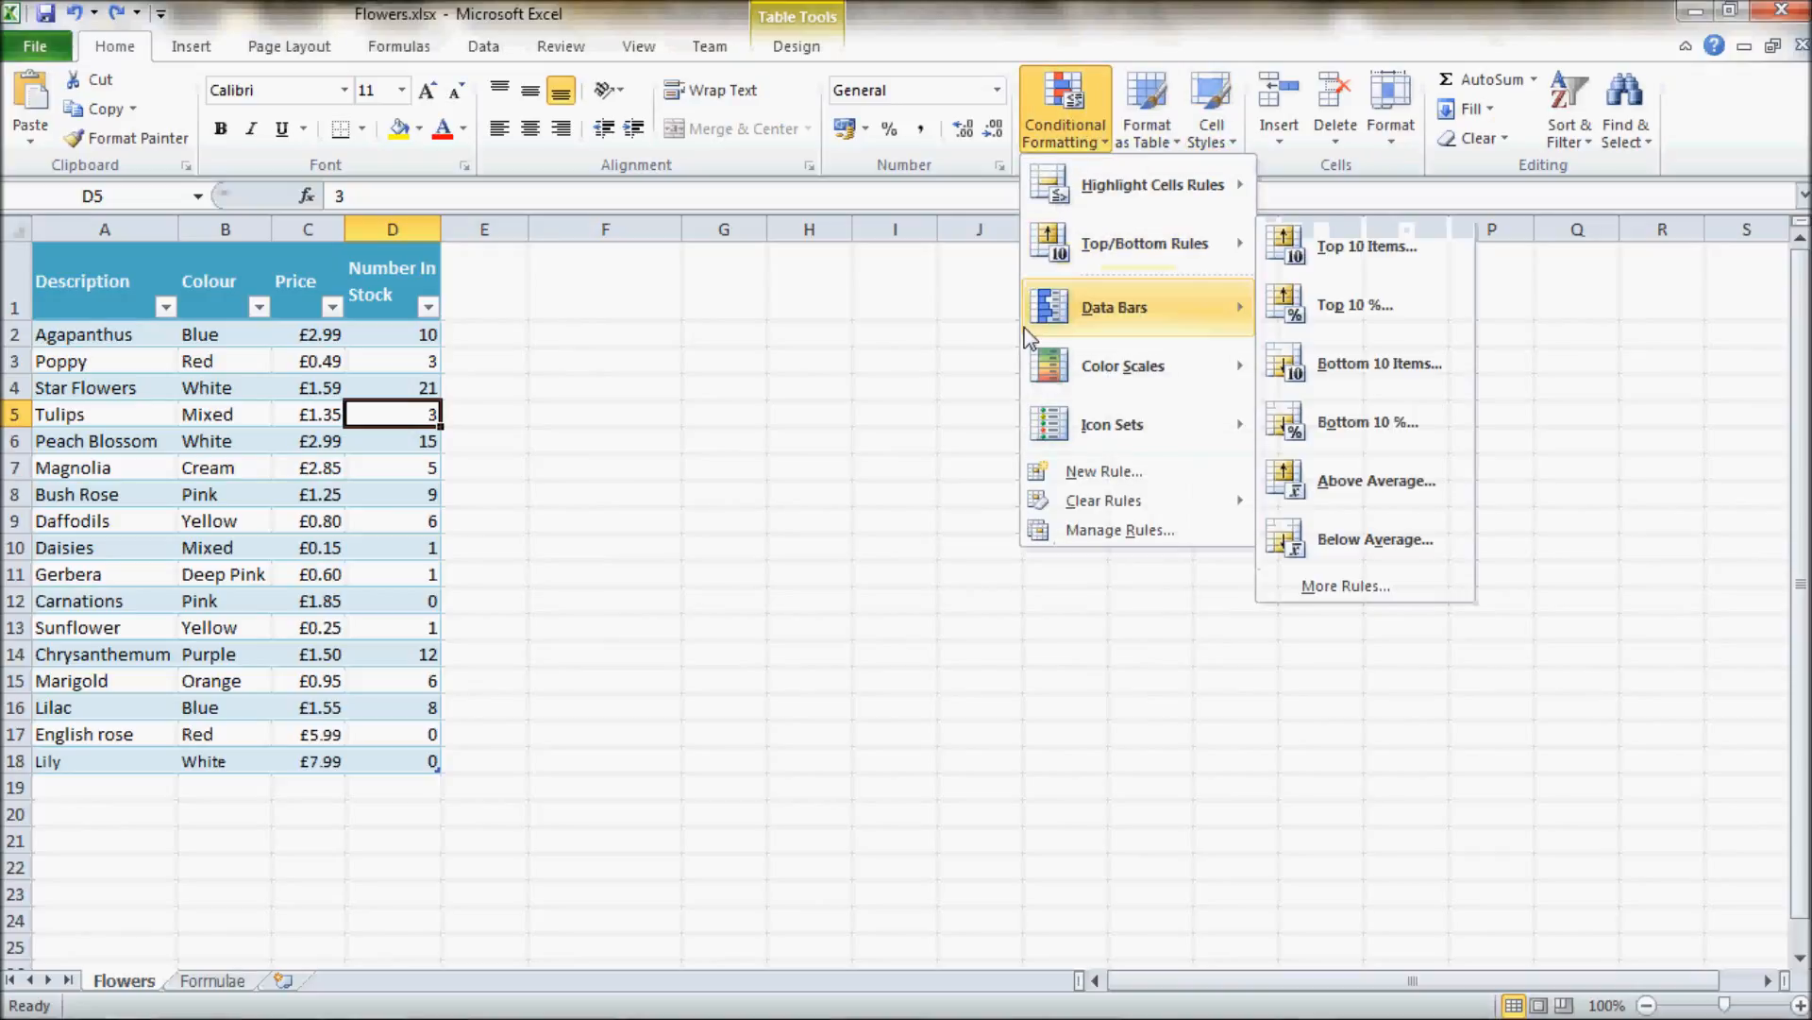
mouse_move(1223, 185)
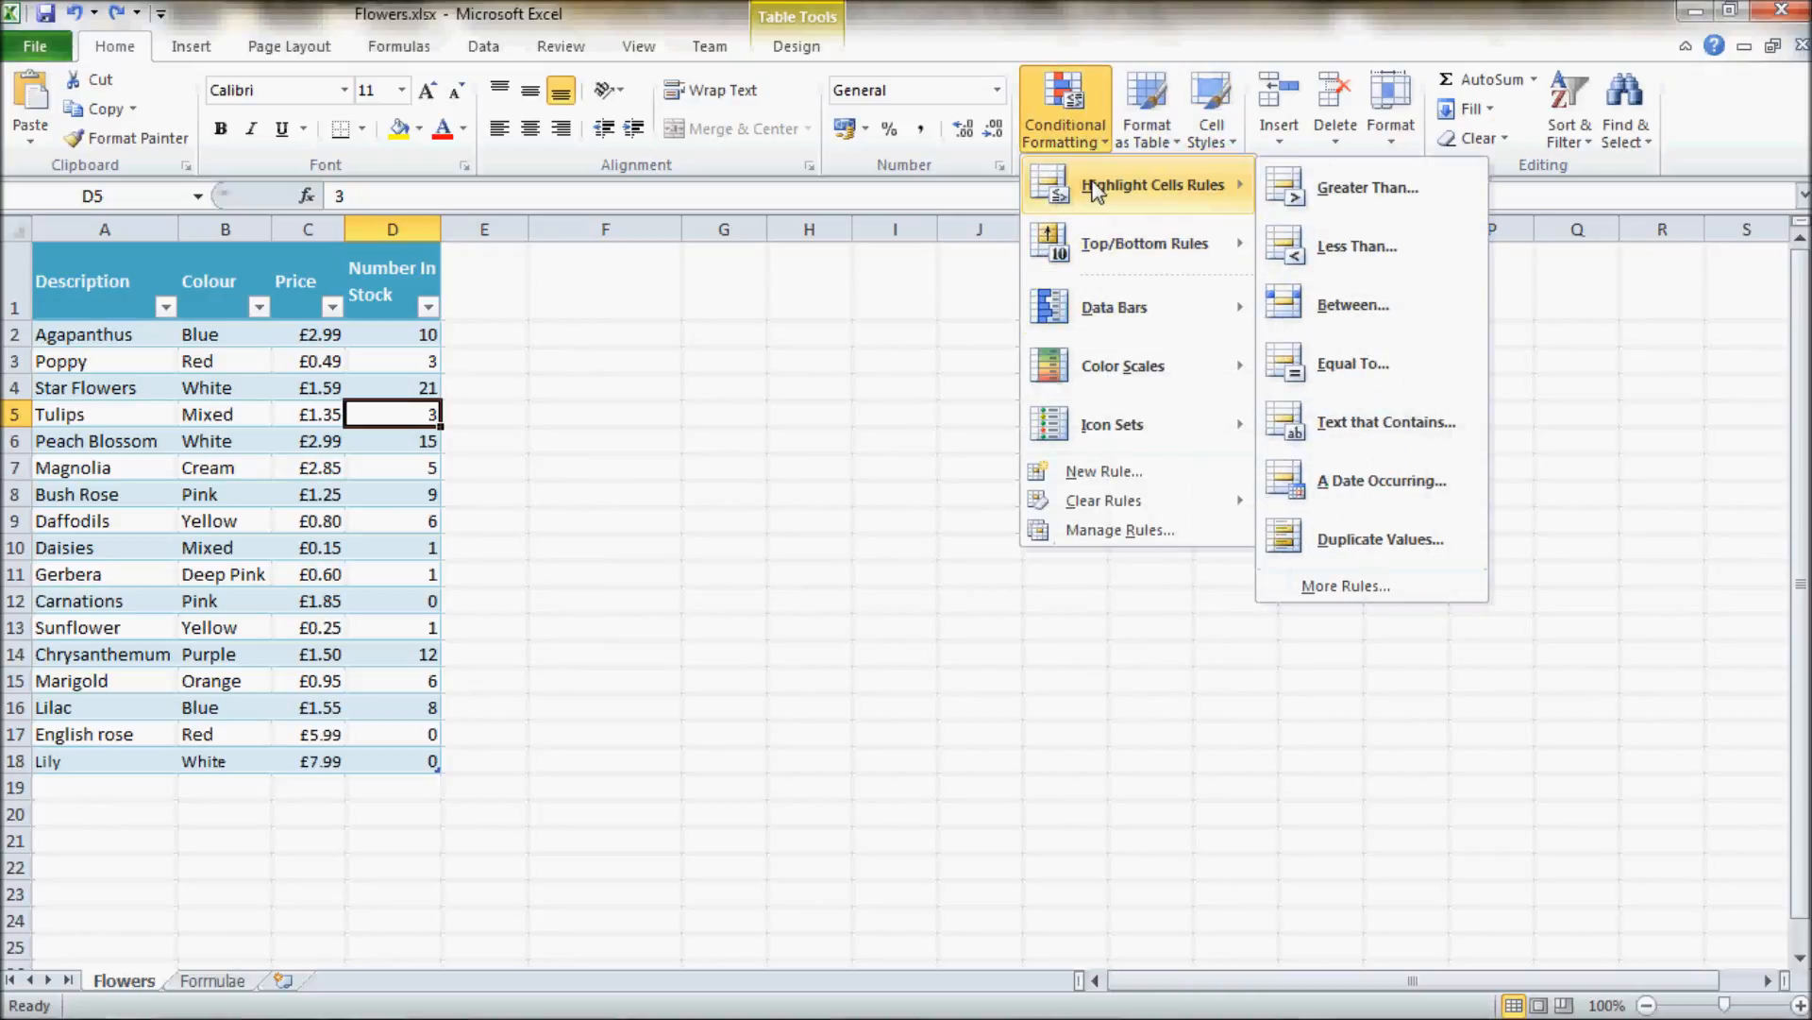
click(1340, 243)
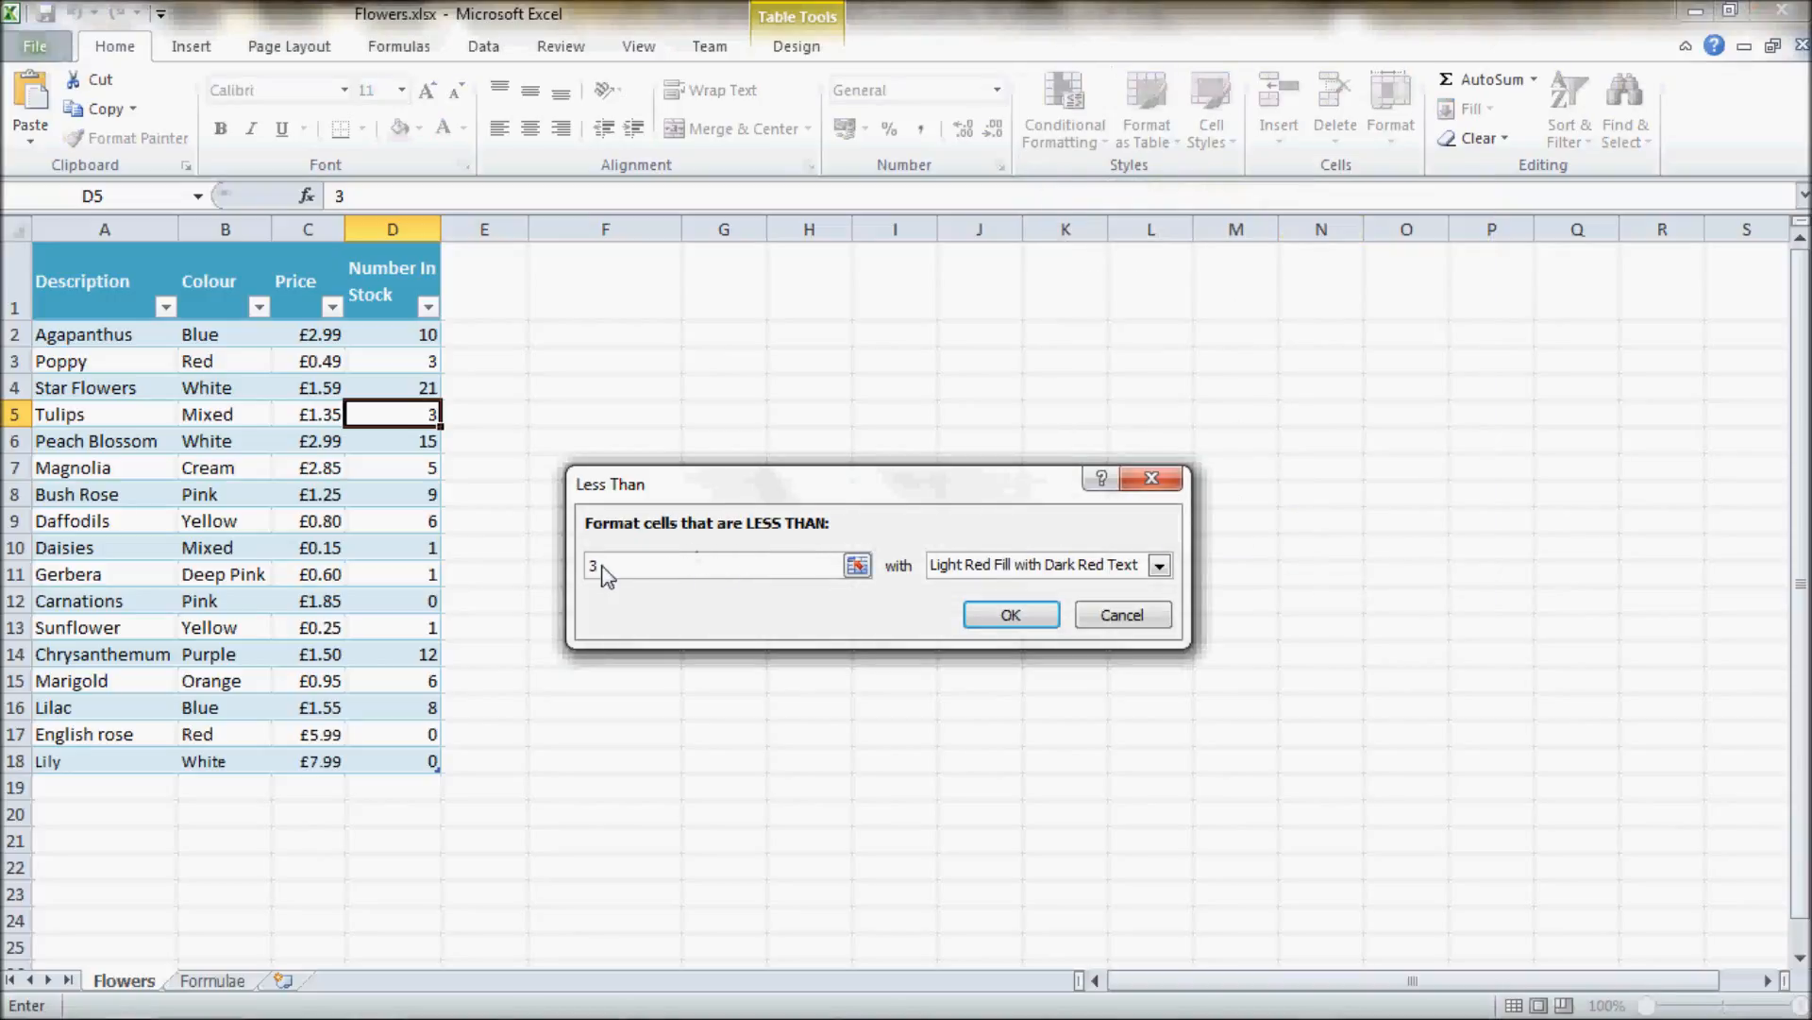
text(2)
key(BackSpace)
key(alt+Tab)
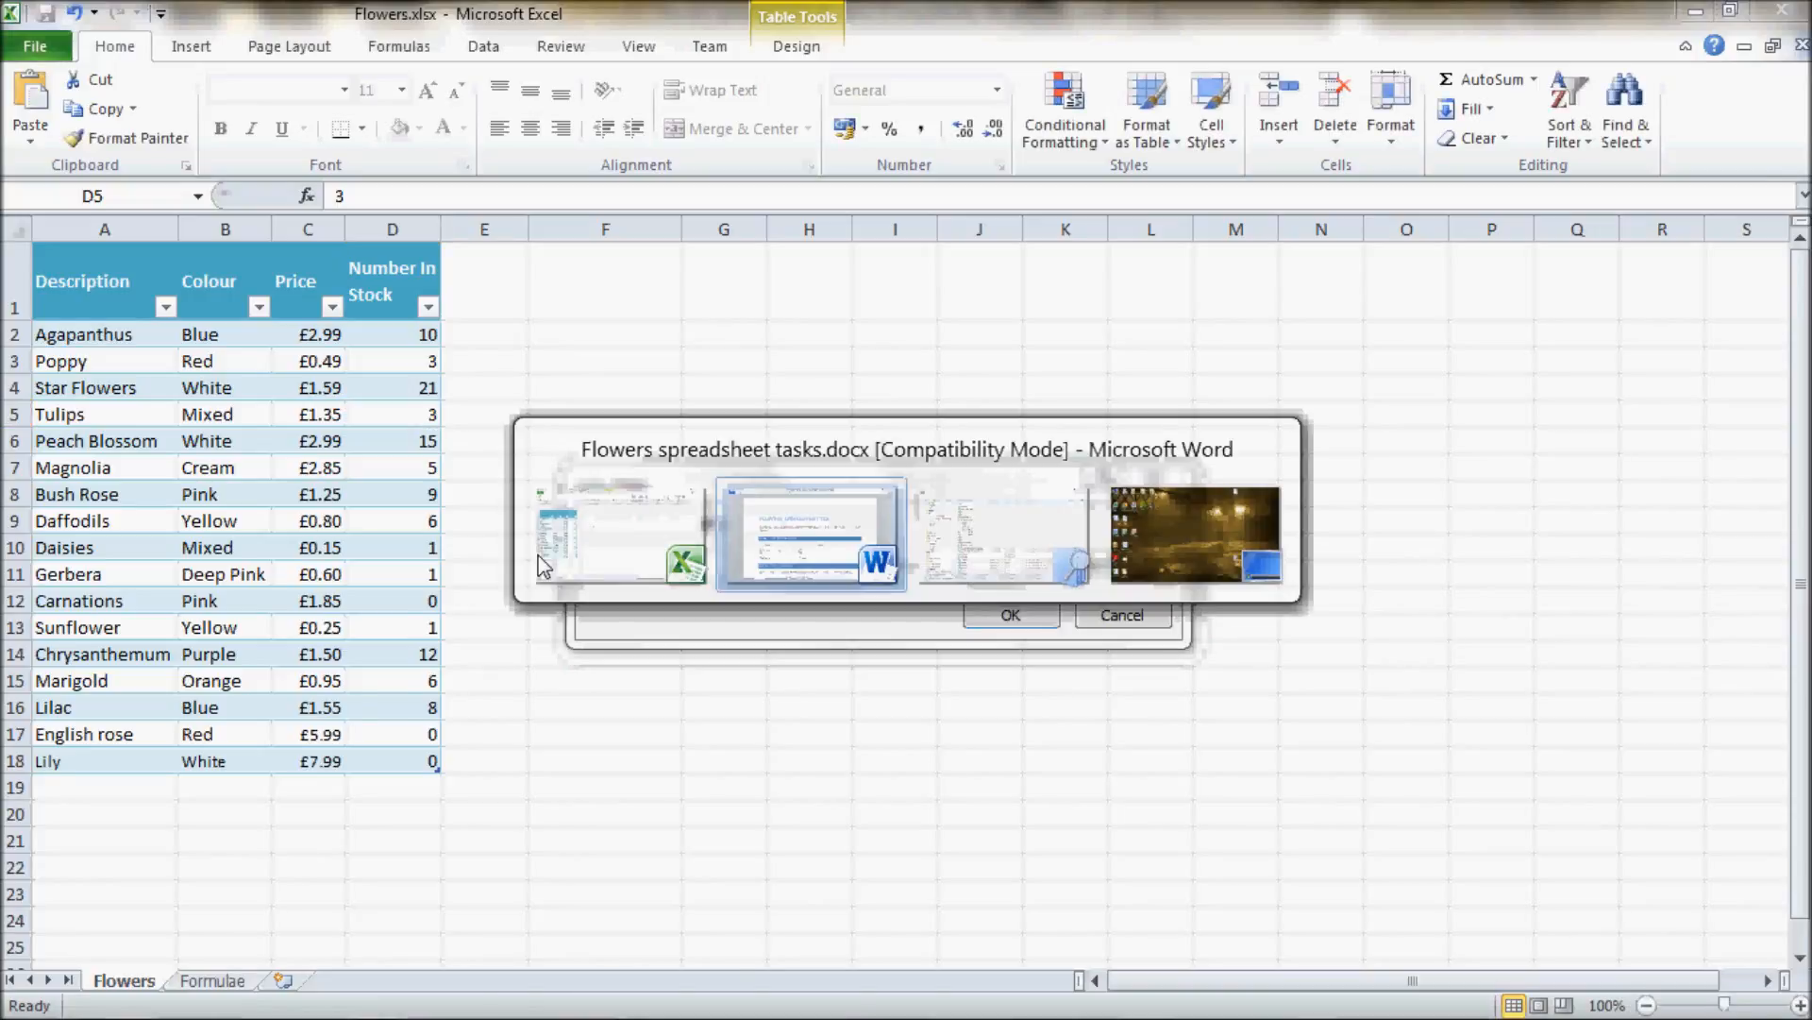
key(alt+Tab)
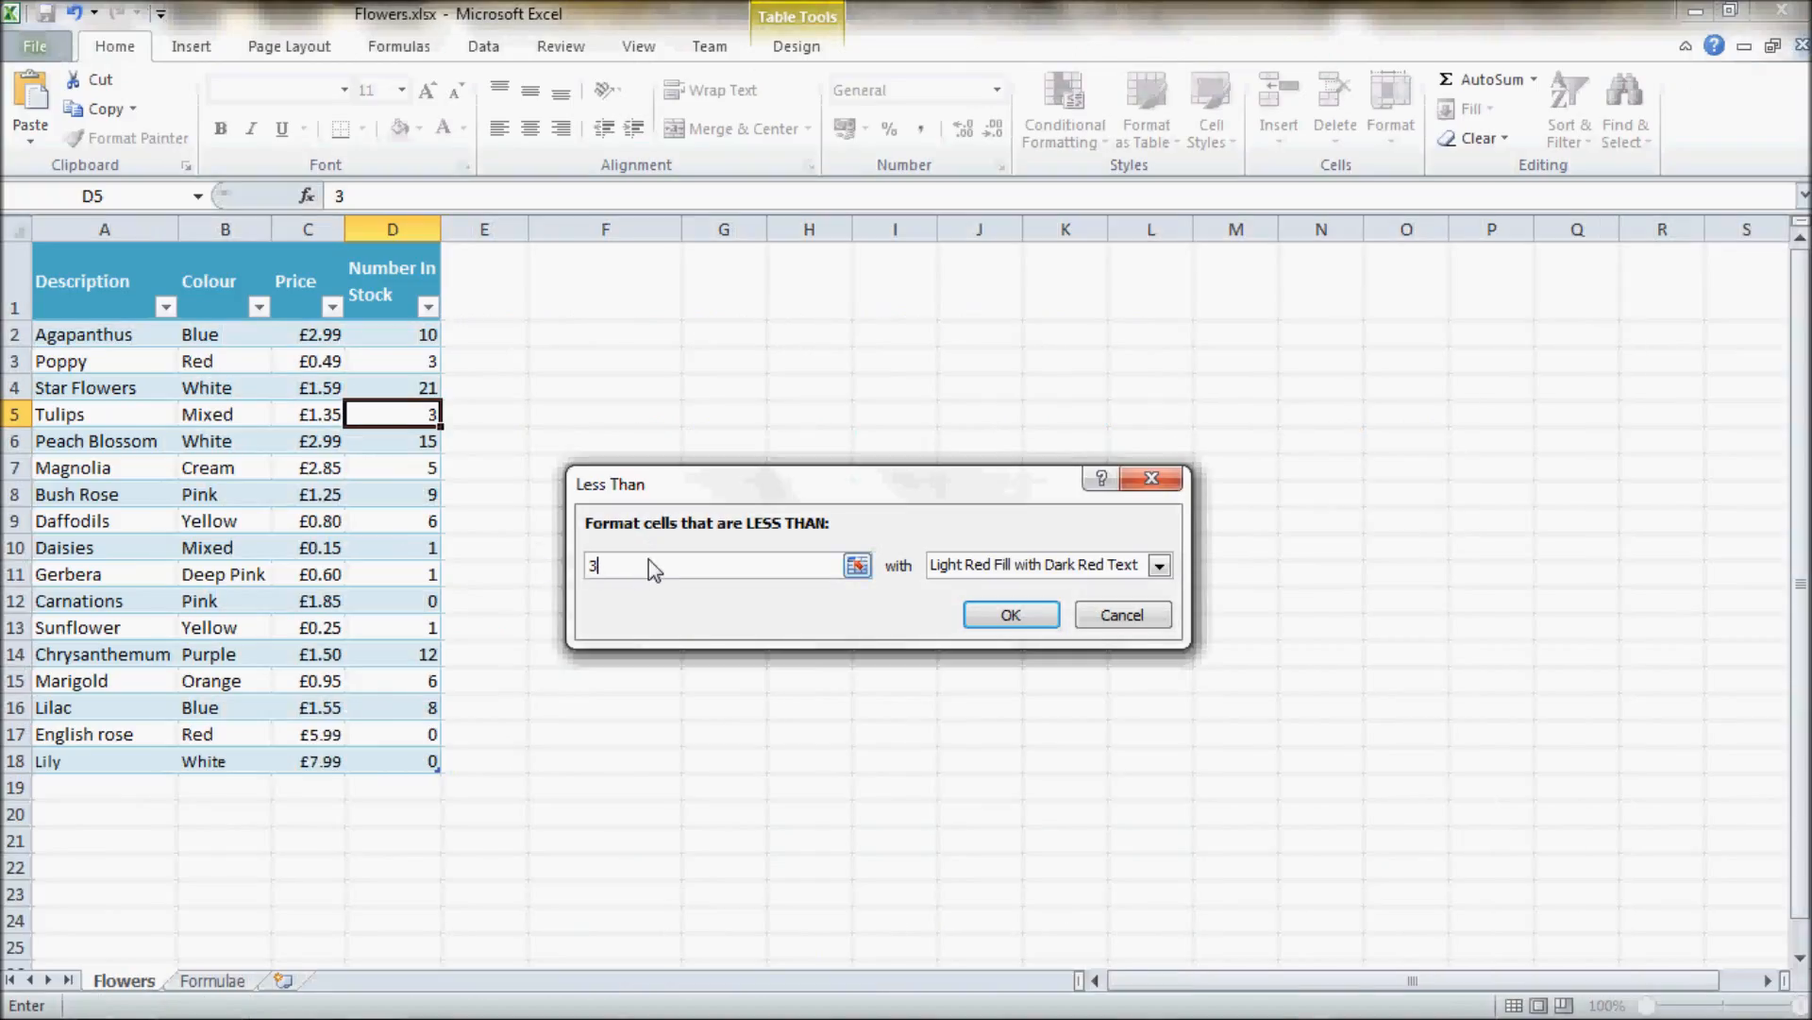
click(987, 611)
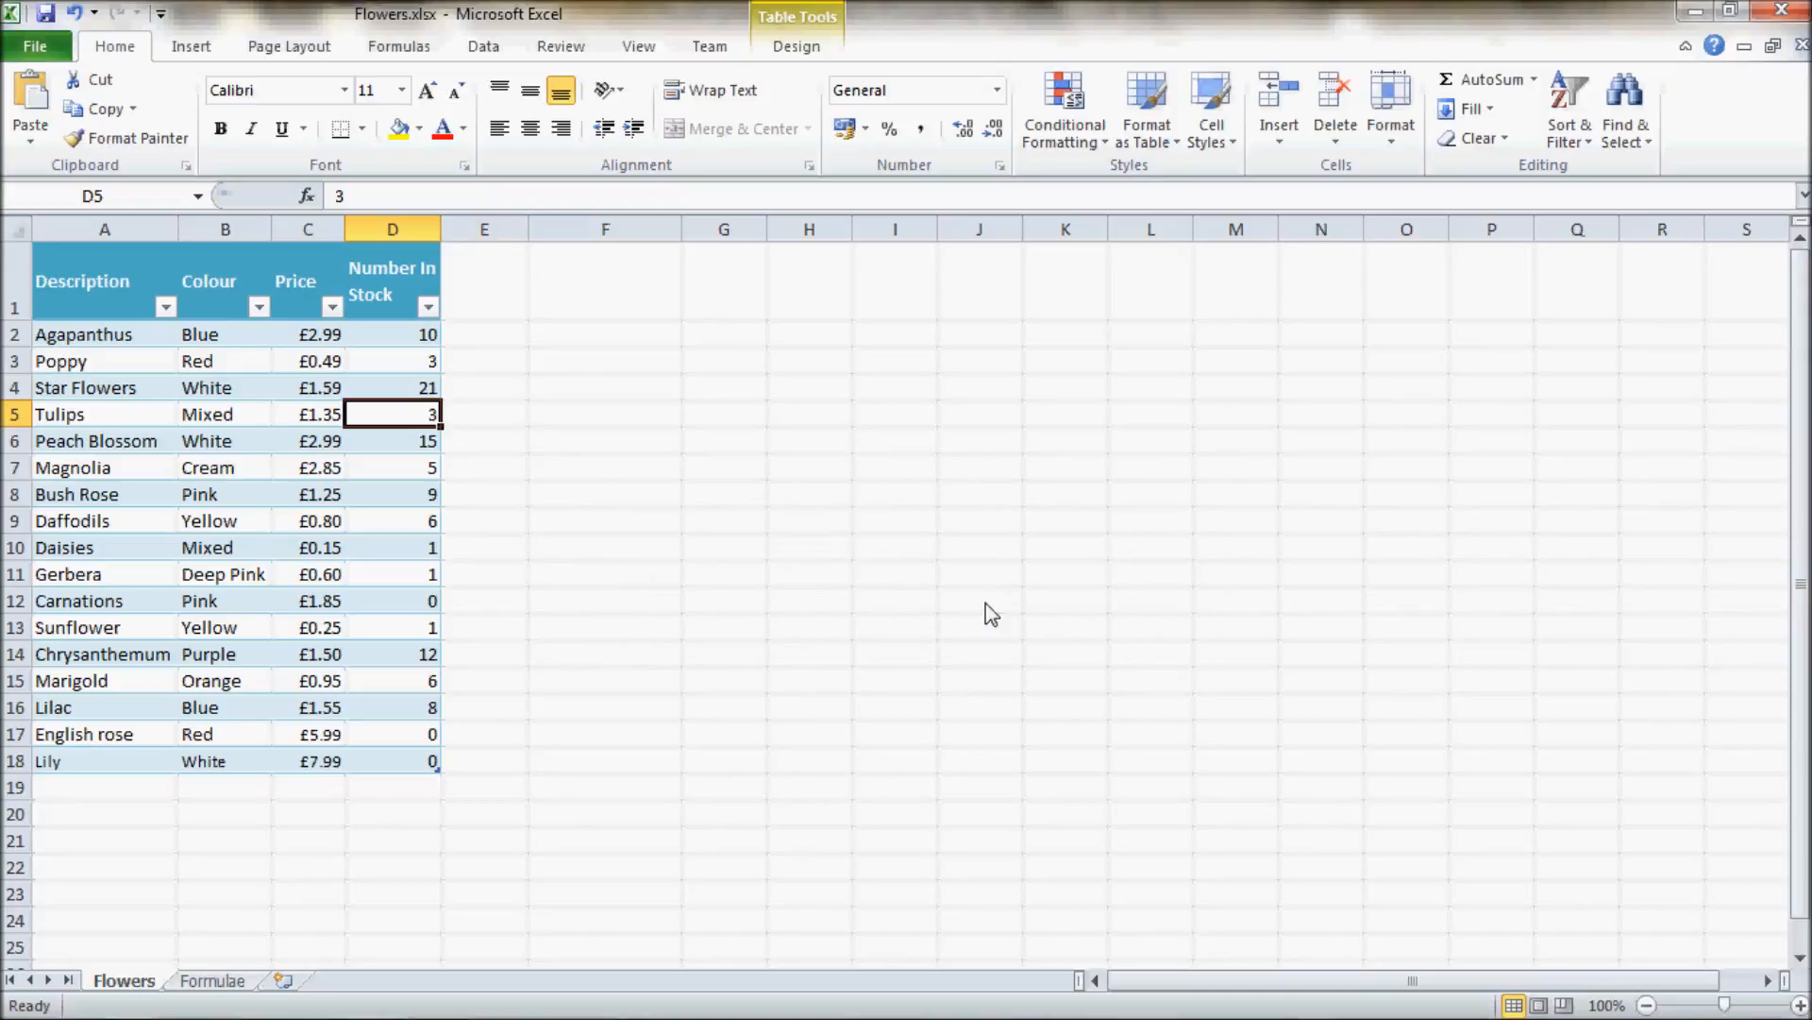
click(574, 575)
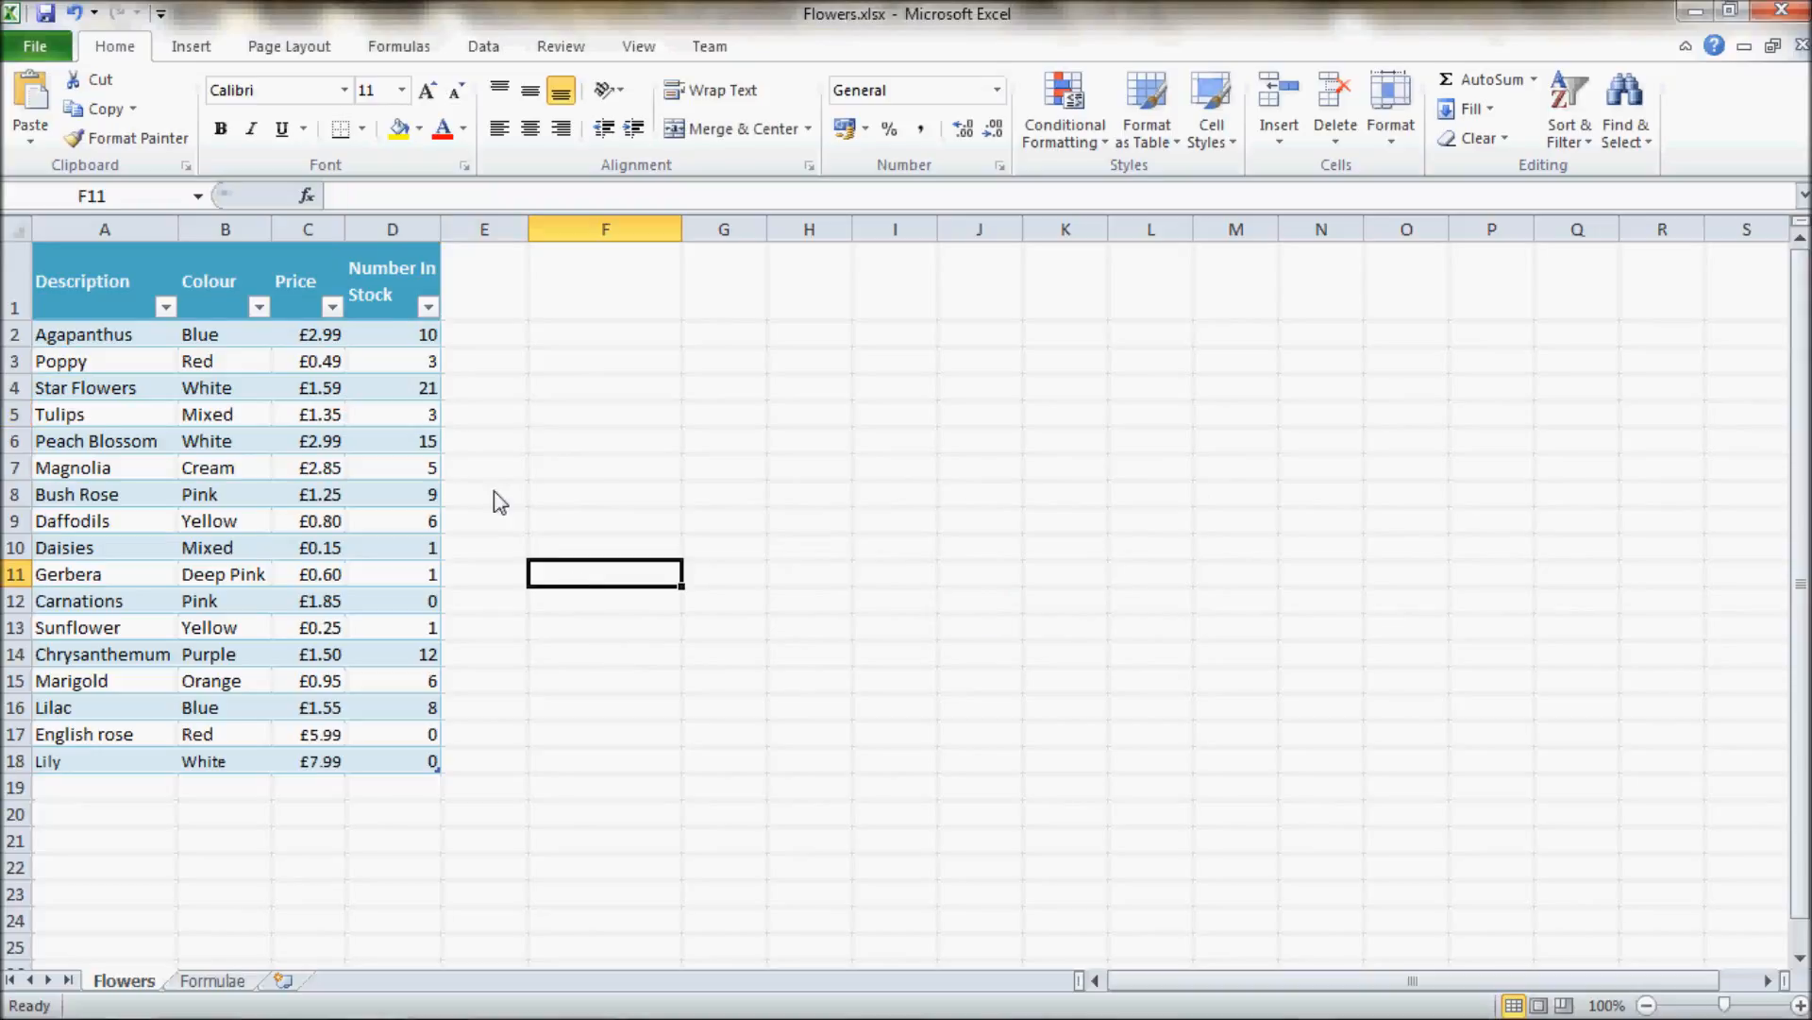
Highlight values less than 3 in the Number In Stock cells D2:D18 using Light Red Fill with Dark Red Text
drag(389, 335, 369, 760)
click(1071, 144)
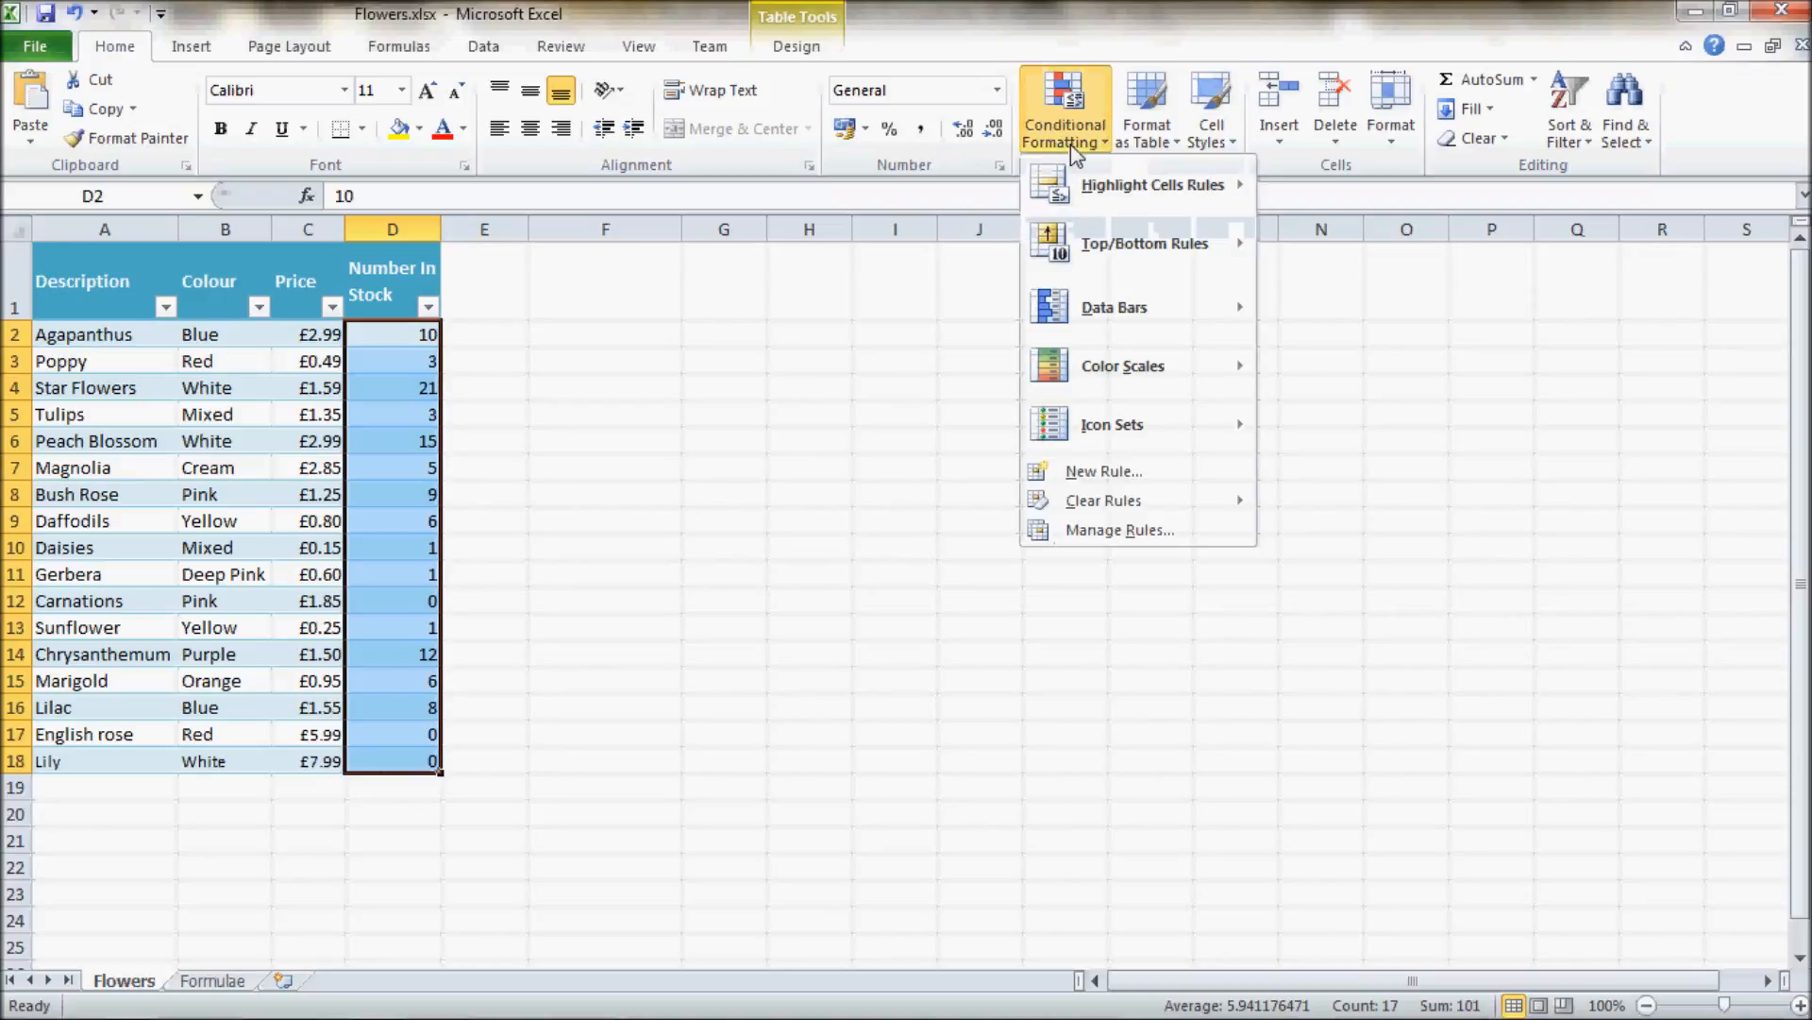
mouse_move(1073, 201)
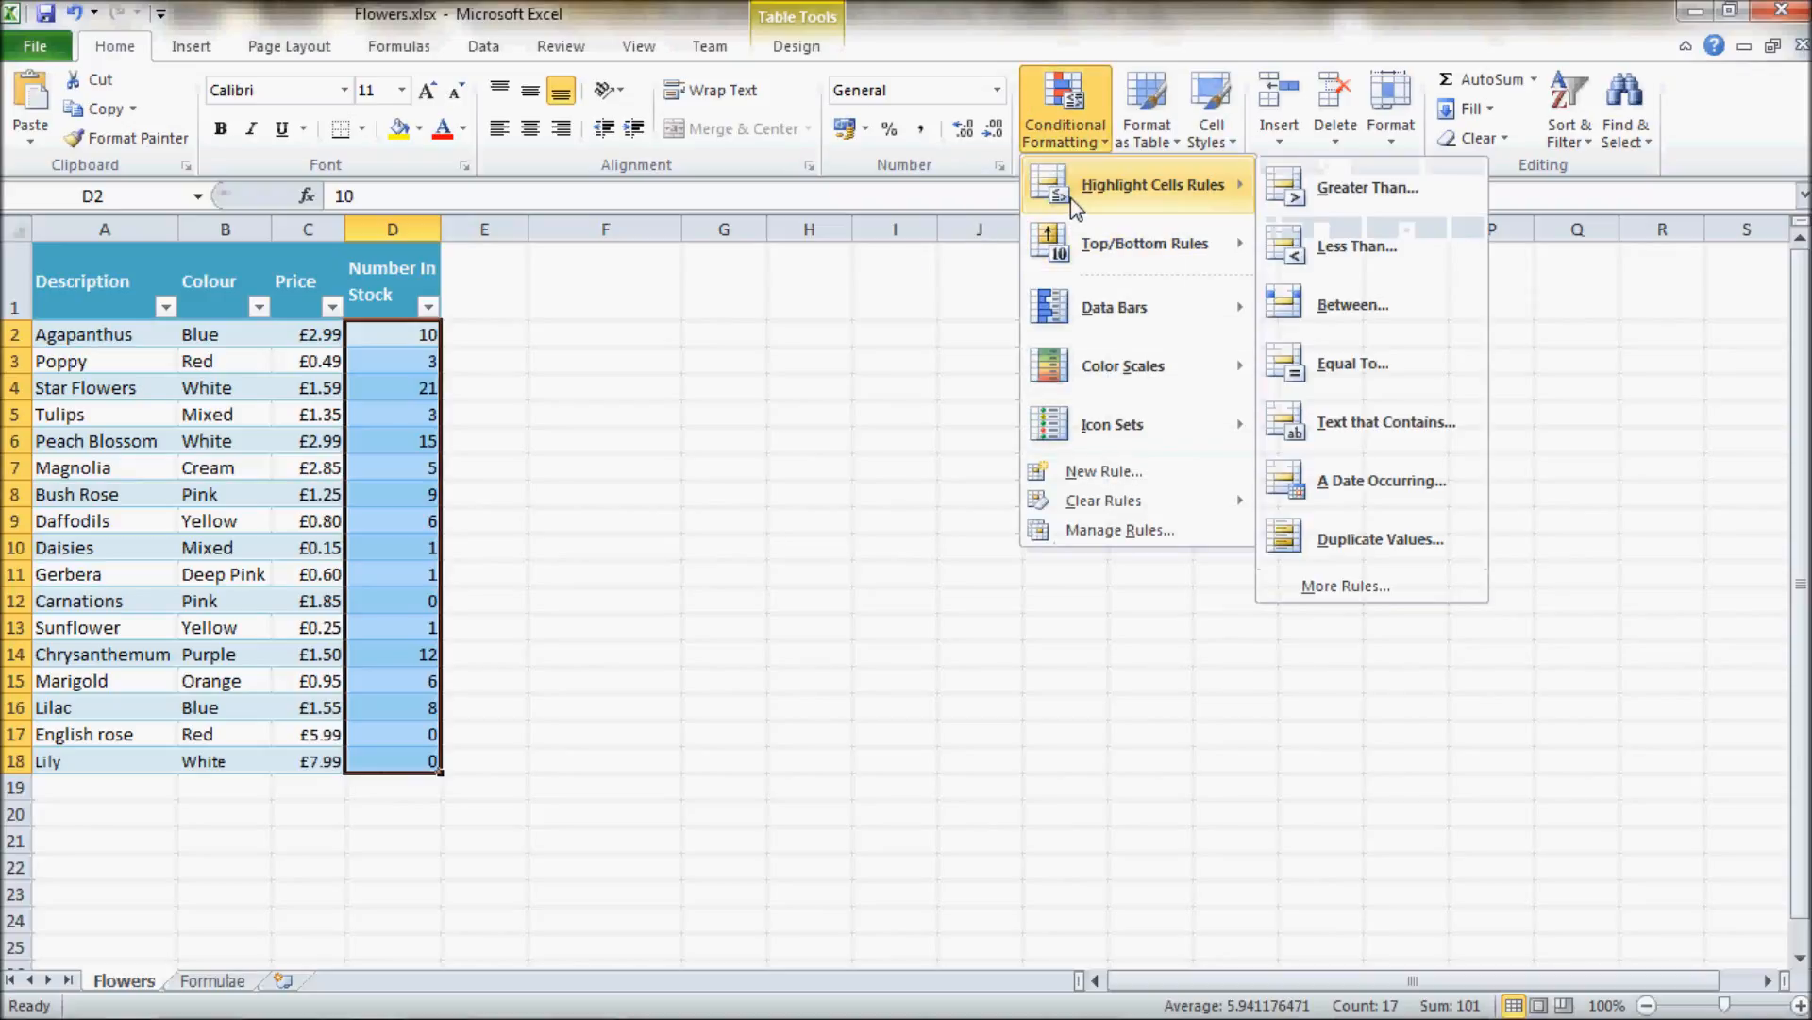
click(1350, 250)
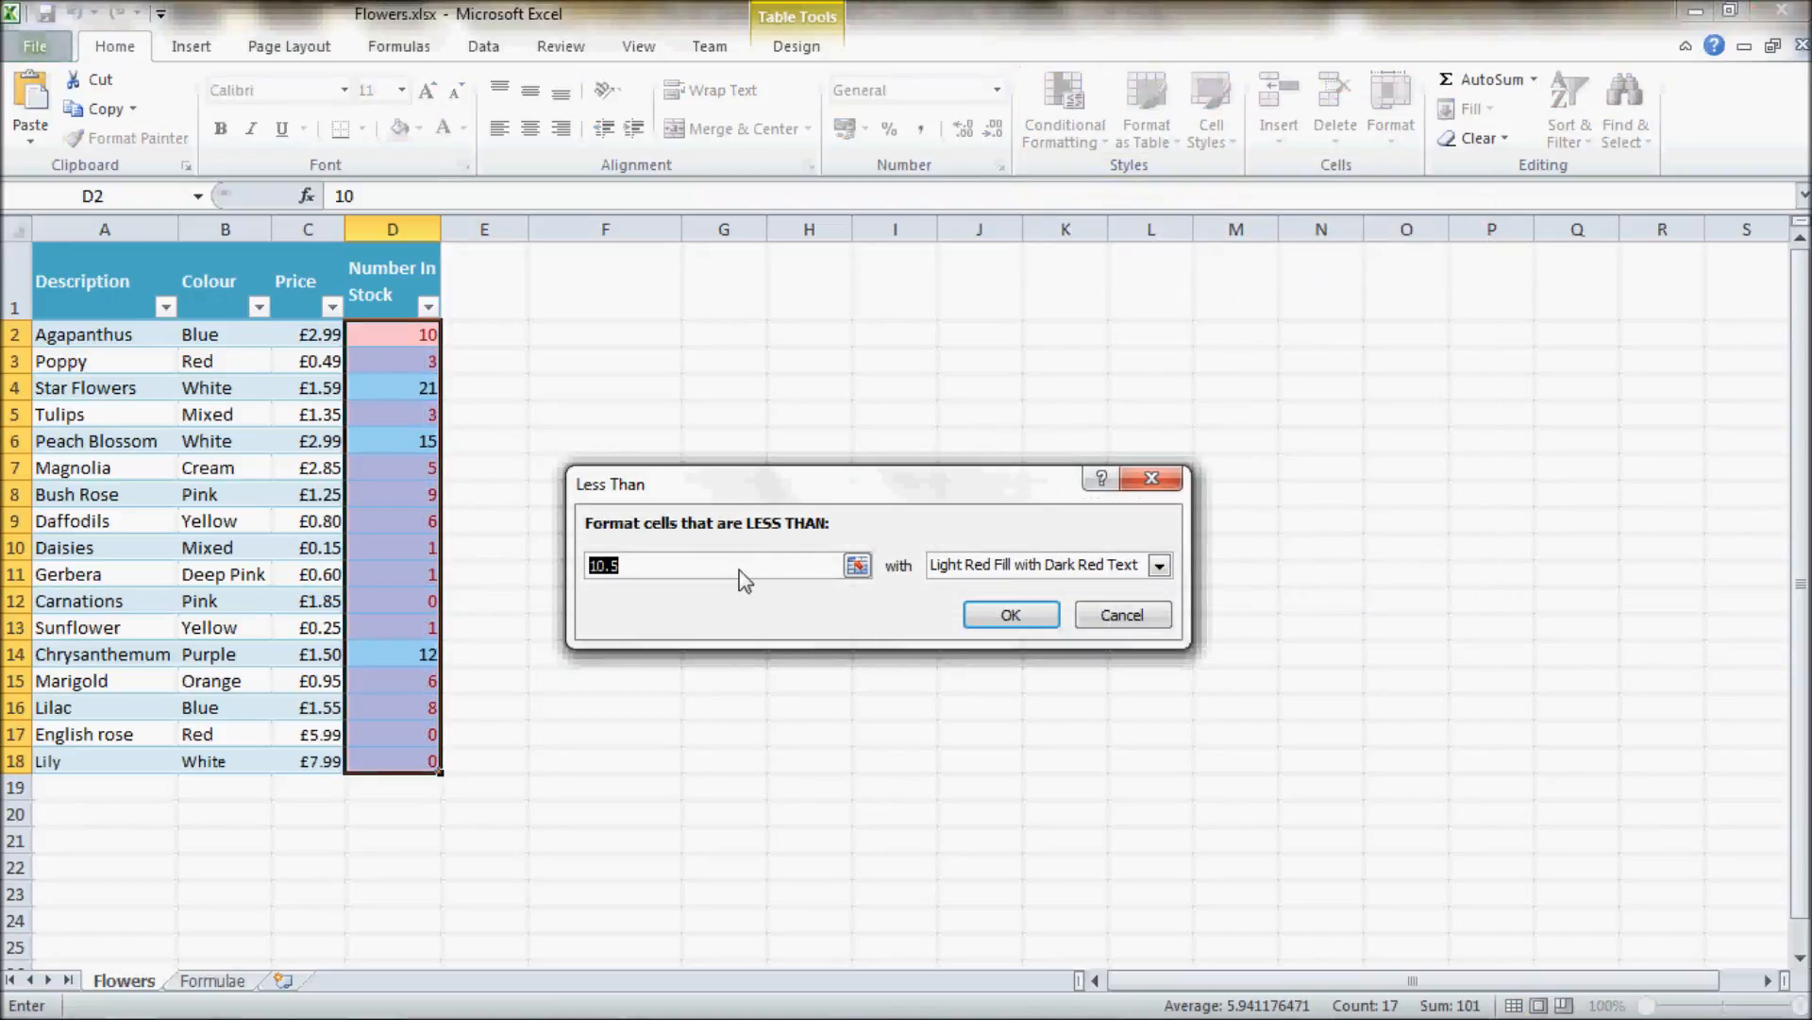
text(3)
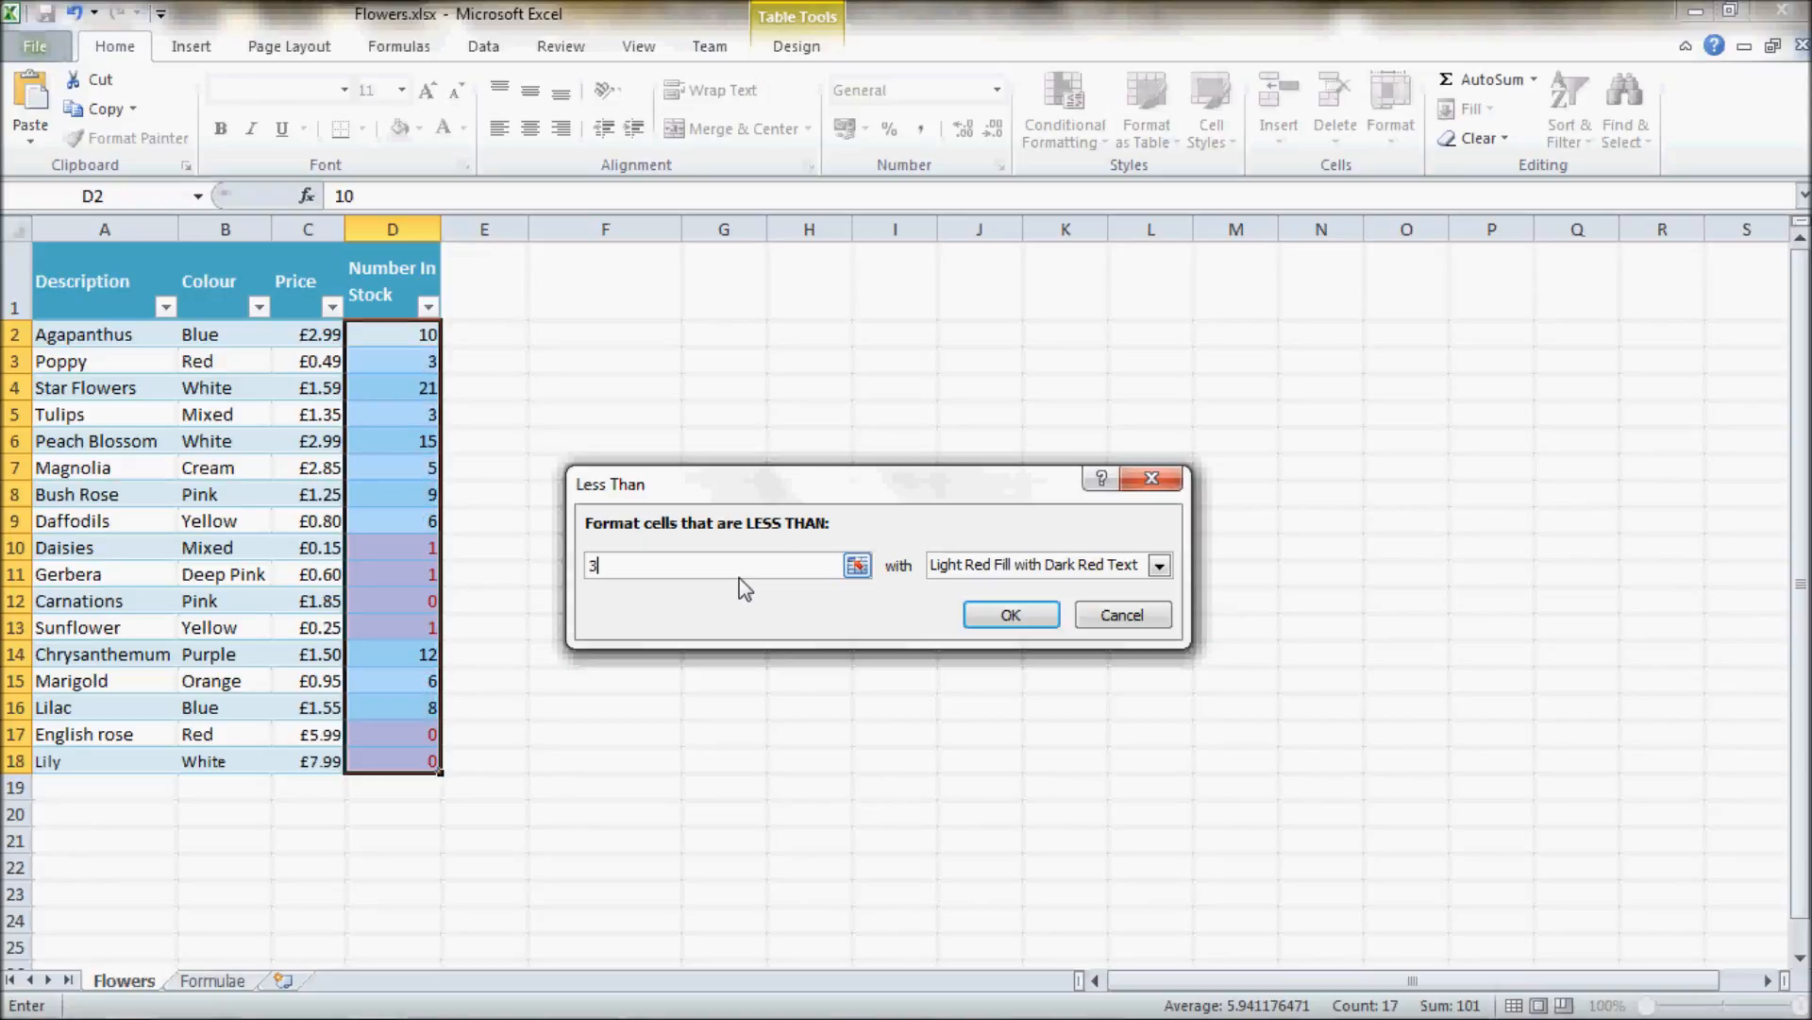
click(1009, 614)
click(916, 658)
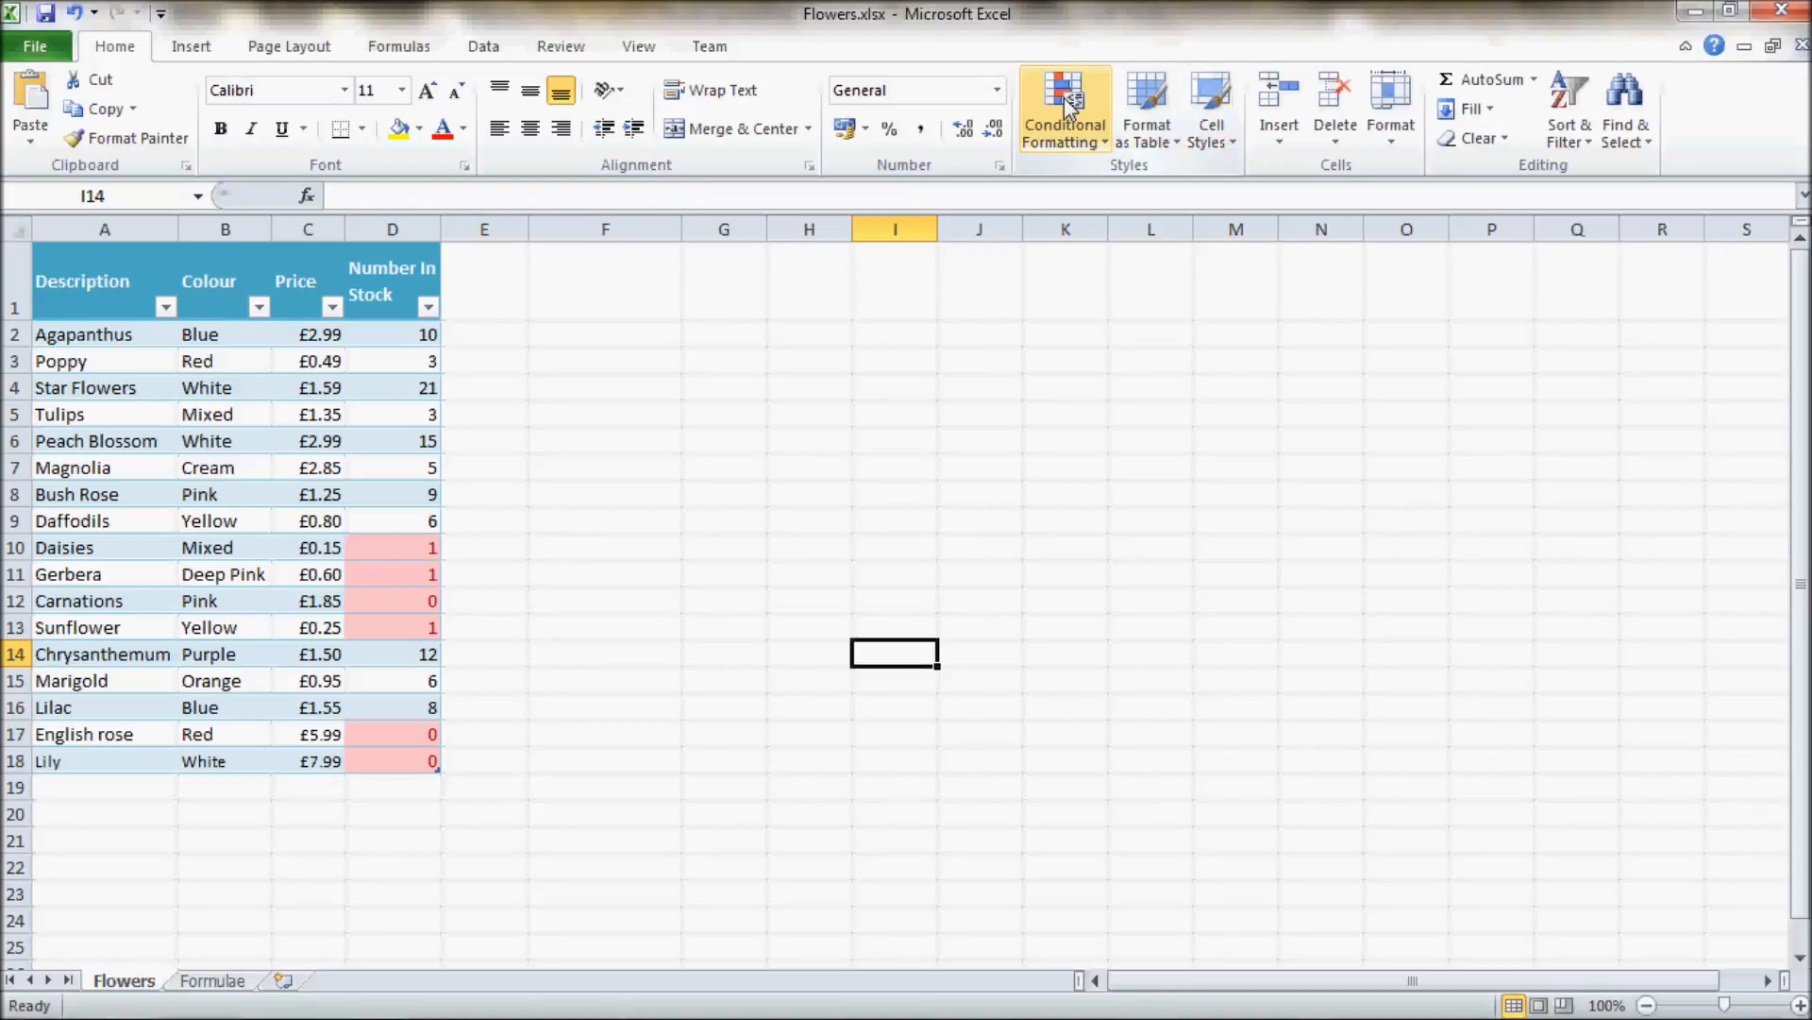
Test the highlight rule by entering a stock of 1 for Daffodils in D9, and undo the entry
click(409, 523)
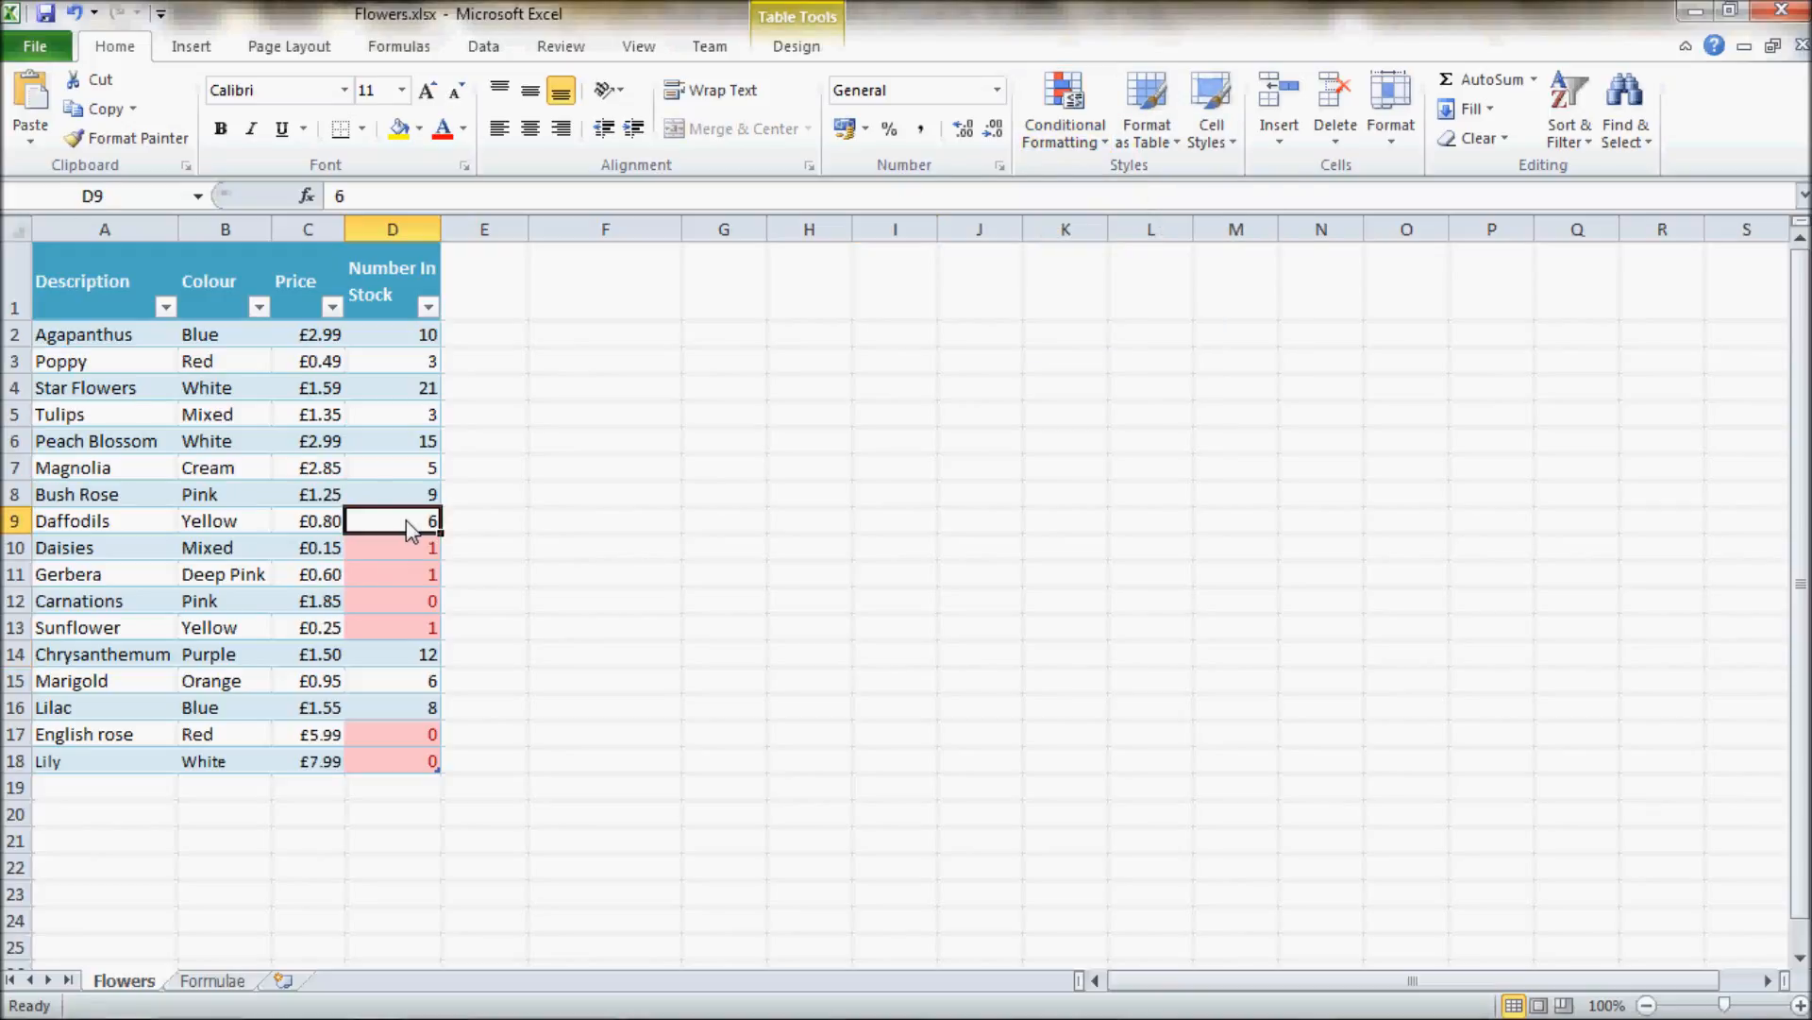
text(1)
key(Return)
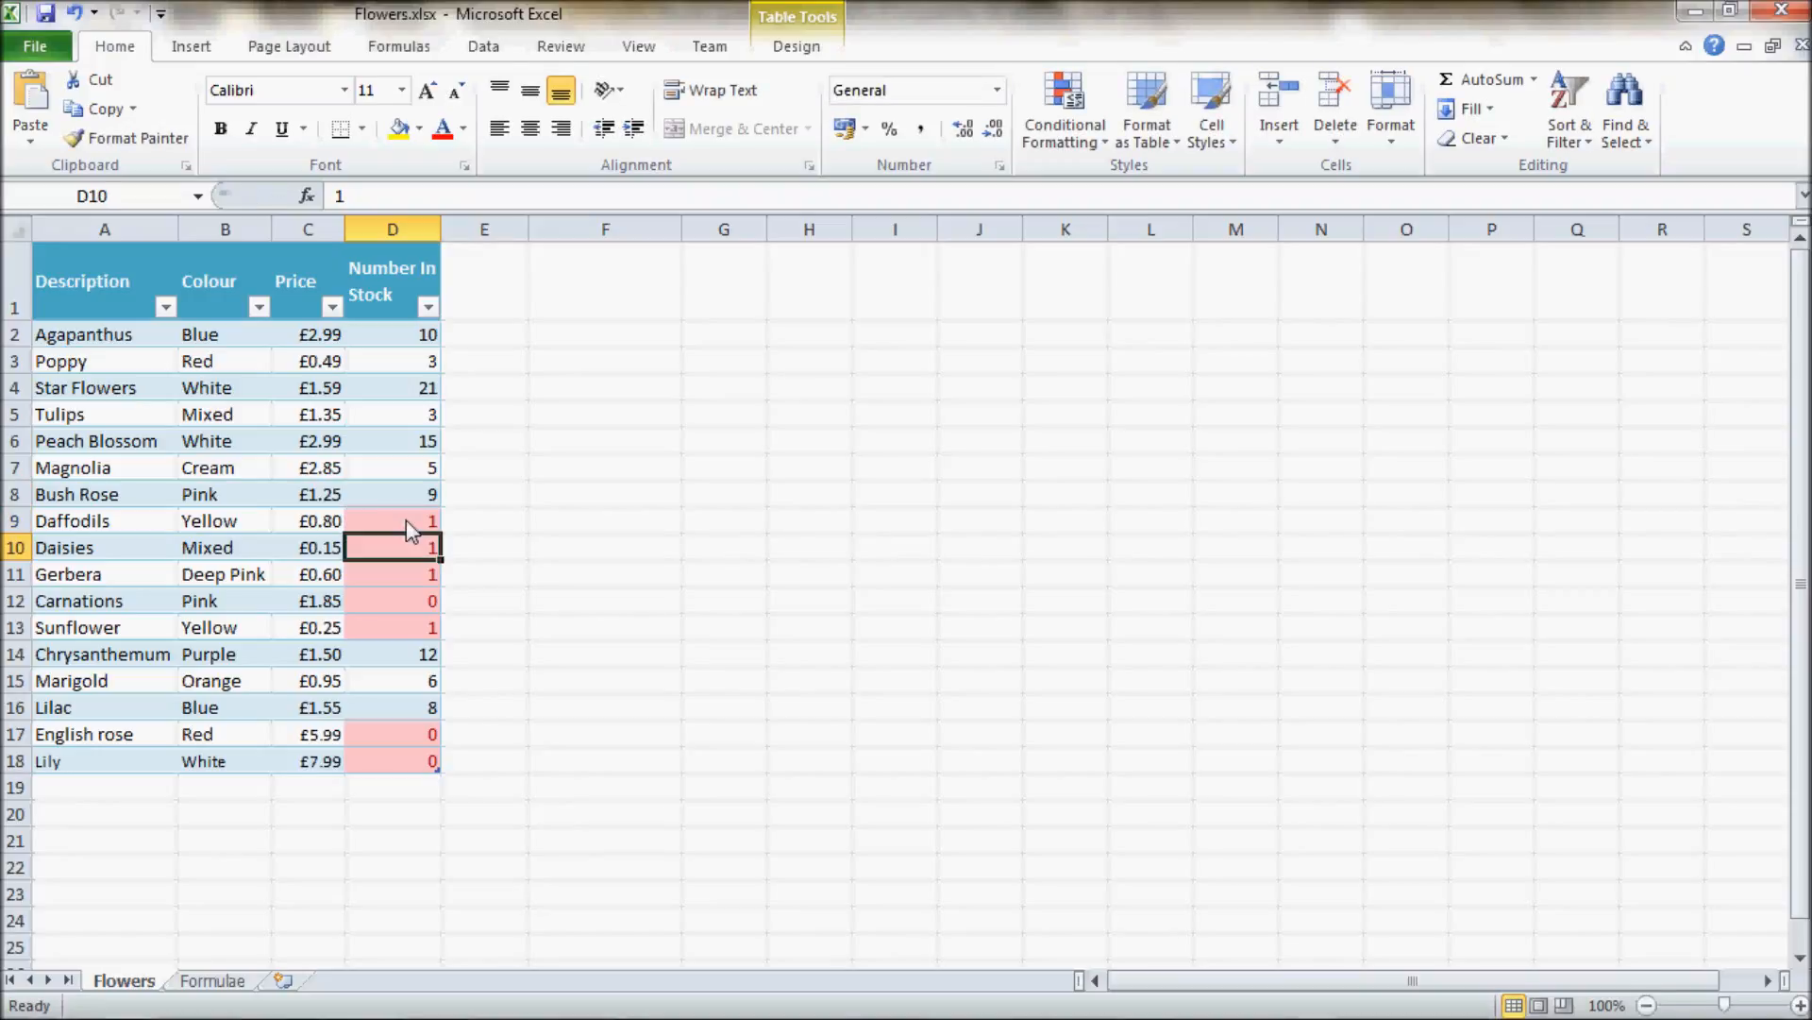
key(ctrl+z)
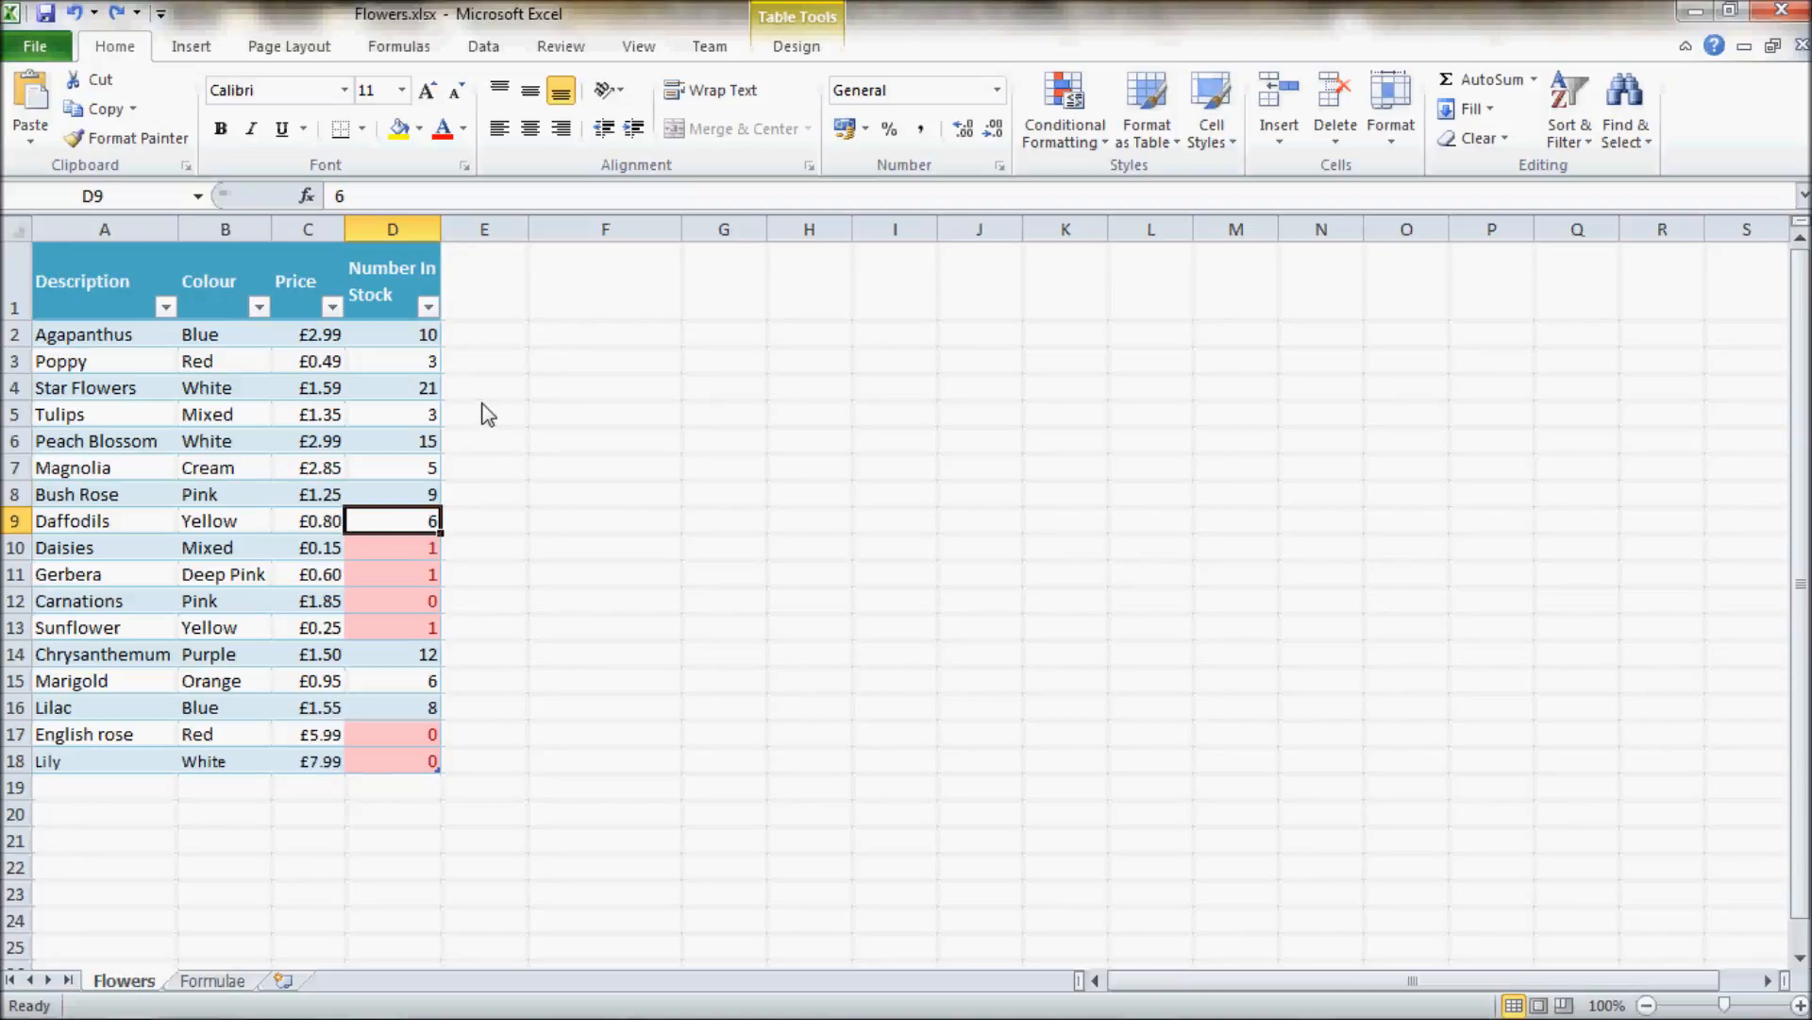
Select the empty heading cell E1 beside the table and switch to the Word tasks document to check the next task
click(485, 286)
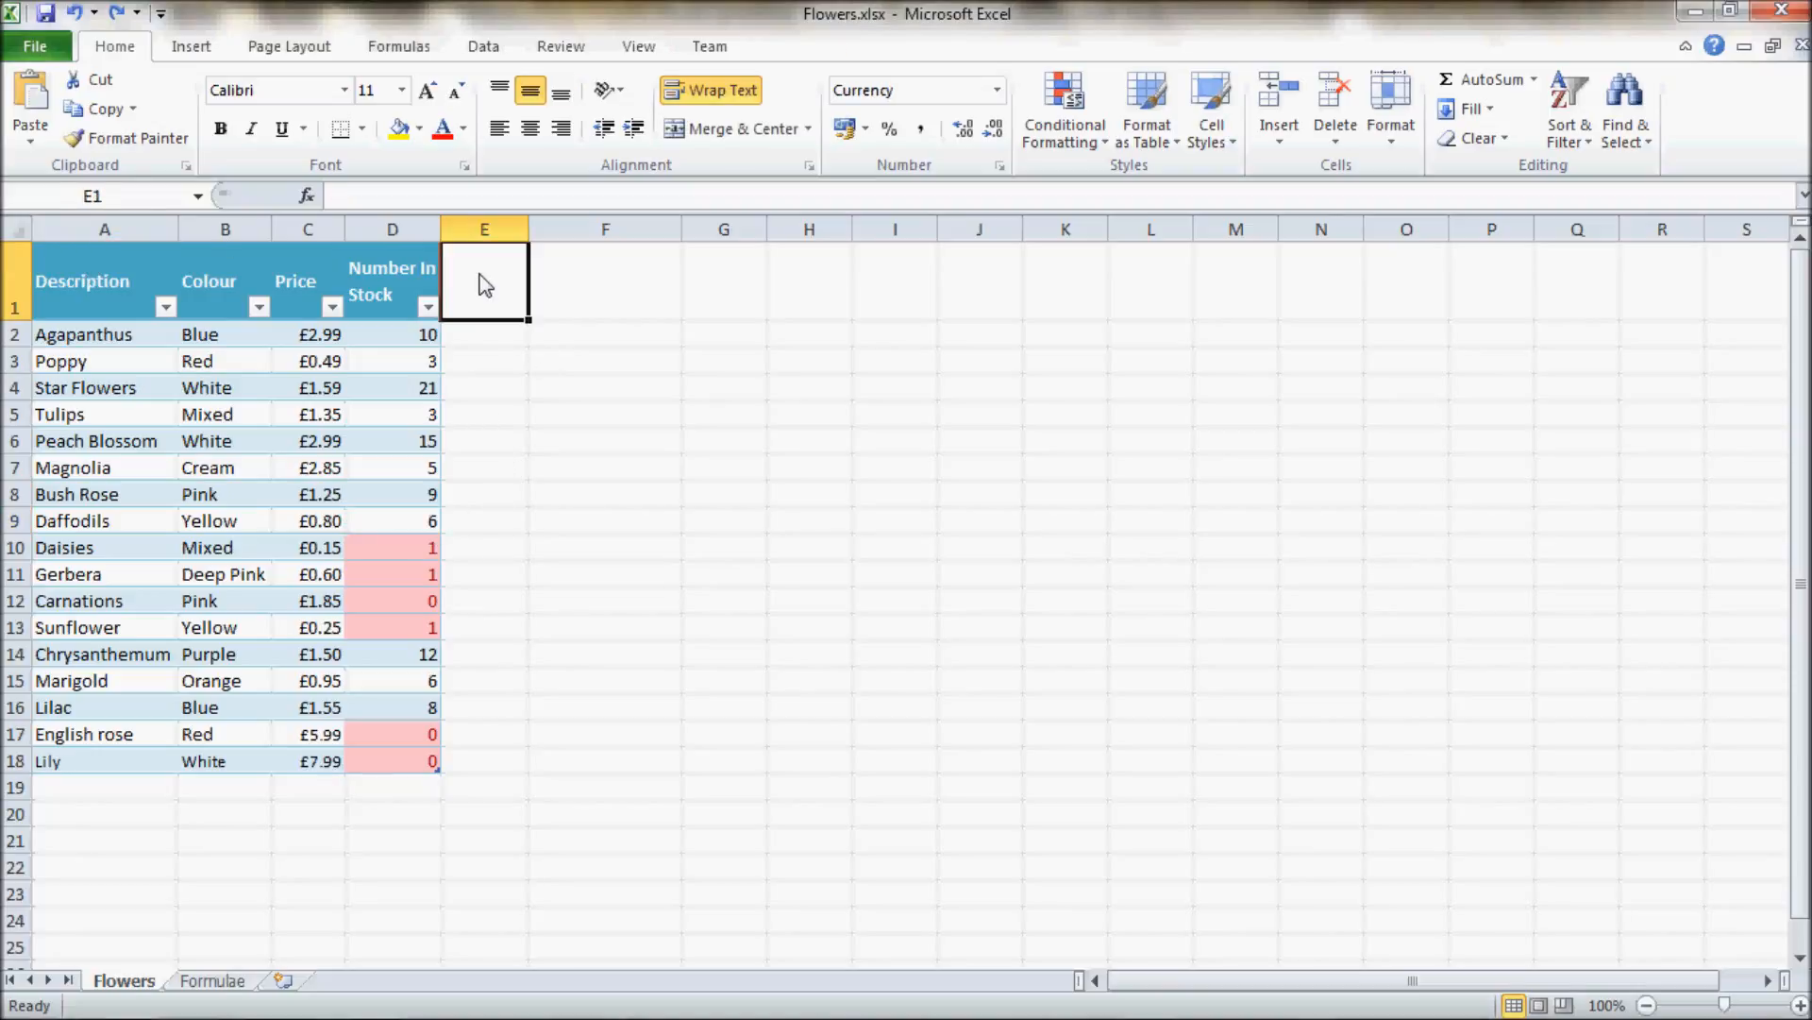
key(alt+Tab)
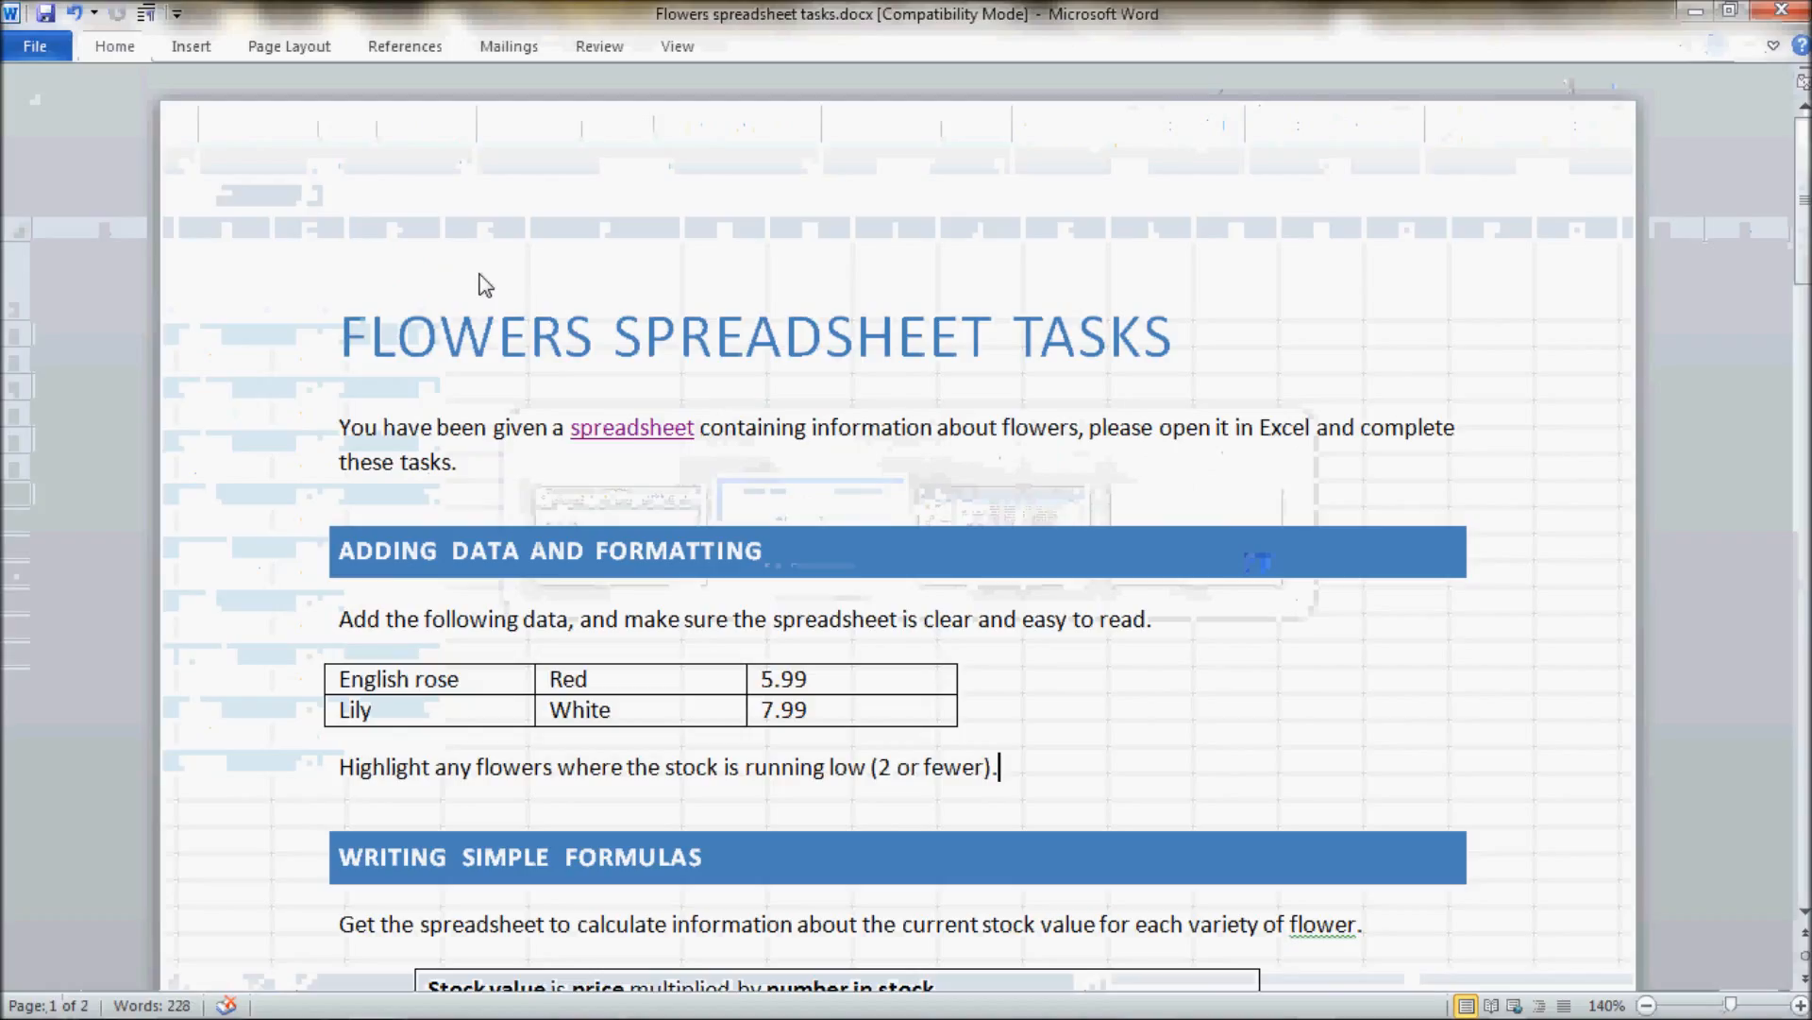